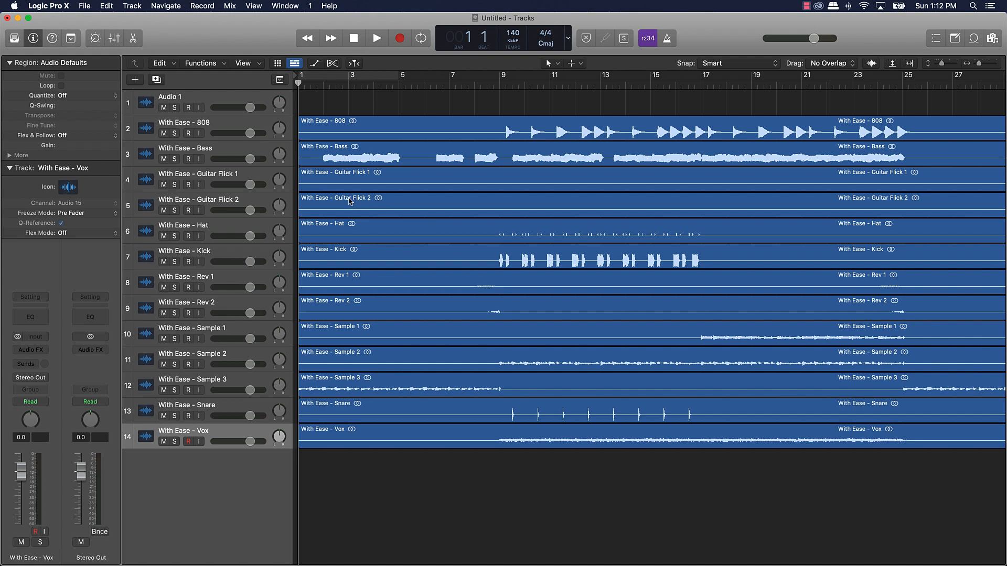
Step: Delete the empty Audio 1 track from the project
left_click(205, 101)
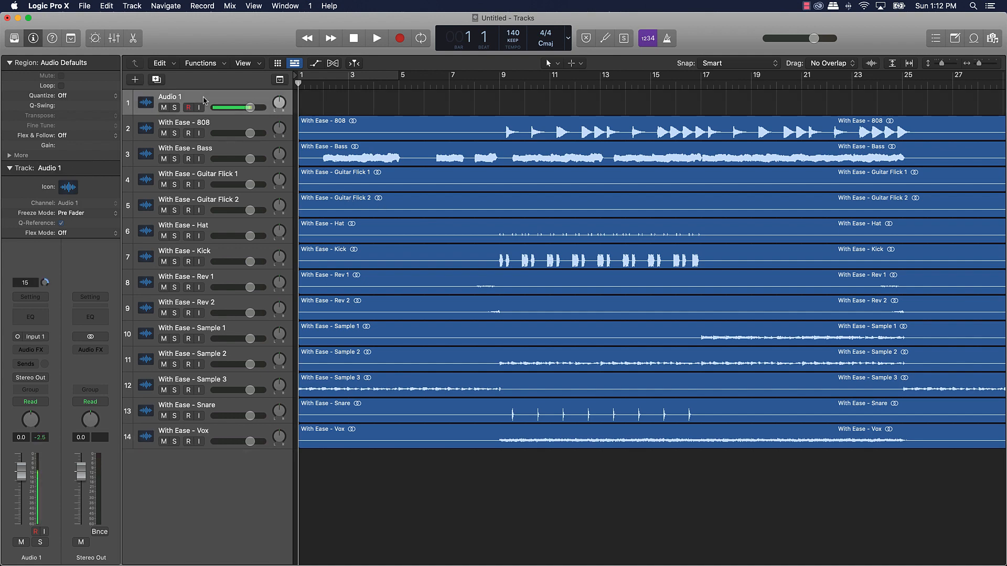
key("super+BackSpace")
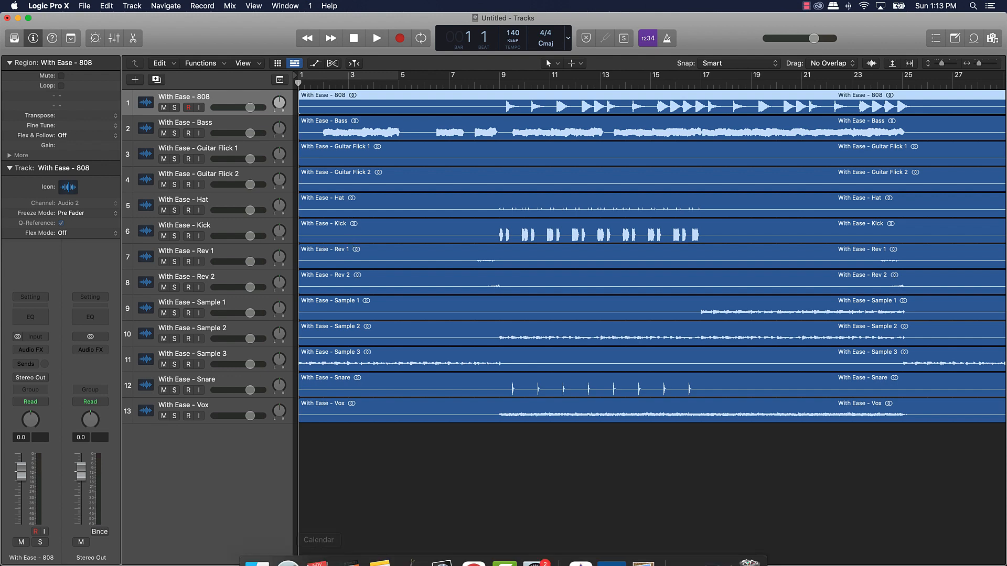
Step: Check the contents of the With Ease stems folder in Finder and return to Logic Pro X
left_click(257, 553)
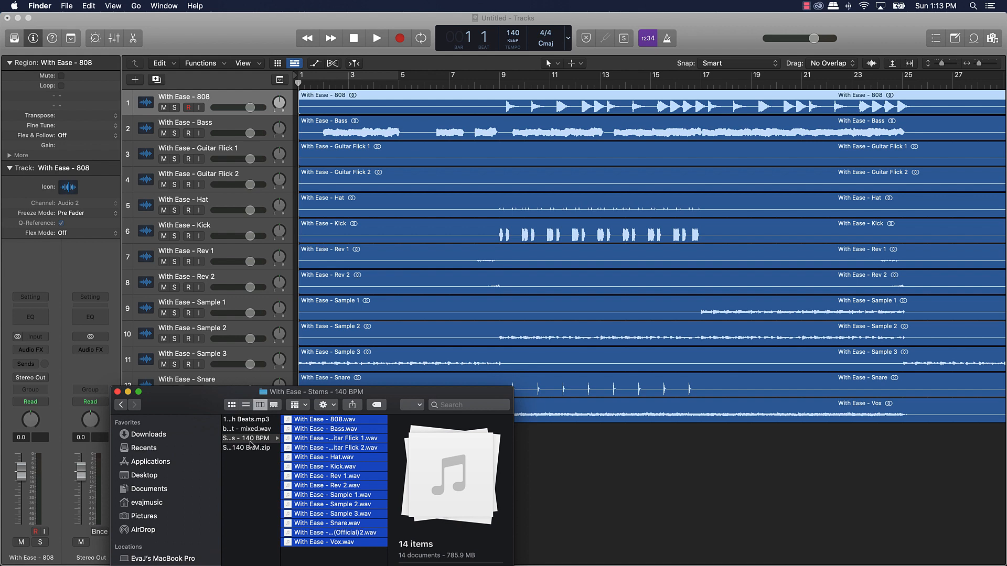
left_click(643, 476)
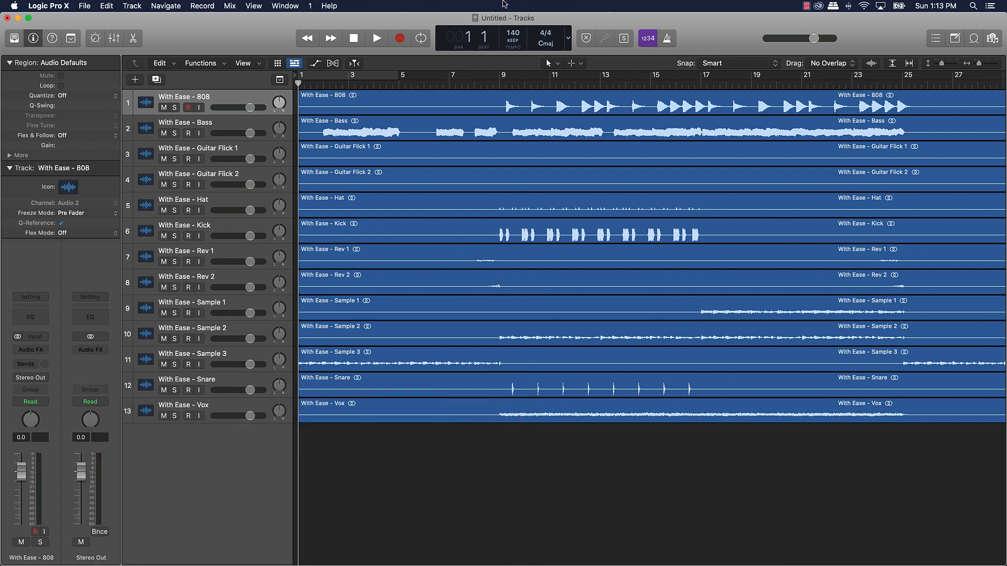
Step: Set the cycle range from bar 9 to bar 25
left_click_drag(500, 78, 894, 87)
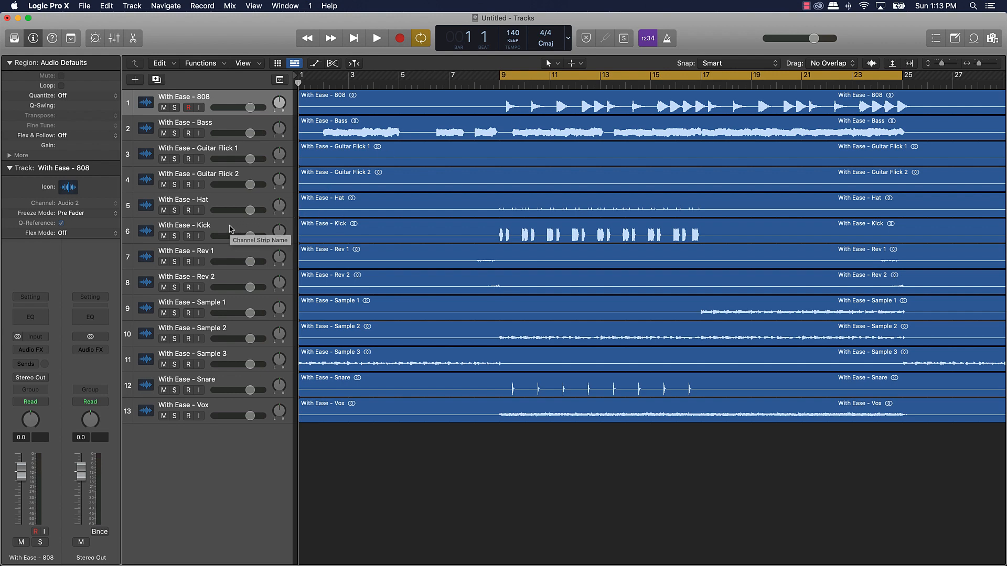
Step: Reorder the tracks so that Kick, Snare, Hat, Rev 1 and Rev 2 follow directly below 808, ahead of Bass
left_click_drag(229, 229, 236, 122)
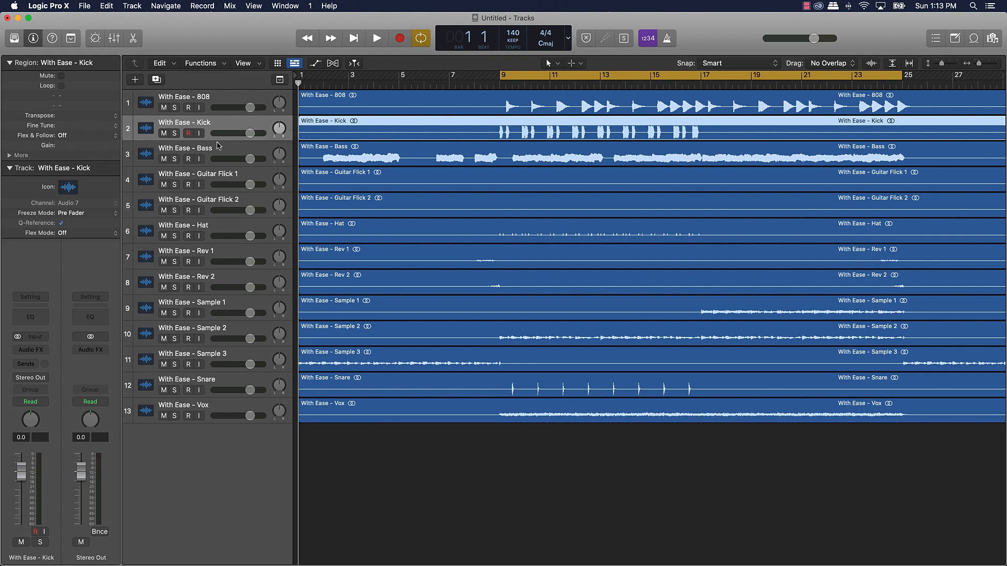
left_click_drag(221, 229, 220, 150)
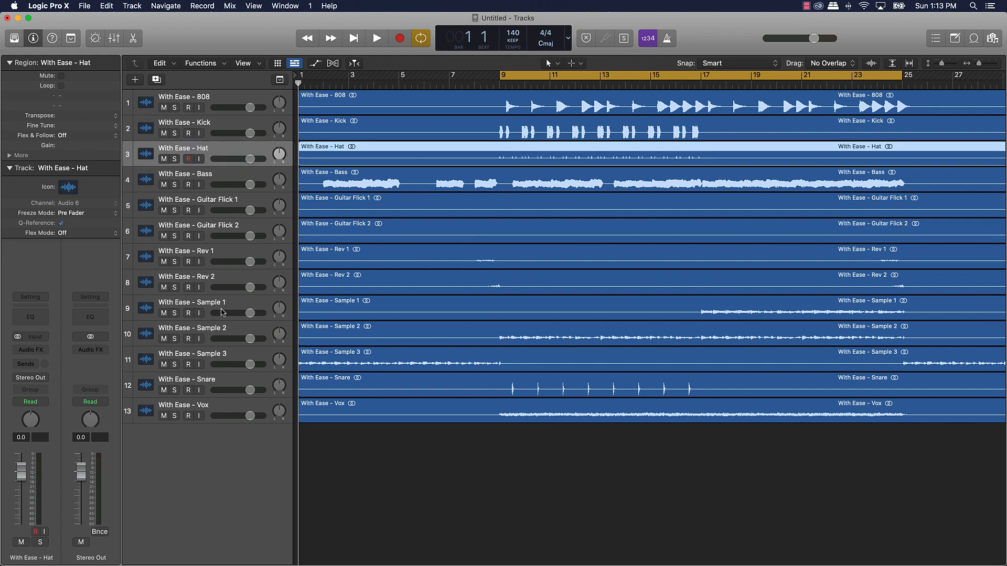
left_click_drag(220, 380, 220, 158)
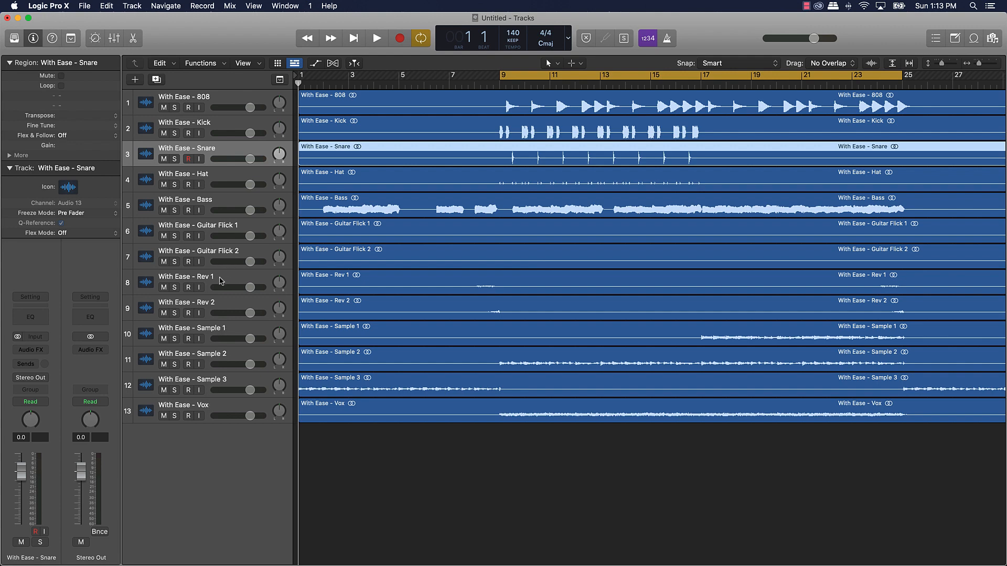
left_click_drag(218, 284, 220, 205)
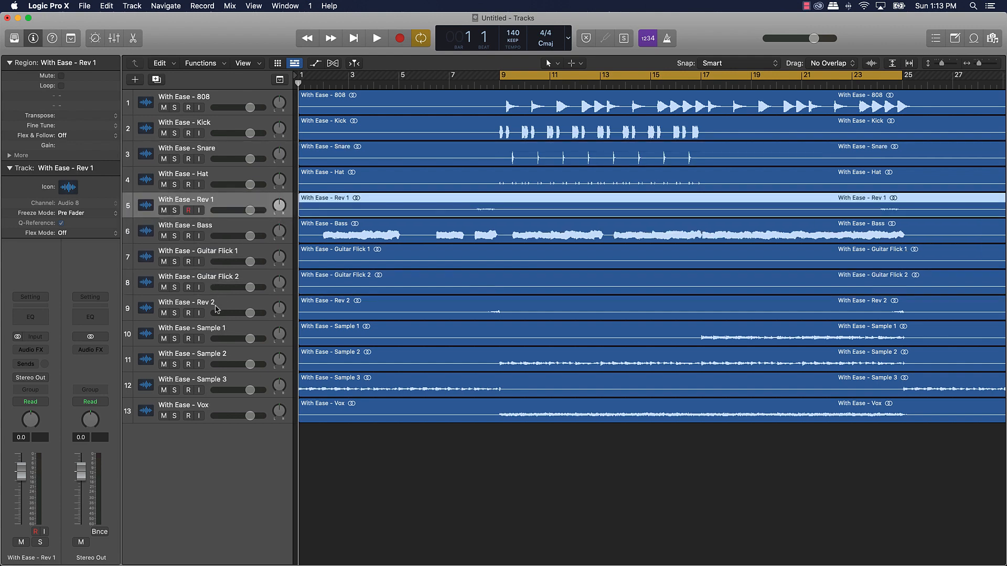
left_click_drag(217, 308, 214, 236)
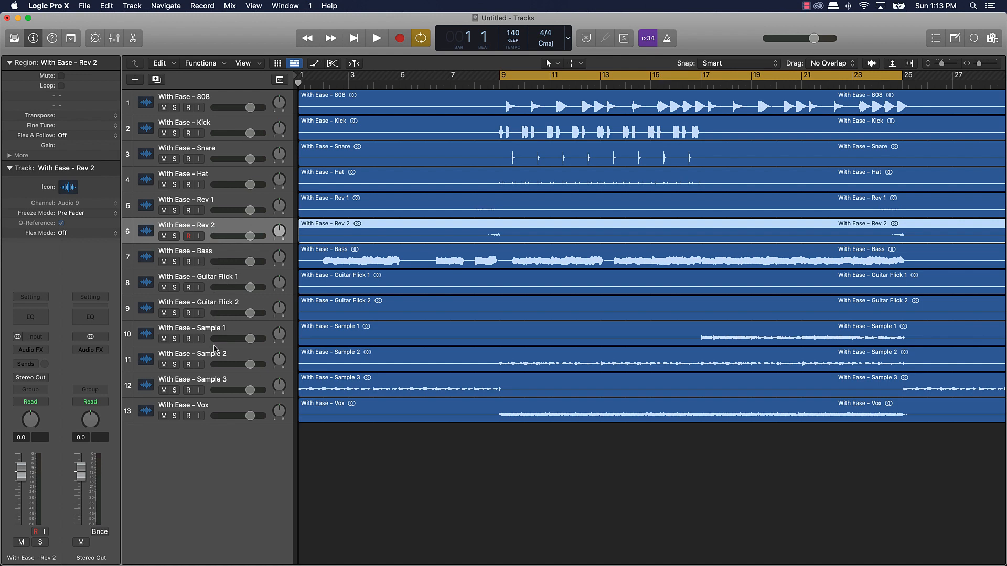
left_click(523, 497)
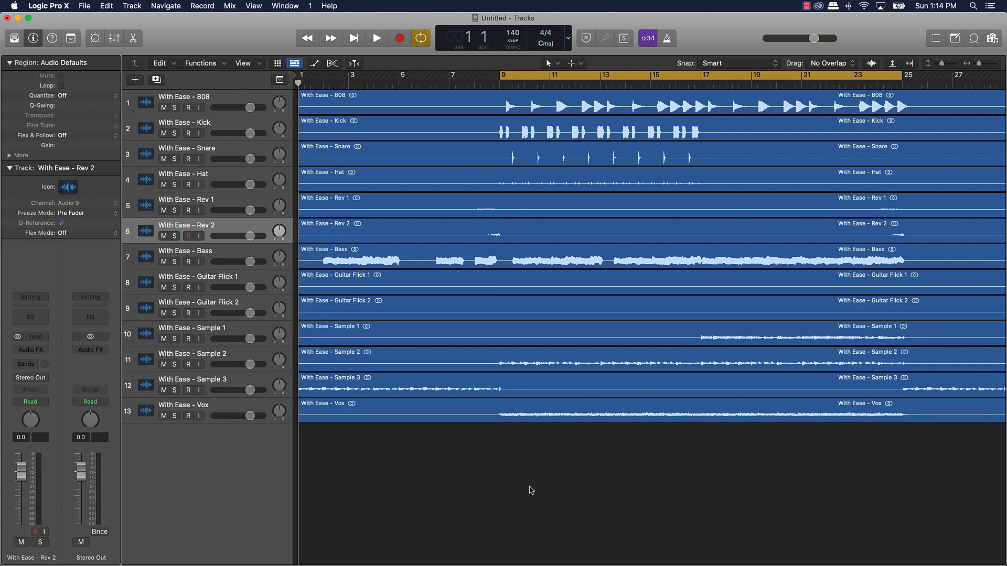
left_click(114, 39)
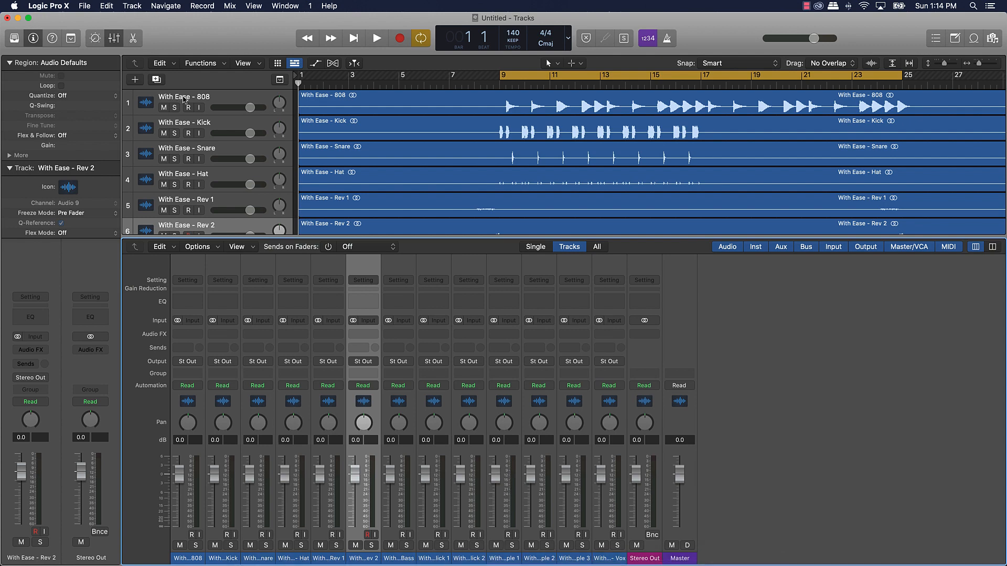
key("p")
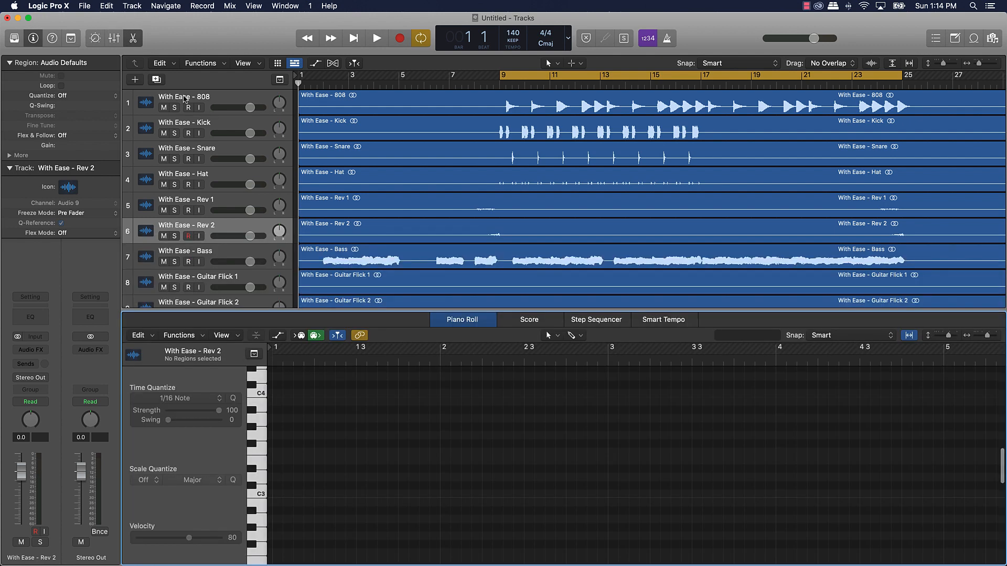
key("p")
Step: Shorten the name of the "With Ease - 808" track to "808"
double_click(186, 98)
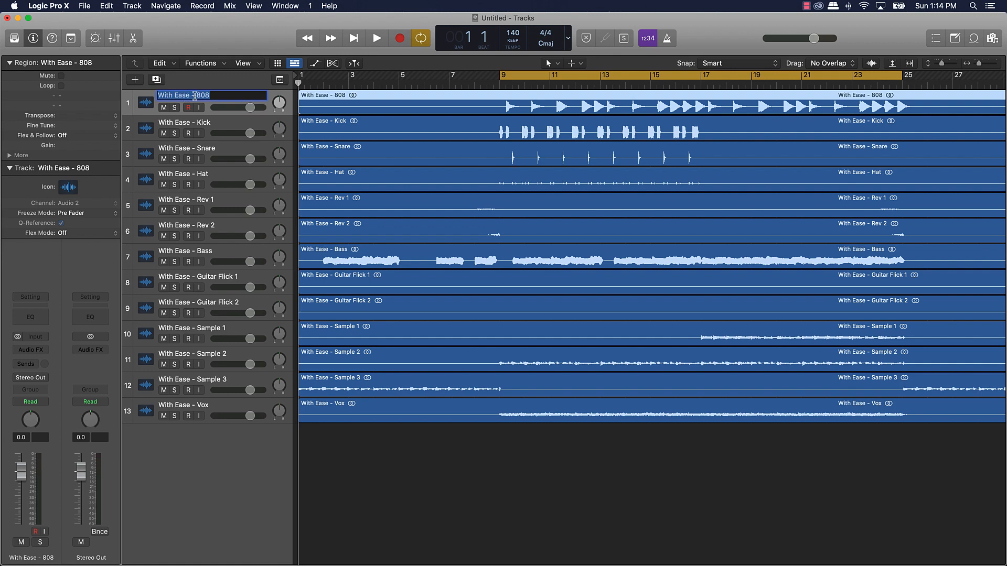
left_click(197, 96)
key("BackSpace")
key("BackSpace")
key("BackSpace")
key("BackSpace")
key("BackSpace")
key("BackSpace")
key("BackSpace")
key("BackSpace")
key("BackSpace")
key("BackSpace")
key("BackSpace")
key("BackSpace")
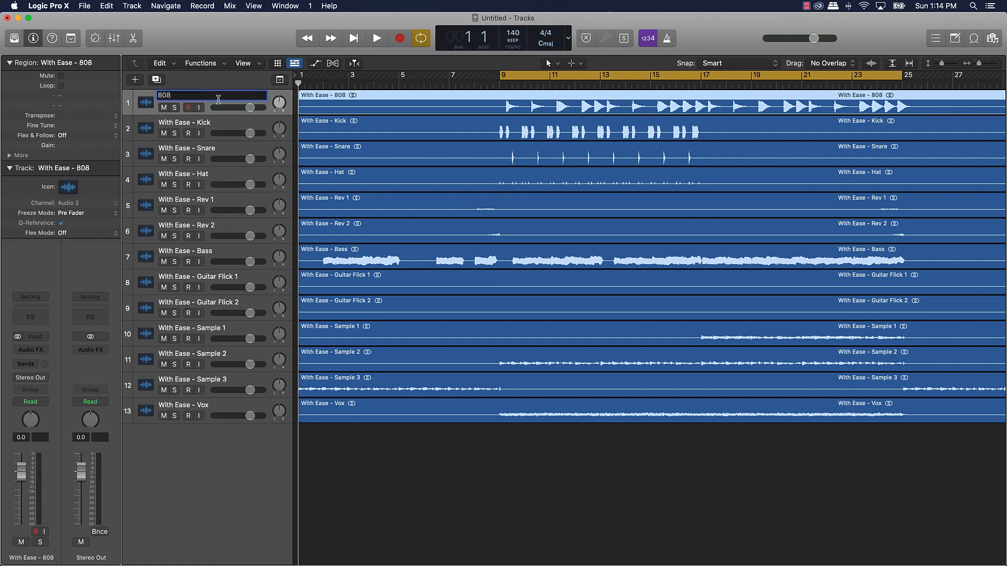
Step: Remove the "With Ease - " prefix from the kick track so it is named "Kick"
double_click(197, 126)
left_click(196, 121)
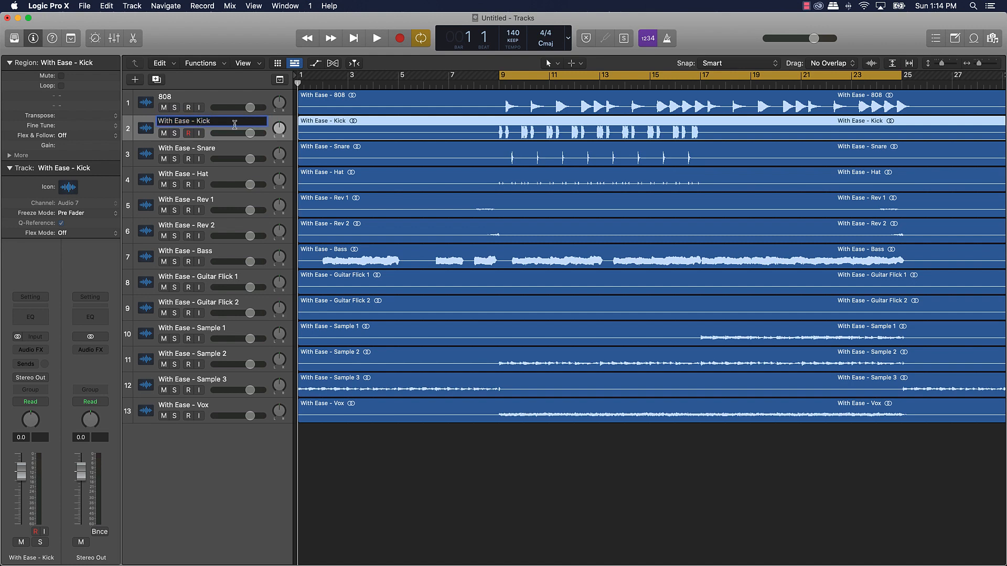
key("BackSpace")
key("BackSpace")
key("BackSpace")
key("BackSpace")
key("BackSpace")
key("BackSpace")
key("BackSpace")
key("BackSpace")
key("BackSpace")
key("BackSpace")
key("BackSpace")
key("BackSpace")
Step: Rename the "With Ease - Snare" track as "Snare"
double_click(207, 147)
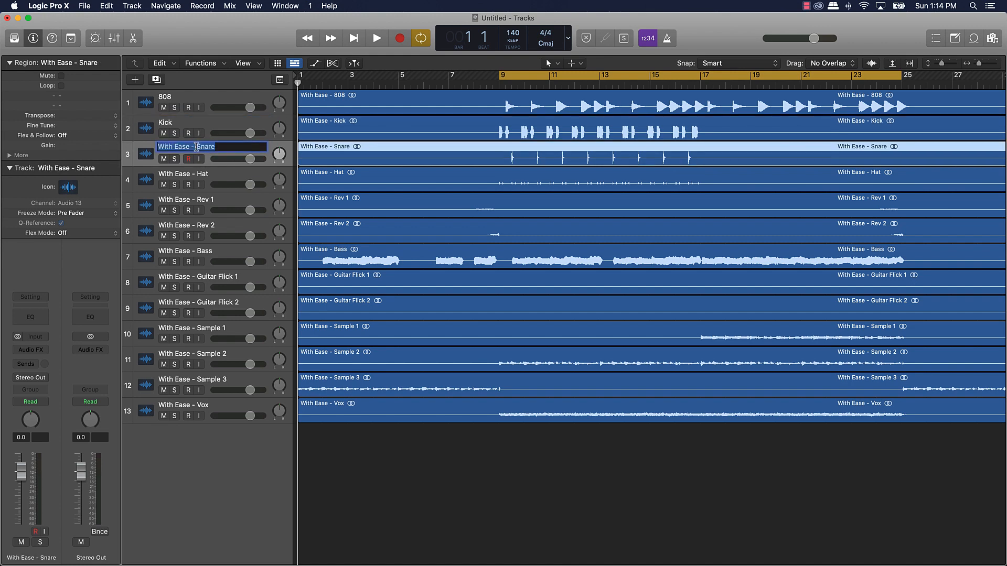
left_click(211, 148)
key("BackSpace")
key("BackSpace")
key("BackSpace")
key("BackSpace")
key("BackSpace")
key("BackSpace")
key("BackSpace")
key("BackSpace")
key("BackSpace")
key("BackSpace")
key("BackSpace")
key("BackSpace")
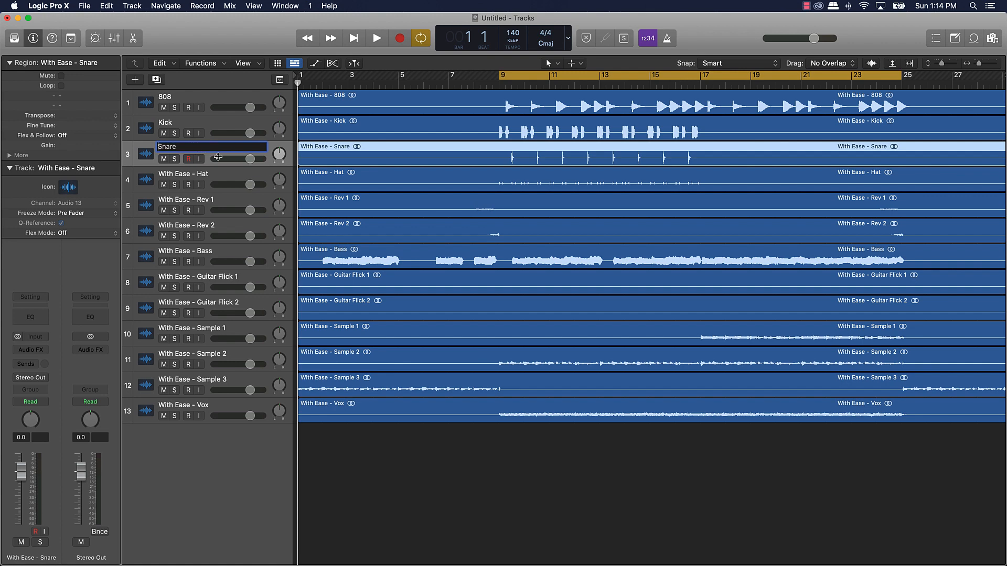
Step: Rename the "With Ease - Hat" track as "Hat"
double_click(200, 173)
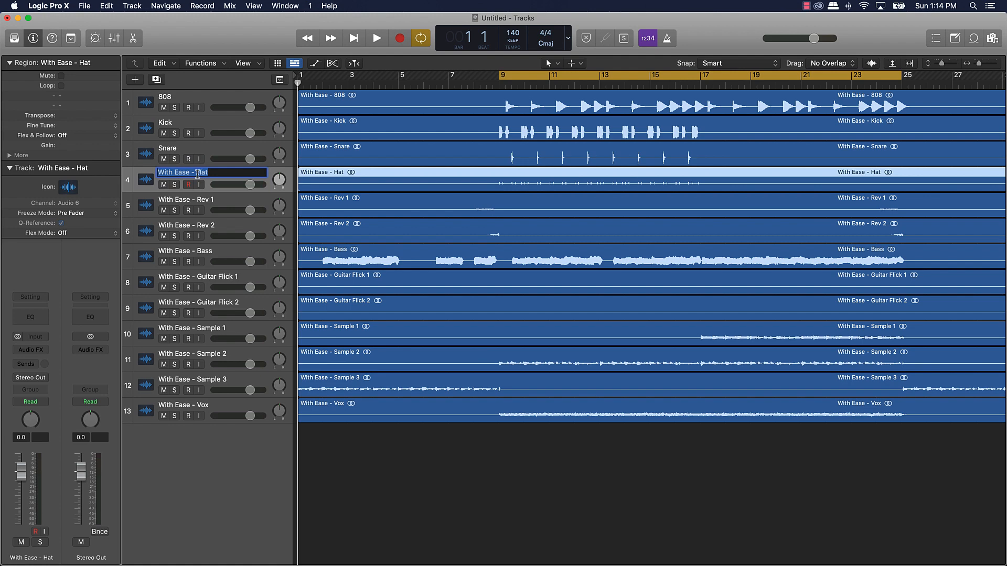
left_click(197, 175)
key("BackSpace")
key("BackSpace")
key("BackSpace")
key("BackSpace")
key("BackSpace")
key("BackSpace")
key("BackSpace")
key("BackSpace")
key("BackSpace")
key("BackSpace")
key("BackSpace")
key("BackSpace")
Step: Shorten the first reverse track's name to "Rev 1" by removing its "With Ease - " prefix
double_click(197, 199)
key("BackSpace")
key("BackSpace")
key("BackSpace")
key("BackSpace")
key("BackSpace")
key("BackSpace")
key("BackSpace")
key("BackSpace")
key("BackSpace")
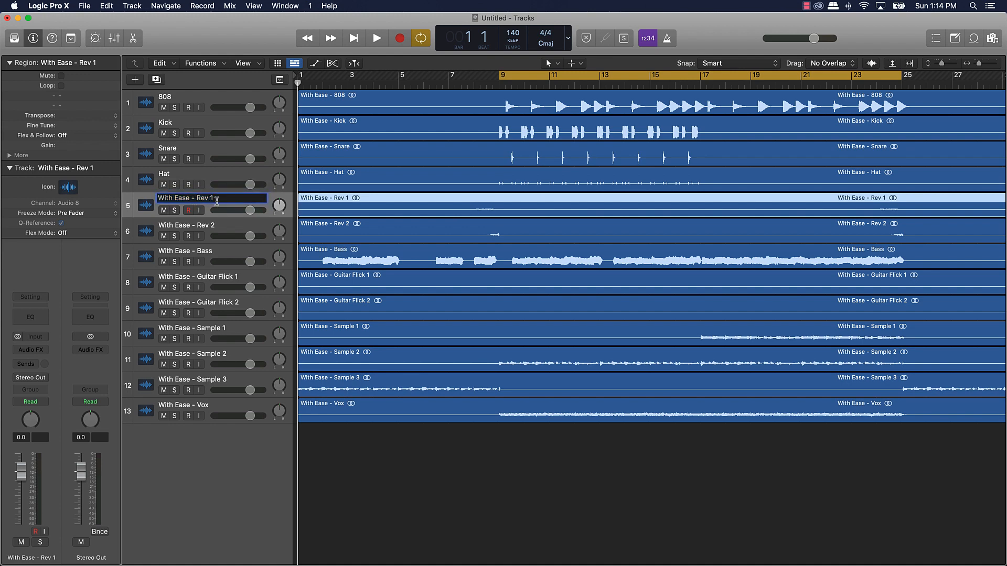
key("BackSpace")
key("BackSpace")
key("BackSpace")
key("Return")
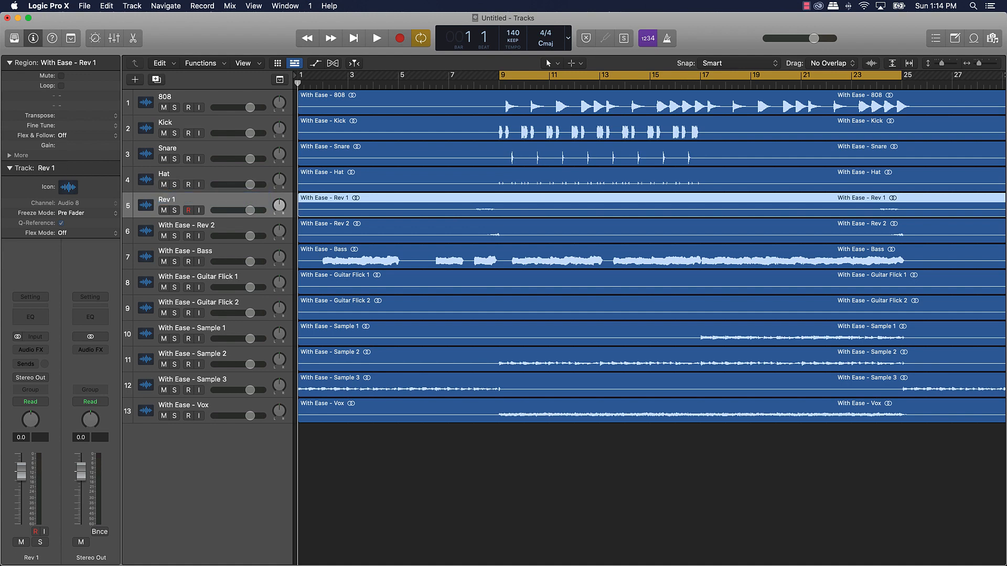
Step: Rename the "With Ease - Rev 2" track as "Rev 2"
double_click(199, 226)
left_click(198, 224)
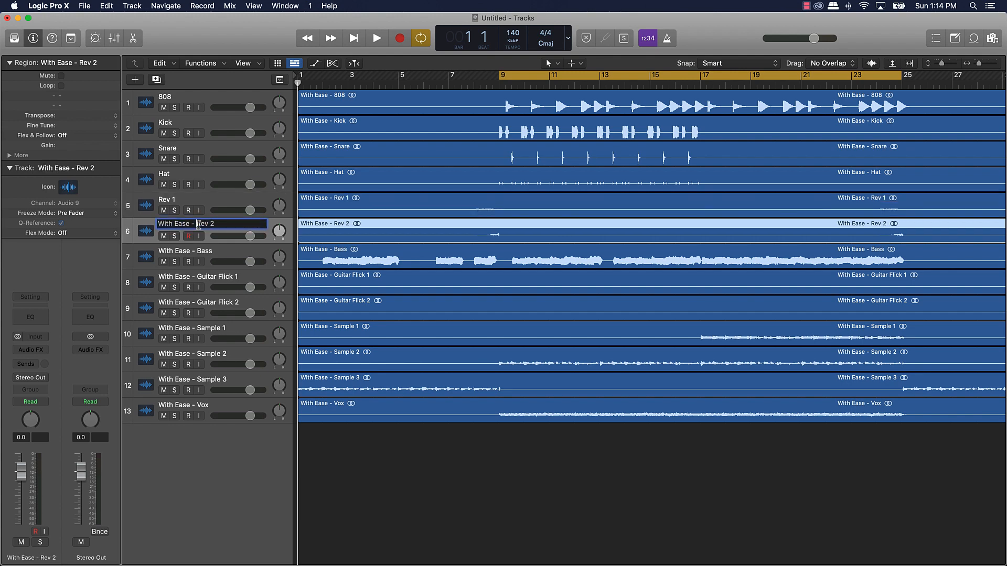
key("BackSpace")
key("BackSpace")
key("BackSpace")
key("BackSpace")
key("BackSpace")
key("BackSpace")
key("BackSpace")
key("BackSpace")
key("BackSpace")
key("BackSpace")
key("BackSpace")
key("BackSpace")
key("Return")
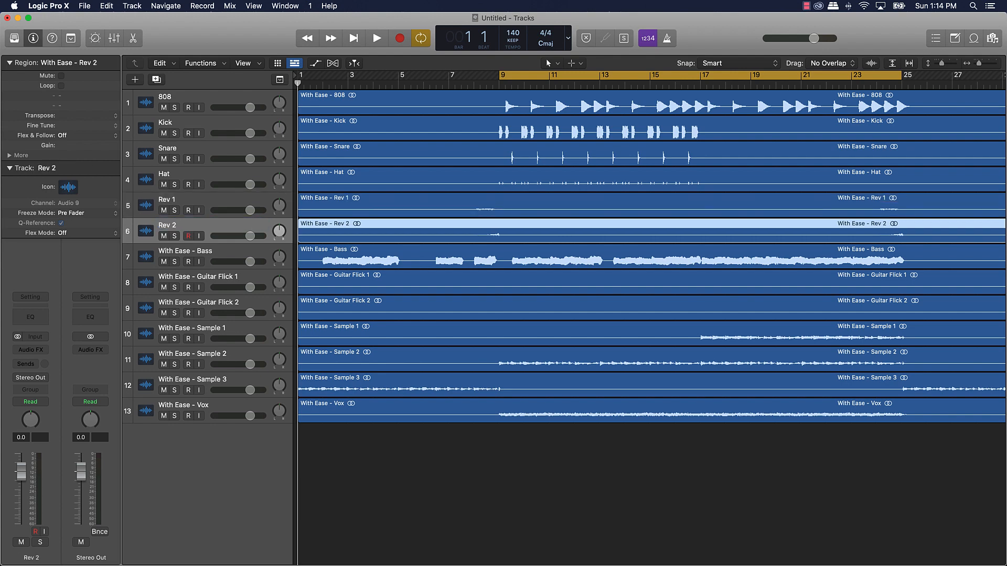
Step: Remove the song title prefix from the bass track, leaving the name "Bass"
double_click(202, 251)
key("BackSpace")
key("BackSpace")
key("BackSpace")
key("BackSpace")
key("BackSpace")
key("BackSpace")
key("BackSpace")
key("BackSpace")
key("BackSpace")
key("BackSpace")
key("BackSpace")
key("BackSpace")
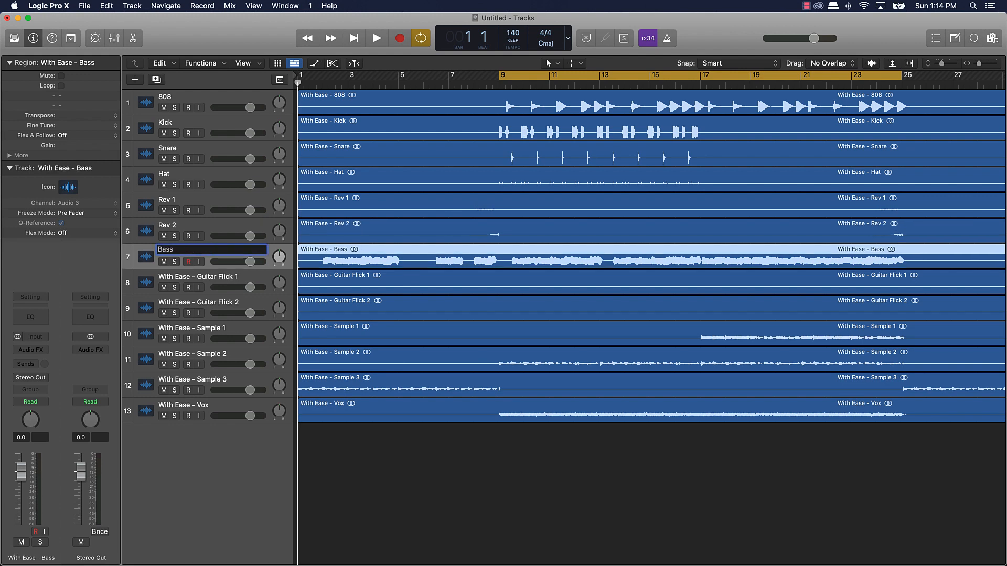
key("Return")
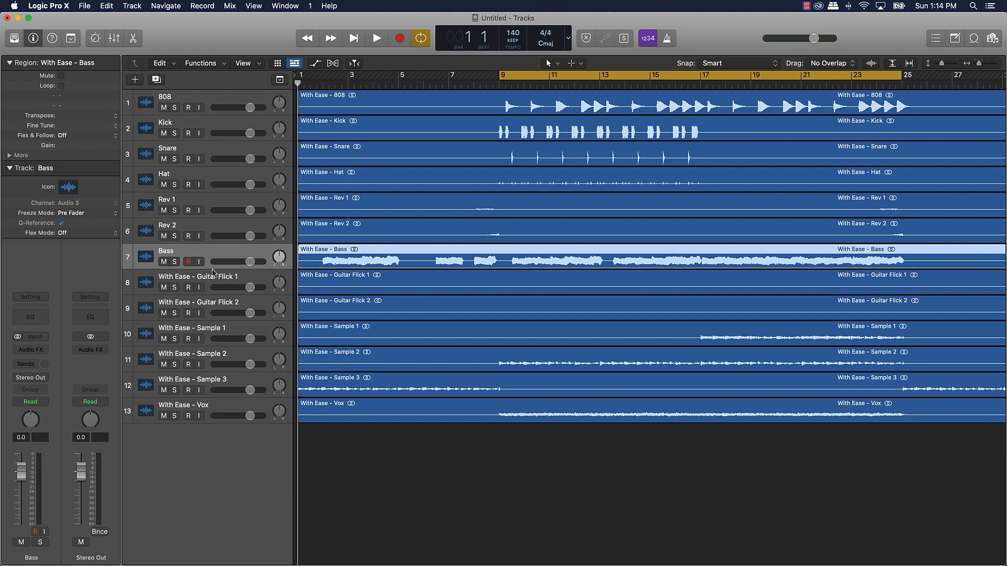
Step: Rename the "With Ease - Guitar Flick 1" track as "Guitar Flick 1"
double_click(194, 276)
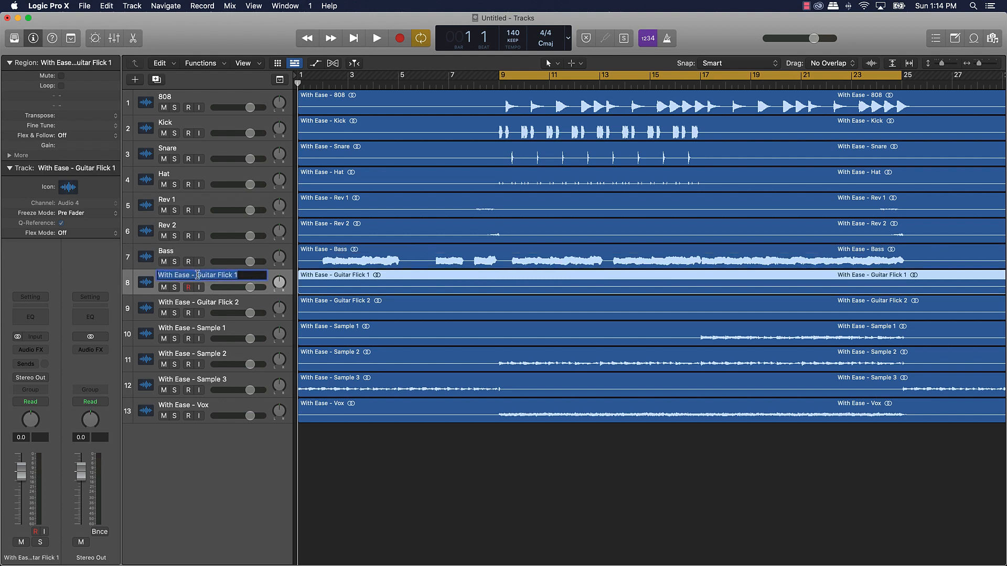
left_click(197, 275)
key("BackSpace")
key("BackSpace")
key("BackSpace")
key("BackSpace")
key("BackSpace")
key("BackSpace")
key("BackSpace")
key("BackSpace")
key("BackSpace")
key("BackSpace")
key("BackSpace")
key("BackSpace")
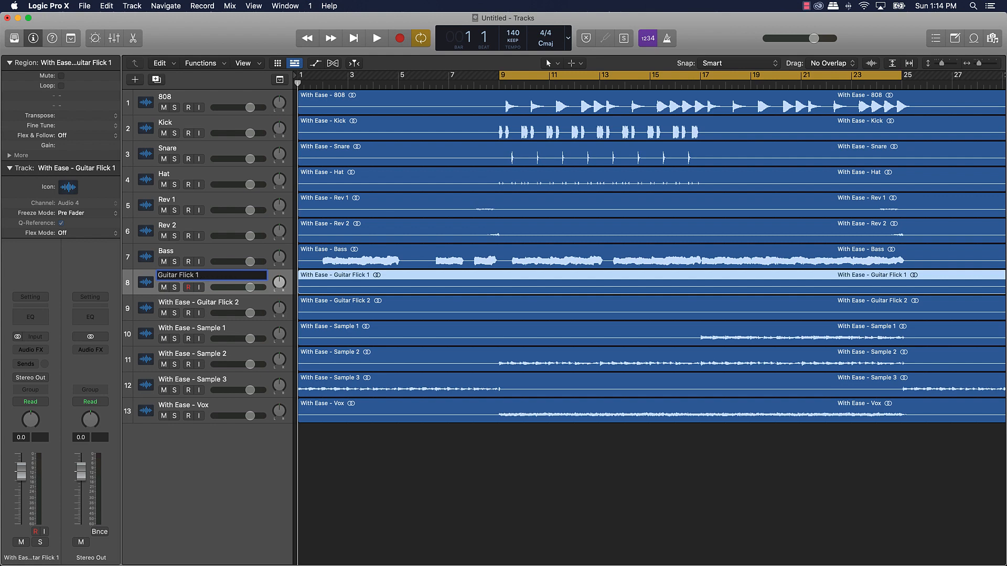
key("Return")
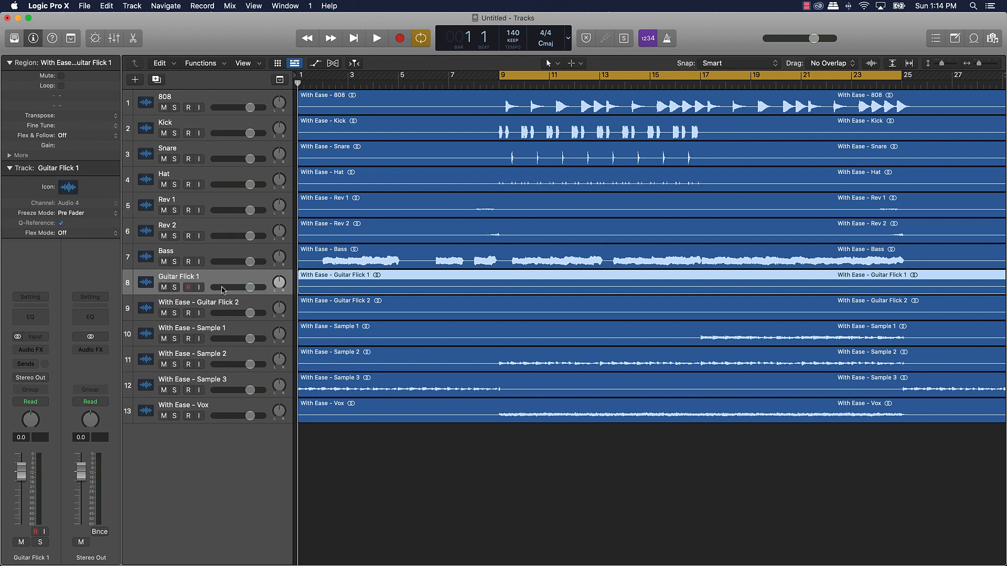
Step: Shorten the second guitar track's name to "Guitar Flick 2" by removing its "With Ease - " prefix
double_click(199, 303)
left_click(196, 303)
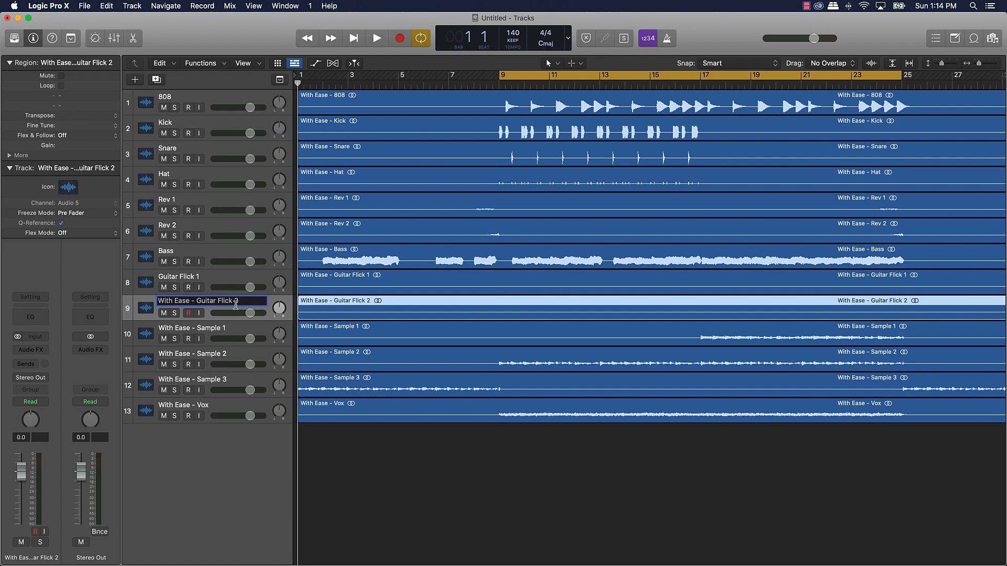
key("BackSpace")
key("BackSpace")
key("BackSpace")
key("BackSpace")
key("BackSpace")
key("BackSpace")
key("BackSpace")
key("BackSpace")
key("BackSpace")
key("BackSpace")
key("BackSpace")
key("BackSpace")
key("Return")
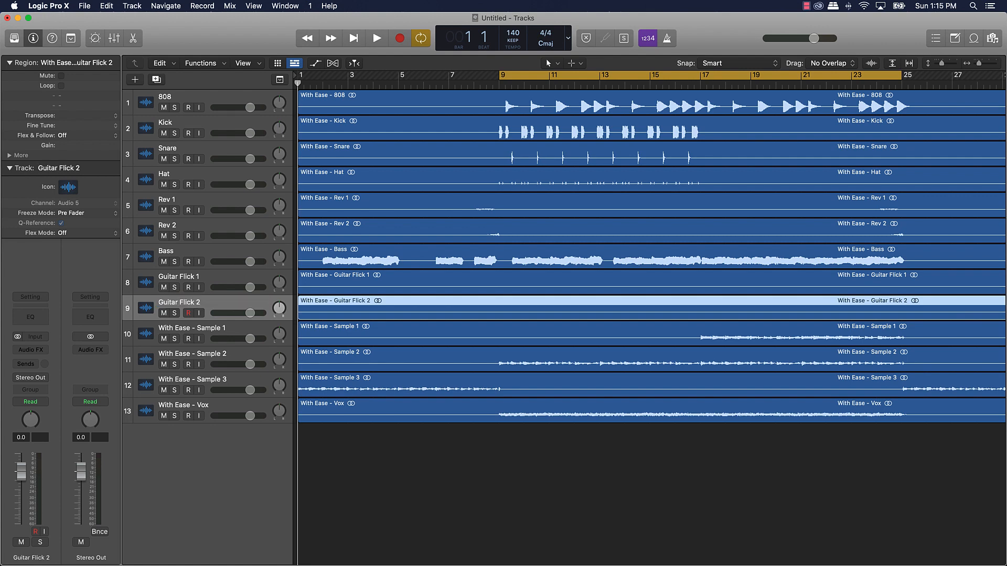
Step: Shorten the first sample track's name to "Sample 1" by removing its "With Ease - " prefix
double_click(198, 328)
left_click(197, 327)
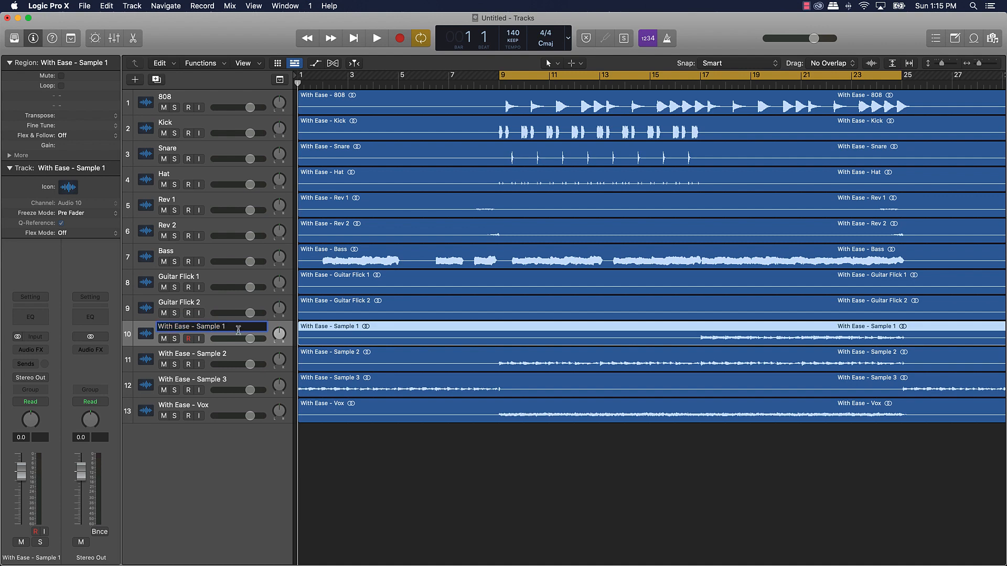
key("BackSpace")
key("BackSpace")
key("BackSpace")
key("BackSpace")
key("BackSpace")
key("BackSpace")
key("BackSpace")
key("BackSpace")
key("BackSpace")
key("BackSpace")
key("BackSpace")
key("BackSpace")
Step: Rename the "With Ease - Sample 2" track as "Sample 2"
left_click(193, 354)
double_click(196, 353)
key("BackSpace")
key("BackSpace")
key("BackSpace")
key("BackSpace")
key("BackSpace")
key("BackSpace")
key("BackSpace")
key("BackSpace")
key("BackSpace")
key("BackSpace")
key("BackSpace")
key("BackSpace")
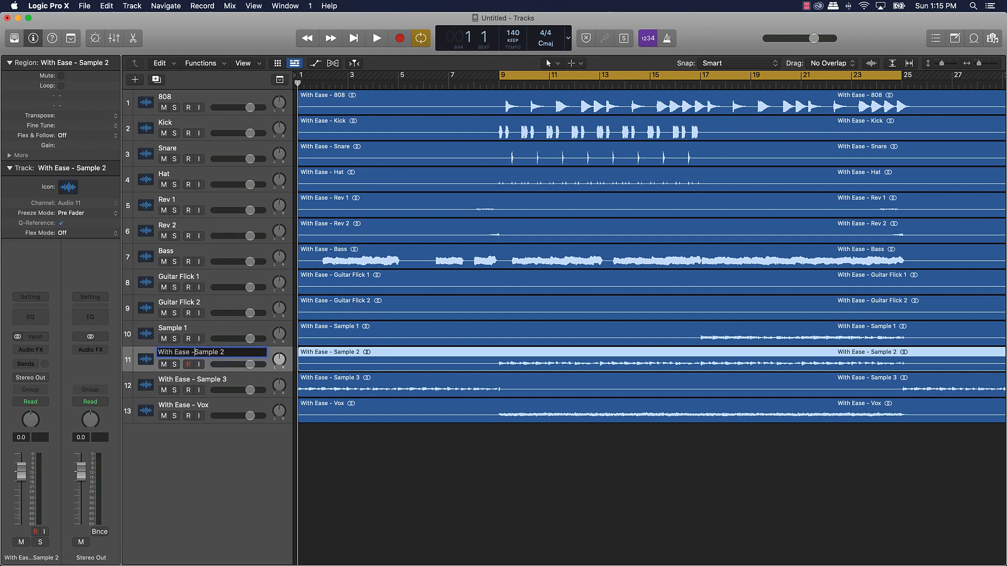
key("Return")
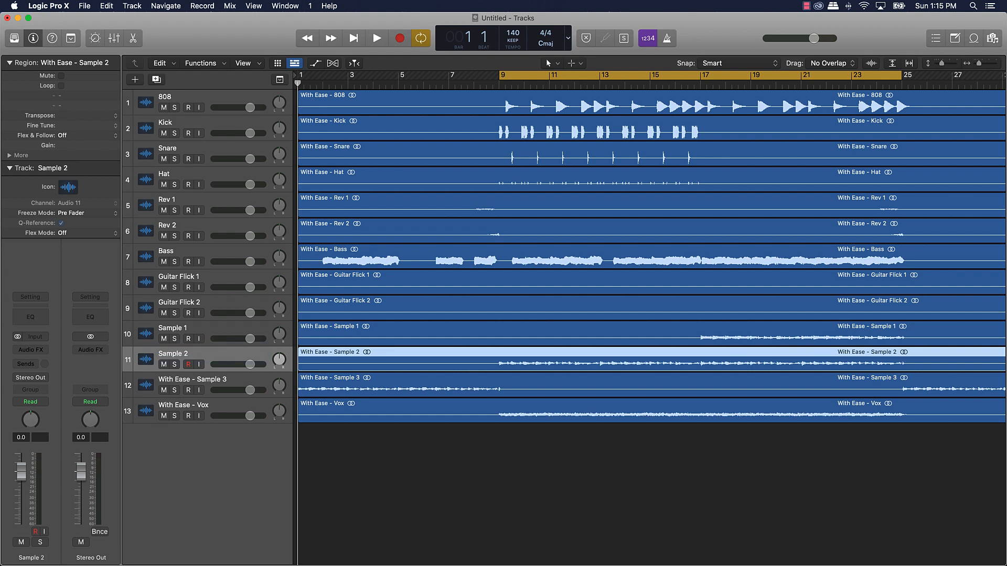
Step: Remove the song title prefix from the third sample track, leaving the name "Sample 3"
left_click(197, 379)
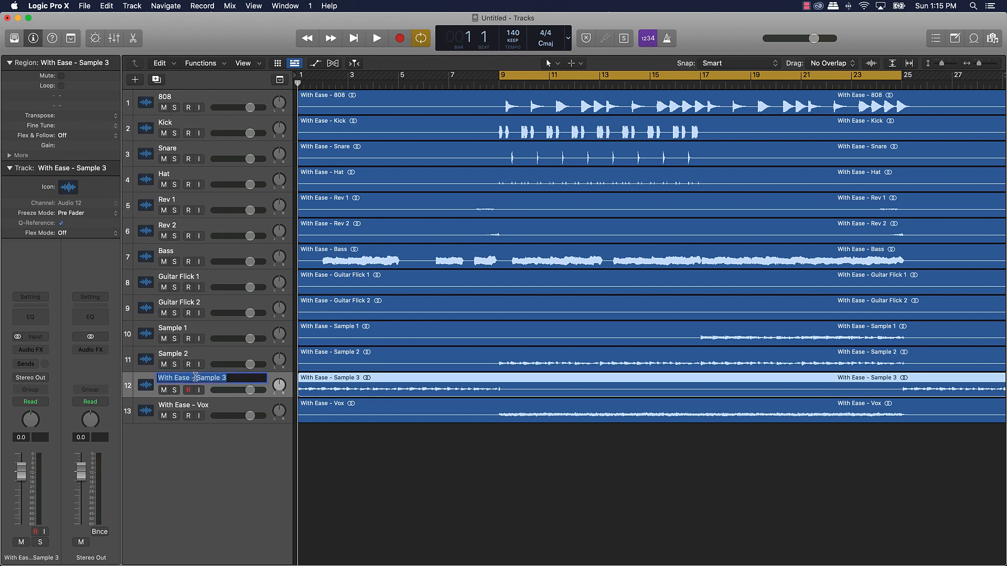
double_click(195, 377)
key("BackSpace")
key("BackSpace")
key("BackSpace")
key("BackSpace")
key("BackSpace")
key("BackSpace")
key("BackSpace")
key("BackSpace")
key("BackSpace")
key("BackSpace")
key("BackSpace")
key("BackSpace")
Step: Rename the "With Ease - Vox" track as "Vox"
left_click(195, 405)
double_click(197, 404)
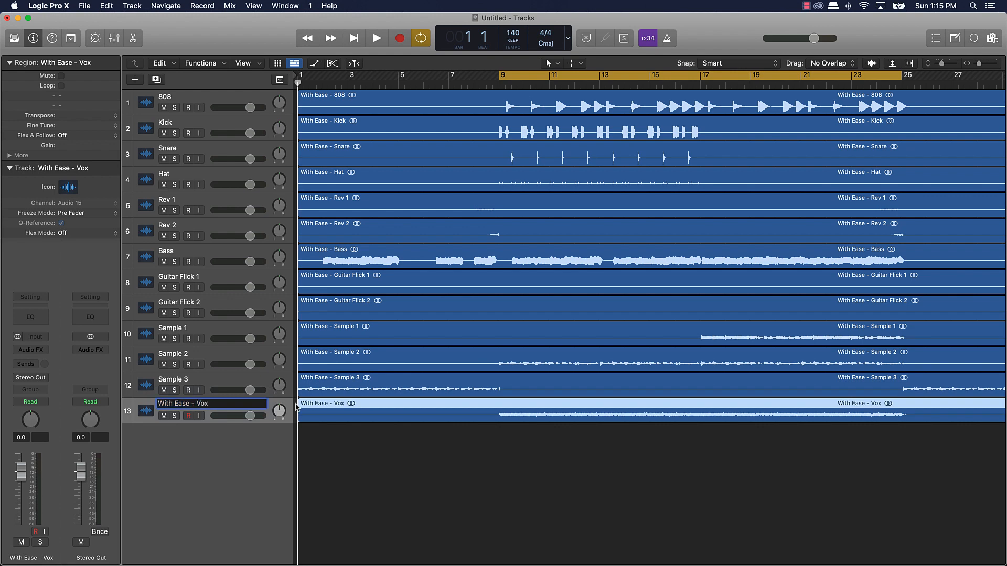
key("BackSpace")
key("BackSpace")
key("BackSpace")
key("BackSpace")
key("BackSpace")
key("BackSpace")
key("BackSpace")
key("BackSpace")
key("BackSpace")
key("BackSpace")
key("BackSpace")
left_click(502, 488)
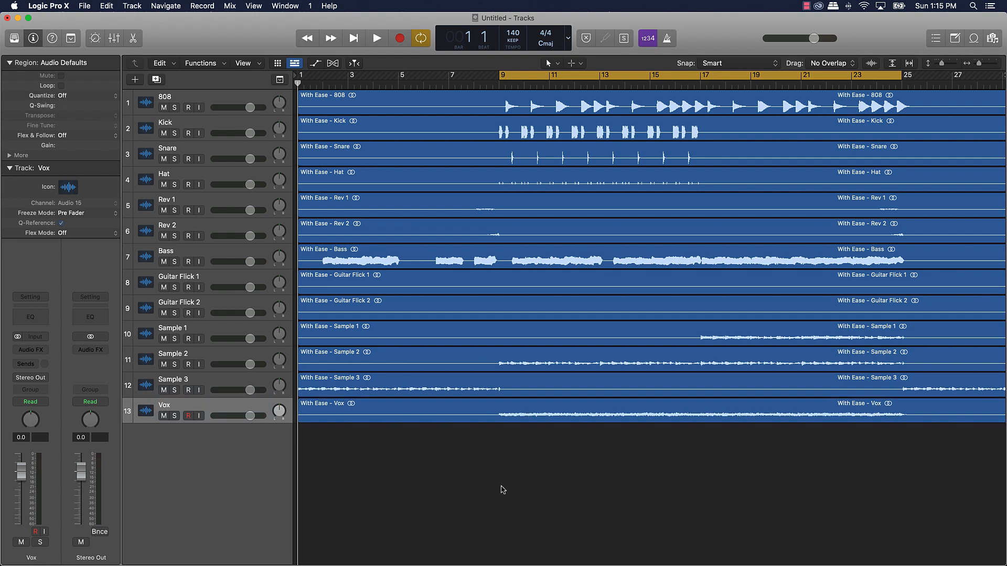
Step: Select all regions in the arrangement and name them after their tracks
key("super+a")
key("alt+shift+n")
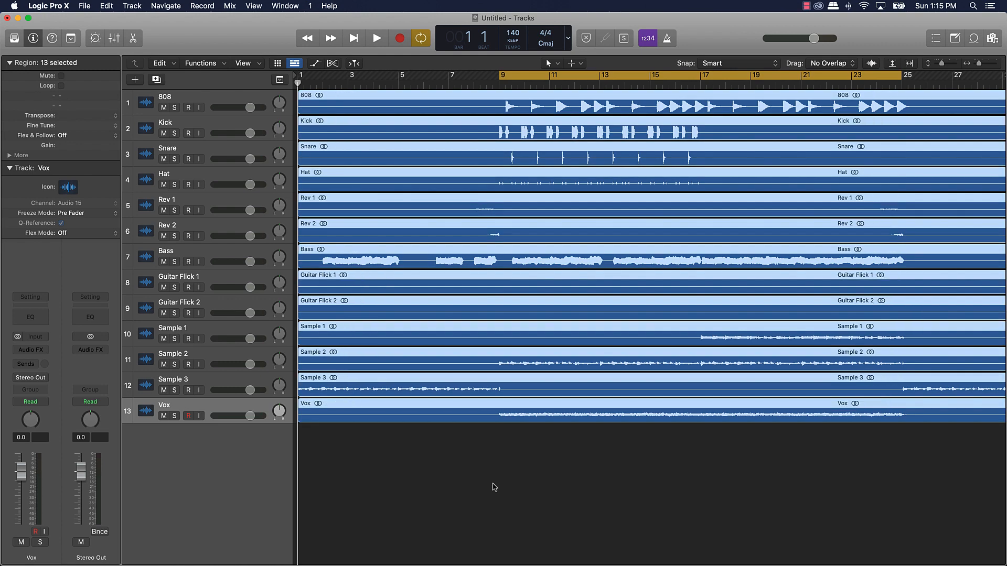
scroll(485, 480, "right", 2)
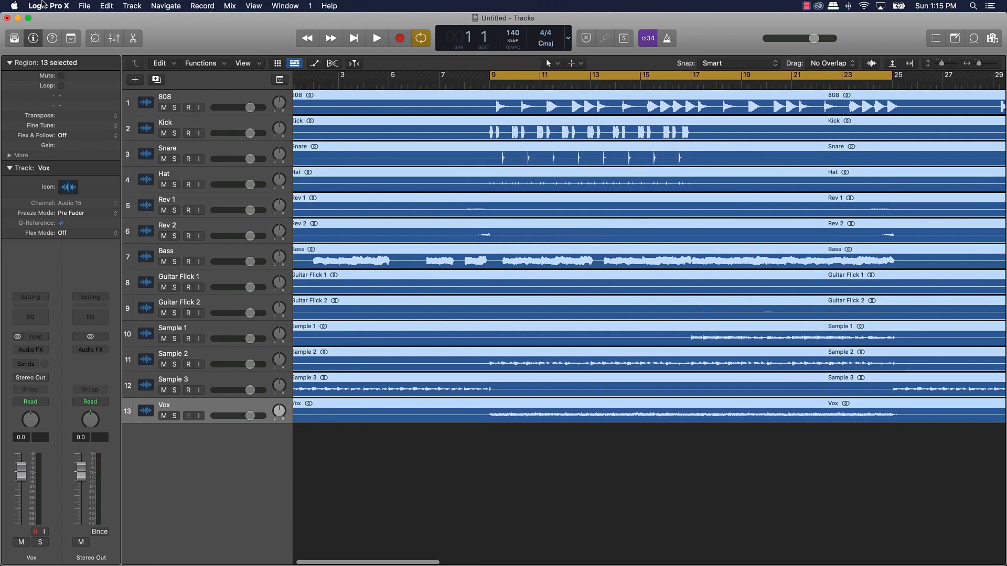
Step: Show the mixer and route the outputs of the 808, Kick, Snare, Hat, Rev 1 and Rev 2 channels to Bus 1
left_click(114, 38)
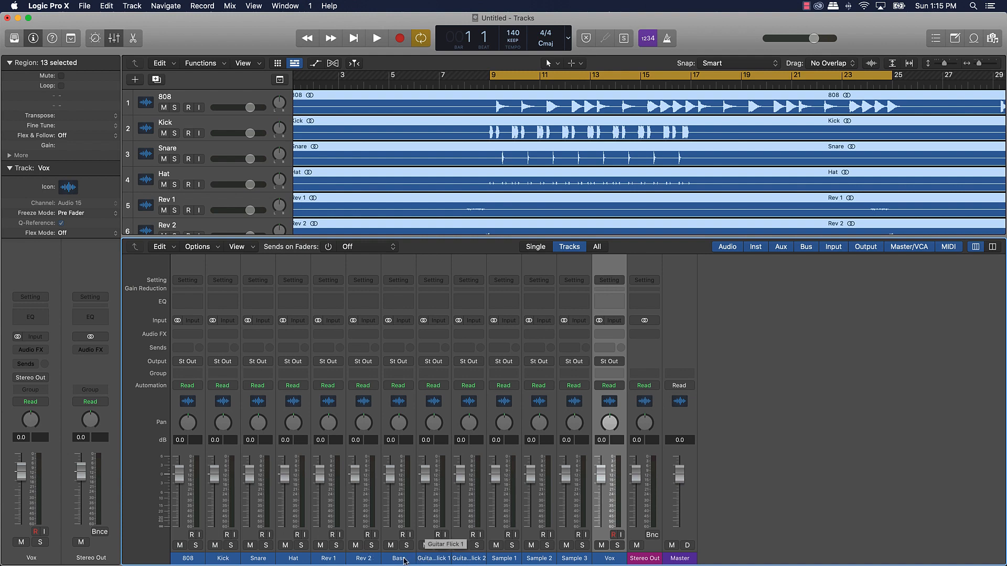
left_click_drag(376, 559, 180, 549)
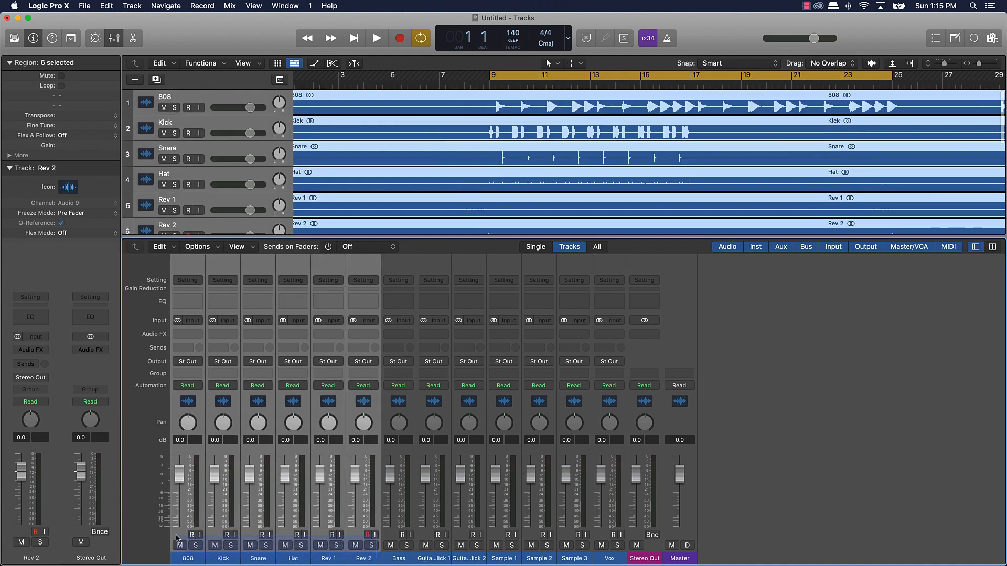
left_click(190, 362)
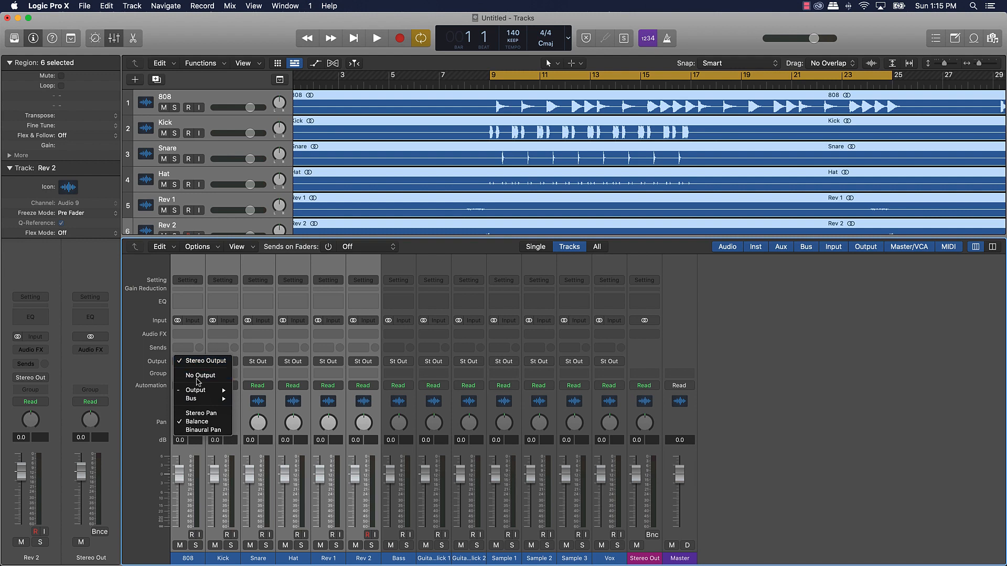
mouse_move(197, 399)
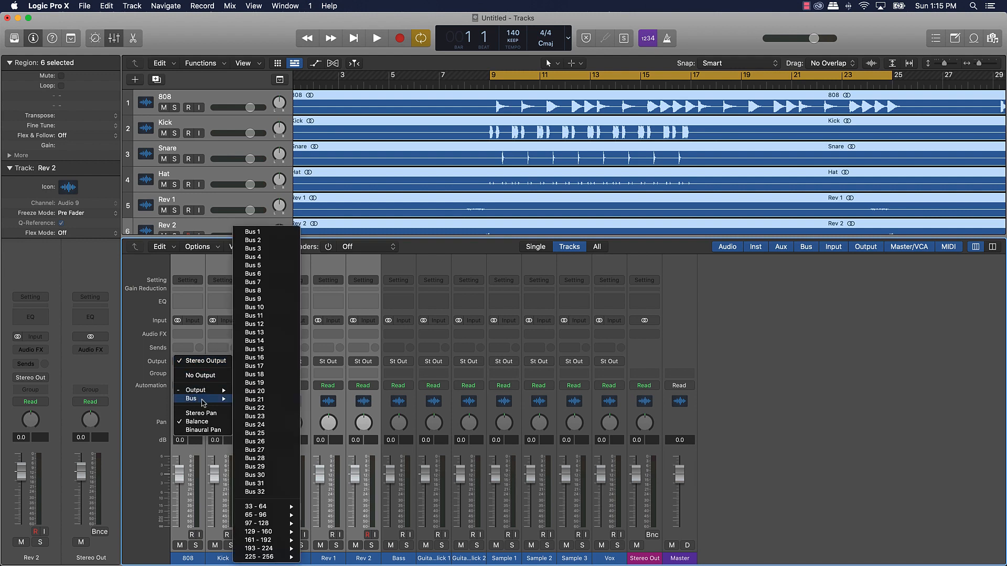
left_click(253, 232)
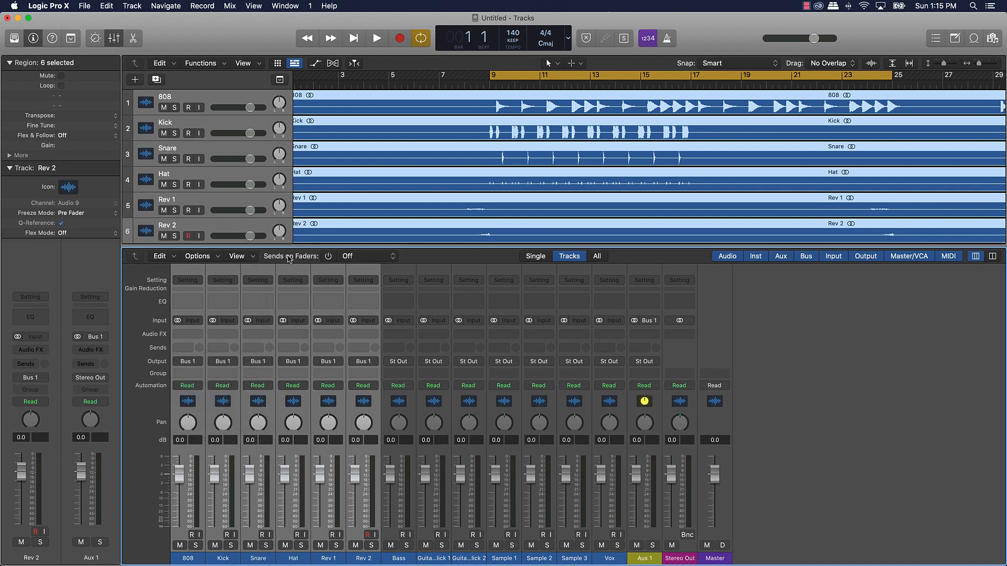
Step: Rename the aux channel fed by Bus 1 as "Drums"
double_click(646, 559)
type("D")
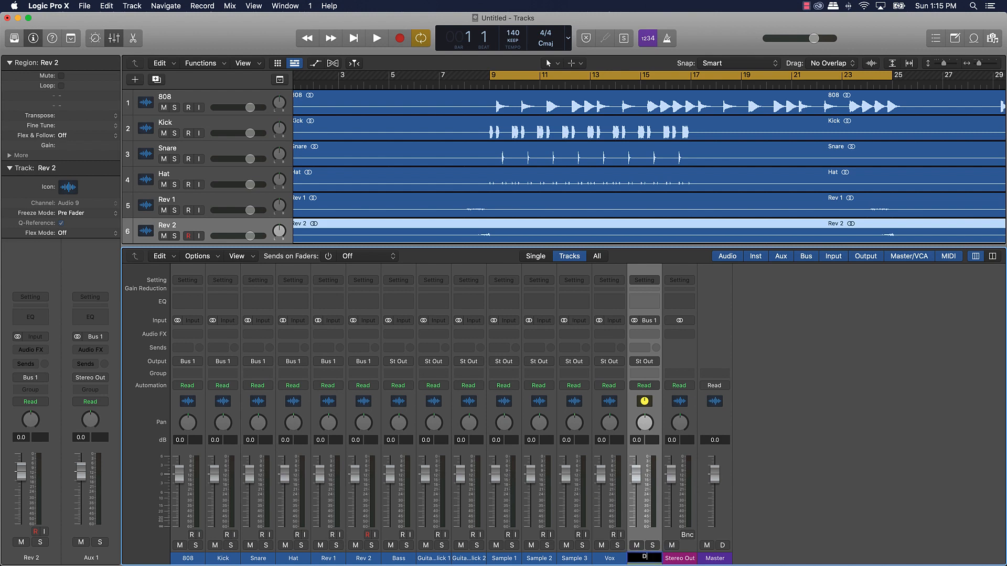
type("rums")
key("Return")
Step: Route the Guitar Flick, Sample and Vox channels to Bus 2 and name the resulting aux channel "Melody"
left_click_drag(424, 561, 602, 560)
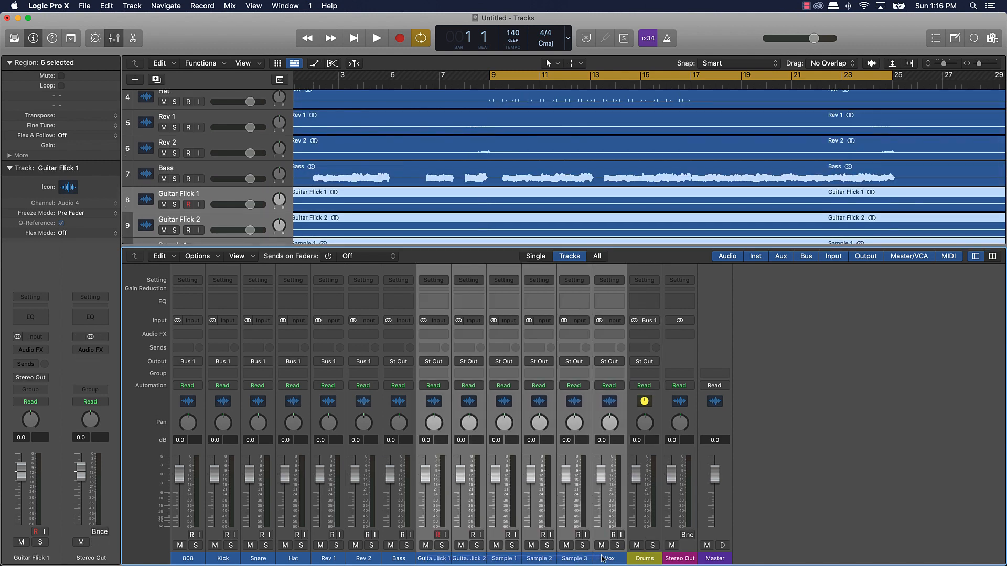
left_click(443, 363)
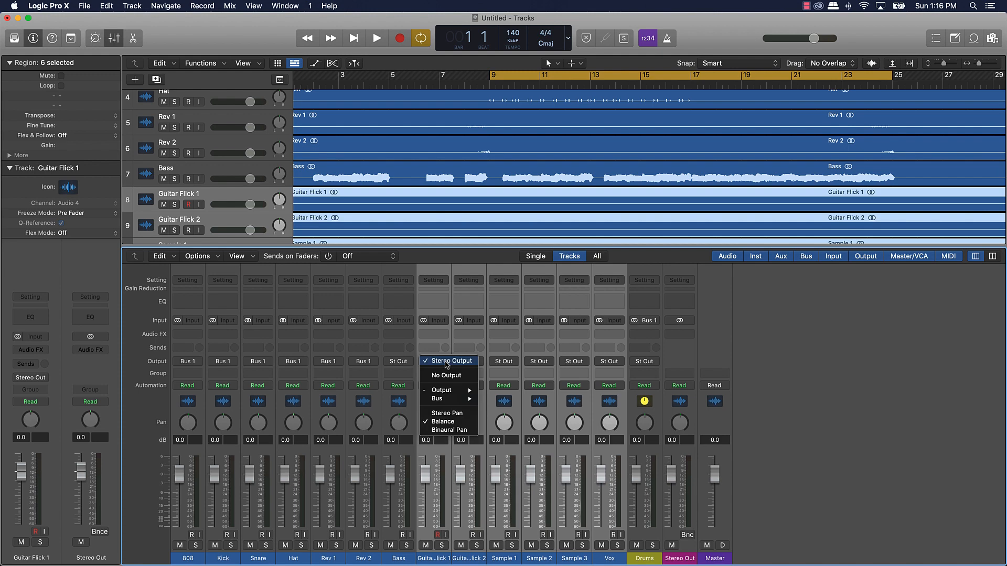
mouse_move(453, 400)
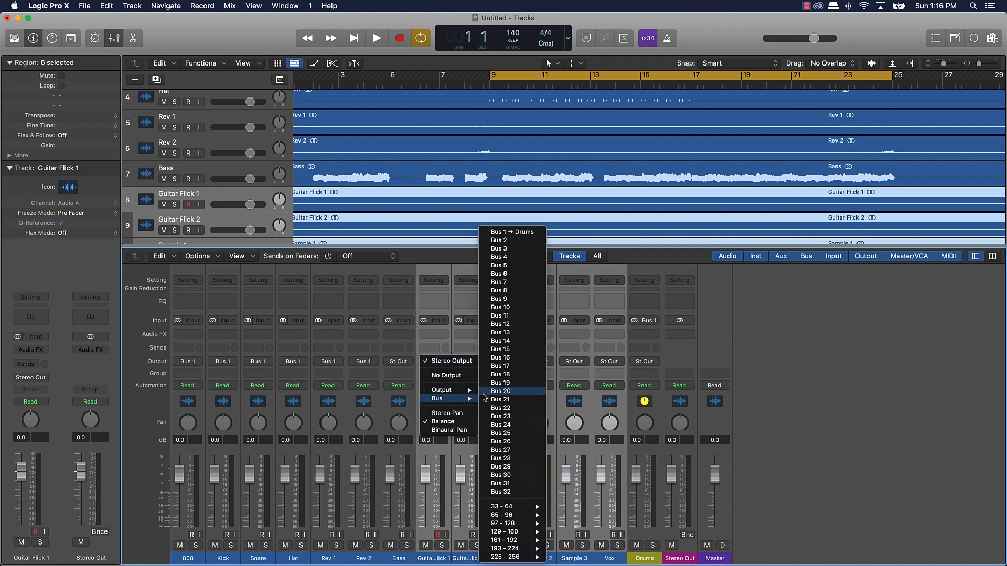
left_click(510, 241)
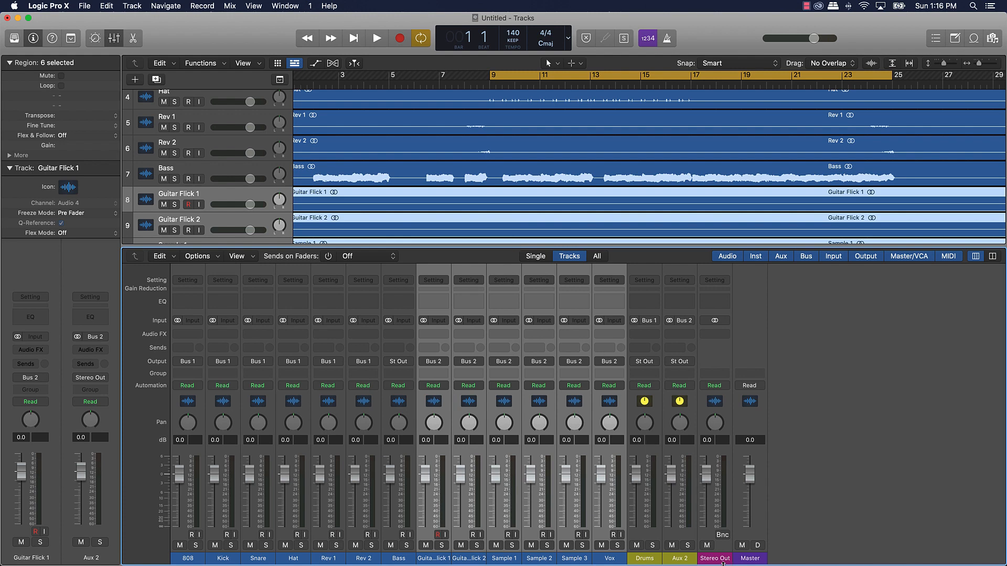
double_click(684, 559)
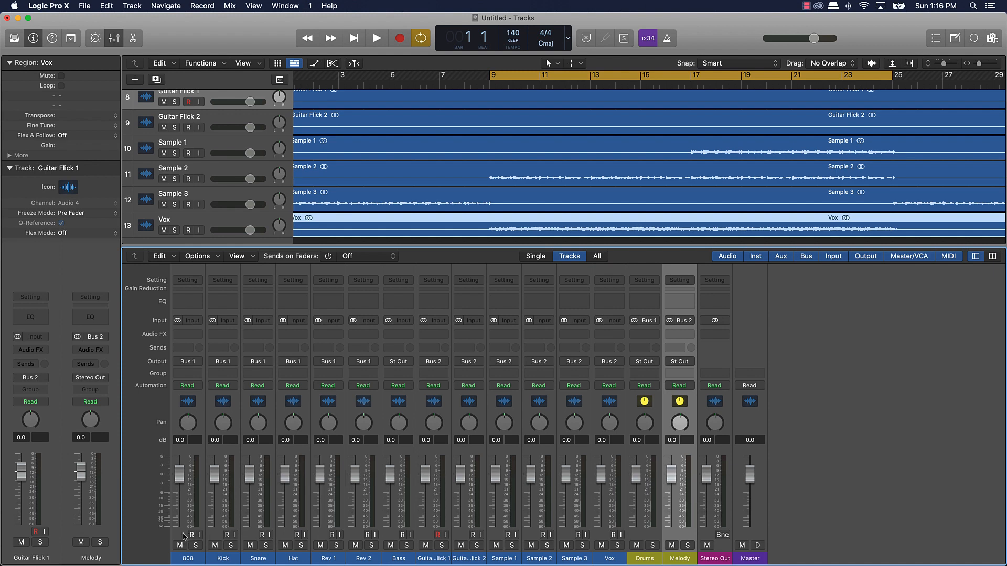
Step: Move the 808 track down between the Rev 2 and Bass tracks
scroll(236, 133, "up", 8)
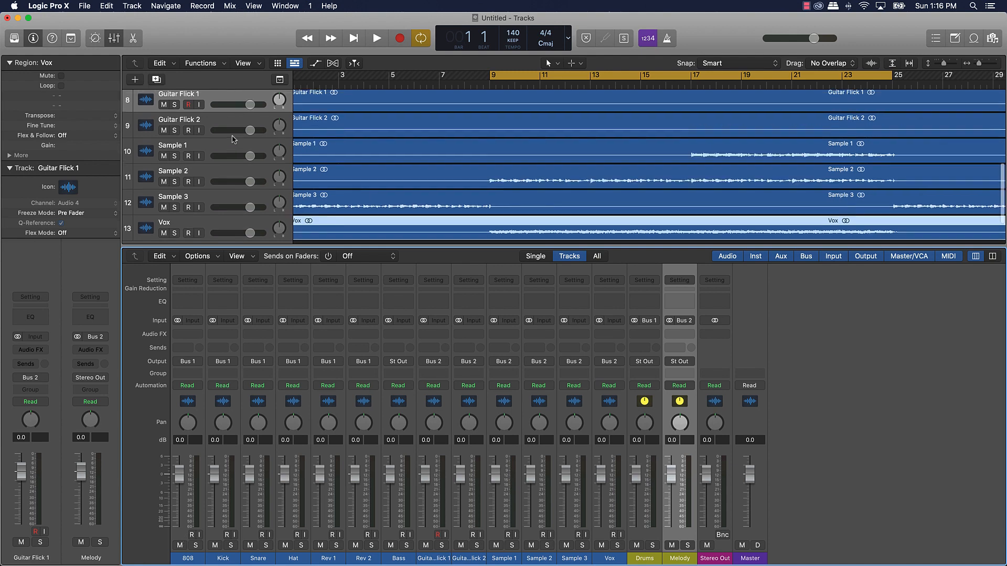
left_click_drag(208, 95, 183, 236)
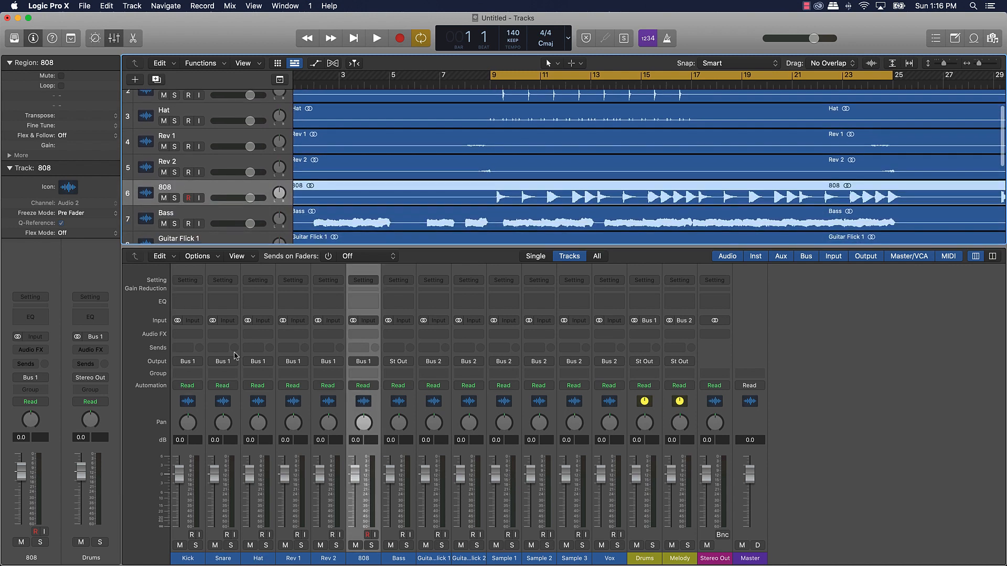
Step: Set the 808 channel's output to Stereo Output instead of the Drums bus
left_click(371, 362)
mouse_move(372, 392)
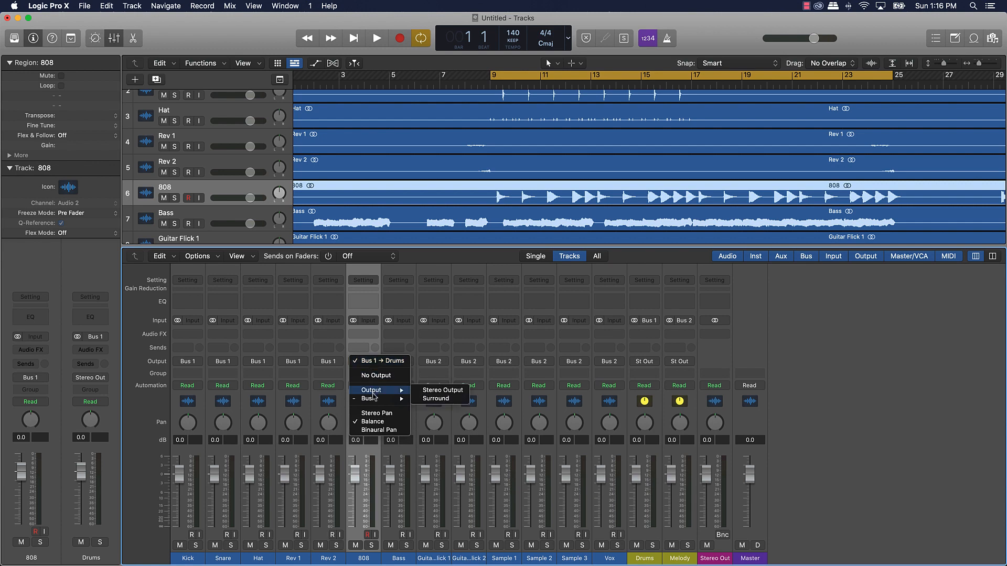
left_click(440, 391)
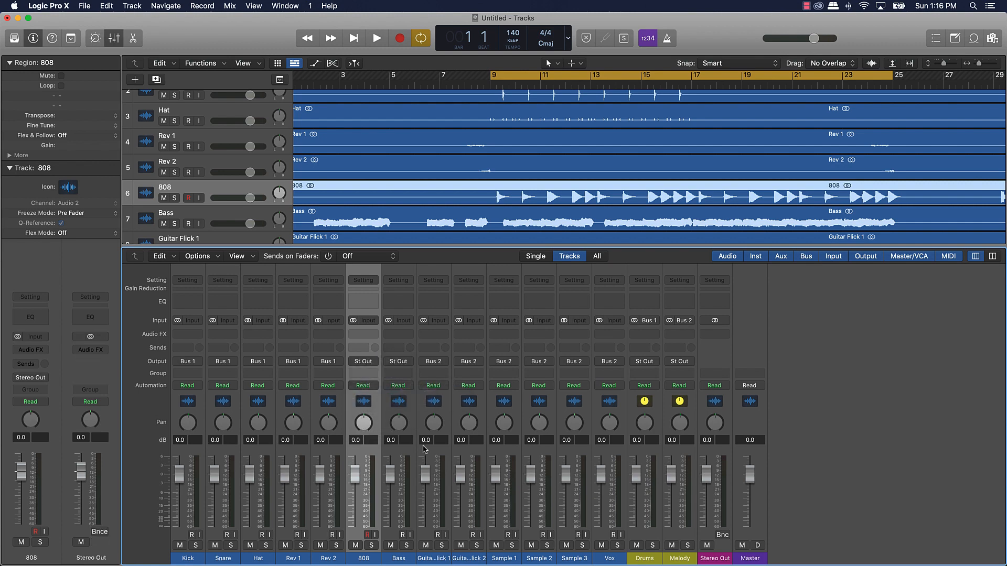
left_click(401, 558, "shift")
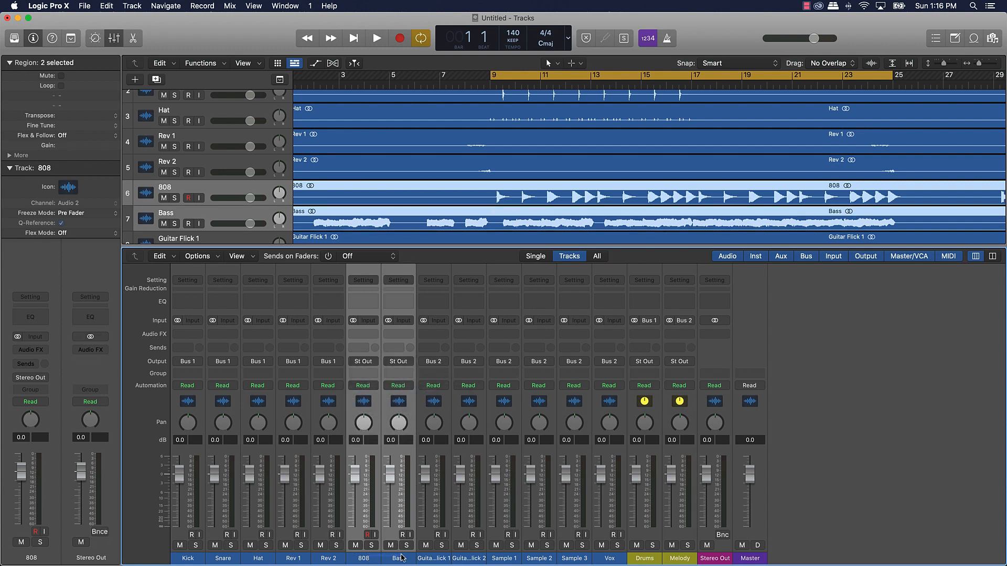
left_click(380, 362)
left_click(377, 363)
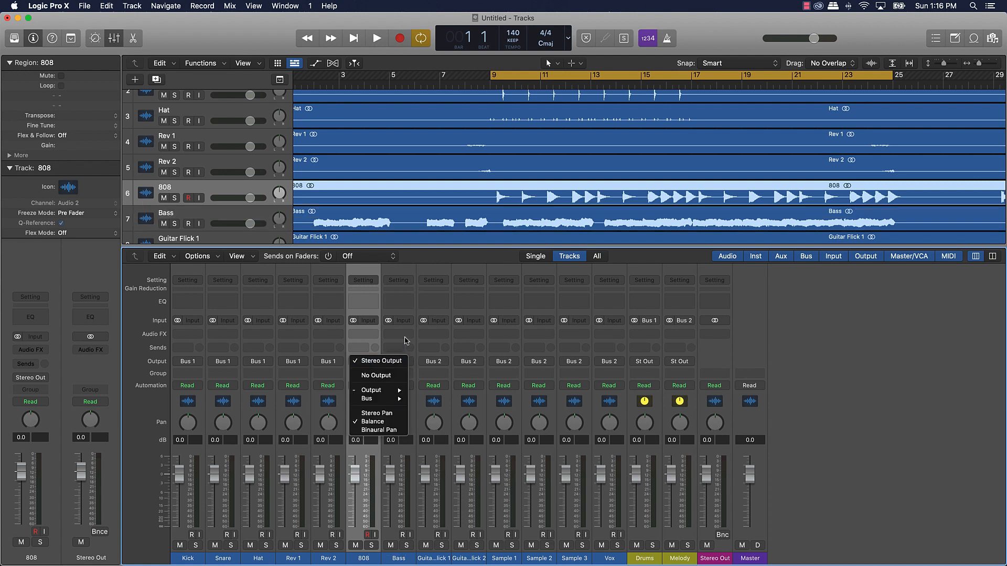
left_click(404, 341)
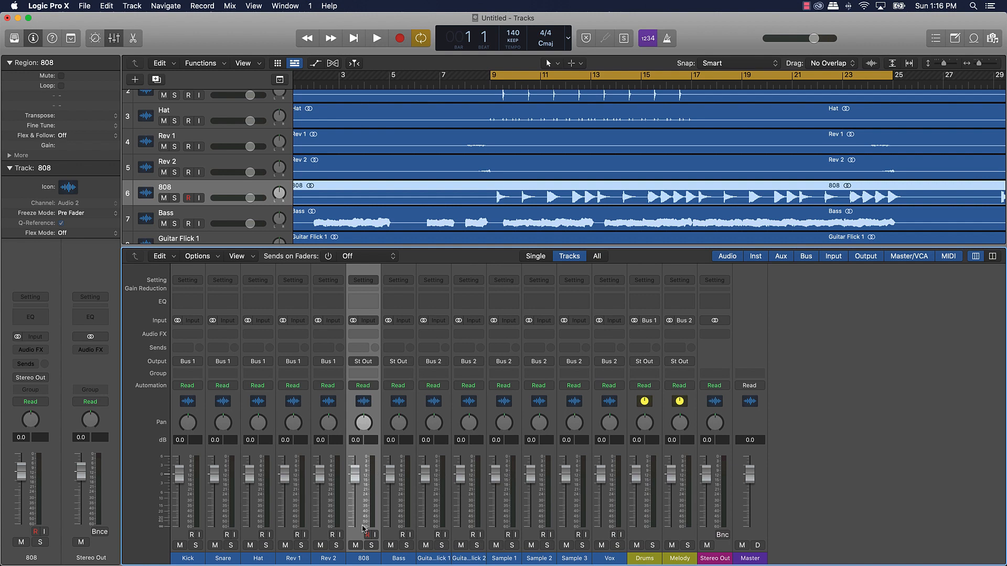
Step: Route the 808 and Bass channels together to Bus 3 and name the resulting aux channel "Lows"
left_click_drag(359, 535, 390, 534)
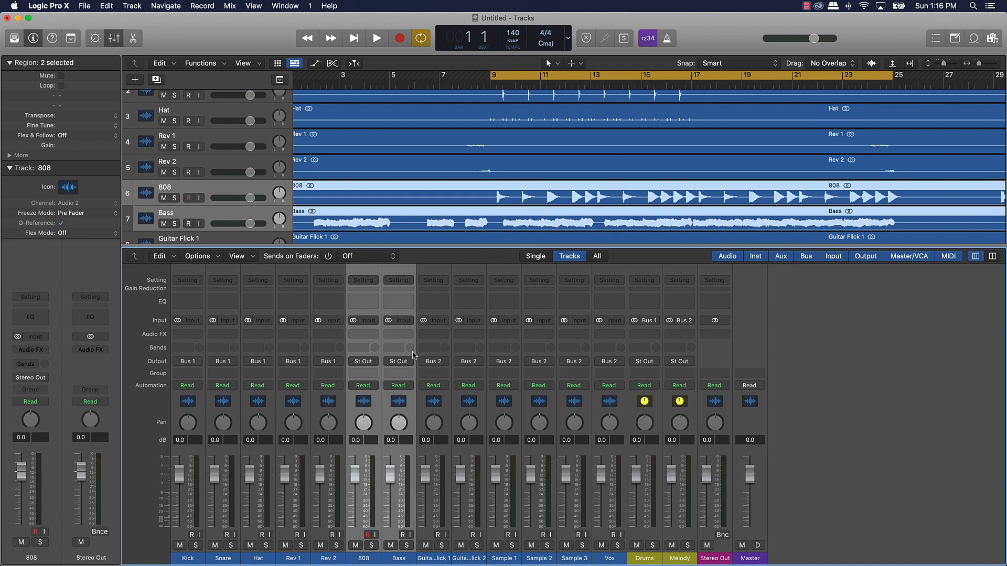
left_click(409, 364)
mouse_move(412, 401)
left_click(472, 249)
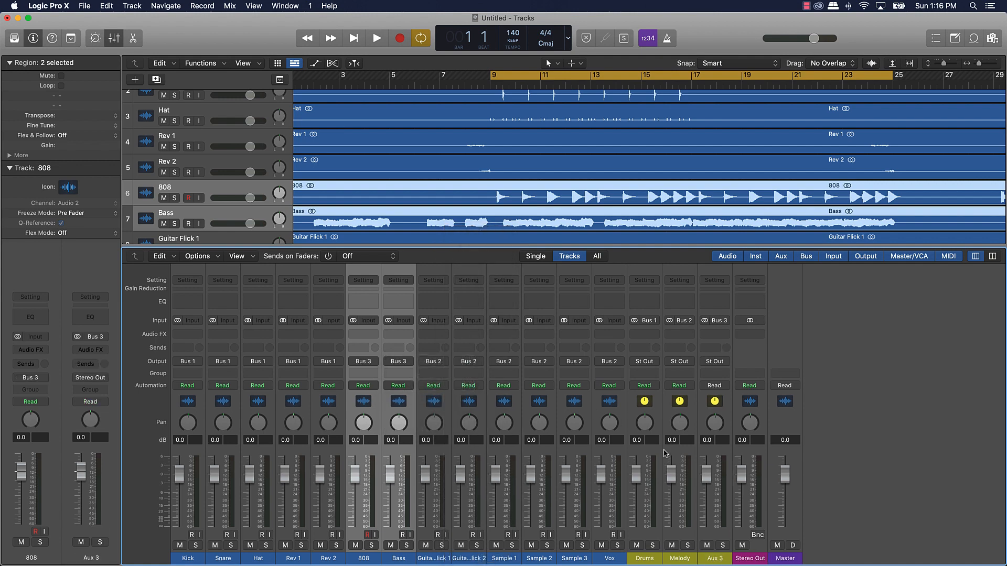
double_click(716, 559)
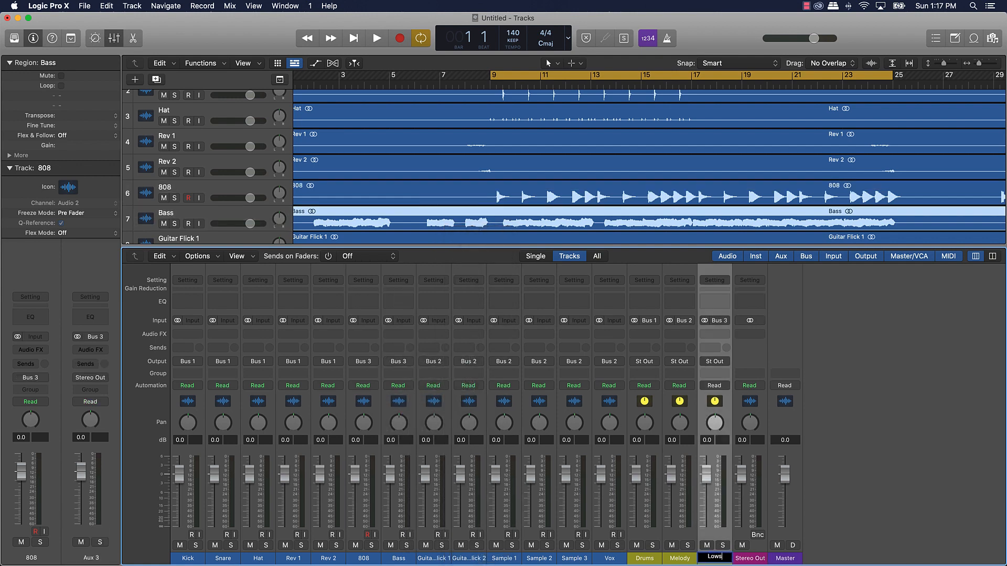
key("Return")
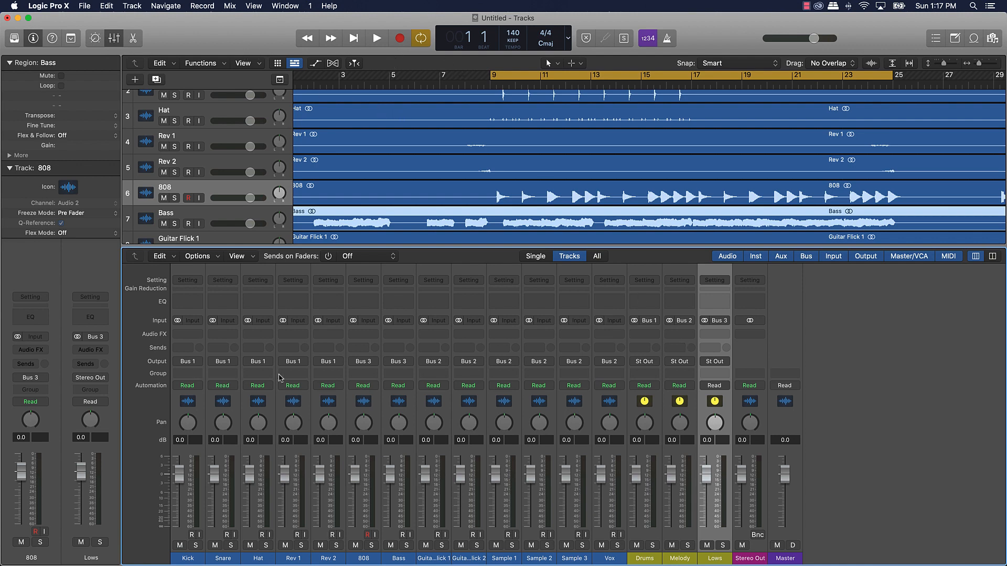
Step: Pull the volume faders of all channels from Kick to Vox down to silence together, leaving the aux channels alone, and deselect the regions
left_click(609, 559, "shift")
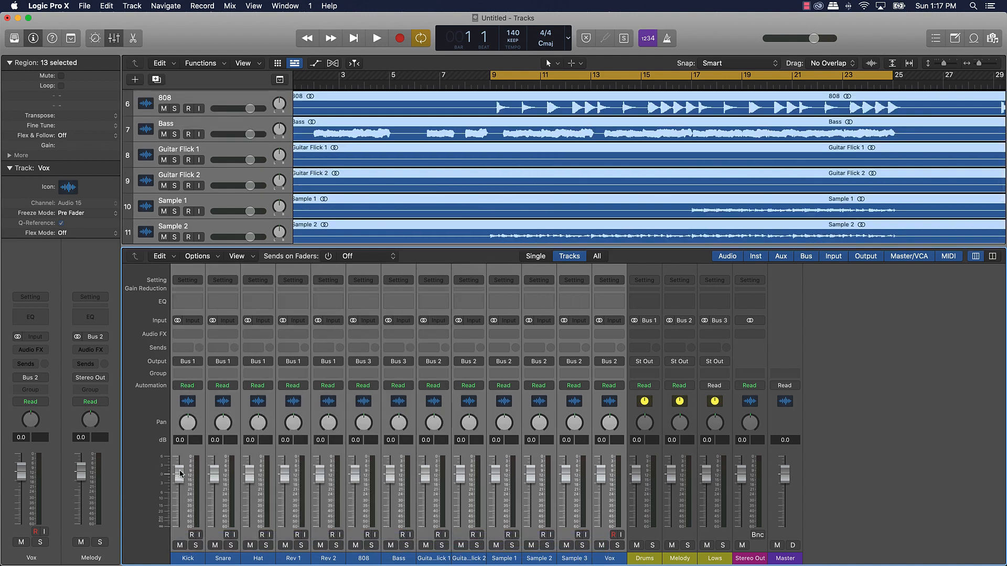
left_click_drag(179, 474, 155, 565)
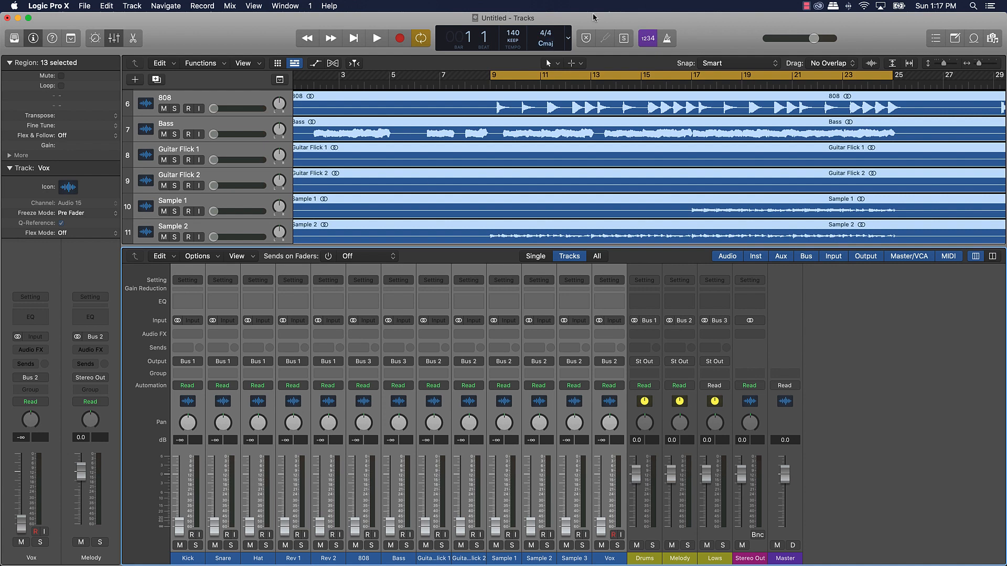
scroll(508, 188, "down", 5)
left_click(498, 217)
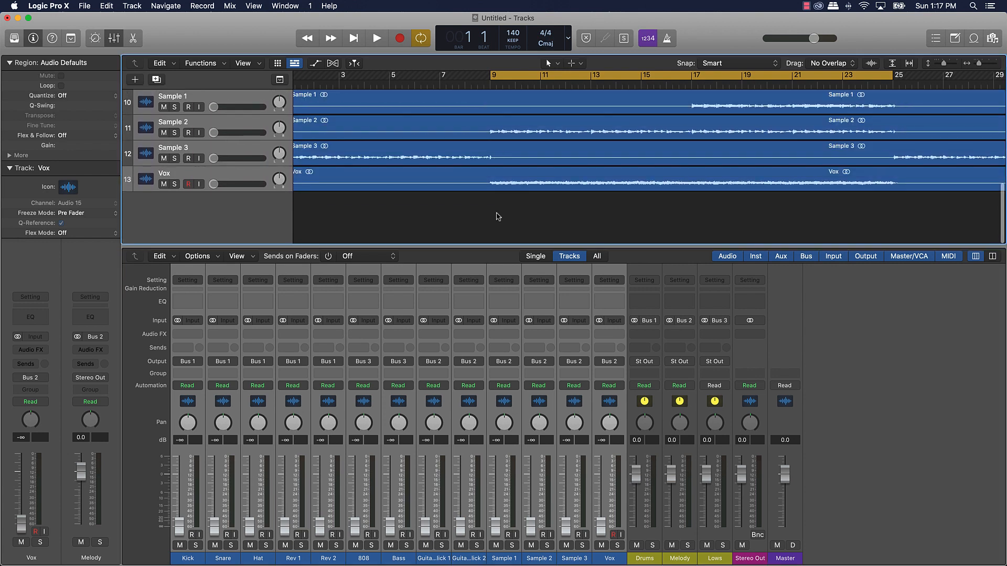
Step: Reset the Kick fader to 0 dB, play the cycle range and lower the Kick to about -3.3 dB
left_click(191, 560)
left_click(179, 529, "alt")
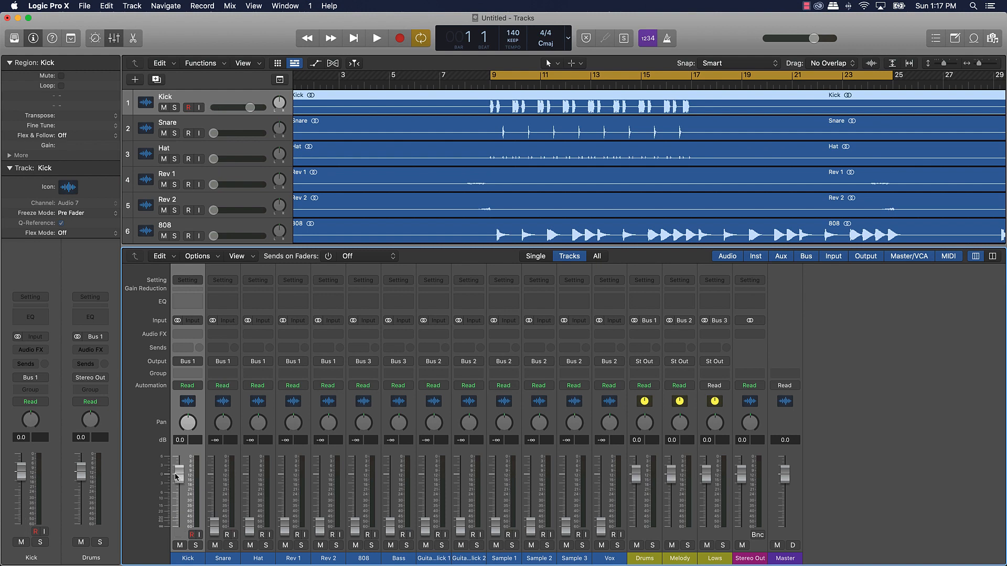
key("space")
left_click_drag(176, 476, 172, 495)
key("space")
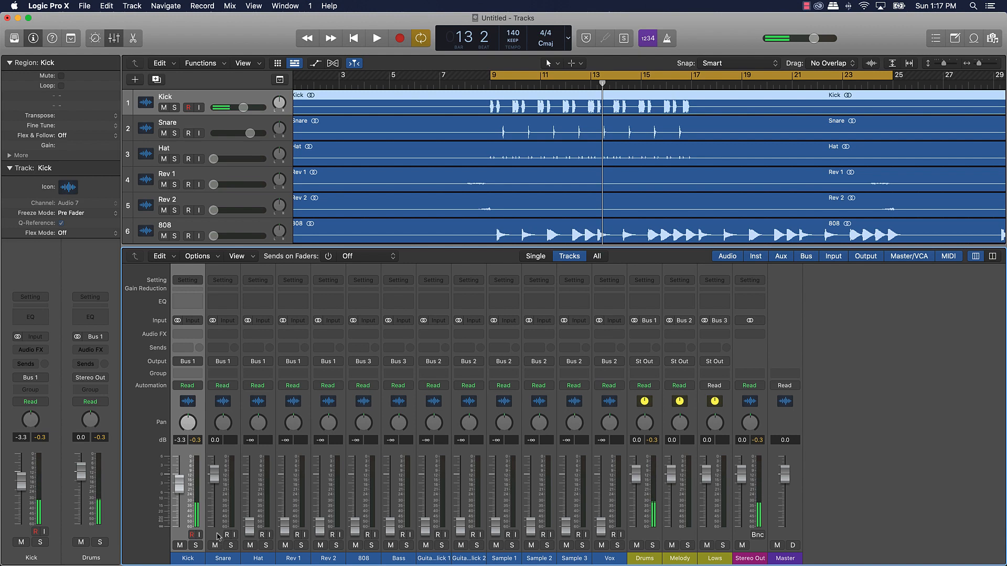
Step: Play the cycle range and set the Snare to about -2.8 dB and the Hat to about -4.9 dB
key("space")
left_click_drag(216, 477, 212, 489)
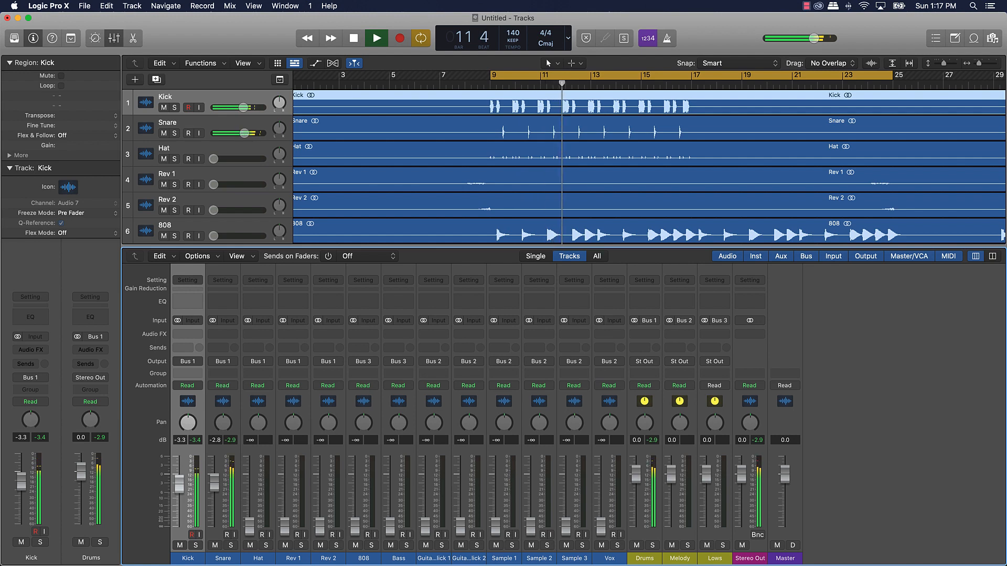
left_click_drag(249, 524, 249, 488)
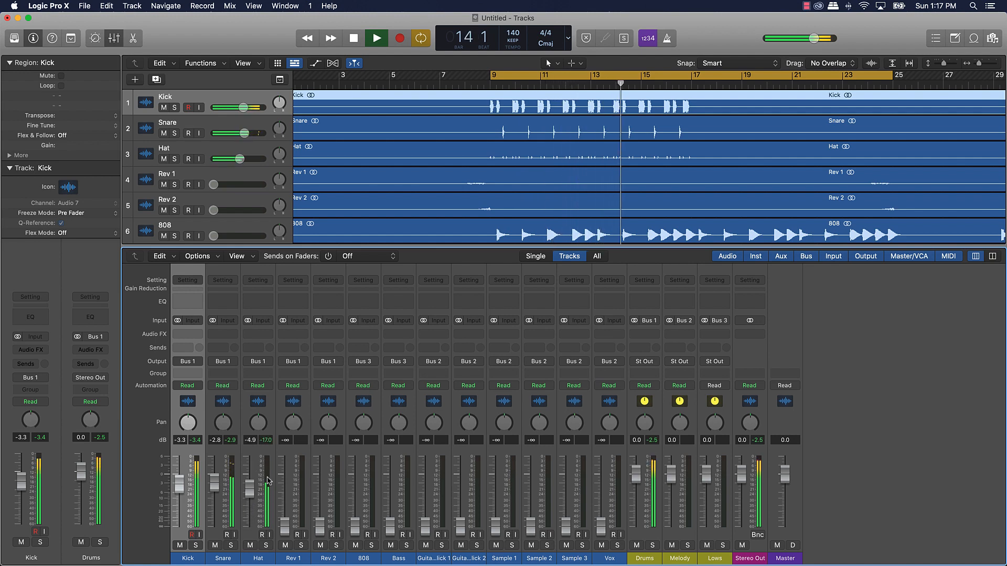
Step: Raise Rev 1 to about -5.1 dB and Rev 2 to about -9.0 dB during playback
left_click_drag(285, 524, 285, 498)
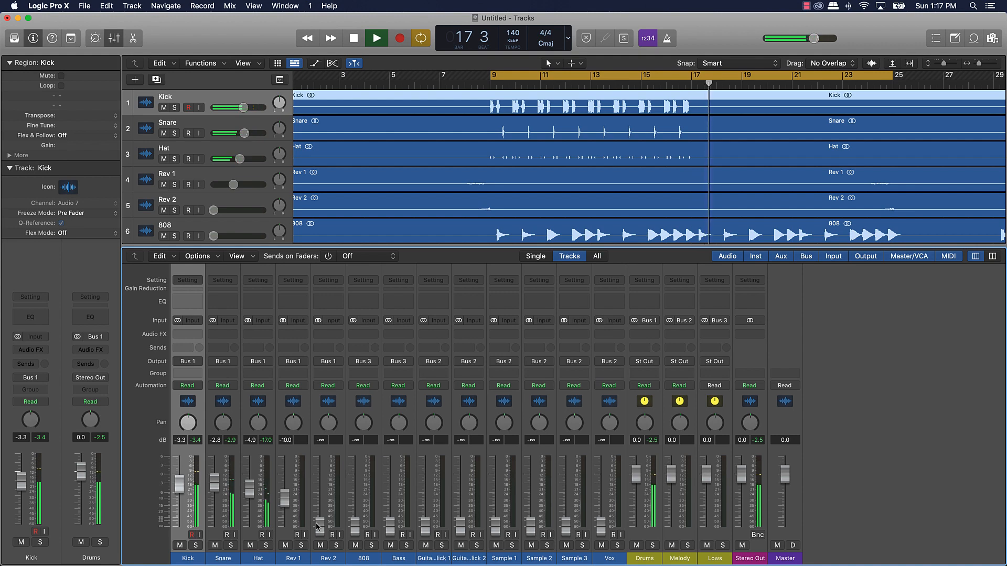
left_click_drag(320, 524, 293, 490)
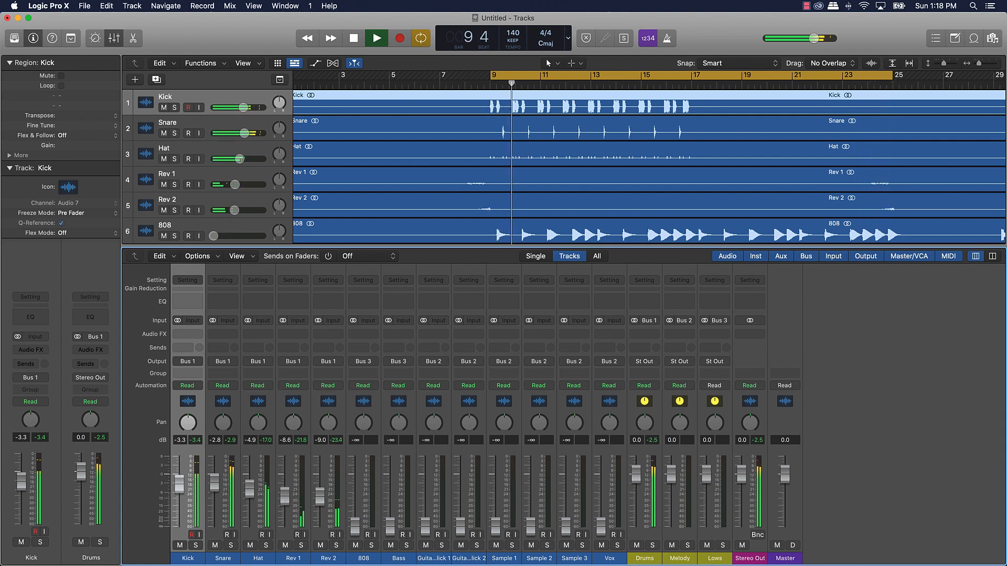
left_click_drag(285, 502, 288, 493)
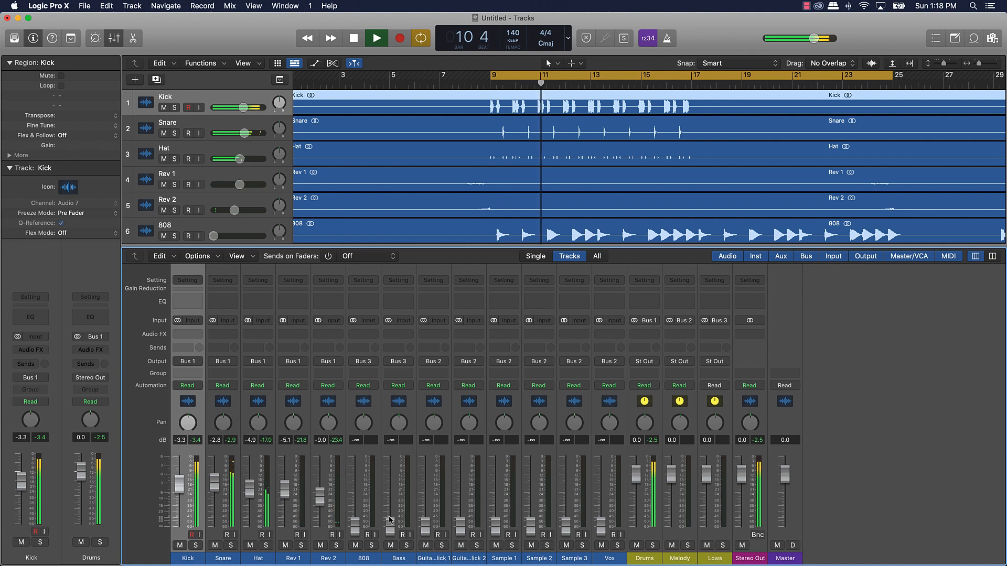
Step: Raise the 808 to about -5.8 dB and the Bass to about -10.6 dB while the cycle plays, and stop playback
key("space")
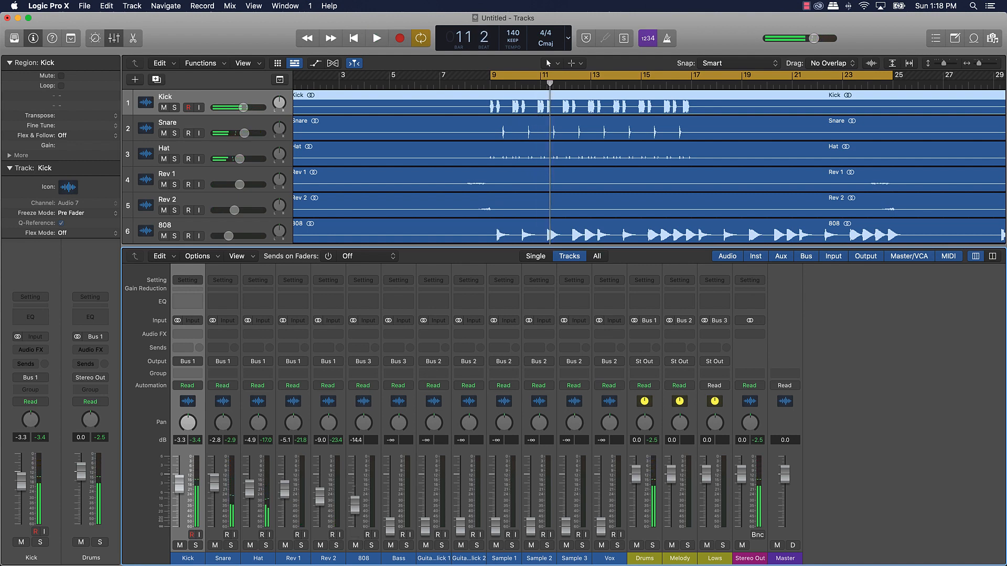
key("space")
left_click_drag(355, 486, 355, 474)
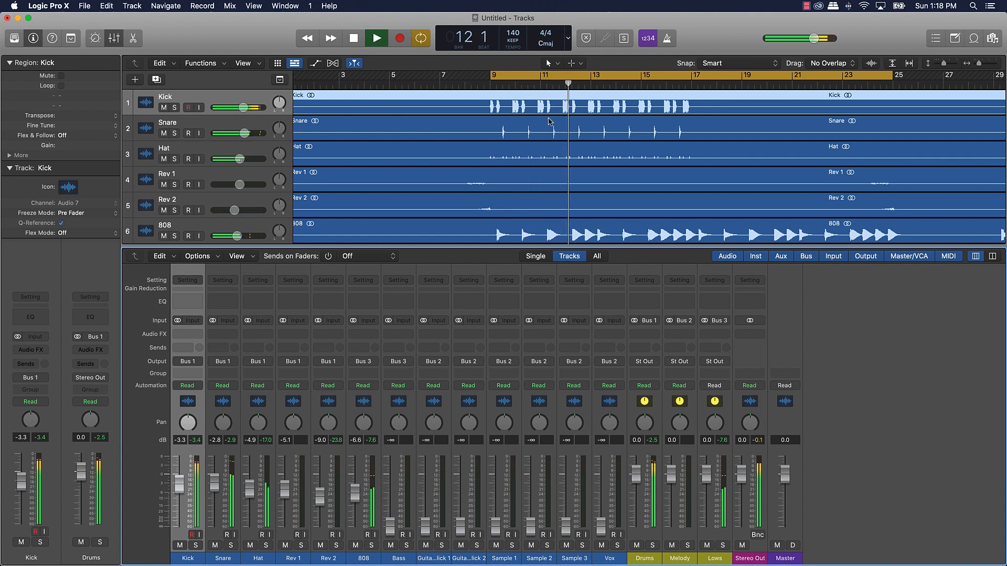
scroll(531, 179, "down", 1)
scroll(531, 179, "down", 1)
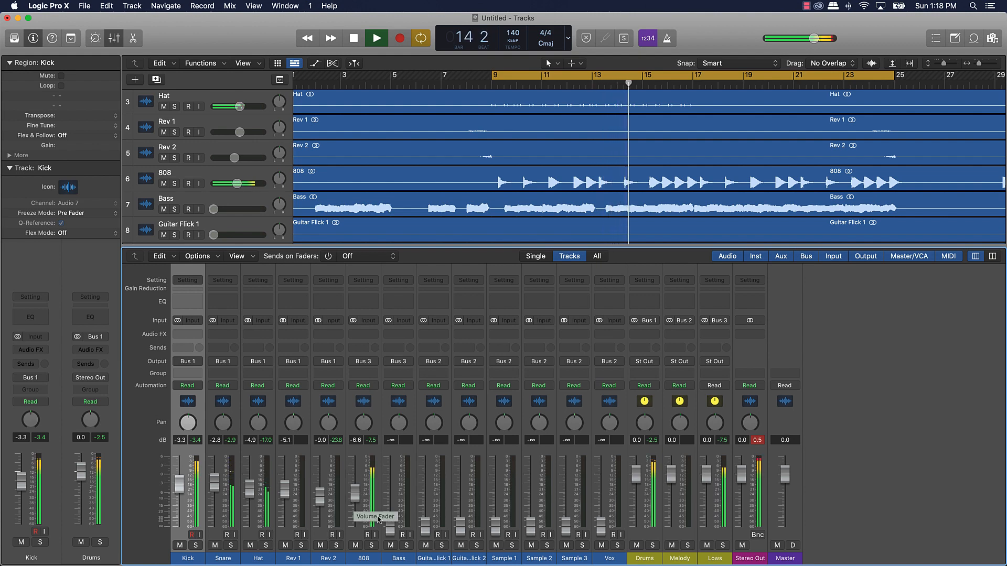
left_click_drag(390, 522, 391, 500)
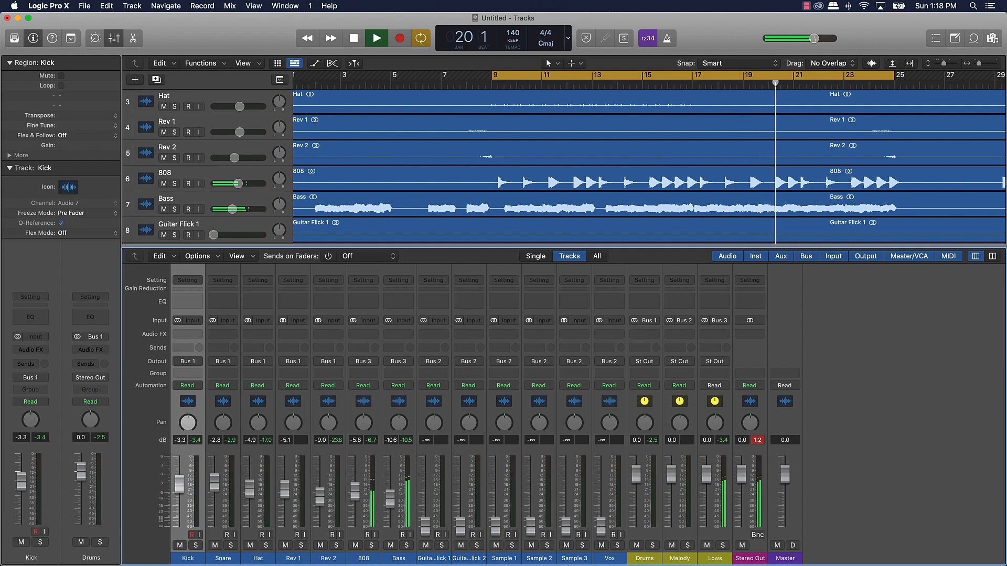
key("space")
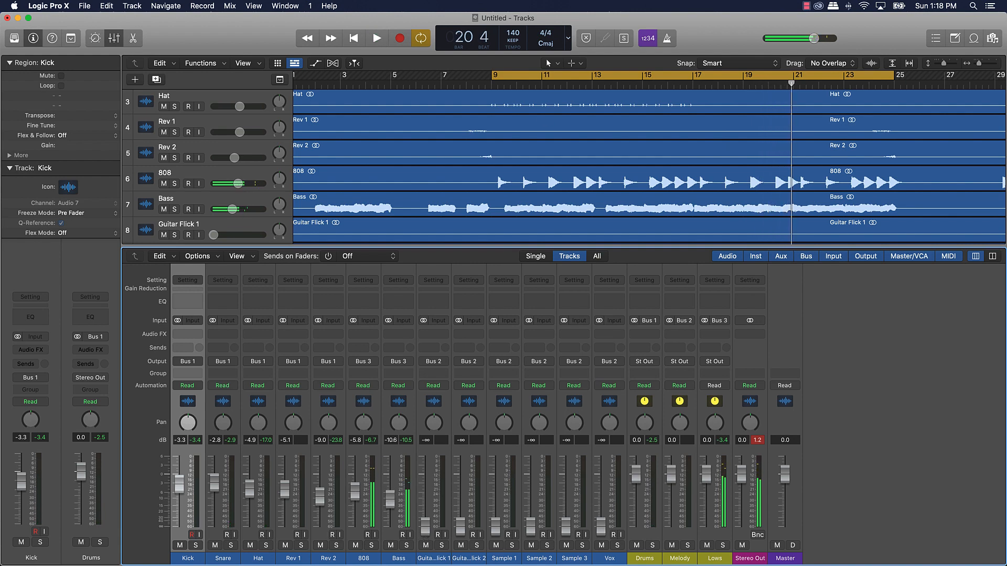
Step: Restart playback, mute the Bass and raise Sample 2 to about -1.9 dB
scroll(523, 154, "down", 8)
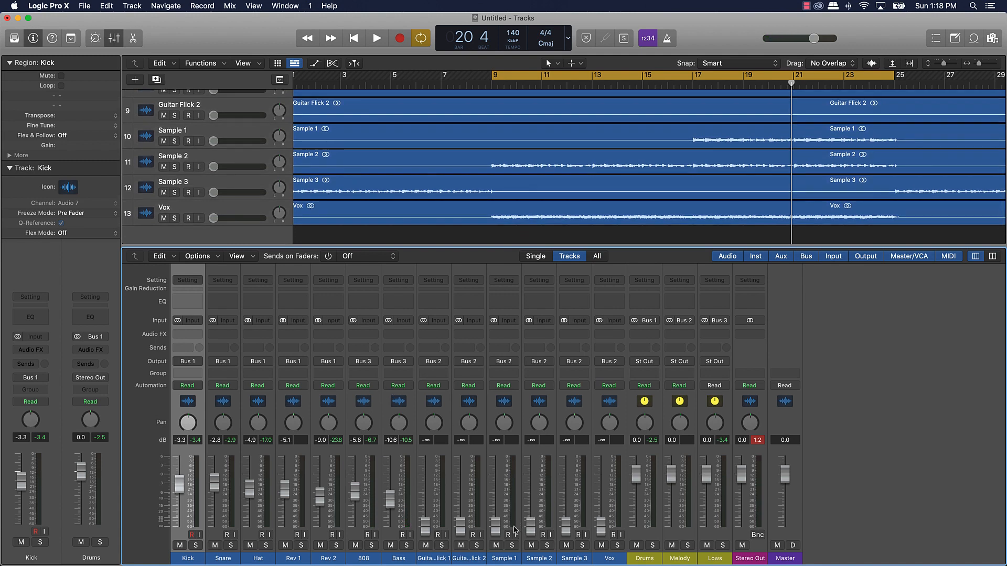
key("space")
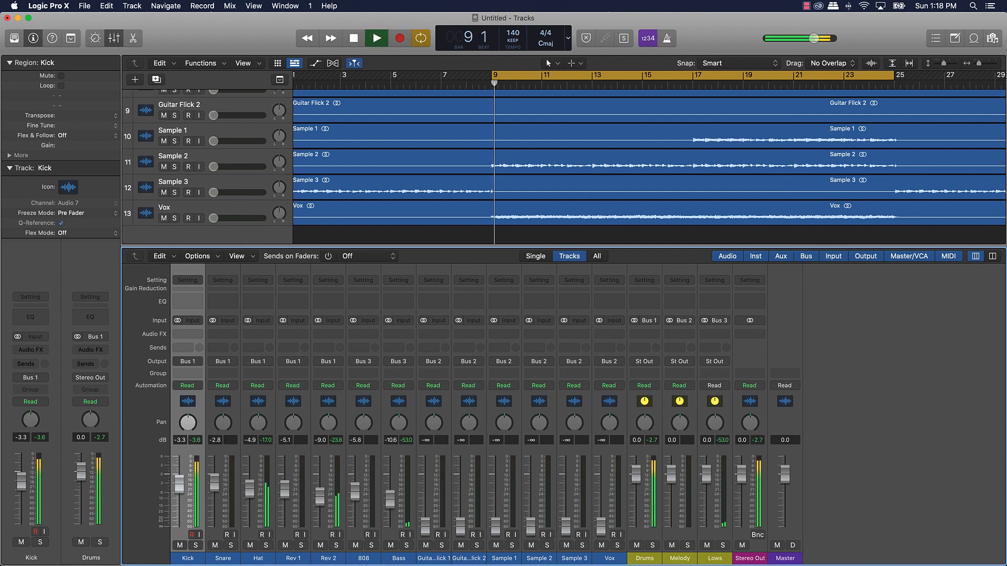
left_click_drag(530, 529, 531, 488)
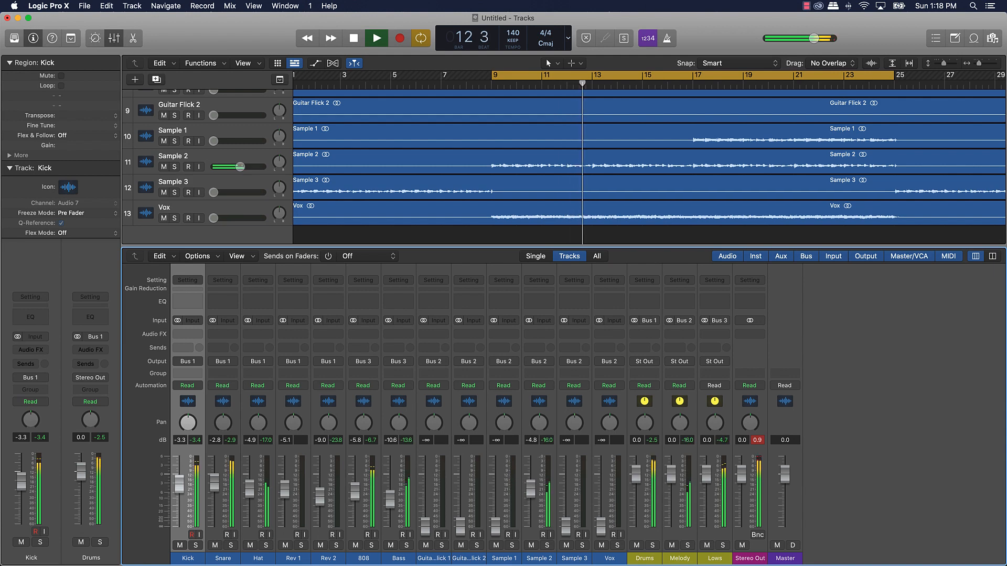
left_click(390, 547)
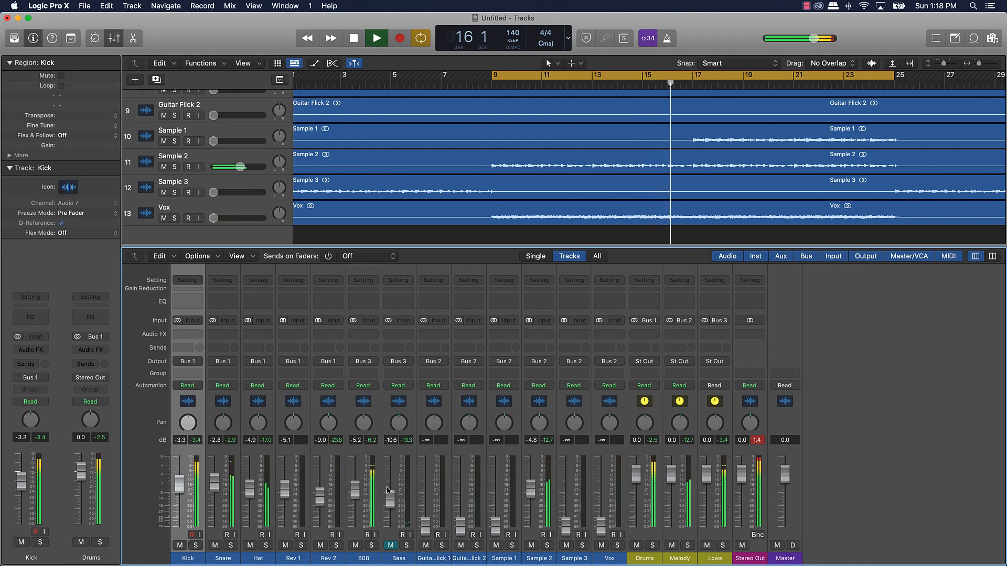
left_click_drag(531, 495, 531, 478)
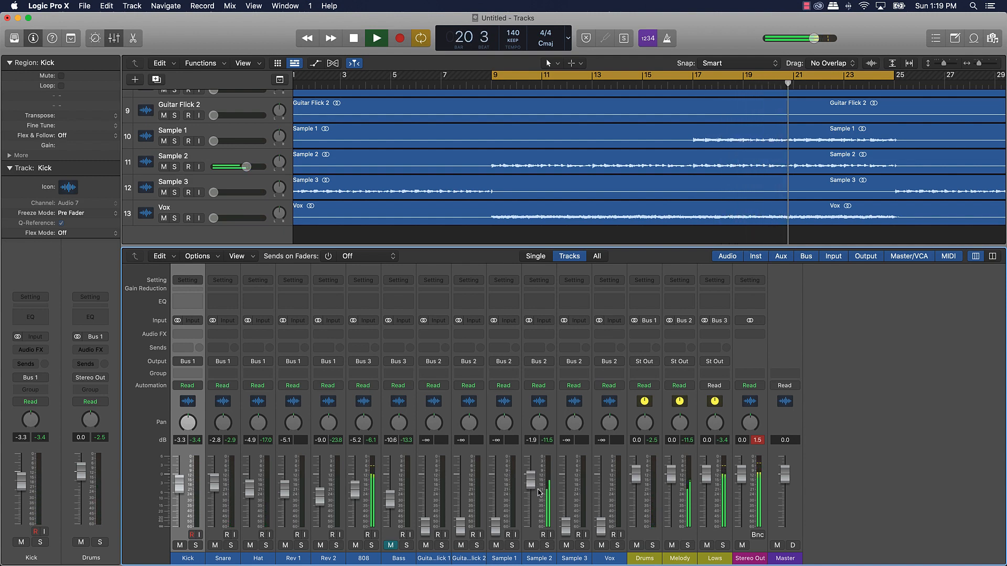
Step: Raise Sample 1 to about -6.2 dB, Rev 1 to -2.2 dB, Rev 2 to -3.9 dB and Vox to -7.4 dB
left_click_drag(496, 526, 496, 493)
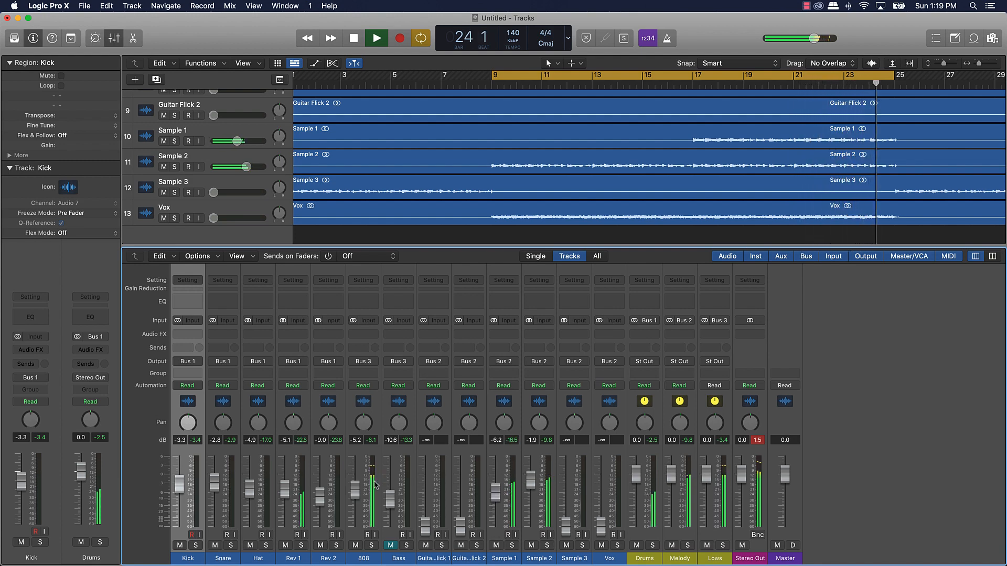
left_click_drag(285, 490, 319, 486)
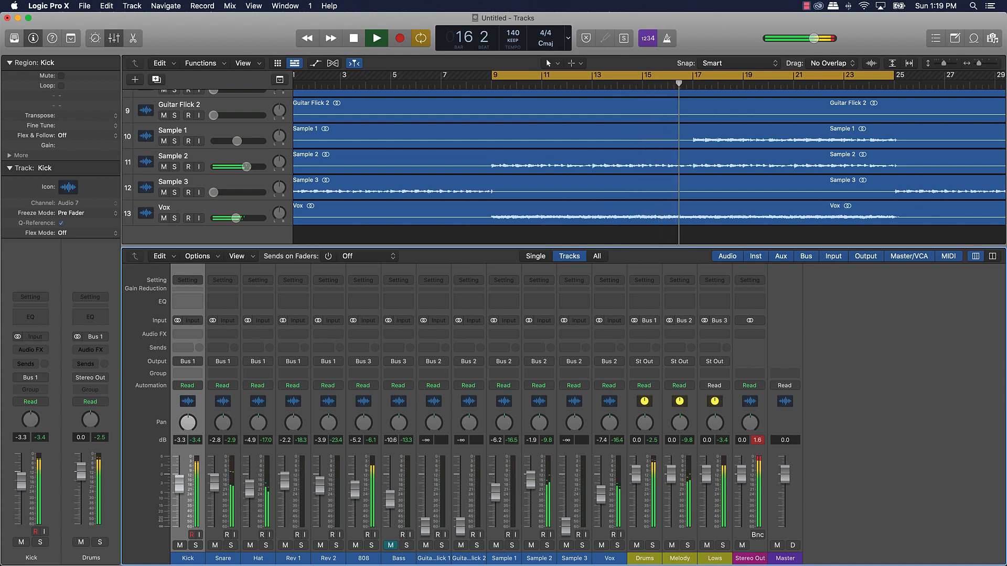
Step: Turn off cycle mode so playback runs on, and raise Sample 3 to about -1.7 dB
left_click(723, 77)
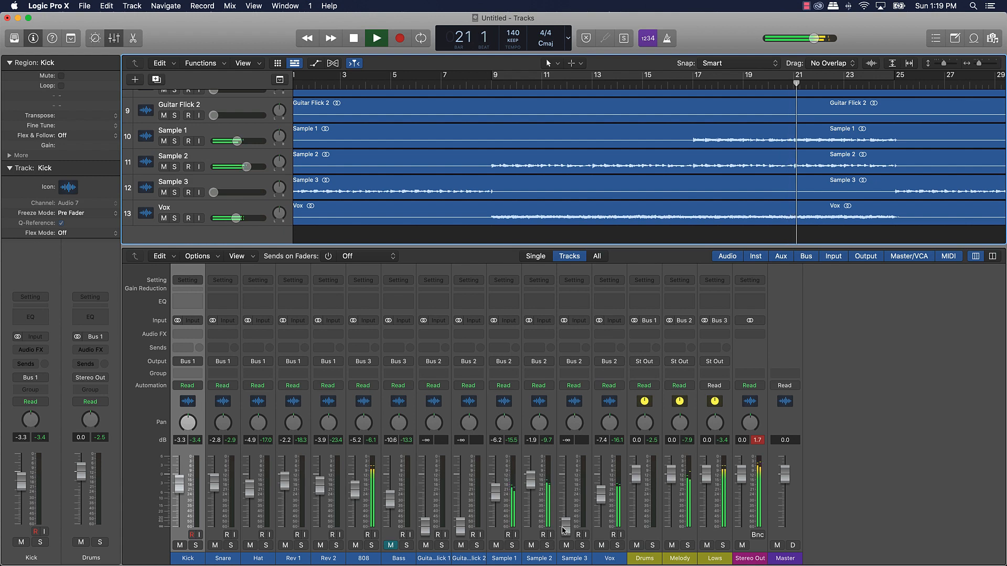
left_click_drag(564, 527, 566, 491)
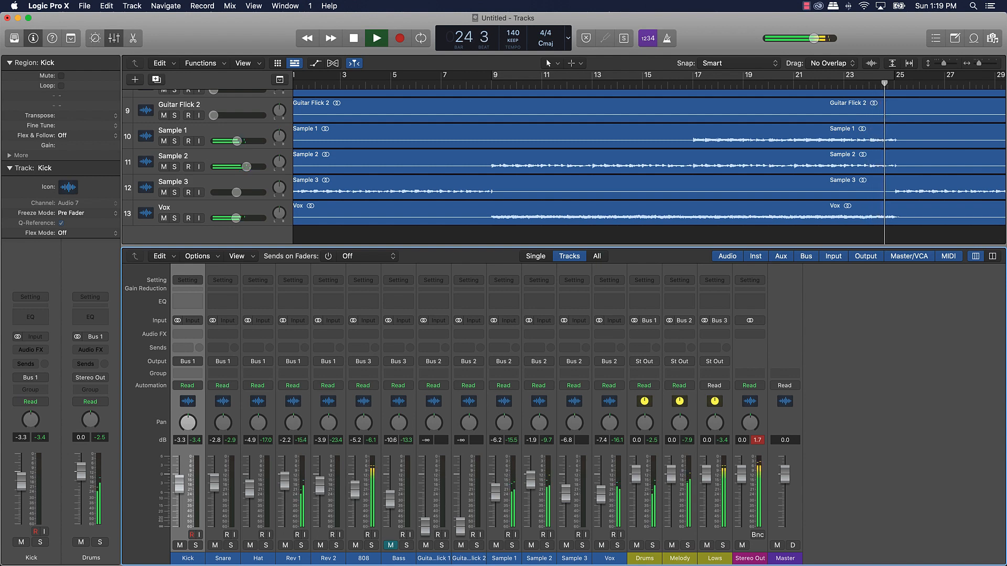
left_click_drag(566, 492, 566, 478)
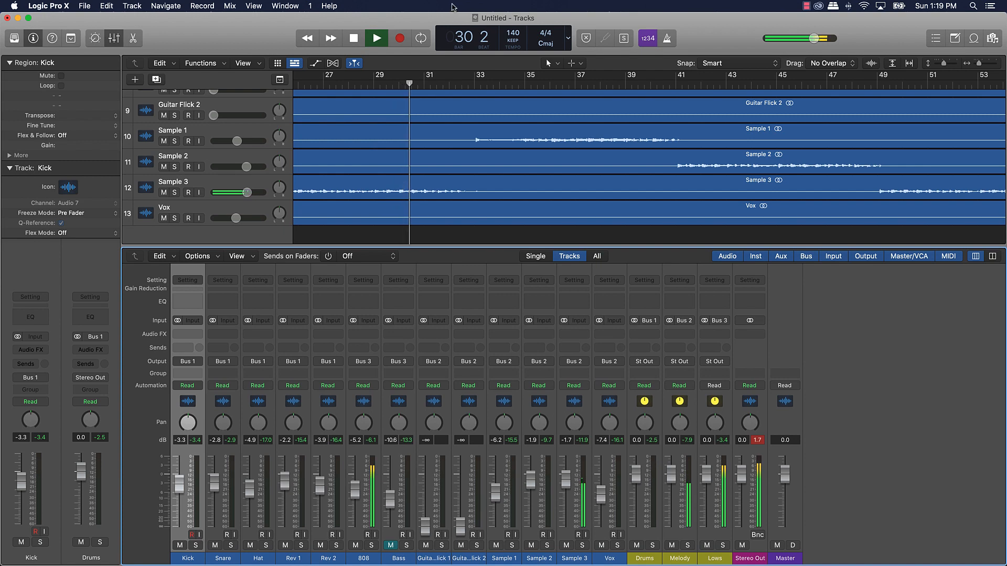
Step: Unmute the Bass track, lower its volume to about -12.8 dB and stop playback
scroll(516, 165, "up", 3)
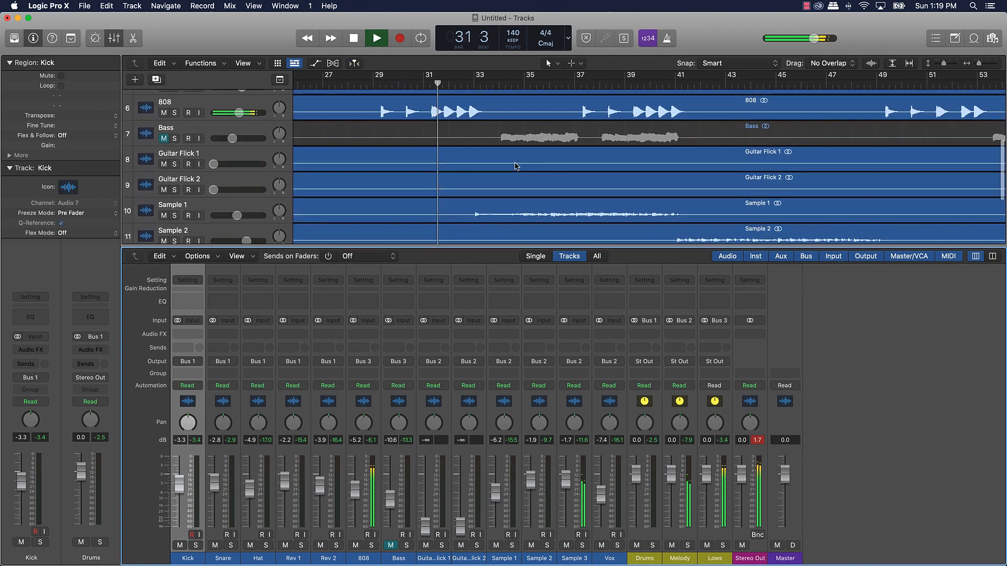
scroll(516, 167, "down", 5)
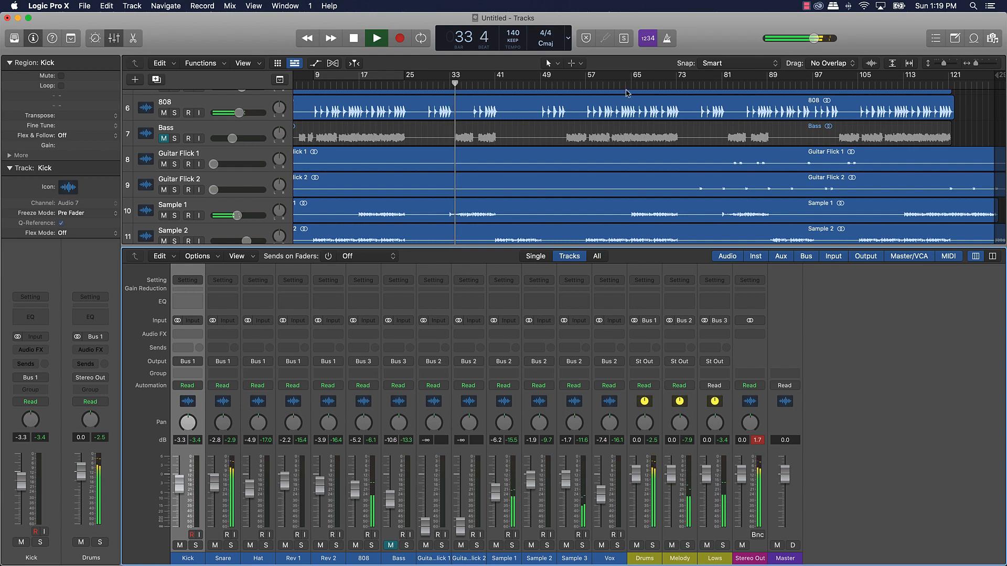
left_click(164, 138)
left_click_drag(233, 138, 229, 138)
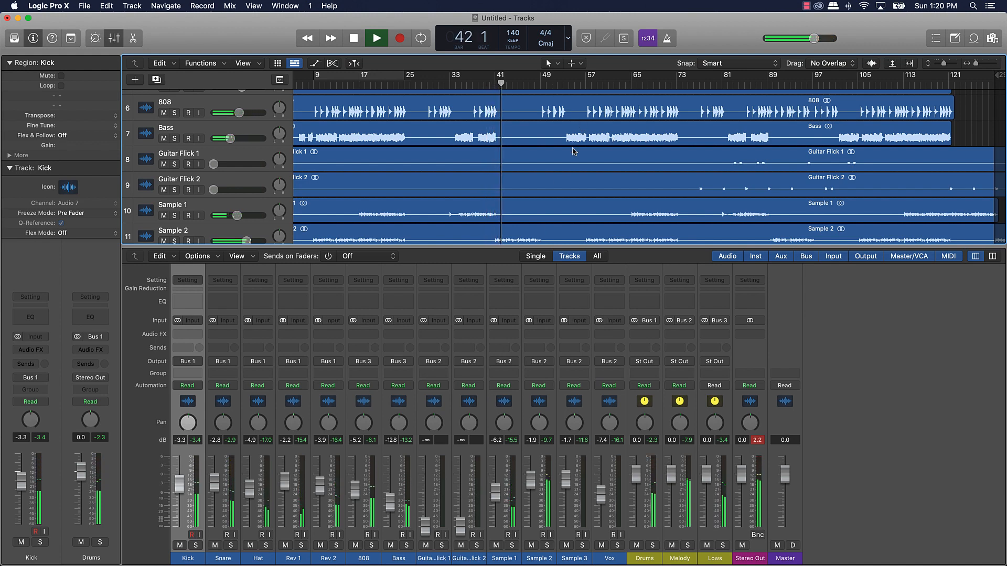
key("space")
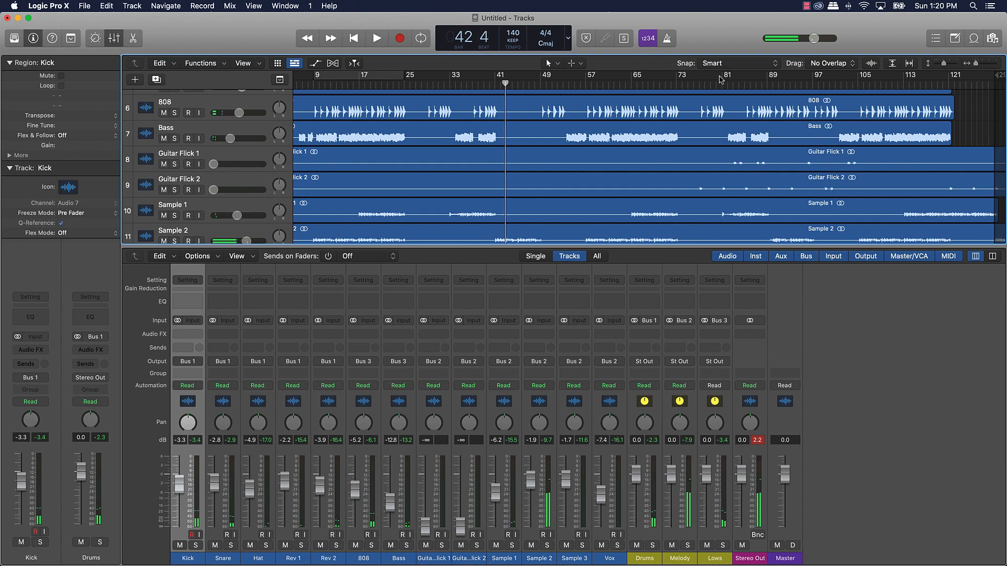
Step: Cycle bars 81 to 97 and raise Guitar Flick 1 to about -2.3 dB and Guitar Flick 2 to about -2.7 dB
left_click_drag(724, 77, 809, 77)
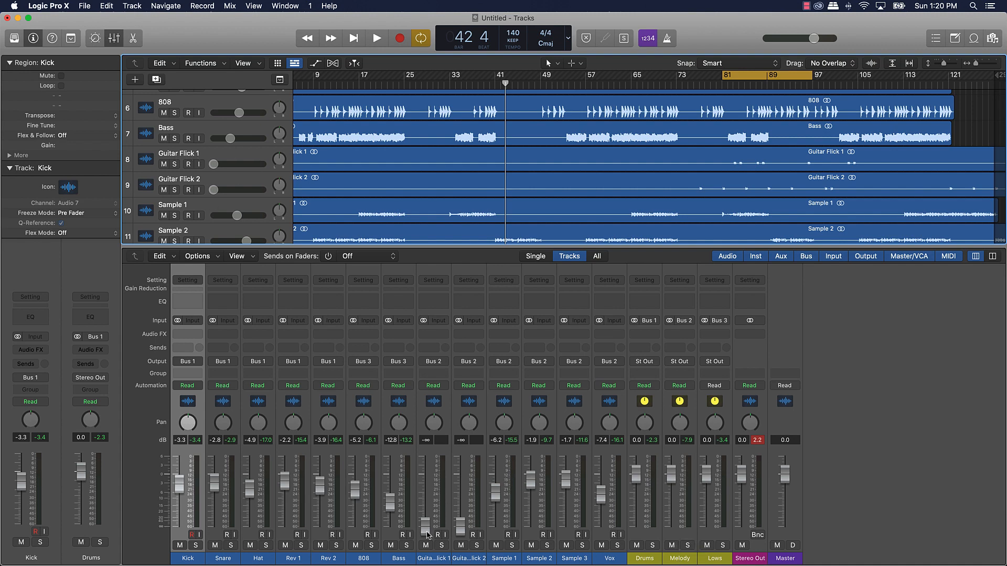
key("space")
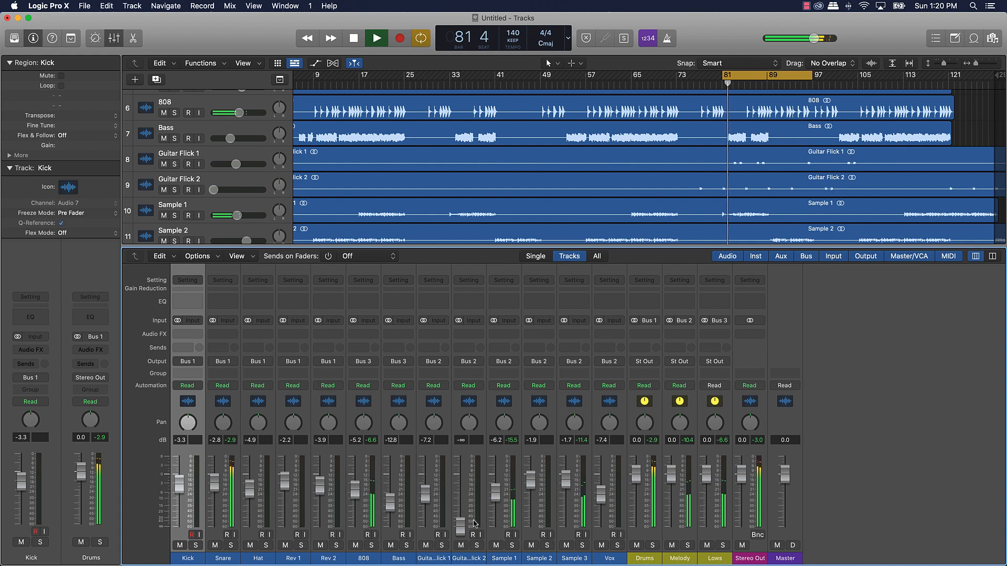
left_click_drag(460, 527, 460, 491)
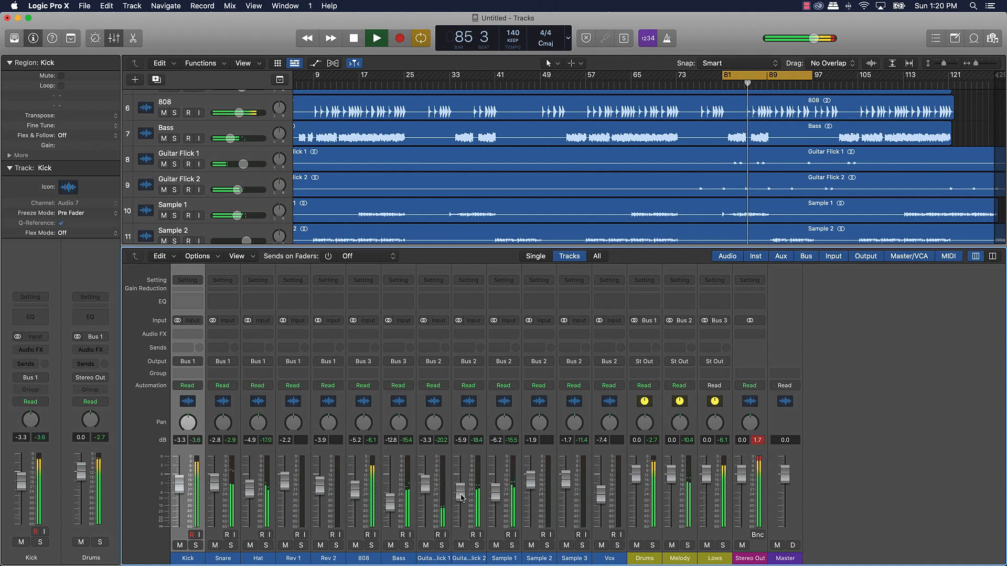
left_click_drag(461, 498, 468, 481)
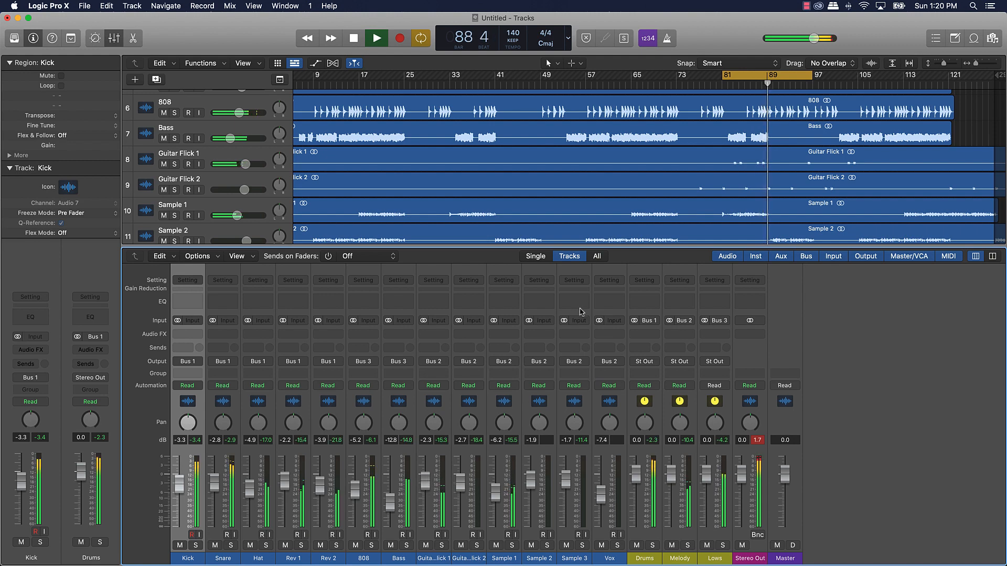
left_click(772, 75)
key("space")
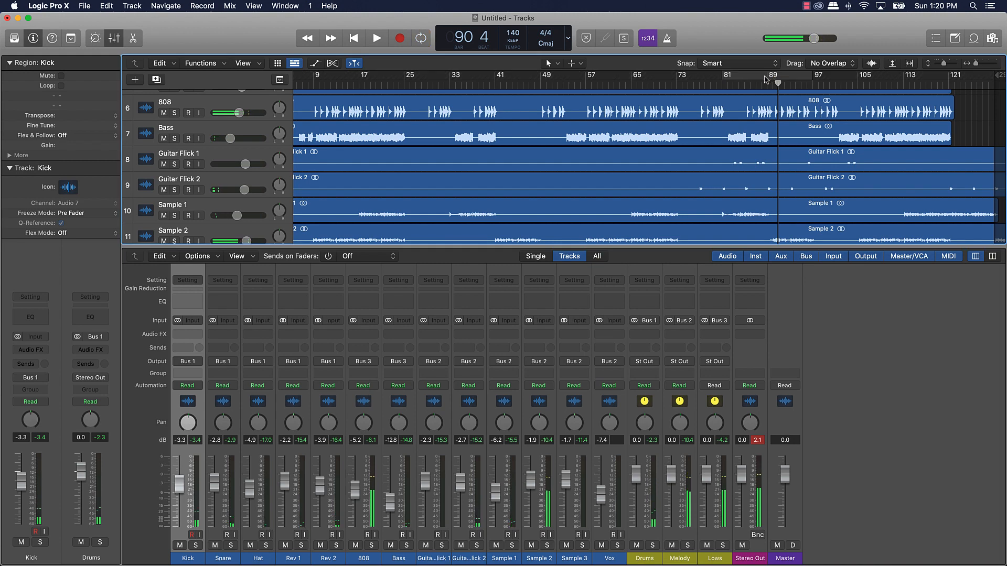
left_click(762, 76)
left_click_drag(781, 75, 891, 79)
scroll(863, 175, "down", 3)
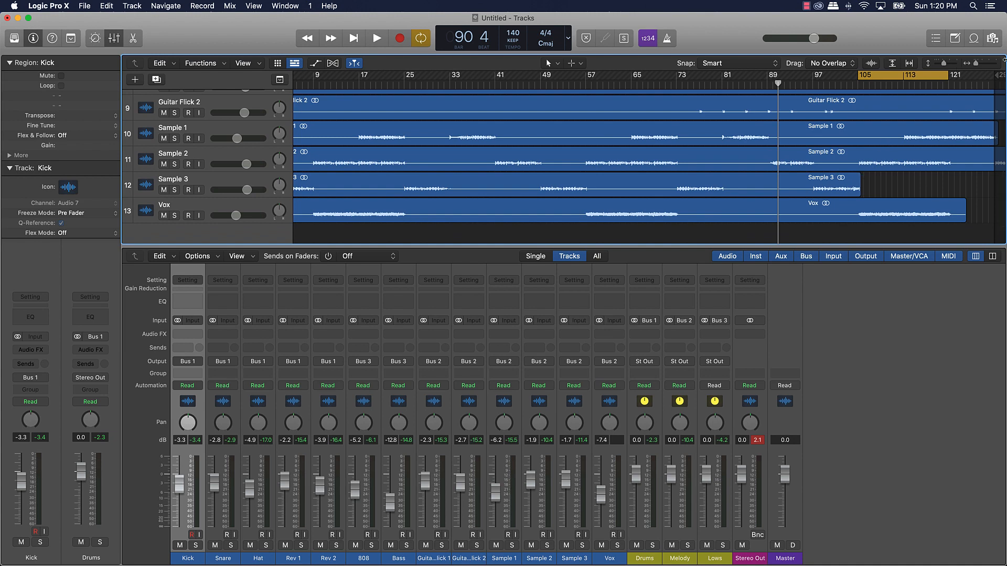
left_click_drag(993, 77, 1002, 79)
Step: Cycle bars 57 to 65 and, during playback, set Bass to about -7.2 dB, Vox to -8.4 dB and the Drums bus to 2.3 dB
scroll(963, 110, "up", 1)
scroll(963, 110, "up", 7)
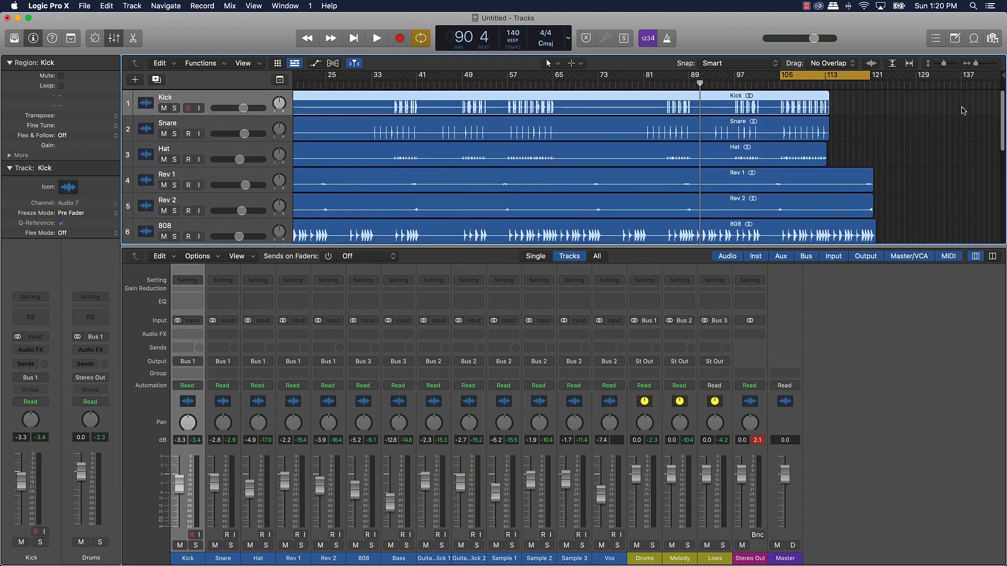
scroll(934, 117, "down", 5)
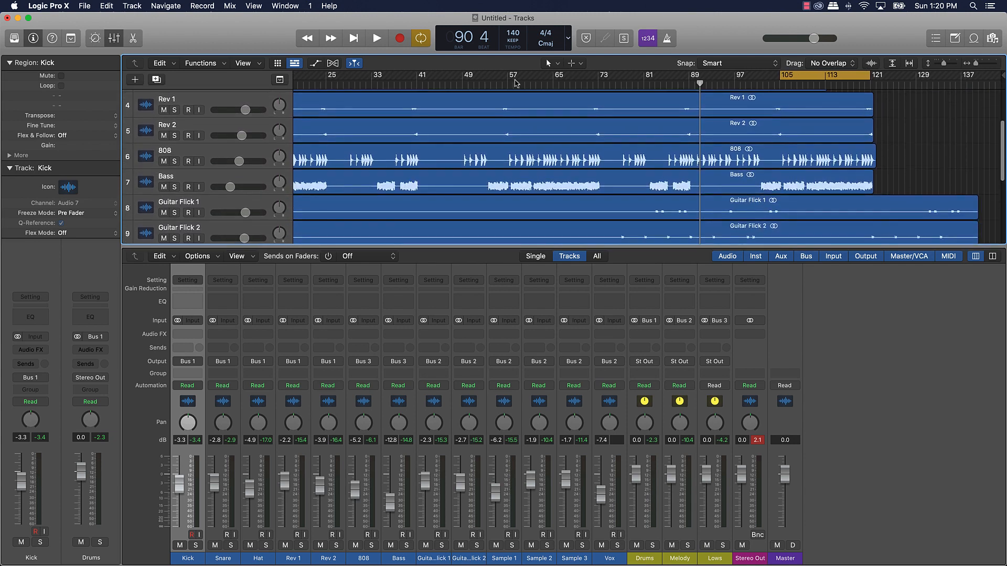
scroll(466, 103, "up", 5)
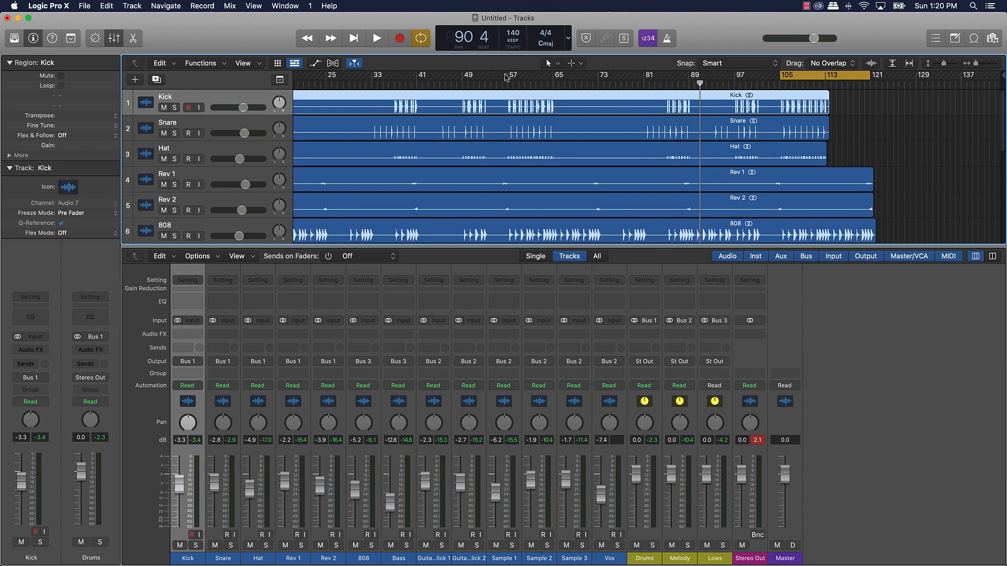
left_click_drag(508, 77, 554, 75)
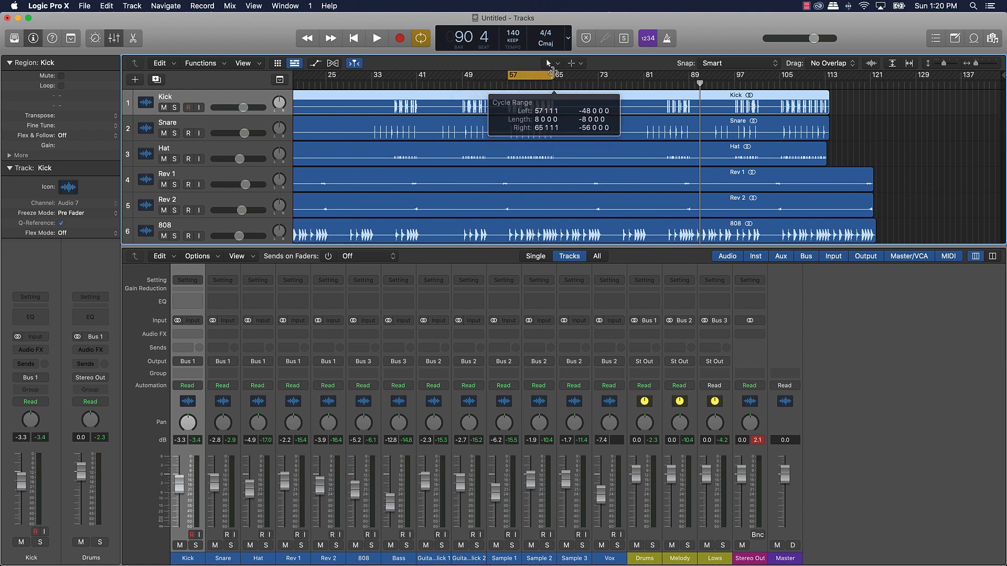
key("space")
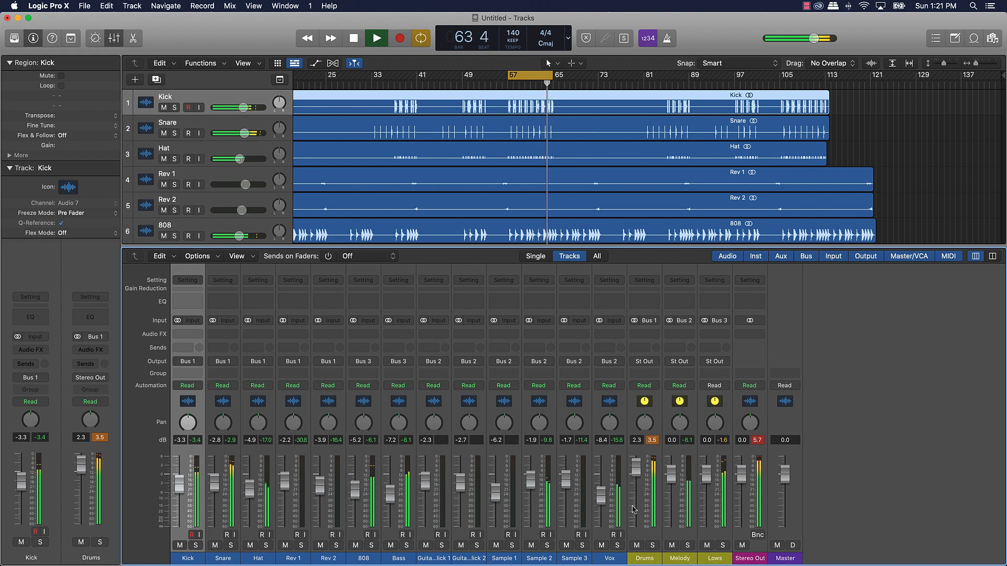
Step: Select the Drums, Melody and Lows buses together, reset their volumes to 0 dB, and stop playback
left_click_drag(633, 509, 709, 528)
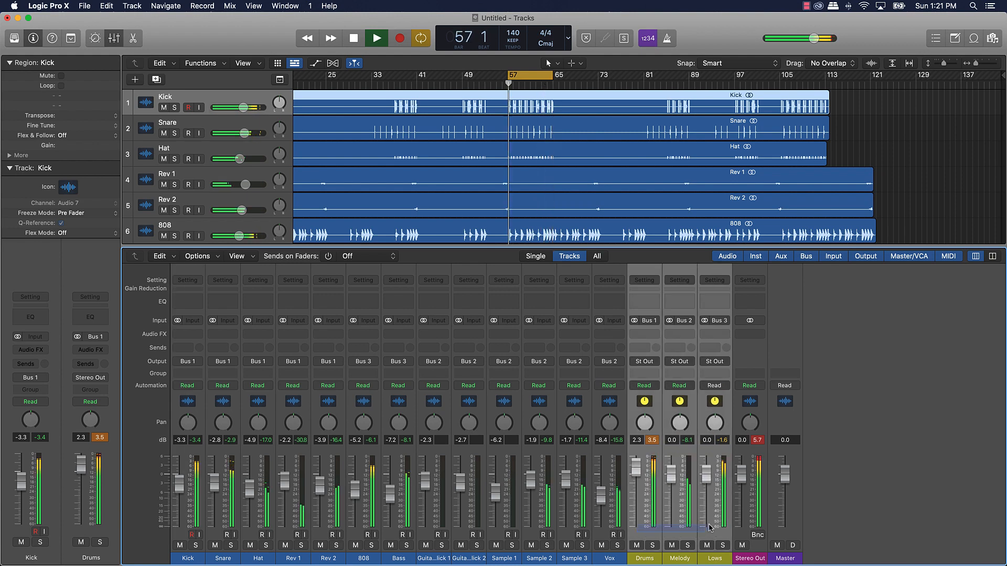
left_click_drag(707, 479, 707, 487)
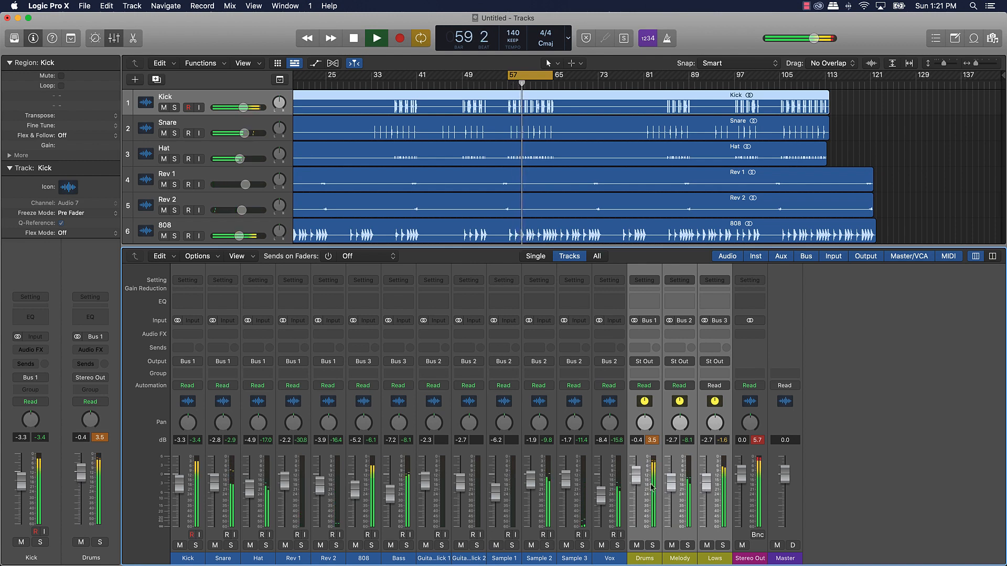
left_click(635, 482, "alt")
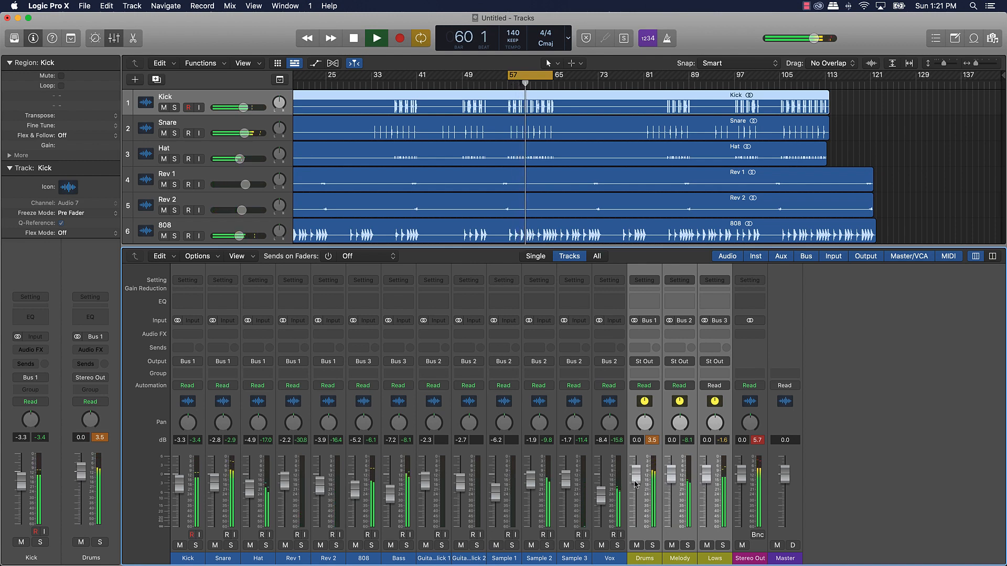
left_click(649, 537)
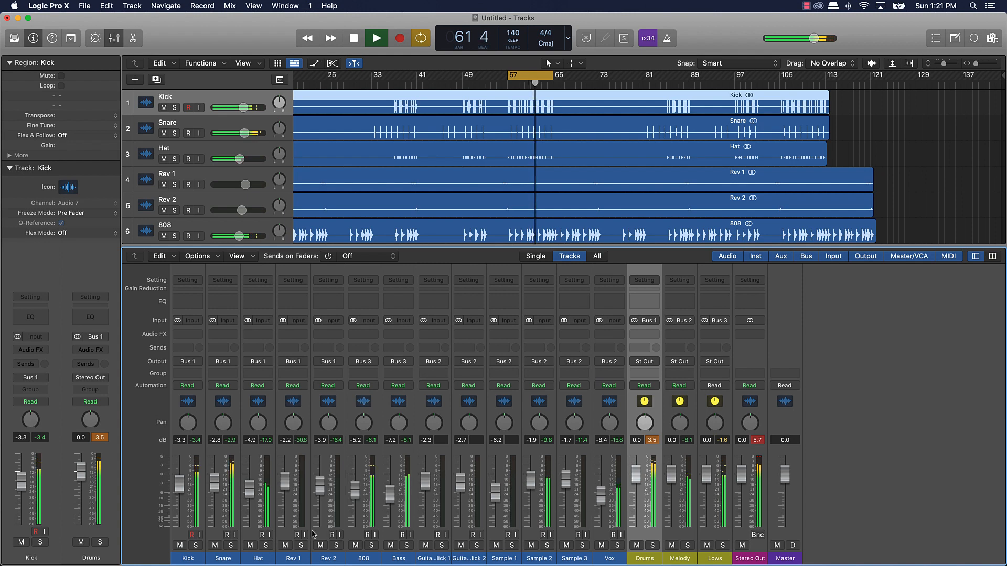
key("space")
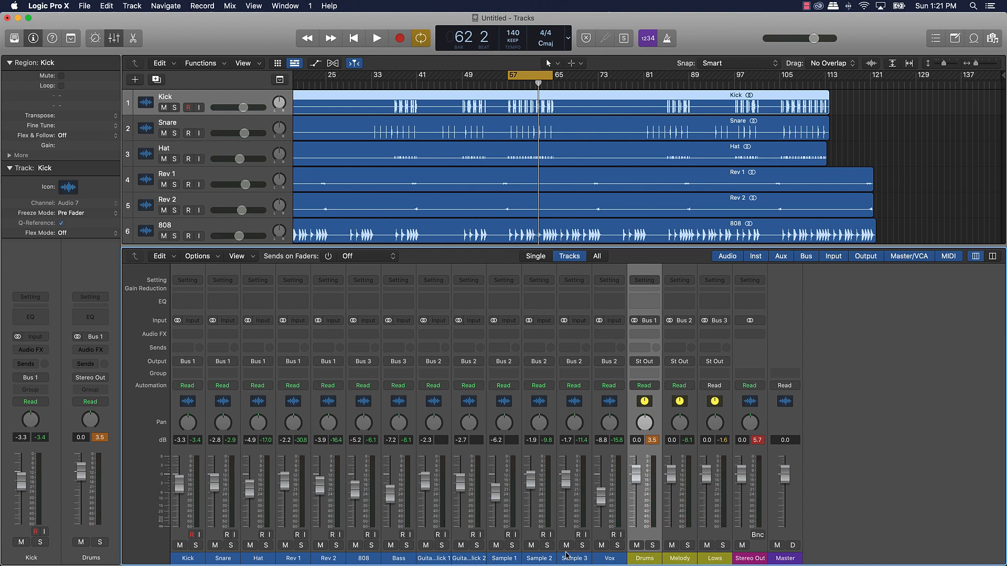
Step: Mute all tracks from Kick through Sample 1, leaving Sample 2, Sample 3 and Vox audible
left_click_drag(542, 561, 206, 546)
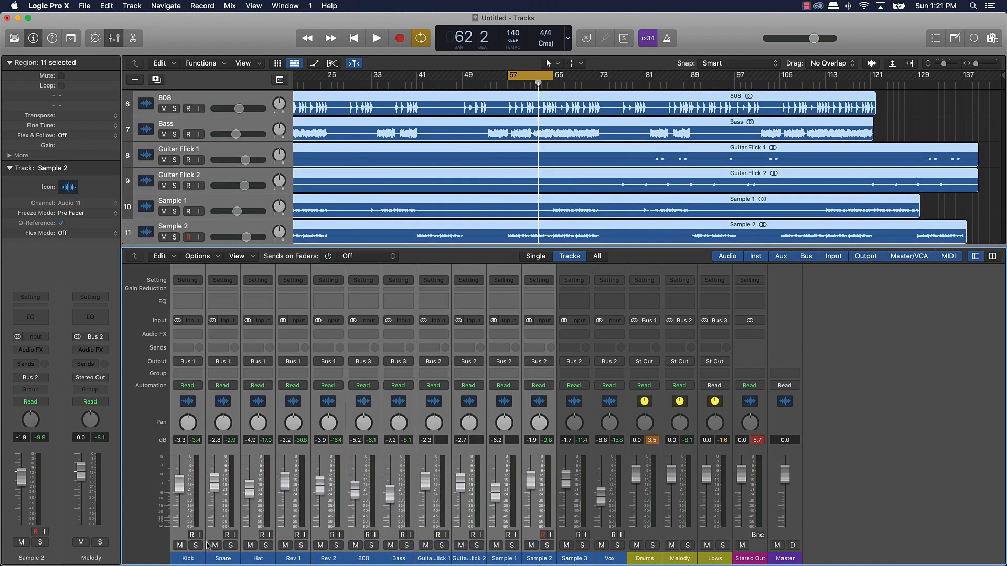
left_click(214, 546)
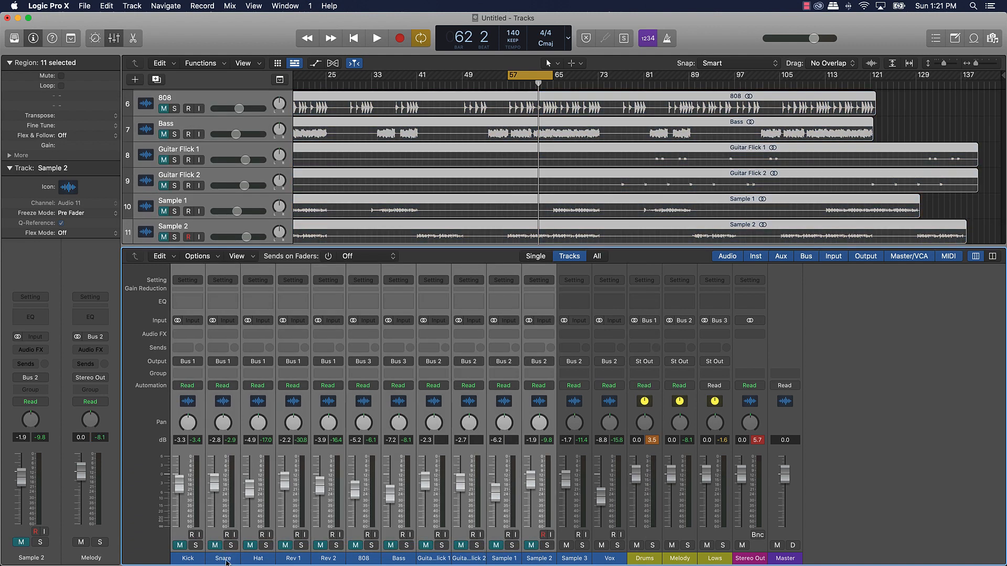
left_click(181, 535)
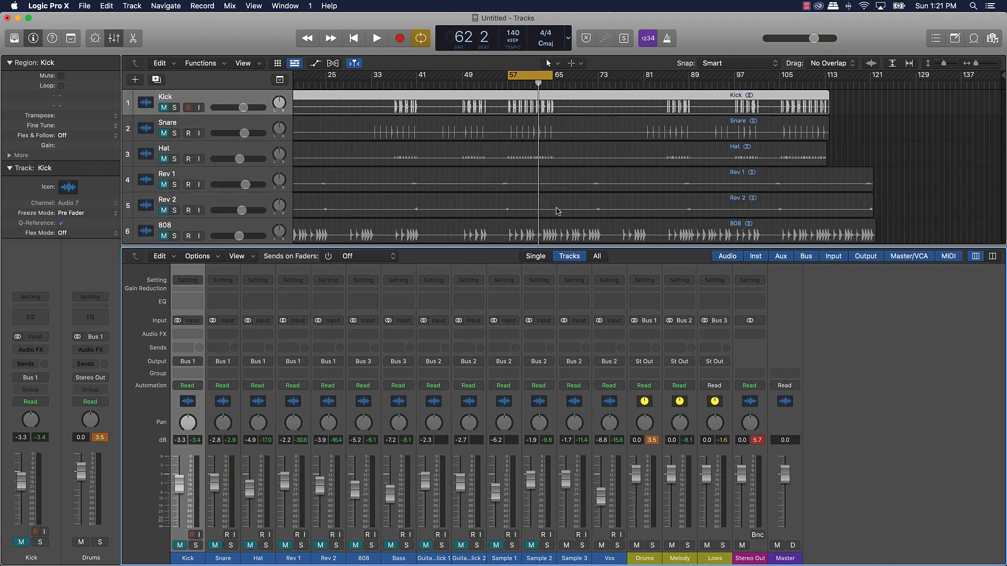
scroll(557, 211, "down", 10)
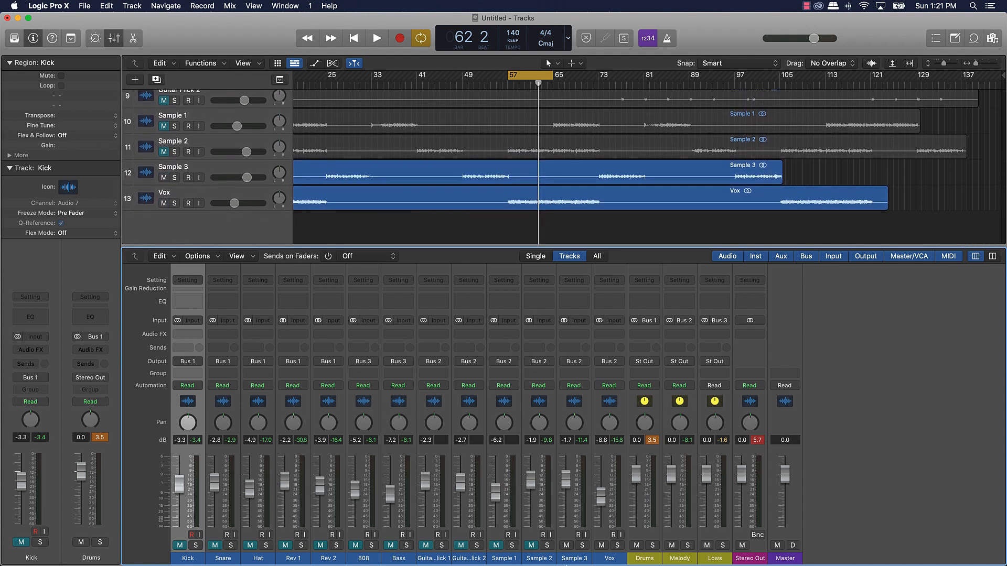
left_click(533, 546)
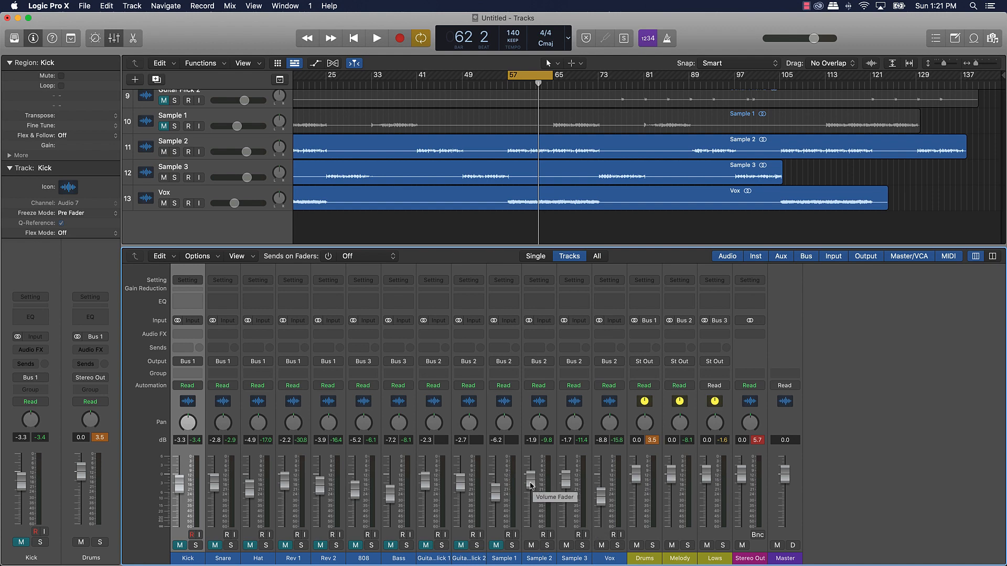
Step: During playback, raise Sample 2 to about -1.1 dB, then unmute Kick and raise it to about -1.0 dB
key("space")
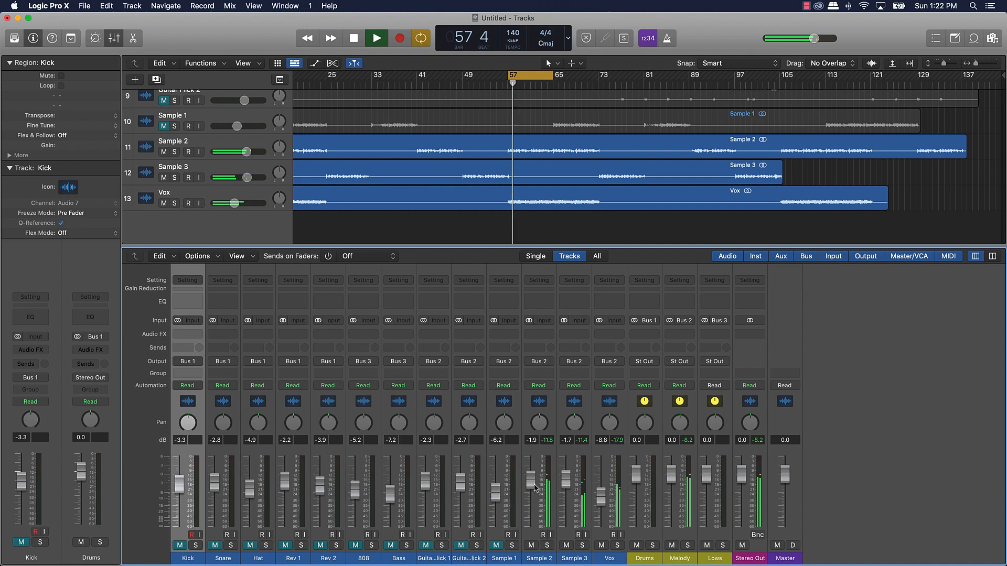
left_click_drag(535, 488, 535, 486)
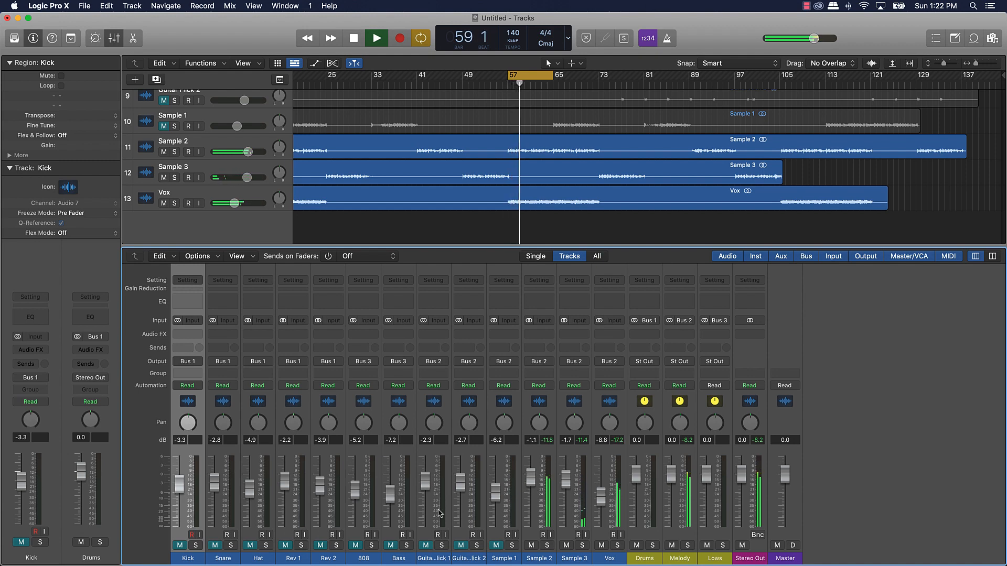
left_click(180, 546)
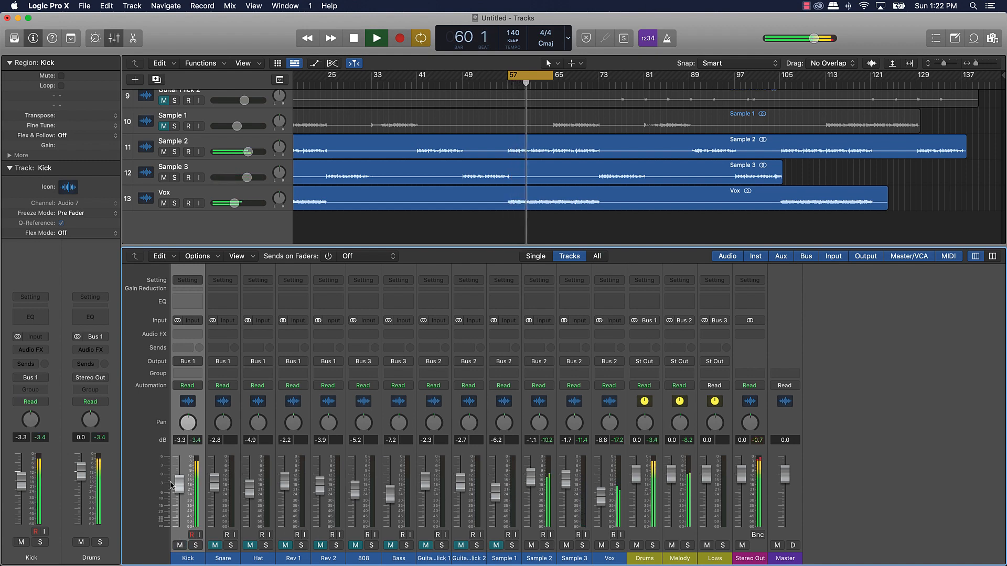
left_click_drag(178, 483, 178, 476)
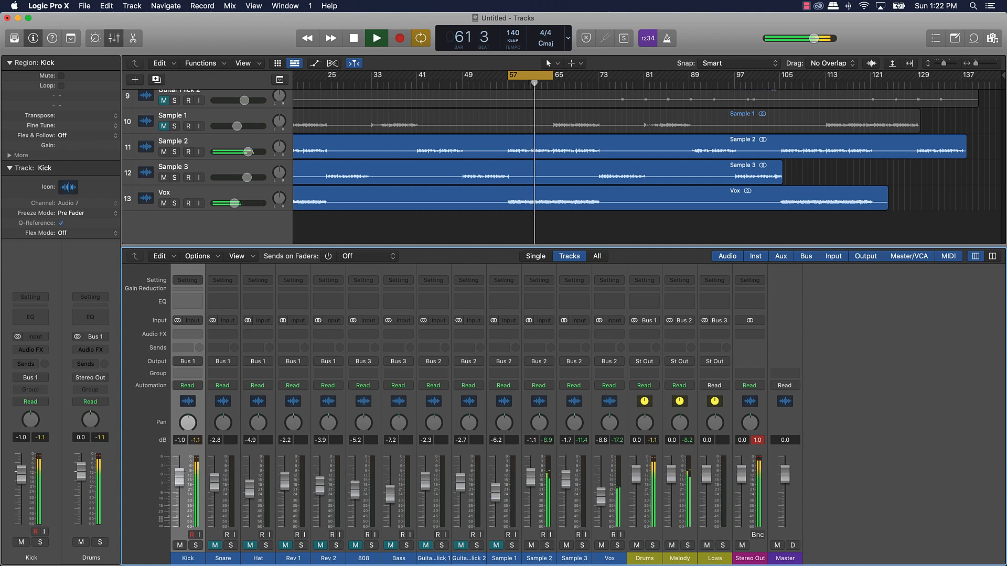
Step: Unmute Snare through 808 and raise Snare to 0.6 dB, Hat to -2.6, Rev 1 to -1.6, Rev 2 to -2.4 and 808 to -4.6
left_click(215, 546)
left_click_drag(214, 482, 214, 472)
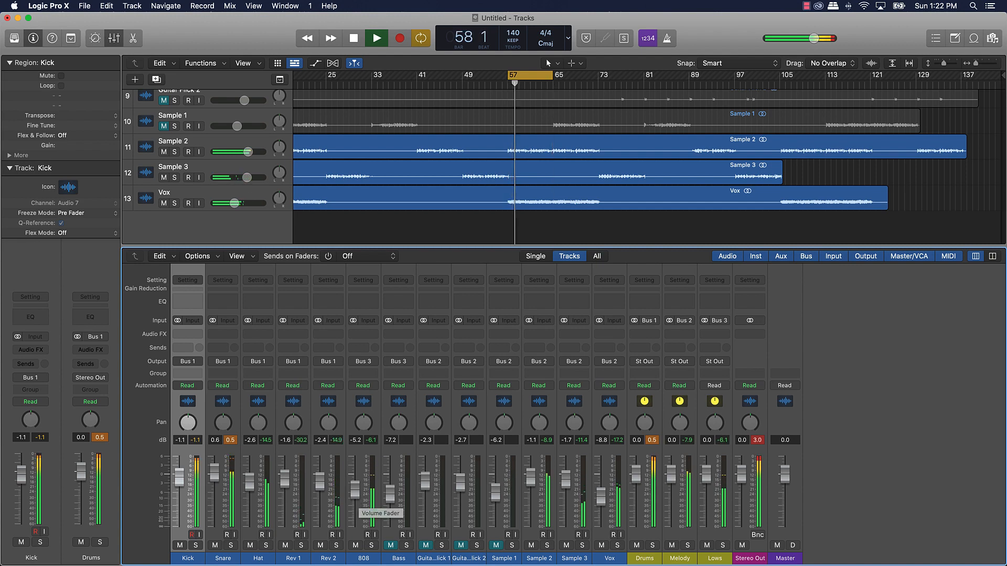
left_click_drag(355, 490, 354, 488)
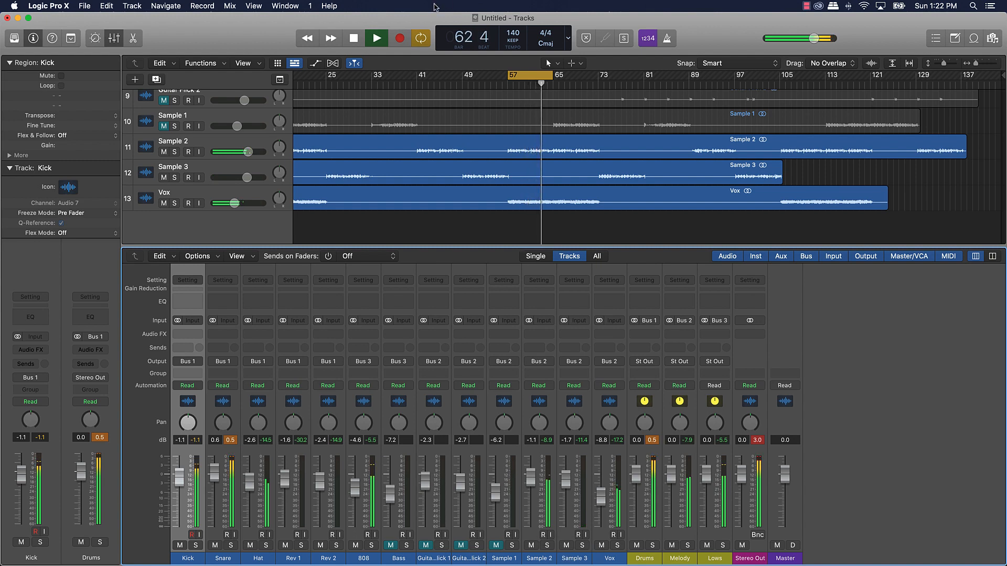
Step: Stop playback, turn off cycle mode and return the playhead to the start of the project
scroll(473, 152, "up", 3)
scroll(526, 93, "up", 1)
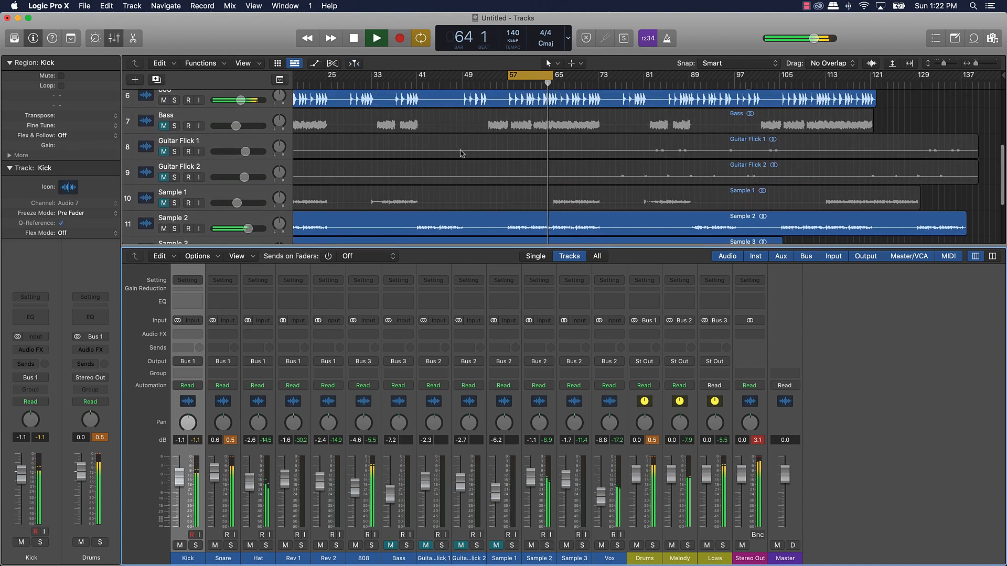
key("space")
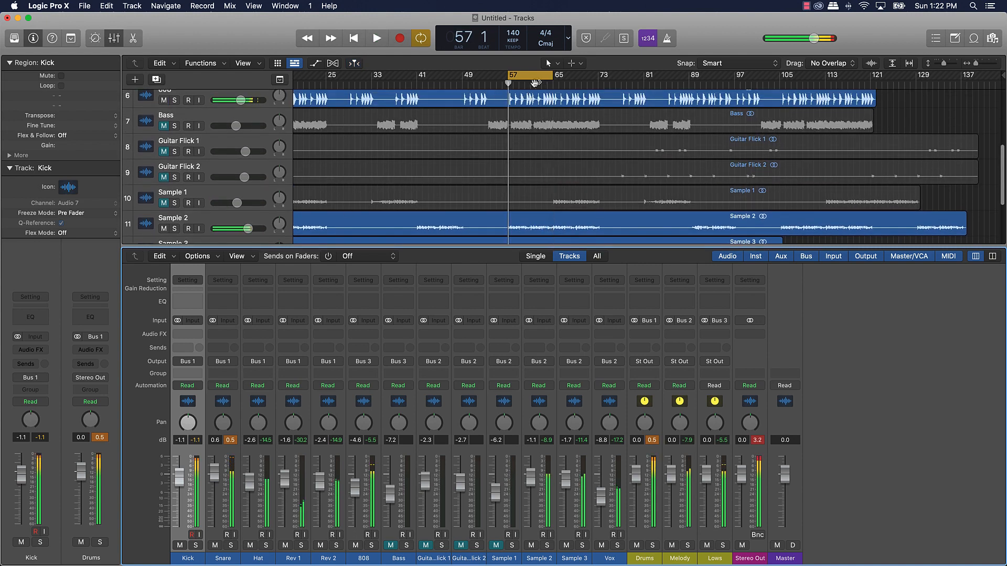
left_click(543, 76)
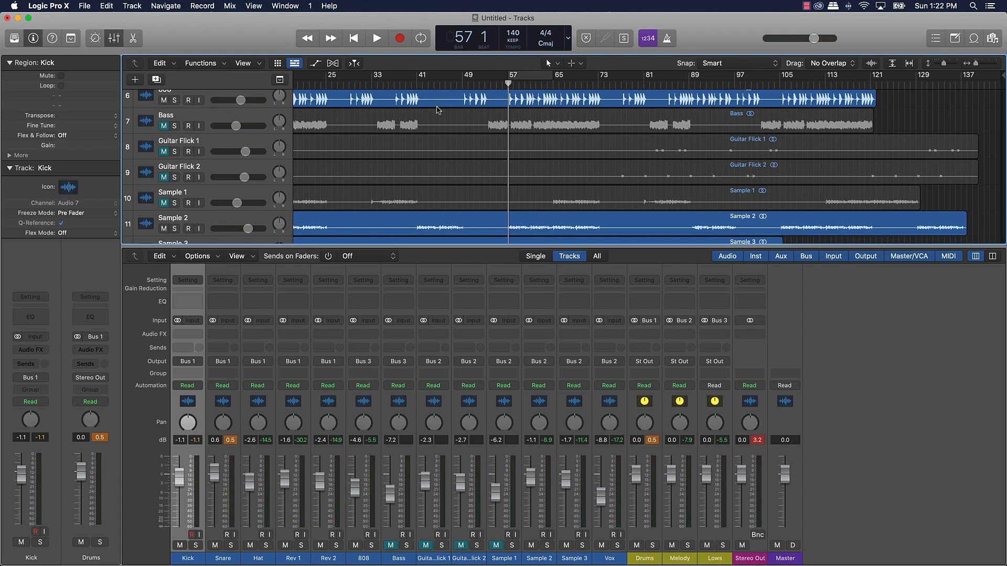
key("Return")
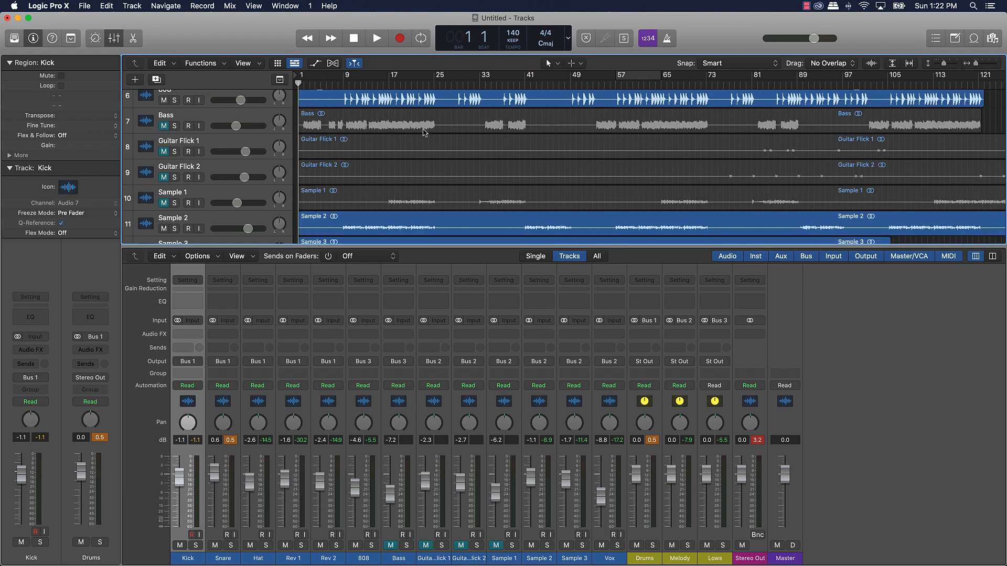
Step: Play from the start, unmute Bass, raise it to about -5.6 dB and mute it again
key("space")
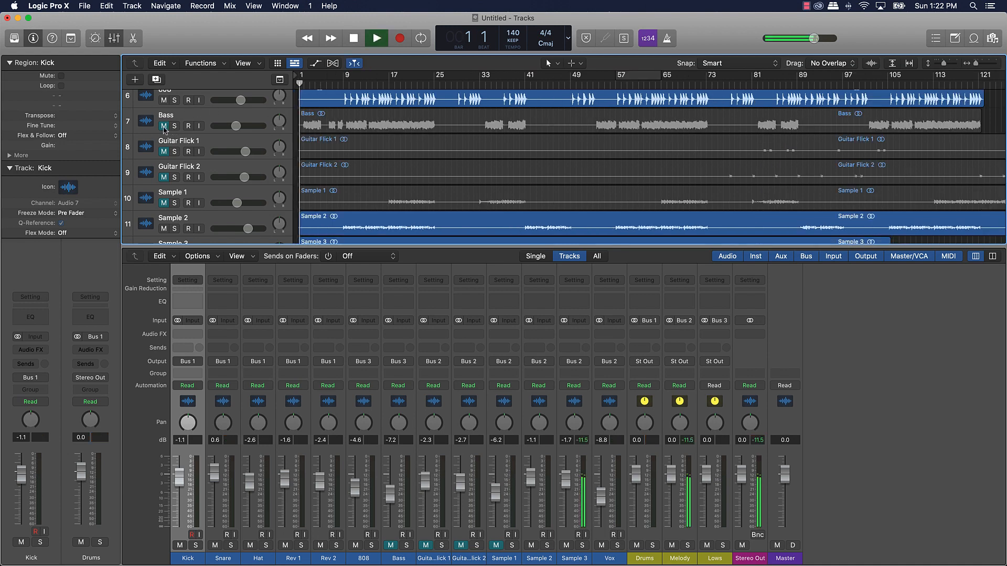
left_click(165, 126)
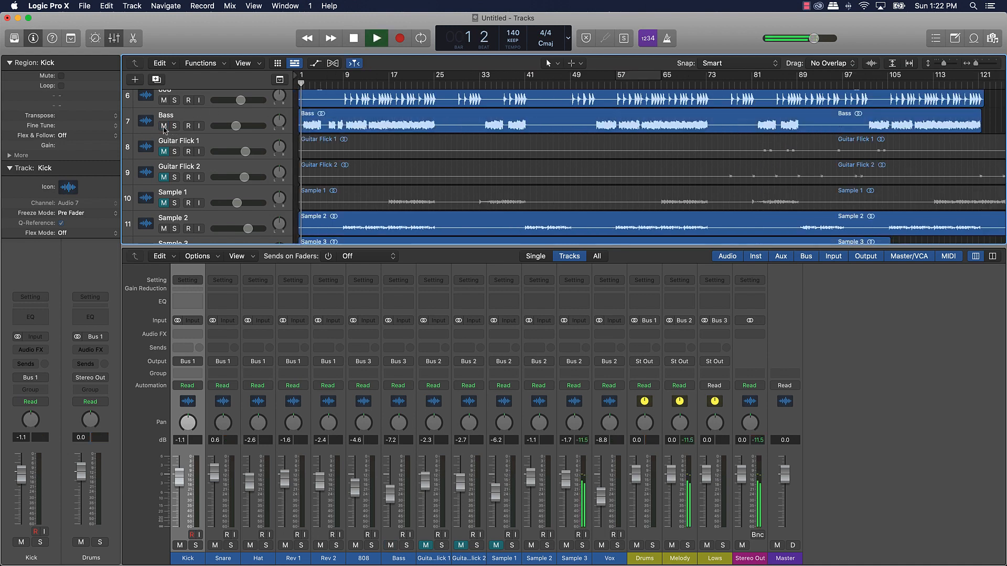
left_click(236, 126)
left_click_drag(236, 126, 239, 126)
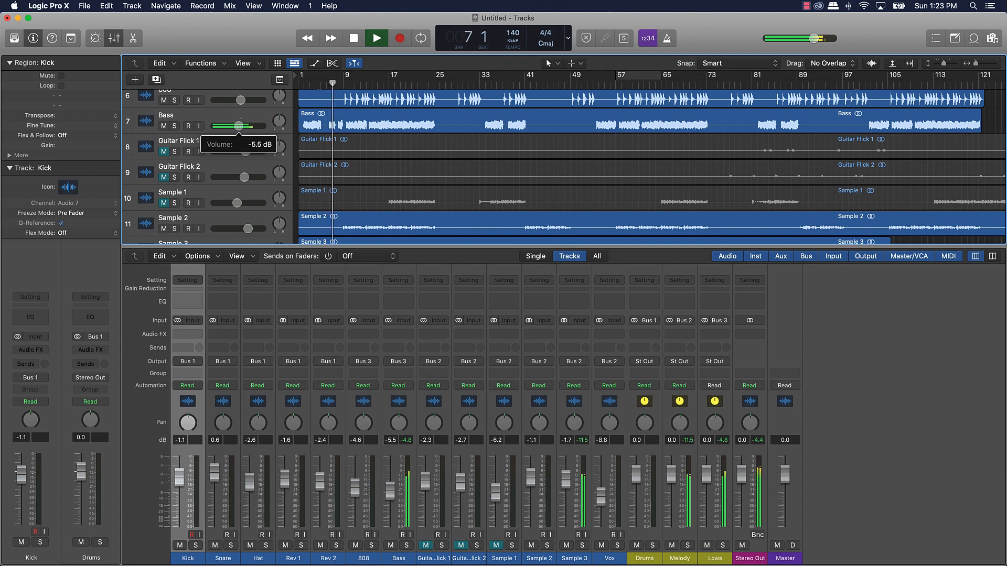
left_click_drag(239, 126, 238, 126)
left_click(165, 126)
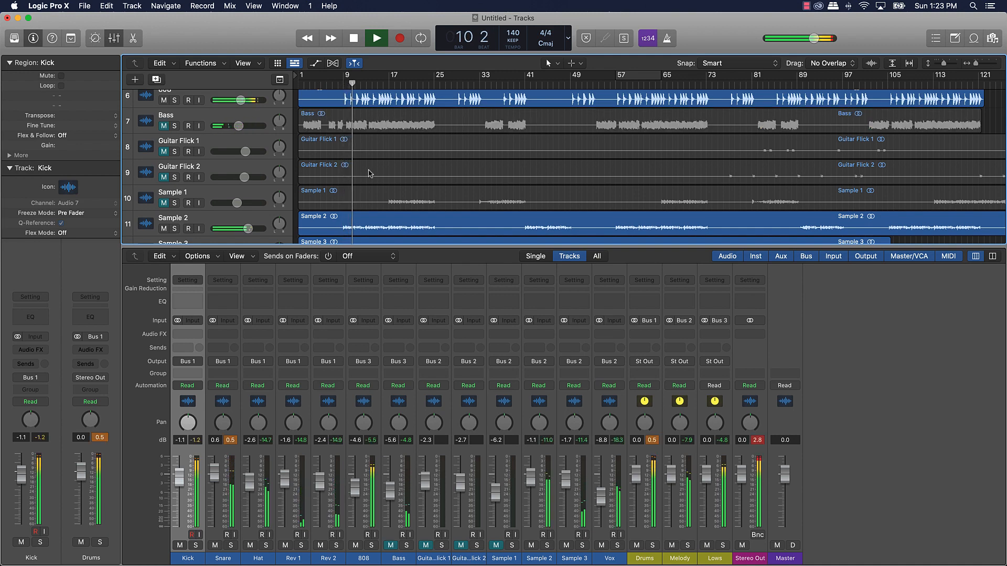
Step: Move the Sample 3 track above Sample 2 in the track list and clear the region selection
scroll(370, 173, "down", 3)
scroll(370, 173, "up", 3)
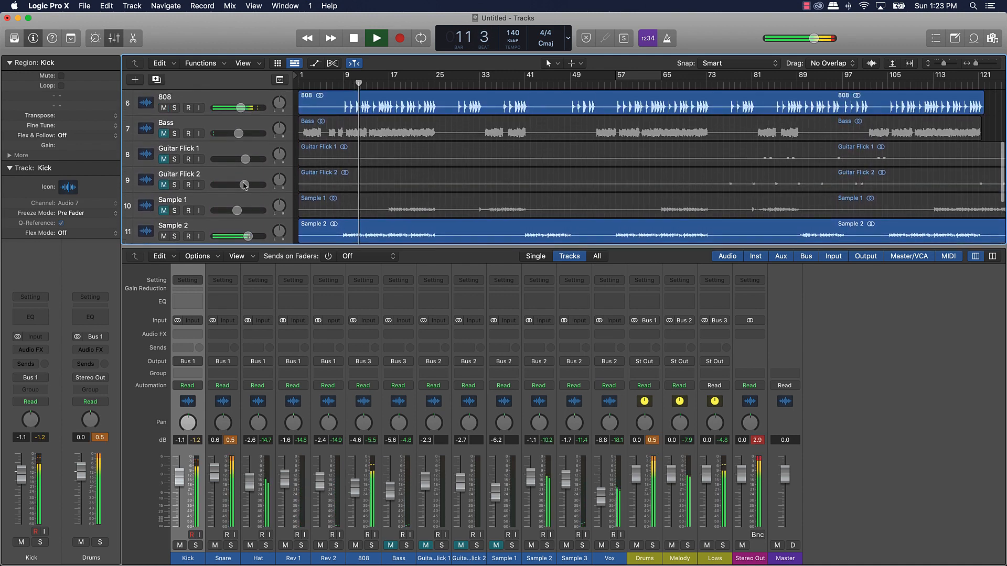
scroll(412, 194, "down", 4)
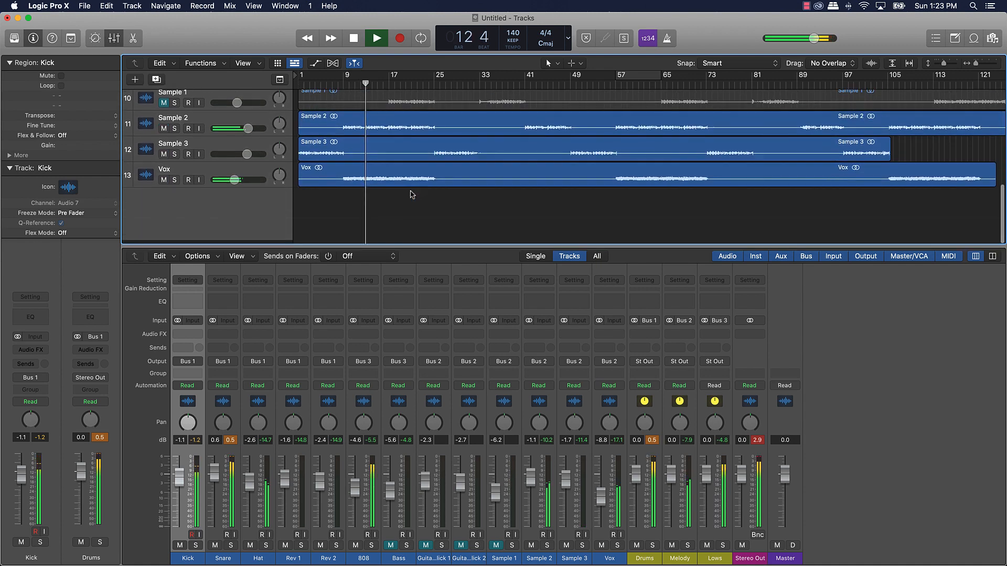
left_click_drag(238, 152, 236, 128)
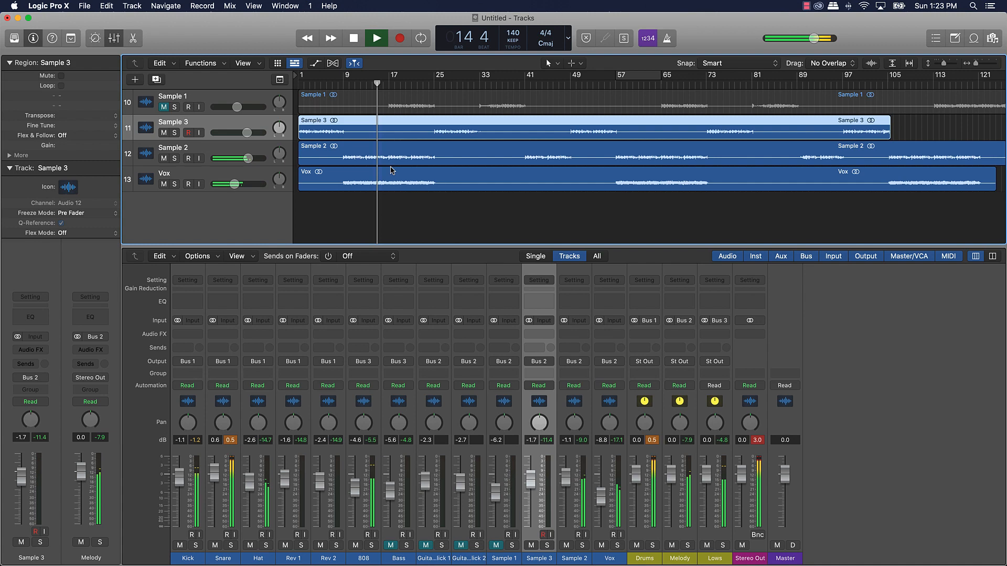
left_click(433, 211)
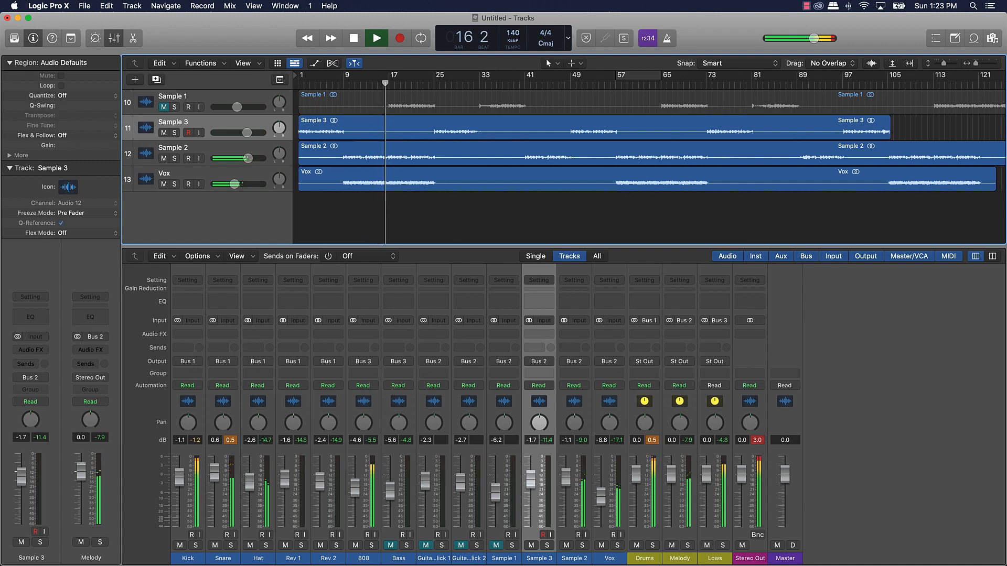
Step: Unmute the Sample 1 track and raise its volume to about -4.8 dB
scroll(172, 152, "up", 2)
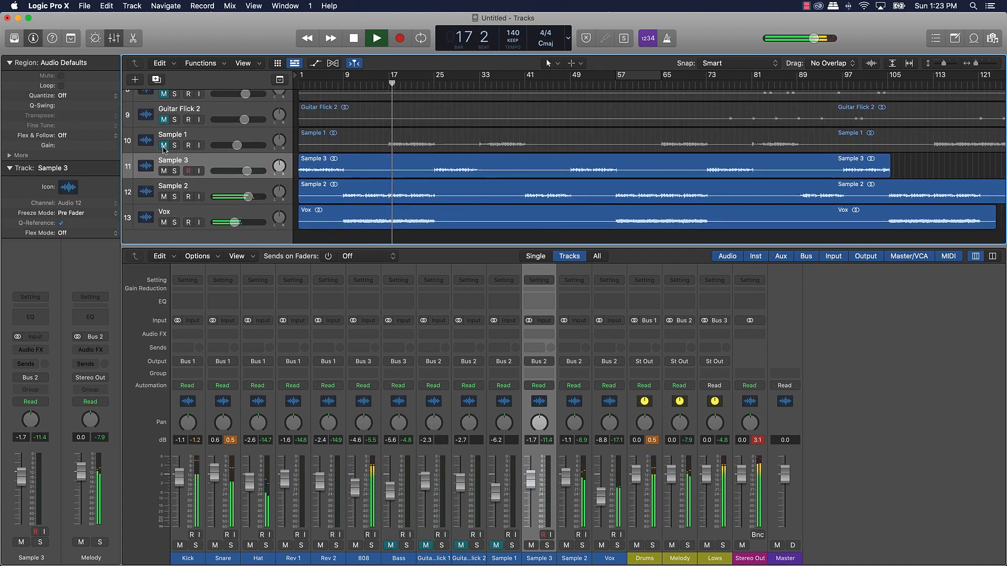
left_click(163, 145)
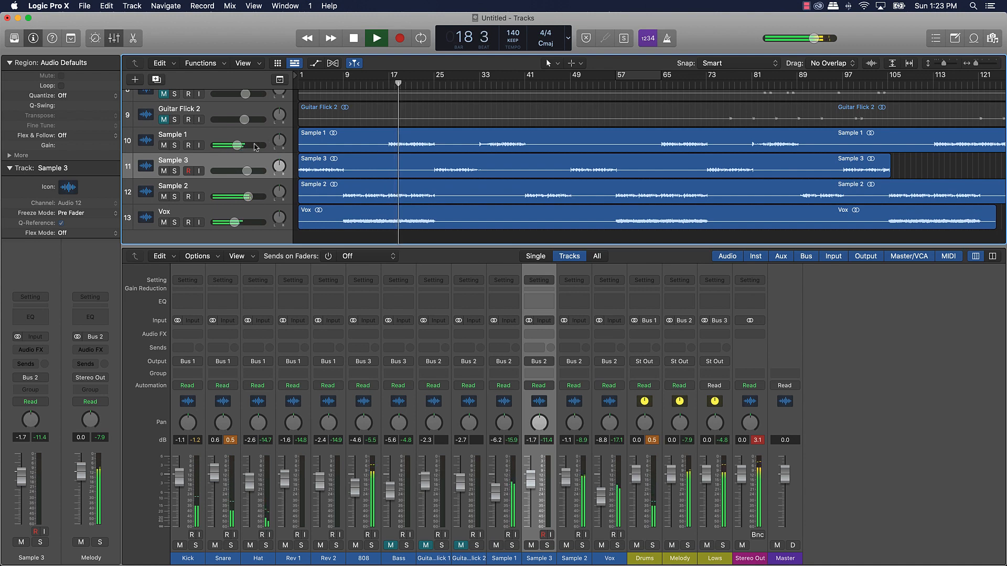
left_click_drag(237, 146, 241, 145)
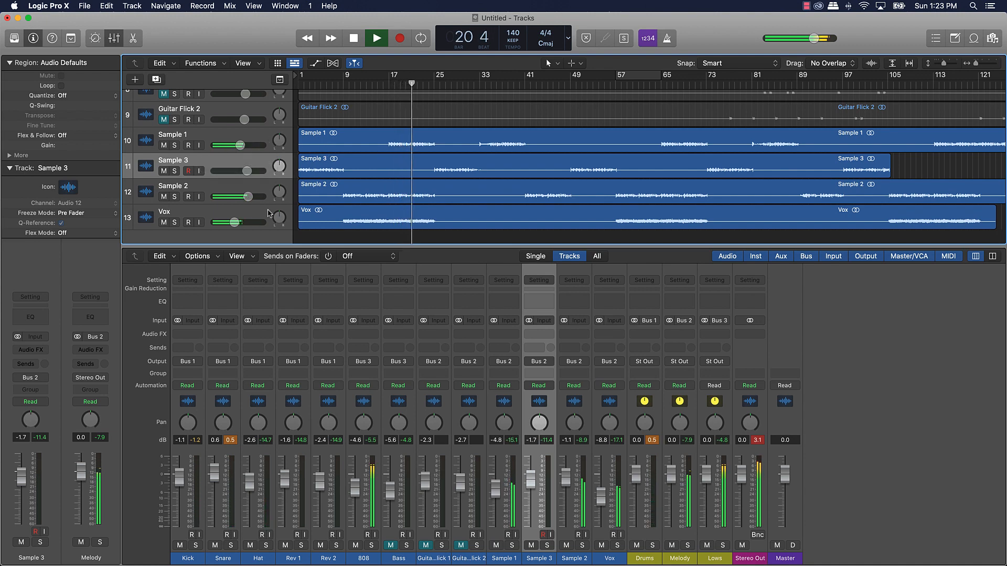
Step: Pan Vox to +6, try panning Sample 2 to -8 and reset Sample 2's pan to center
mouse_move(279, 217)
left_mouse_down()
mouse_move(279, 226)
mouse_move(279, 214)
left_mouse_up()
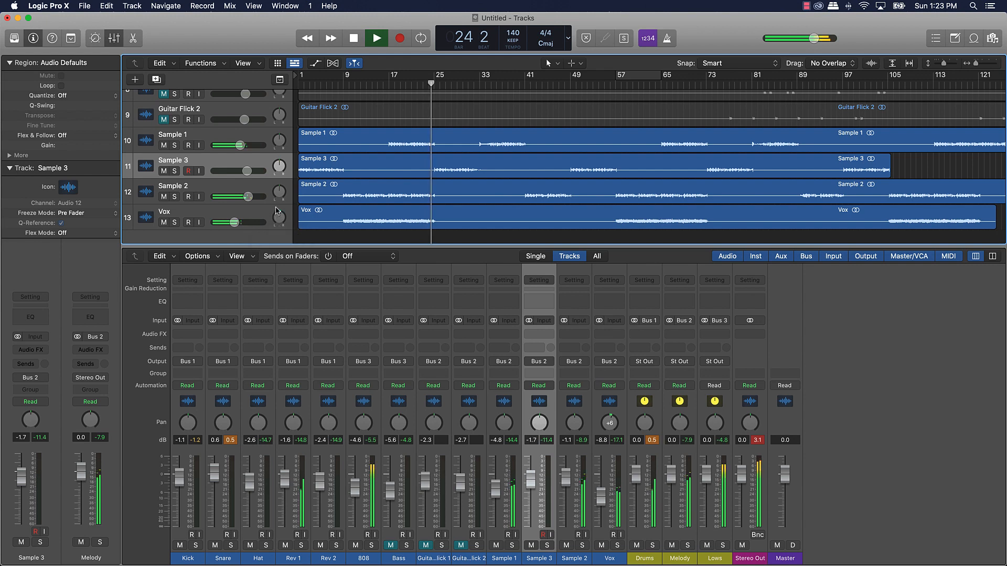
left_click_drag(279, 192, 279, 199)
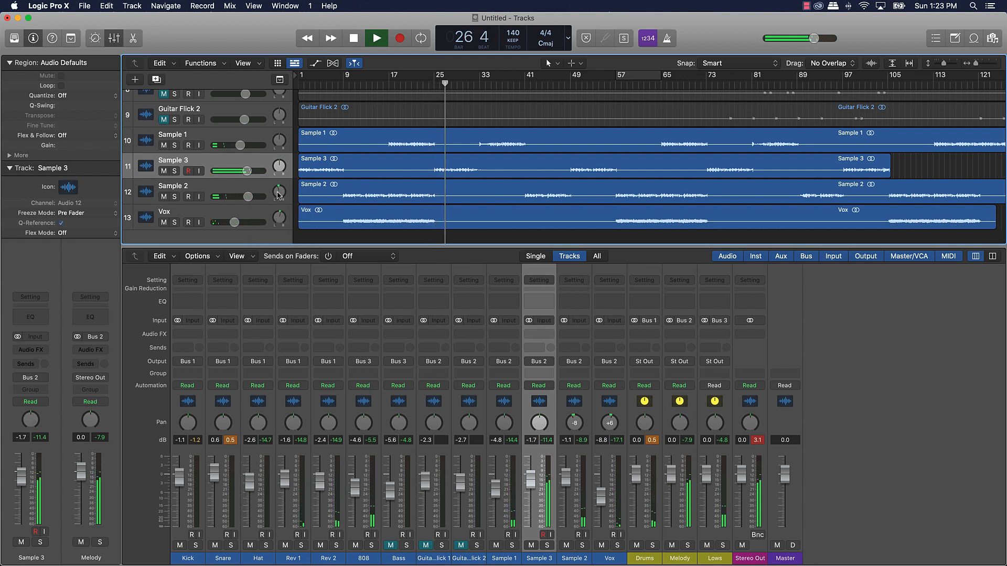
left_click(278, 192, "alt")
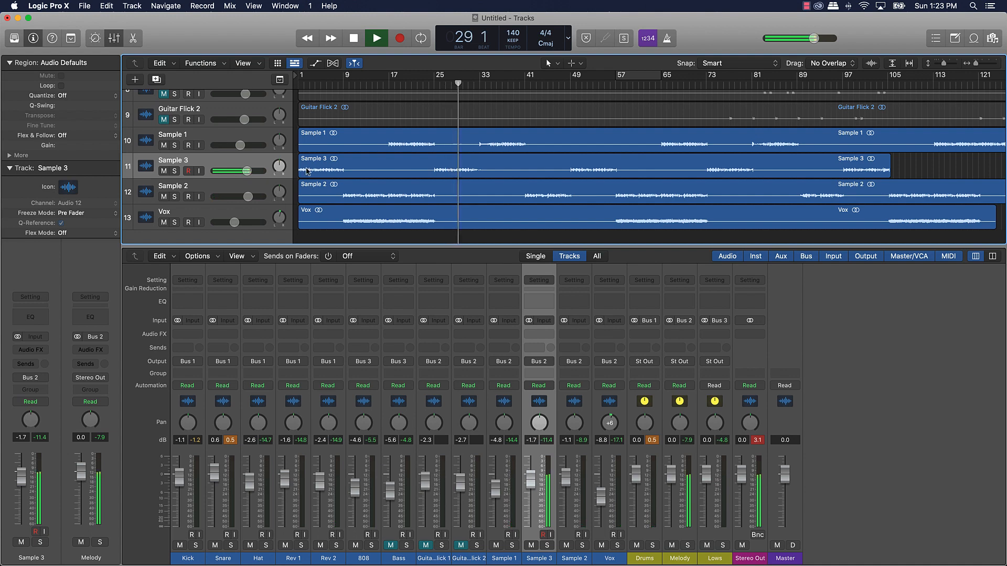
scroll(341, 152, "up", 5)
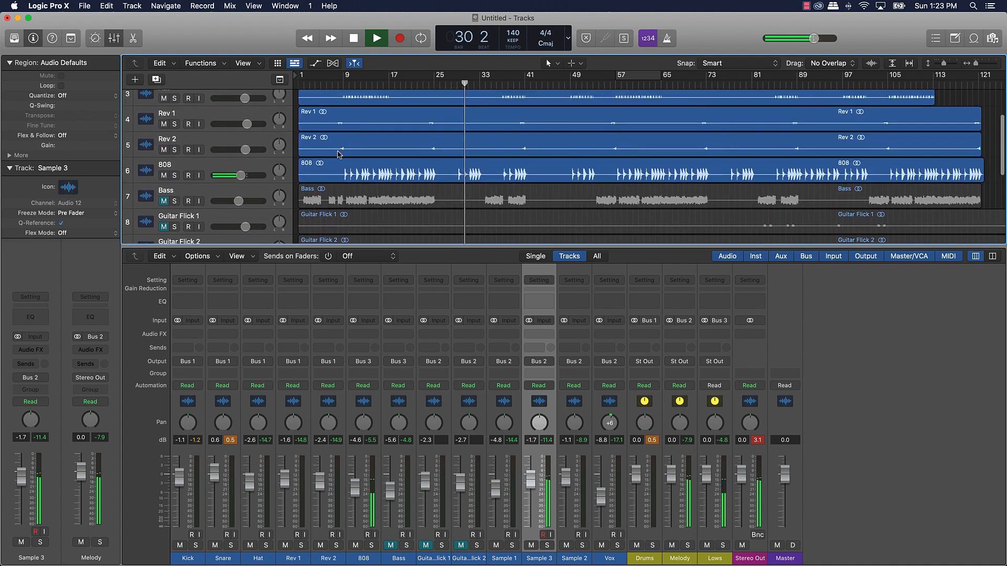
Step: Reorder the three sample tracks in the track list to Sample 3, Sample 2, Sample 1
scroll(341, 152, "down", 5)
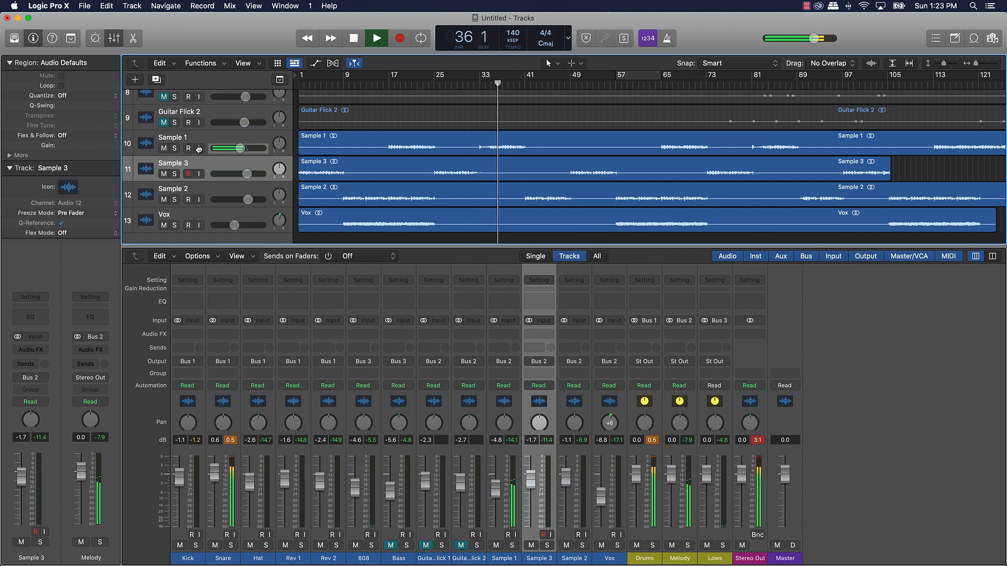
left_click_drag(199, 149, 198, 176)
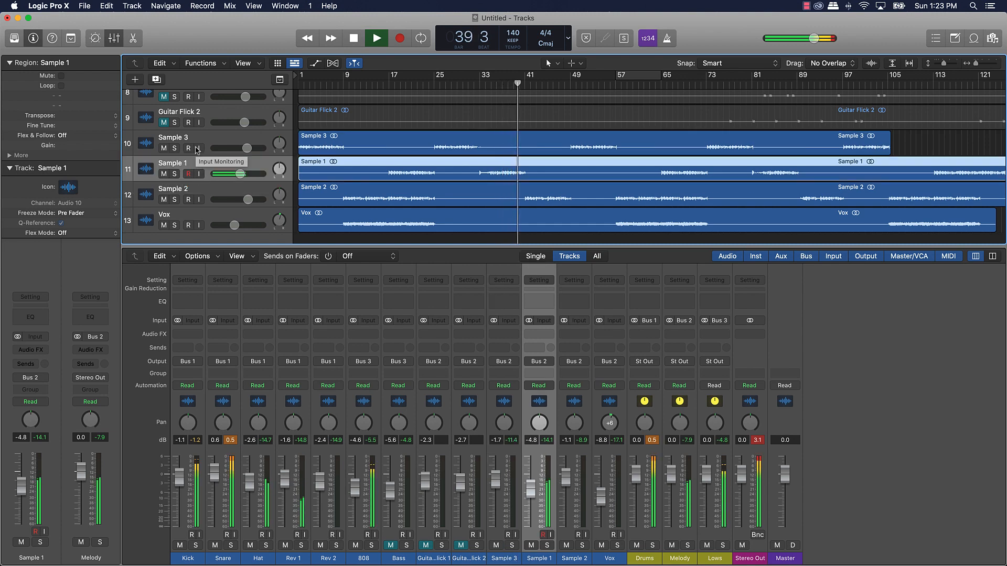
left_click_drag(193, 196, 188, 163)
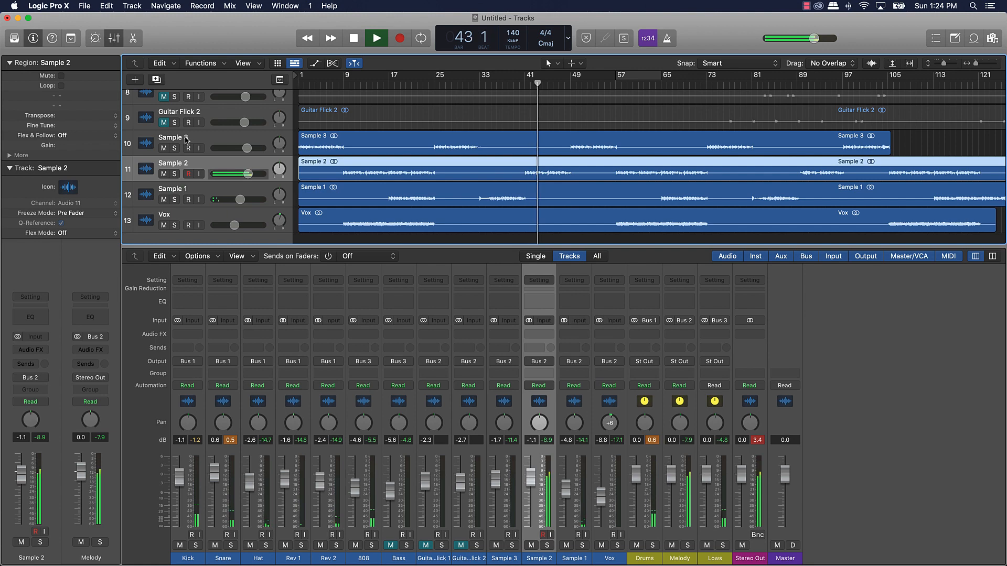
Step: Rename the Sample 3 track directly above Sample 2 as Sample 1
double_click(195, 137)
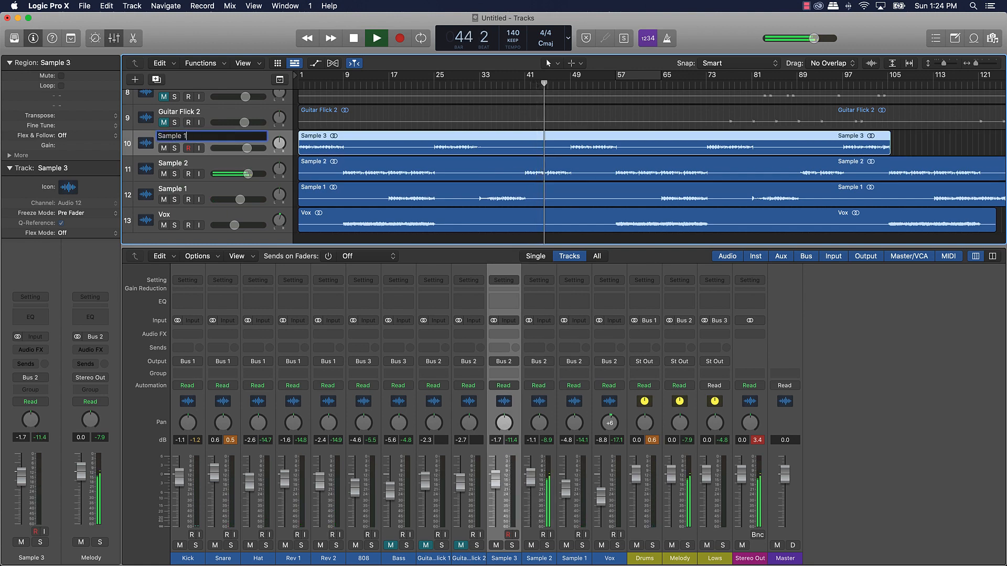
key("Return")
scroll(188, 157, "down", 1)
scroll(187, 156, "right", 1)
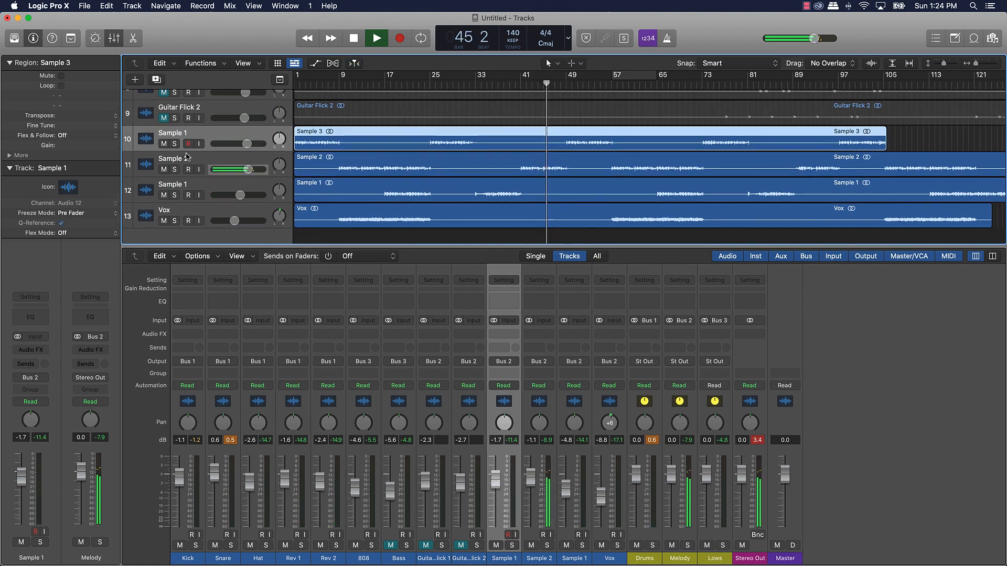
Step: Rename the track between Sample 2 and Vox as Sample 3 and name all regions after their tracks
double_click(187, 157)
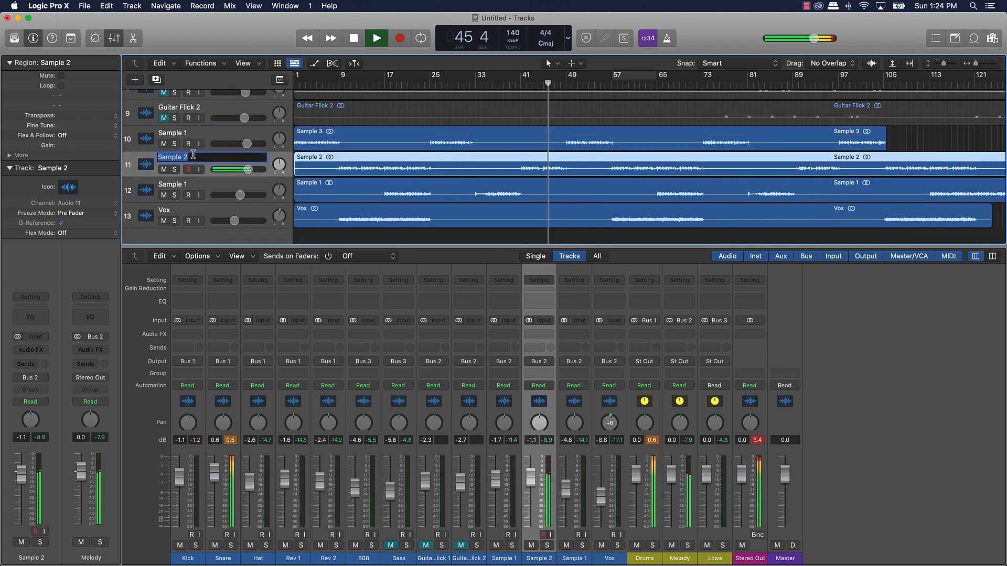
double_click(188, 184)
left_click(190, 183)
key("BackSpace")
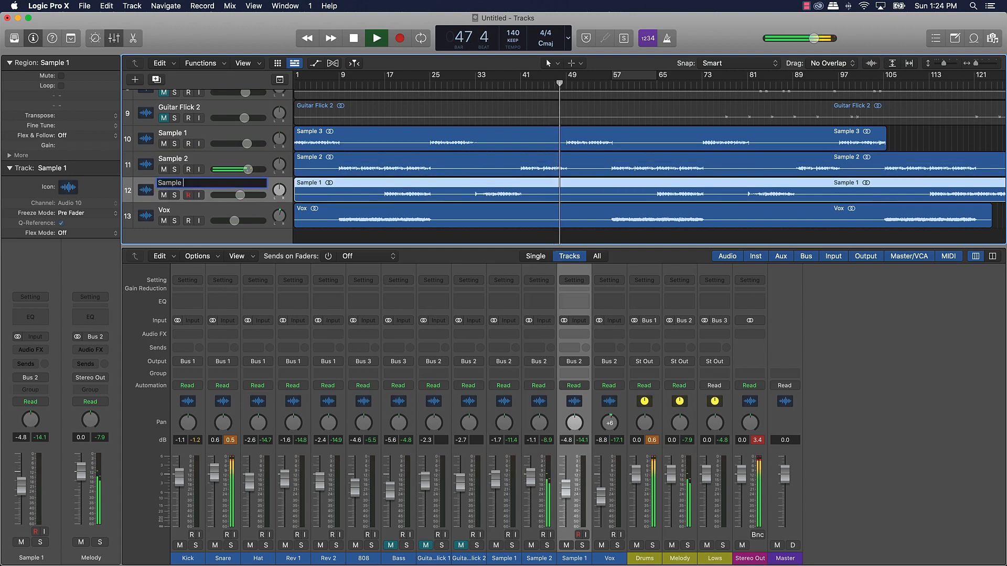
type("3")
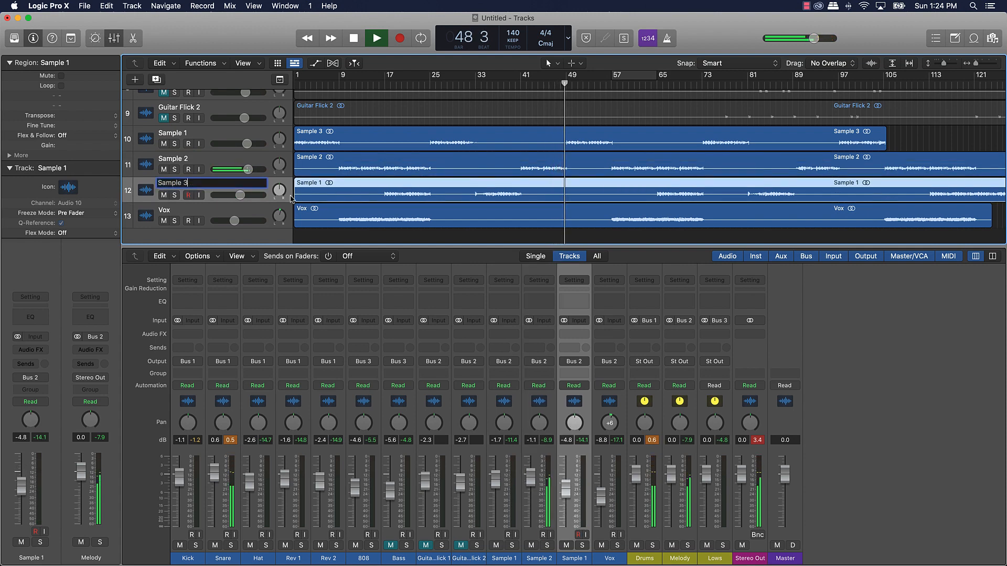
left_click(346, 234)
key("super+a")
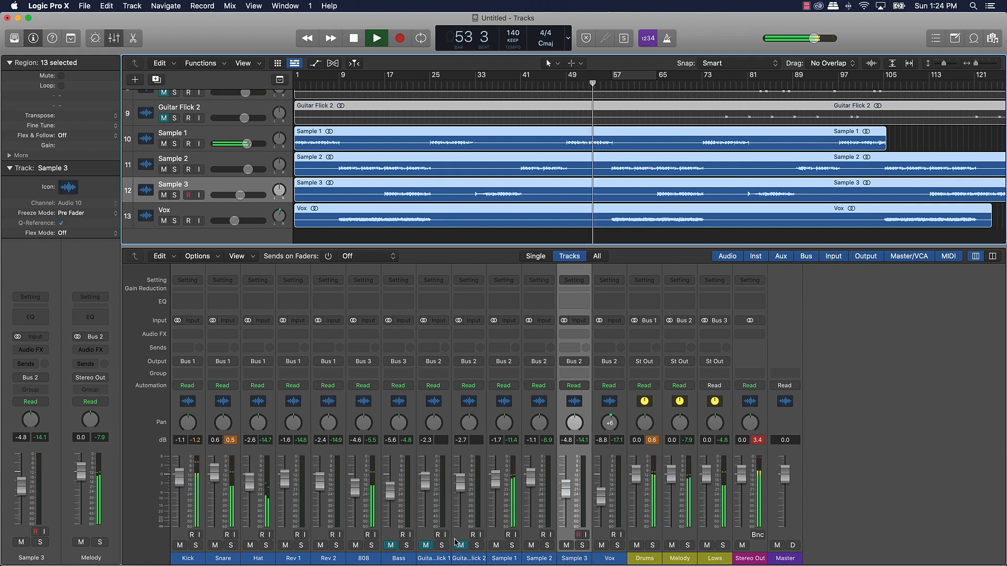
Step: Unmute Bass at -7.4 dB, Guitar Flick 1 at -1.3 dB and Guitar Flick 2 at -1.4 dB; set 808 to -3.9 dB and Lows to -0.5 dB
left_click(391, 545)
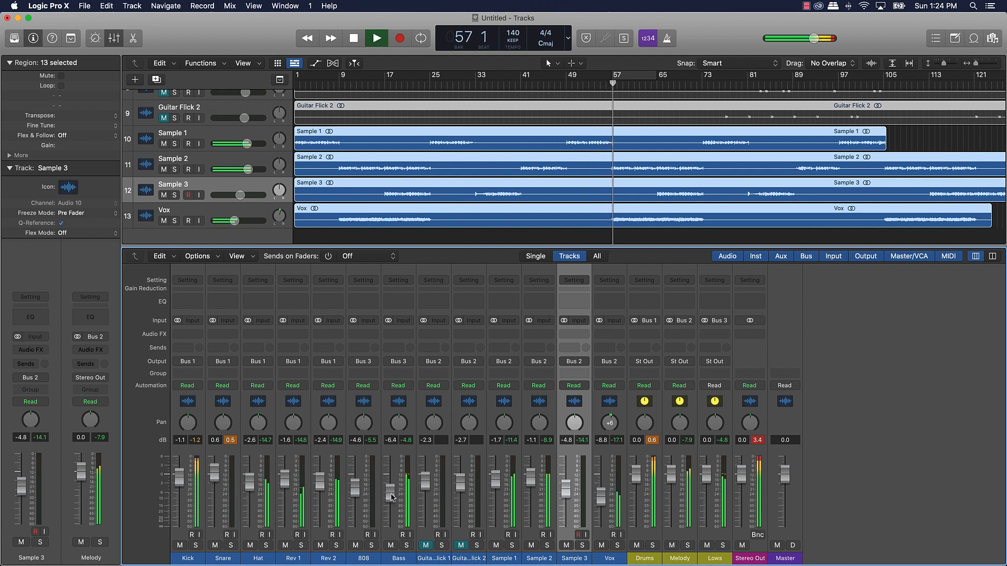
left_click(461, 546)
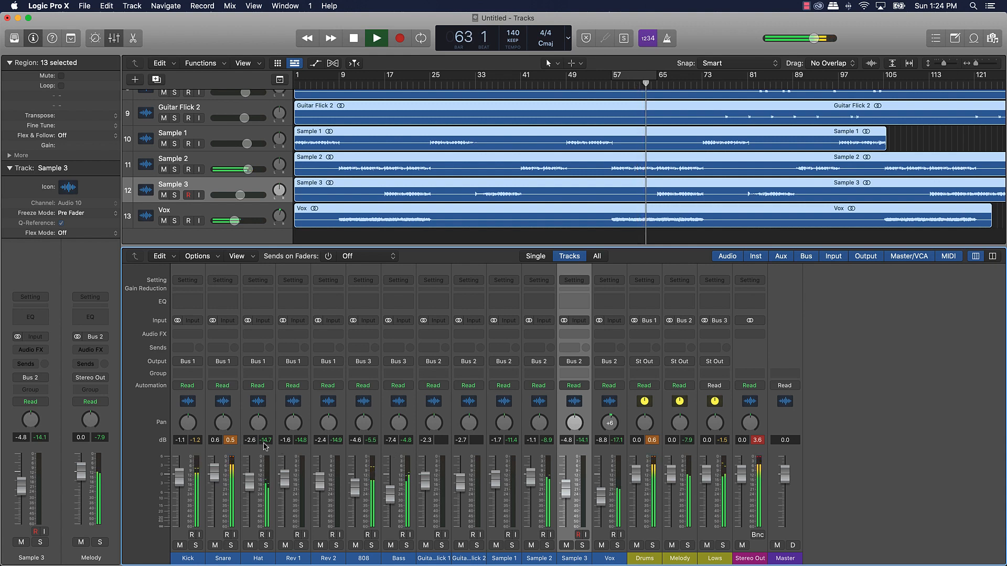
left_click(231, 440)
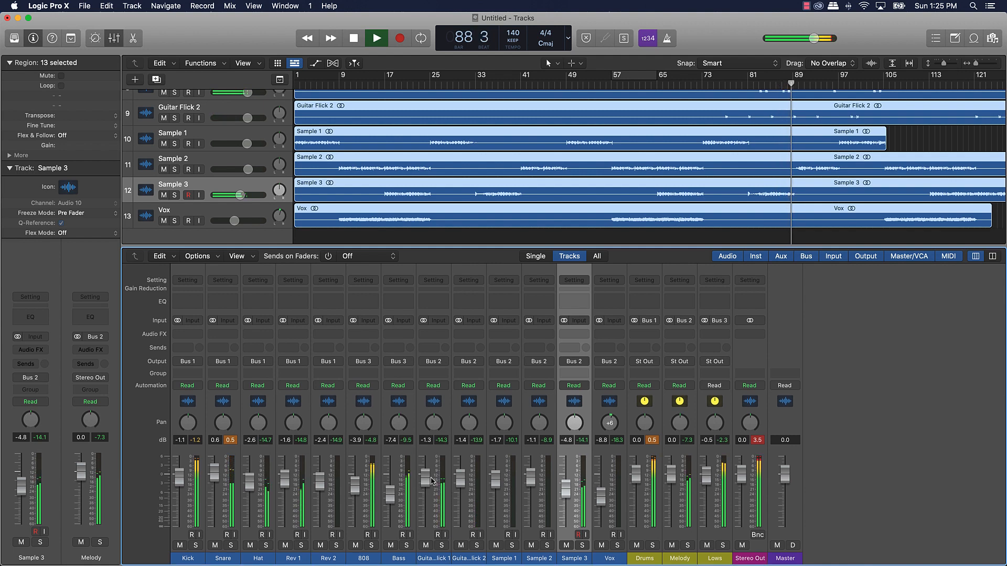
Step: Stop playback at the start, clear the peak readings and lower all tracks from Kick to Vox together by 0.5 dB
key("space")
key("Return")
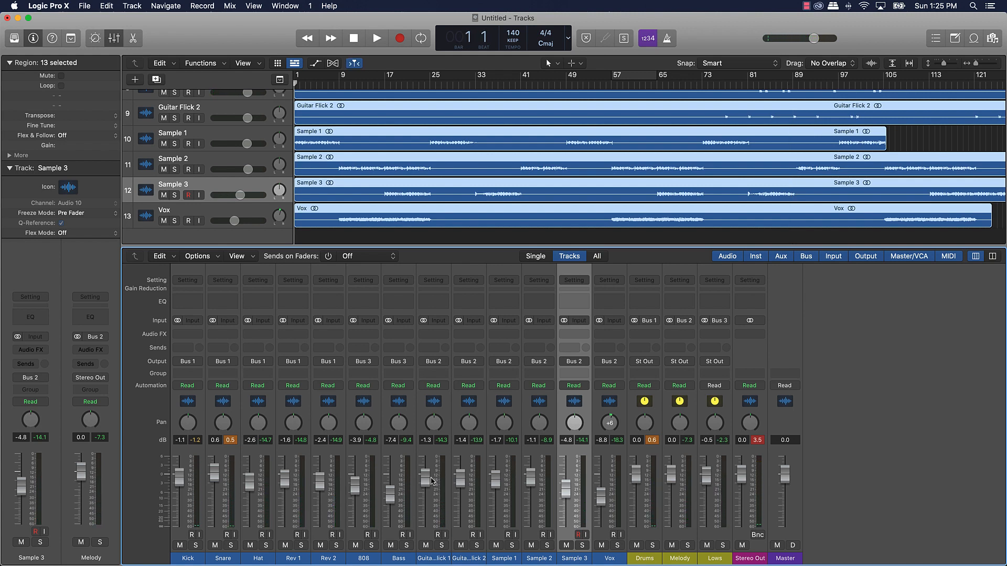
left_click(236, 443)
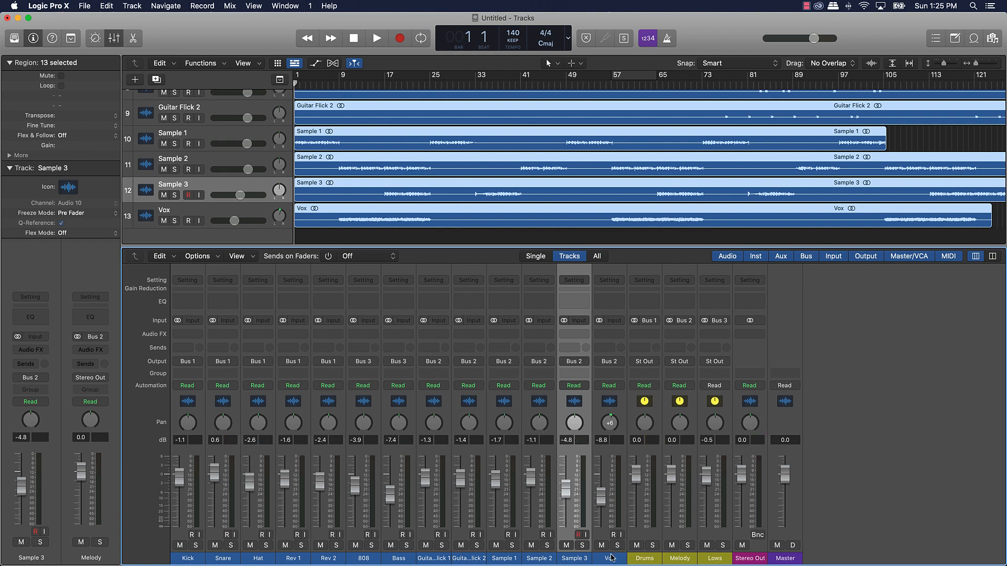
left_click_drag(611, 558, 132, 510)
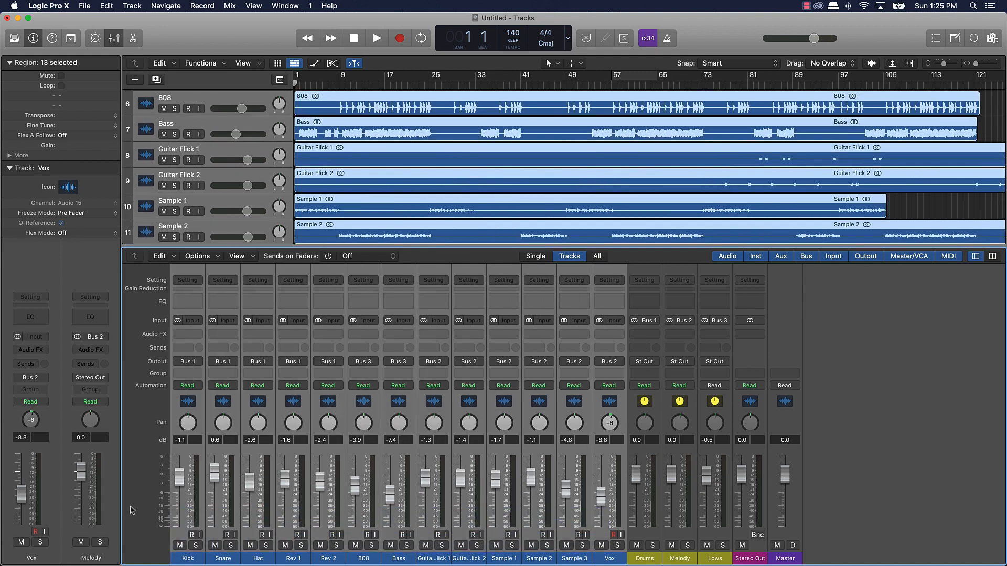
left_click_drag(179, 477, 179, 479)
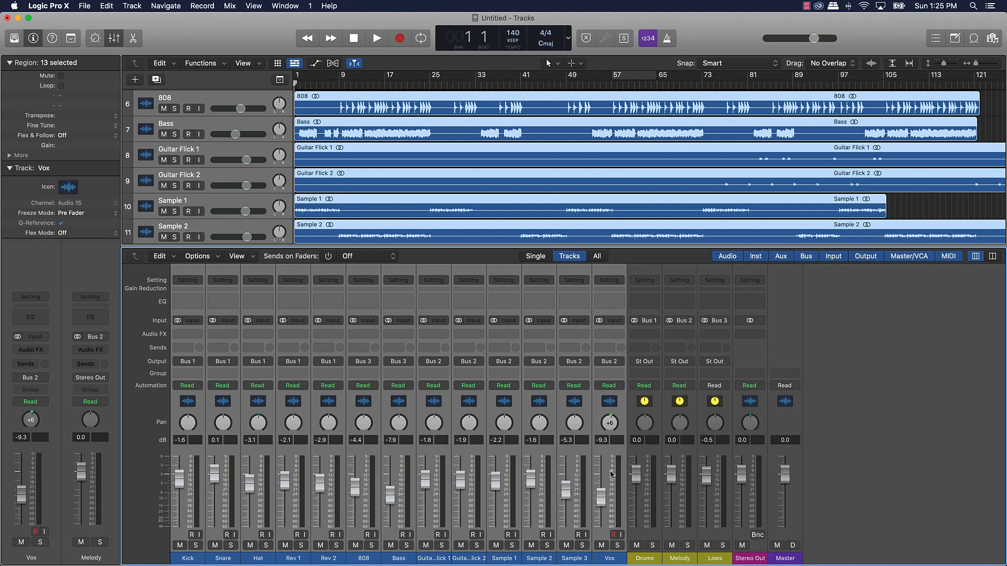
Step: Select only the Vox track, add a Channel EQ to it and enable the EQ's low-cut band
left_click(617, 469)
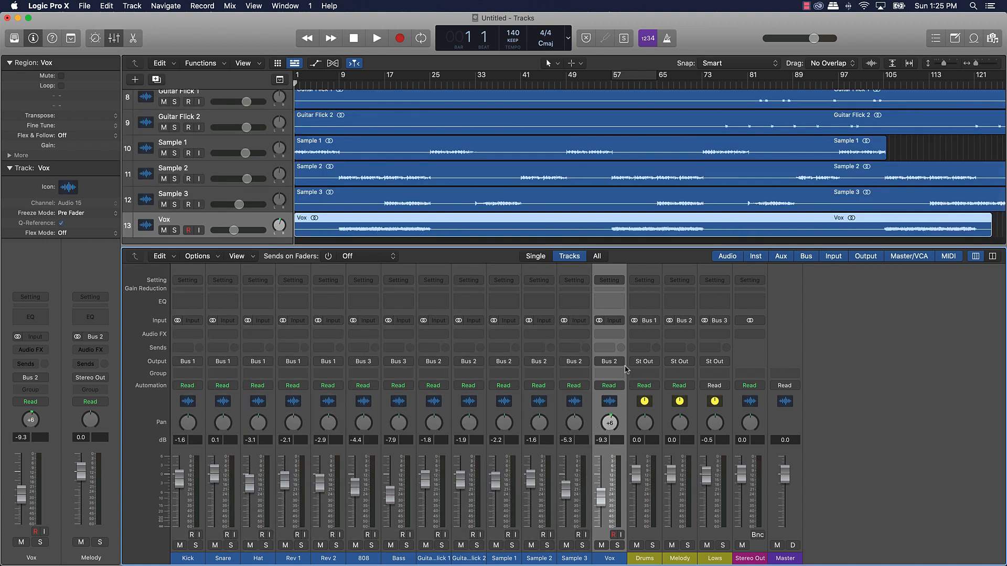
left_click(607, 301)
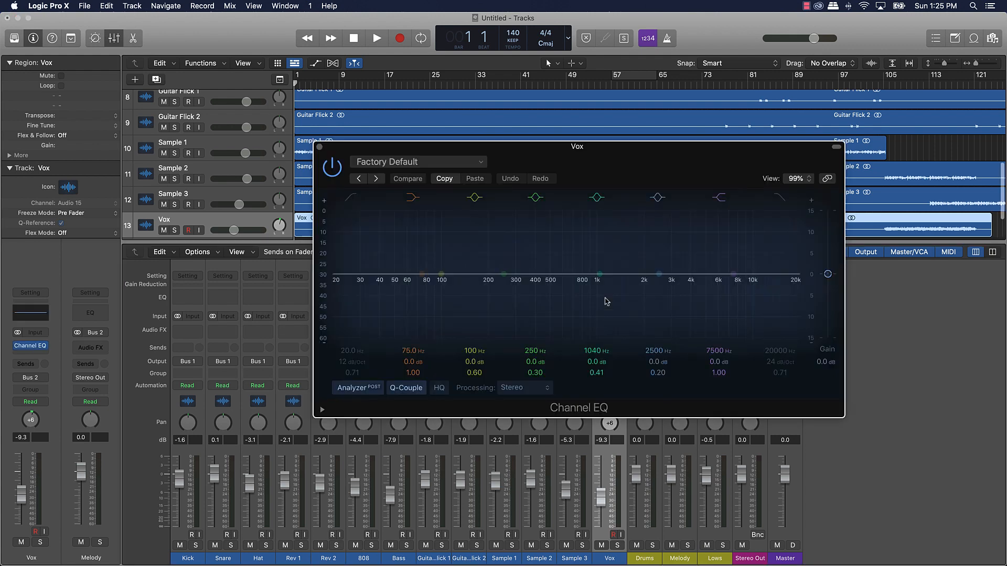
left_click(350, 199)
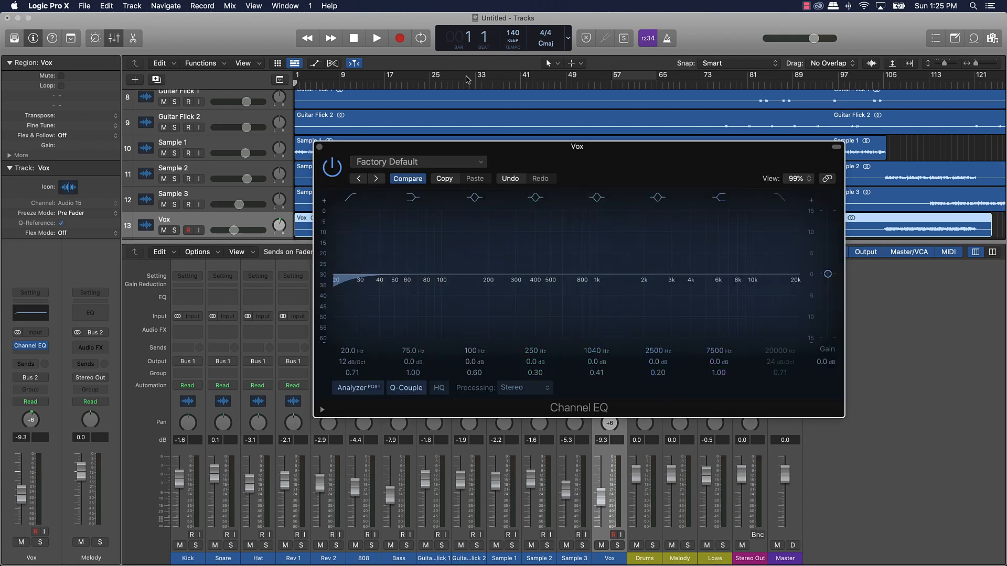
Step: Set the cycle range to bars 9 to 17 and start looped playback
scroll(468, 80, "left", 1)
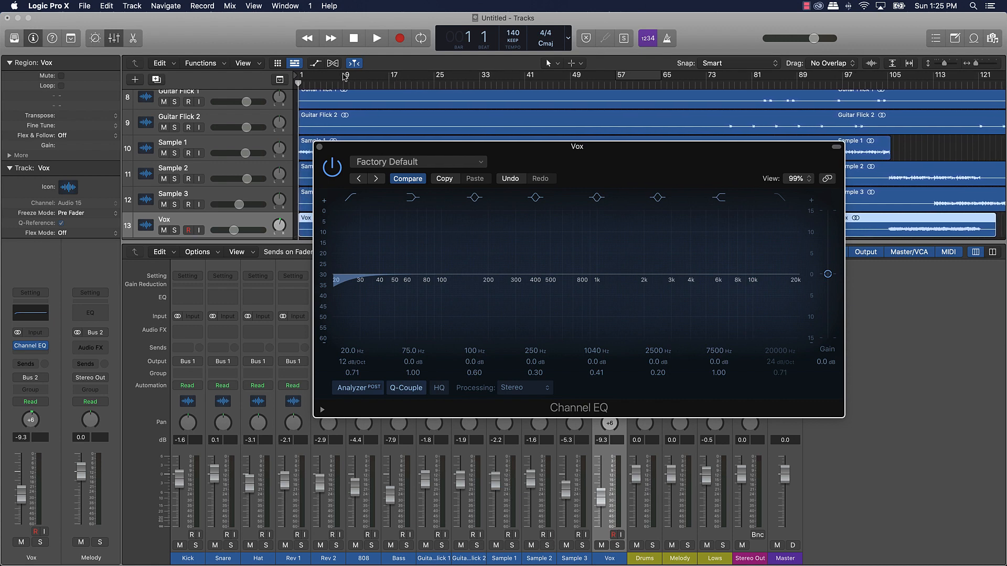
left_click_drag(344, 77, 385, 70)
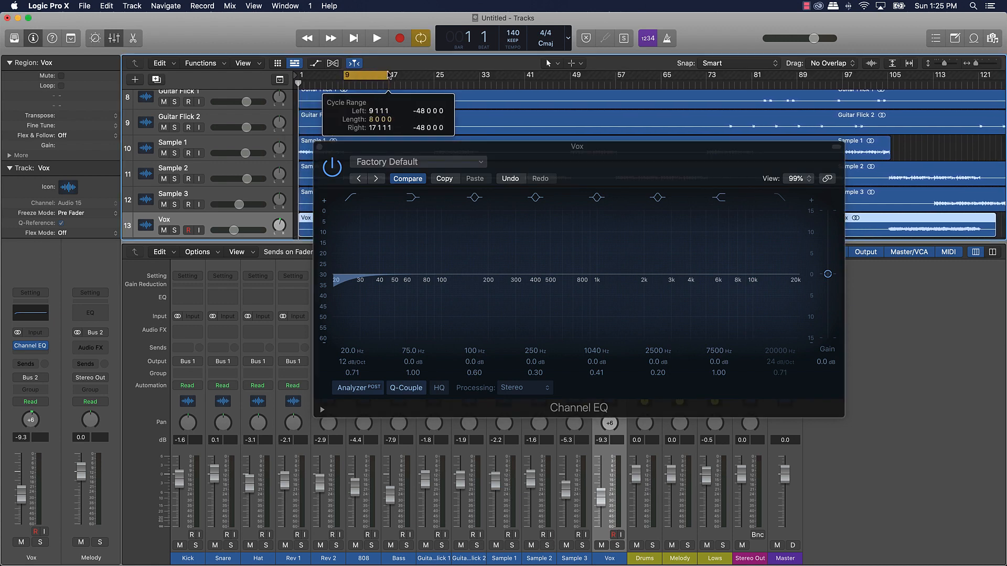
key("space")
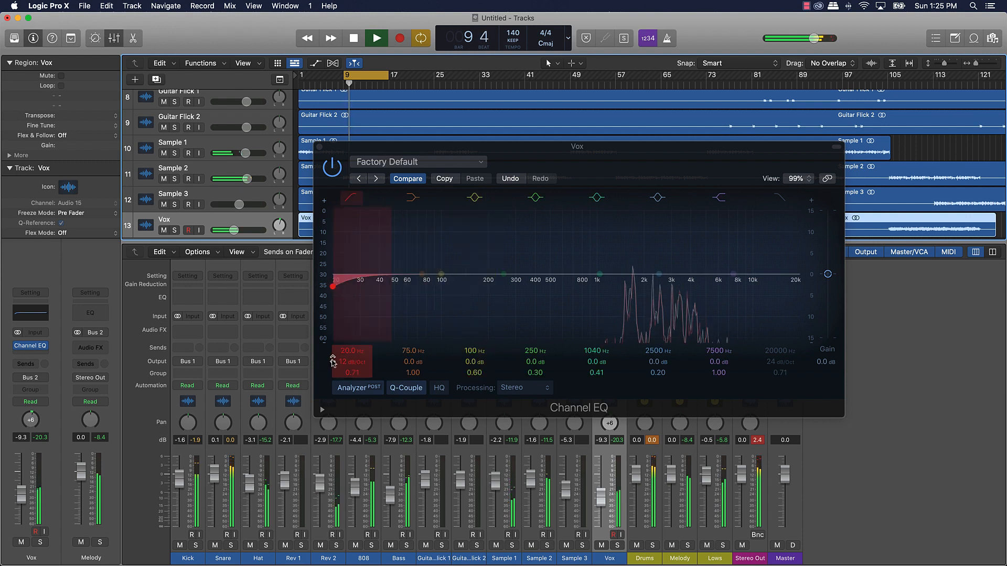
Step: Set the Vox EQ's low cut to 995 Hz at 48 dB/Oct and raise the Vox volume to -5.2 dB
left_click_drag(359, 363, 360, 346)
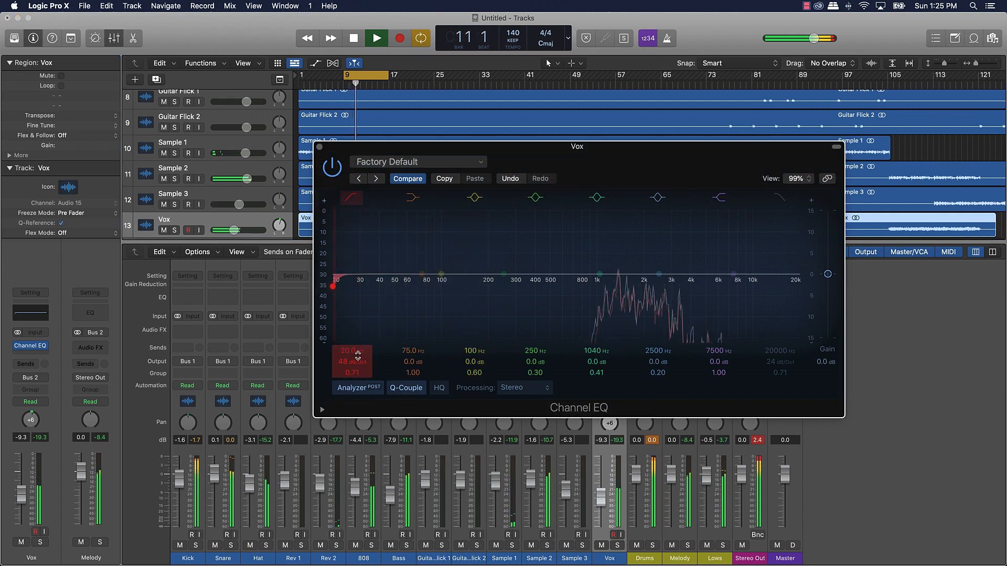
left_click_drag(332, 286, 596, 287)
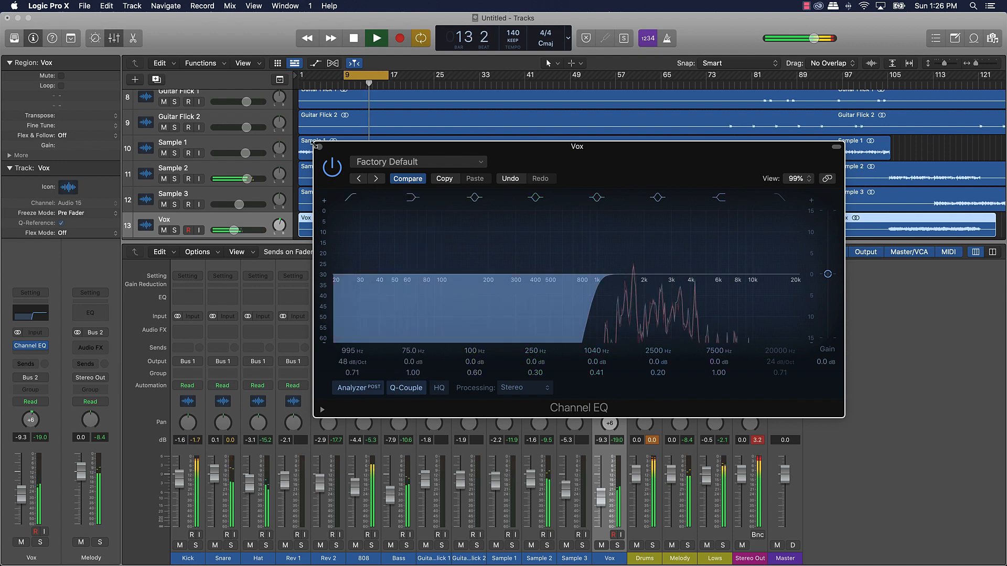
left_click(319, 147)
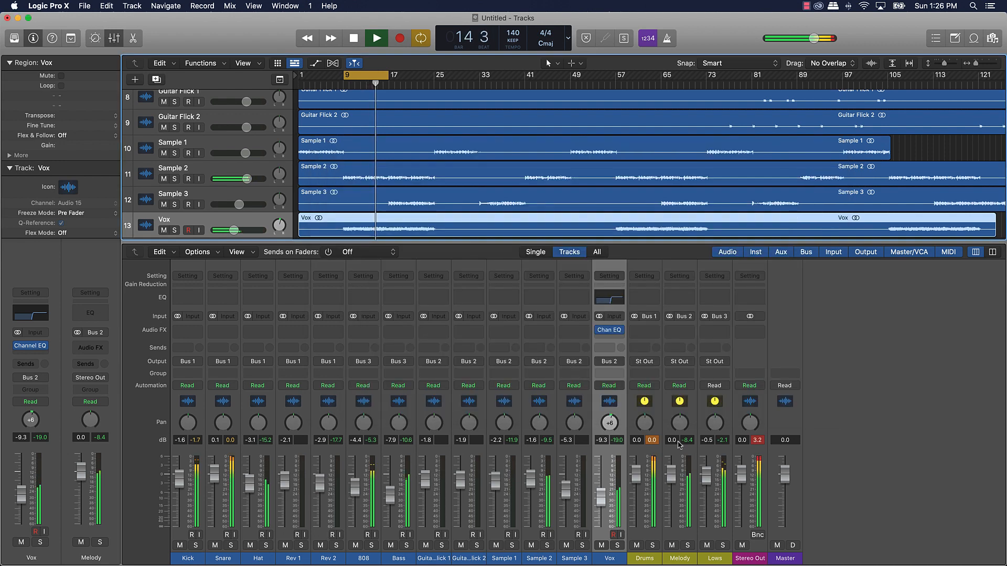
left_click_drag(603, 504, 605, 496)
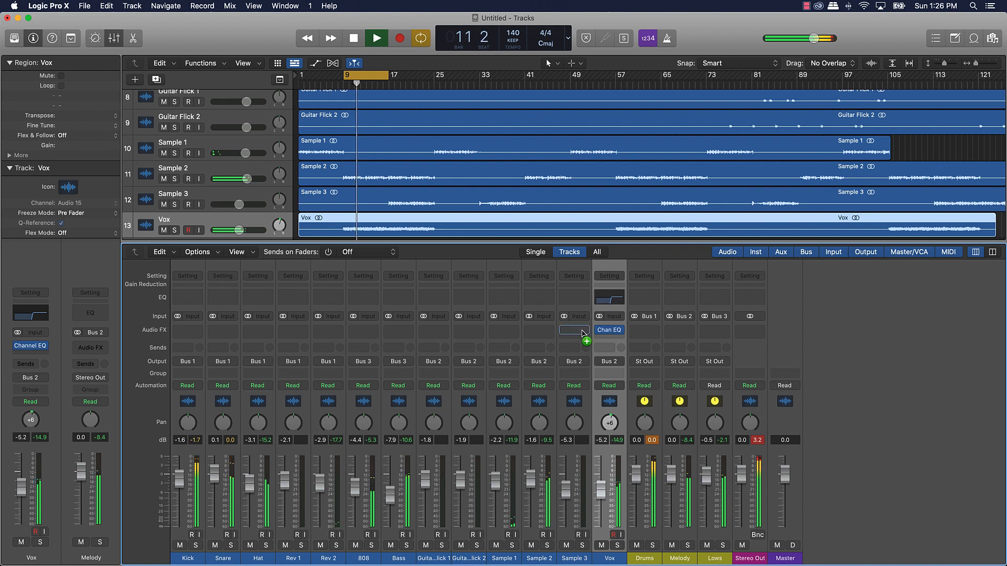
Step: Copy the Vox Channel EQ to Sample 2 and lower the copy's low-cut frequency to about 200 Hz
left_click_drag(583, 333, 541, 331)
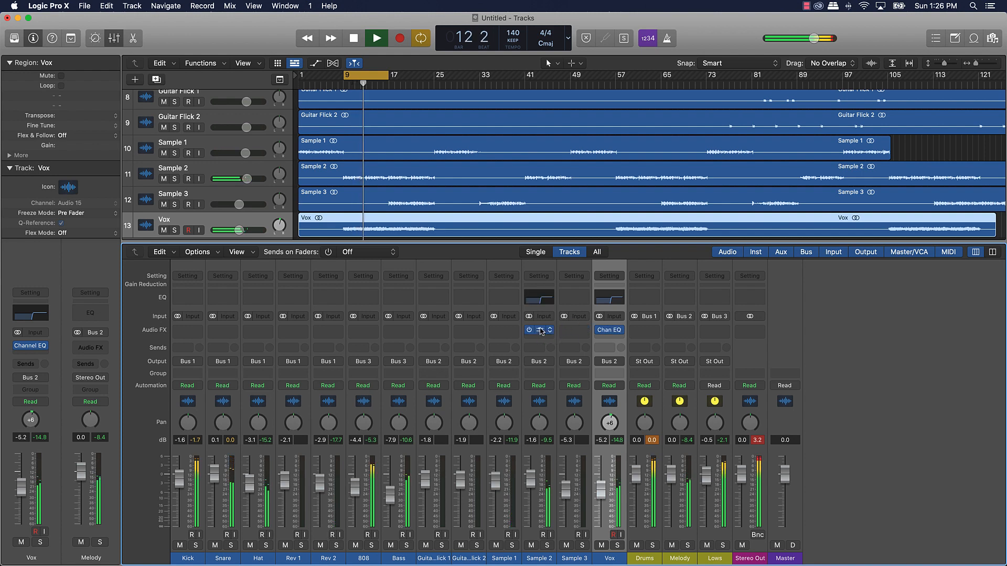
left_click(539, 301)
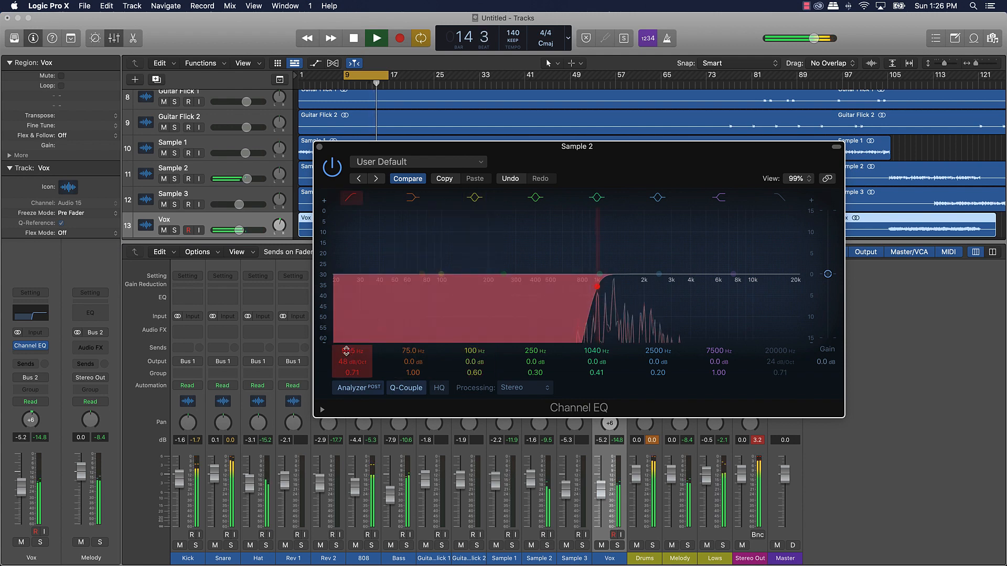
left_click_drag(347, 351, 346, 387)
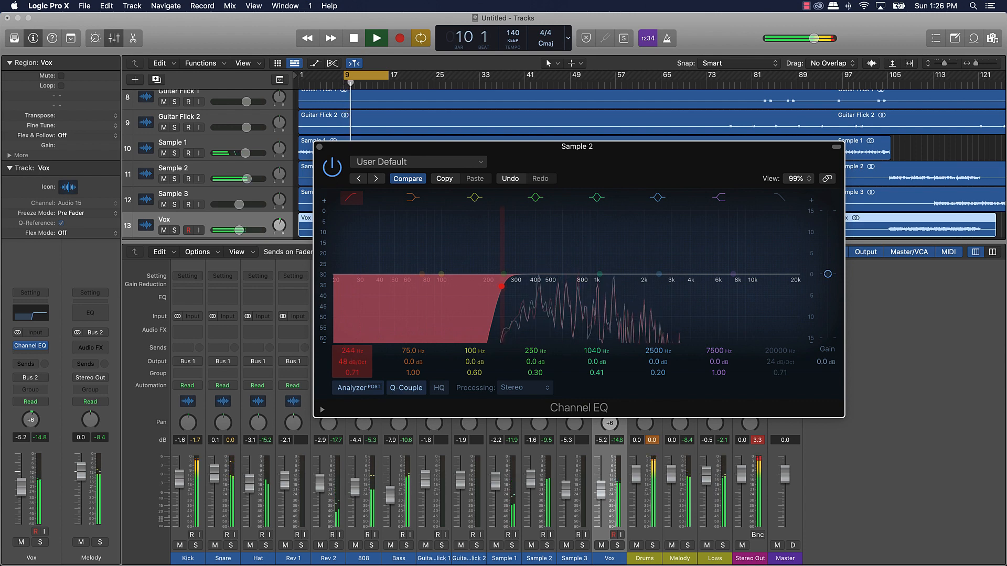
left_click_drag(353, 351, 352, 361)
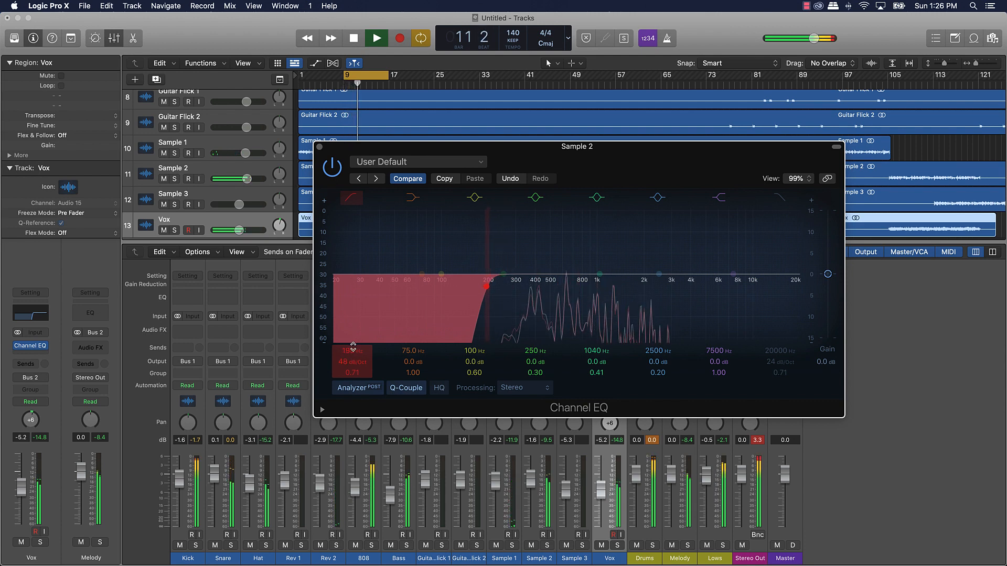
left_click(319, 147)
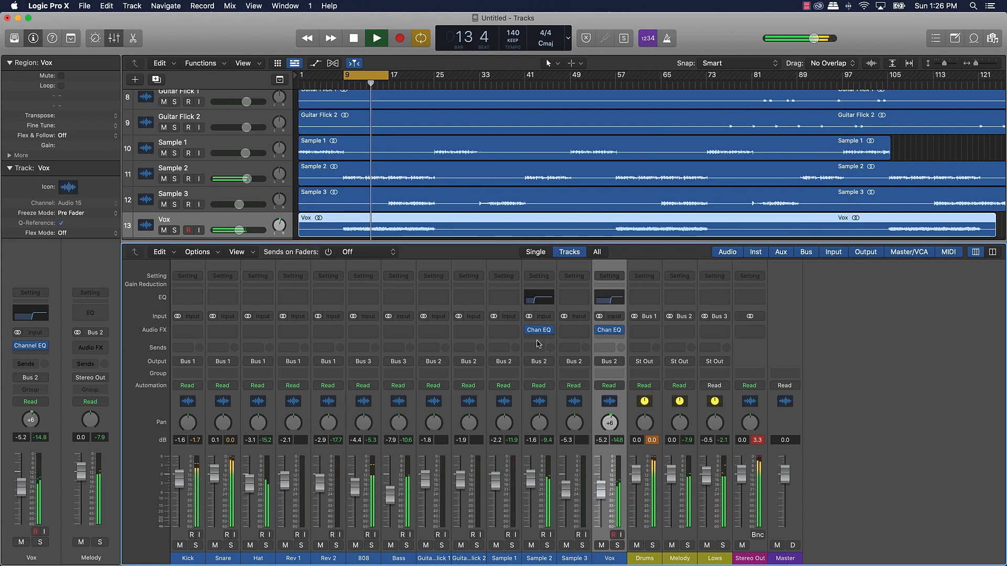
Step: Copy Sample 2's Channel EQ to the Sample 1 and Sample 3 tracks
mouse_move(540, 332)
left_click_drag(540, 332, 573, 331)
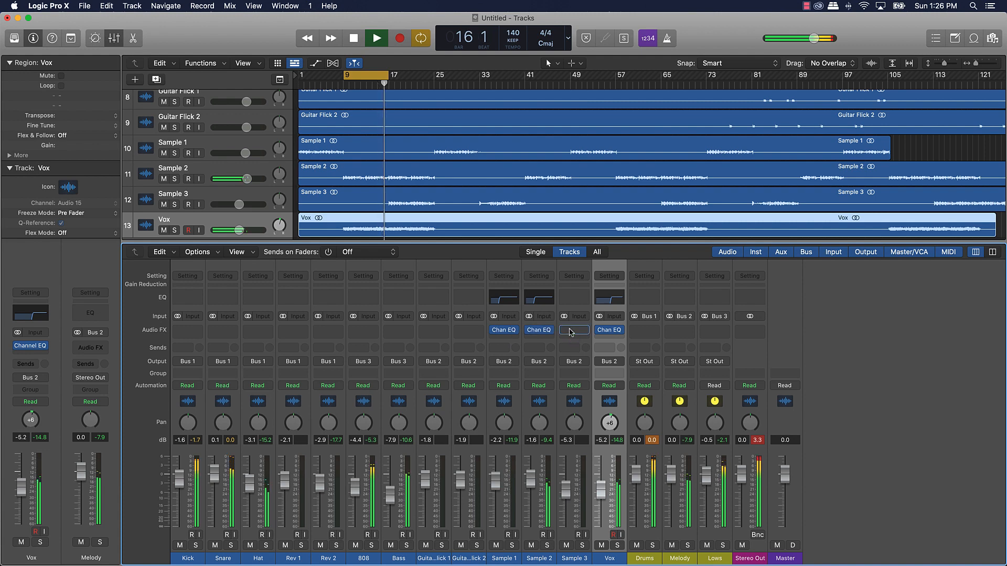
Step: Move the cycle range to bars 17 to 25, restart playback and set the Bass volume to -5.5 dB
key("space")
left_click_drag(355, 75, 401, 75)
key("space")
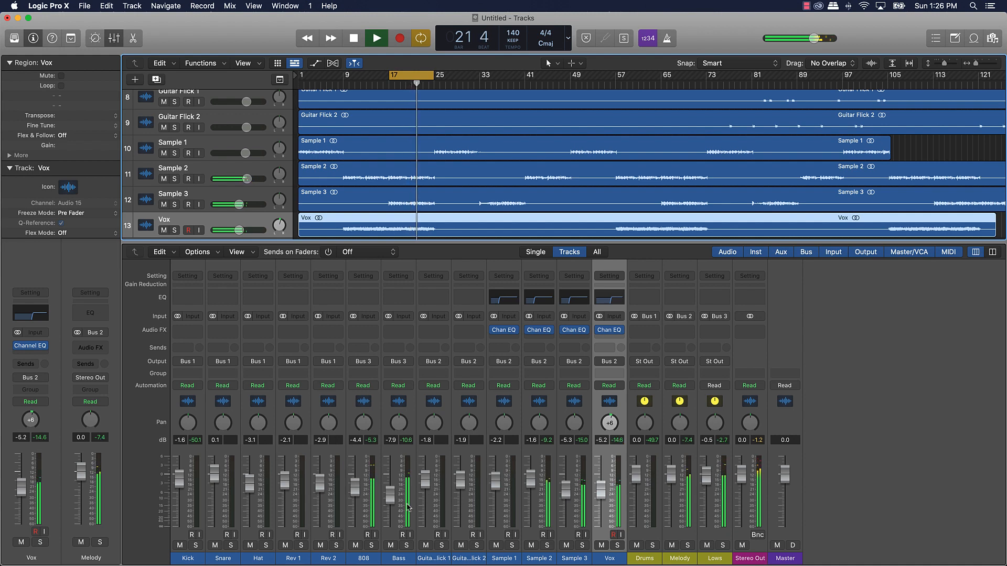
left_click_drag(394, 505, 394, 499)
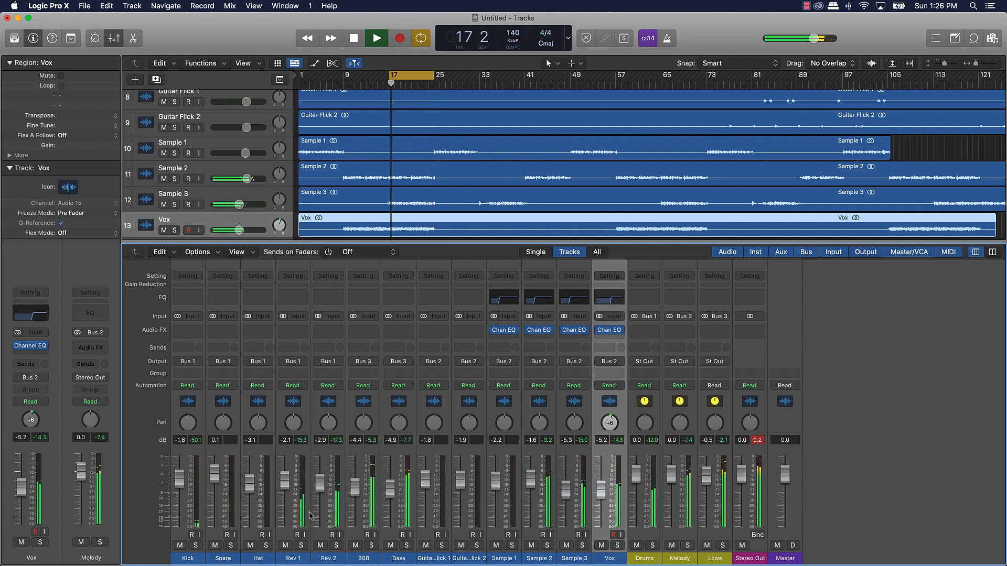
left_click_drag(390, 488, 388, 502)
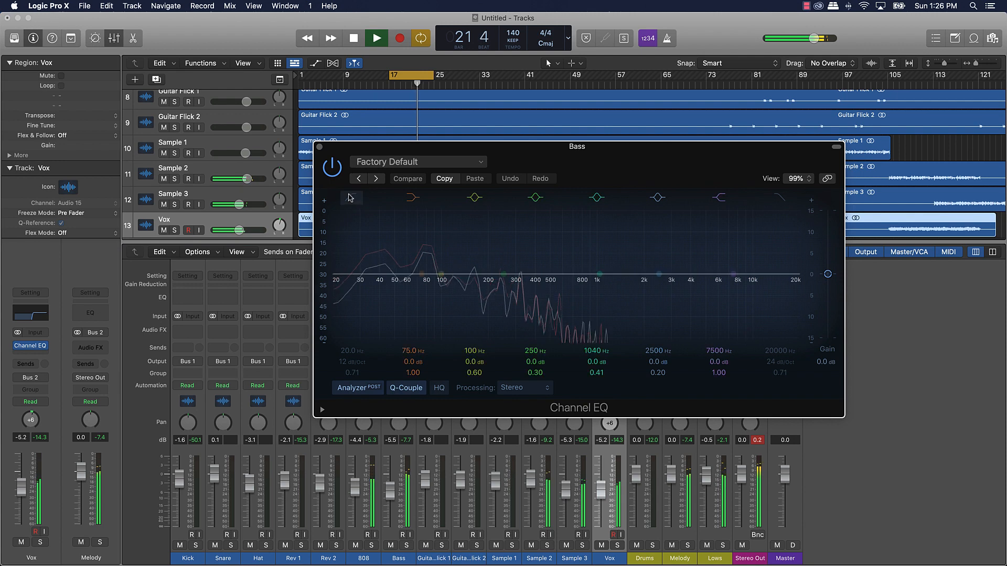
Step: Enable the low cut in the Bass Channel EQ at 71.5 Hz, 48 dB/Oct with a Q of 0.64, and stop playback
left_click(350, 198)
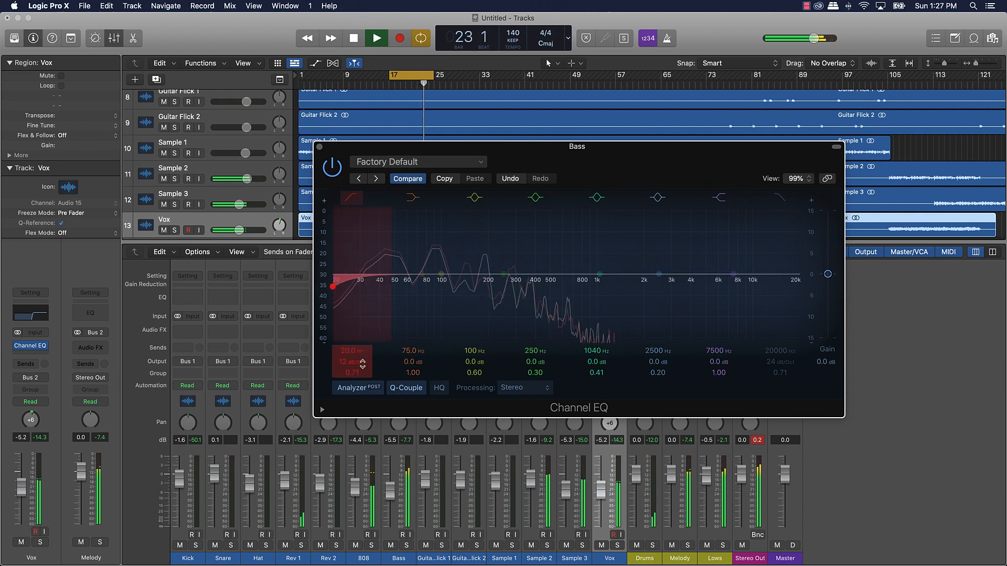
mouse_move(333, 286)
left_mouse_down()
mouse_move(333, 210)
mouse_move(333, 285)
left_mouse_up()
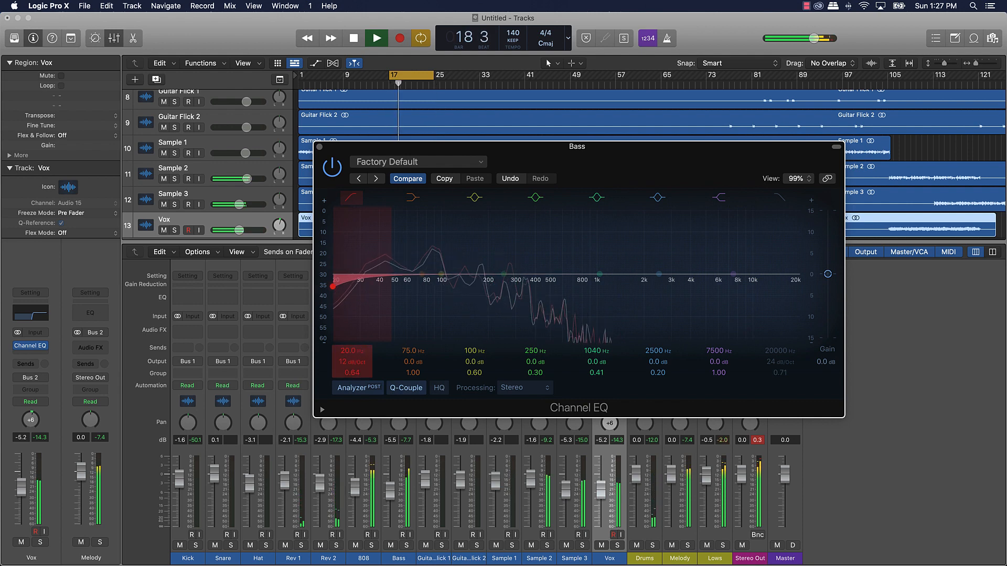
left_click_drag(354, 362, 354, 349)
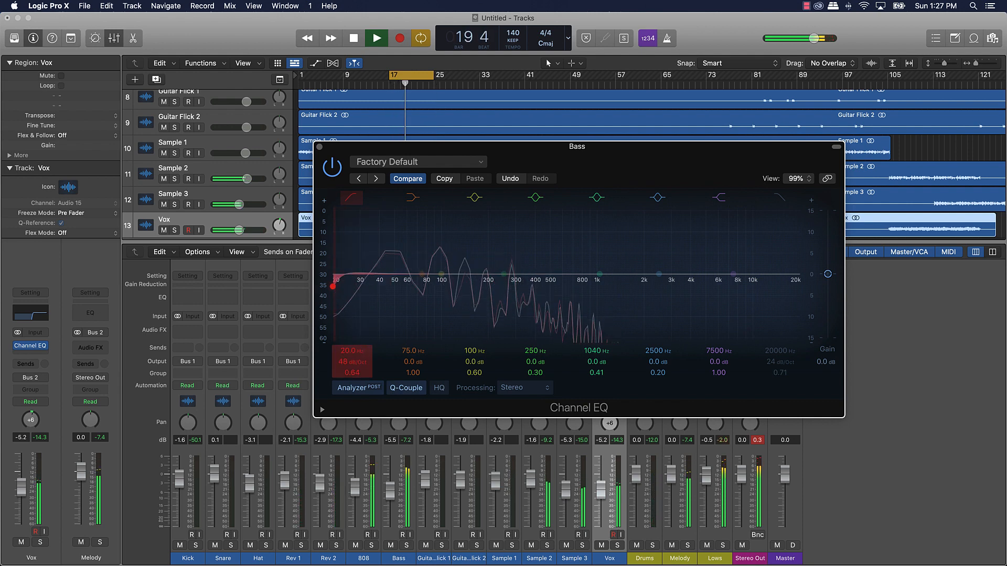
left_click_drag(333, 286, 417, 286)
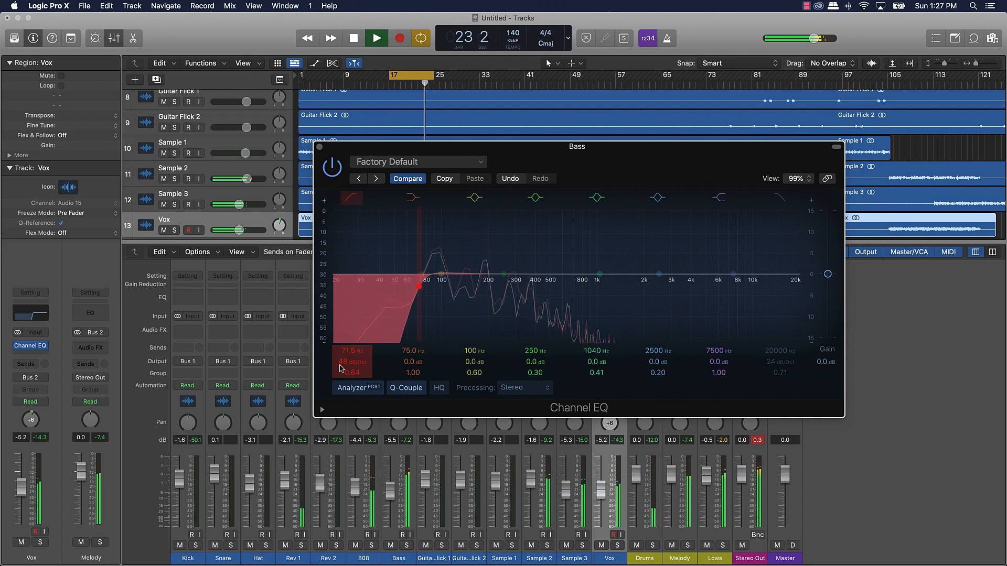
key("space")
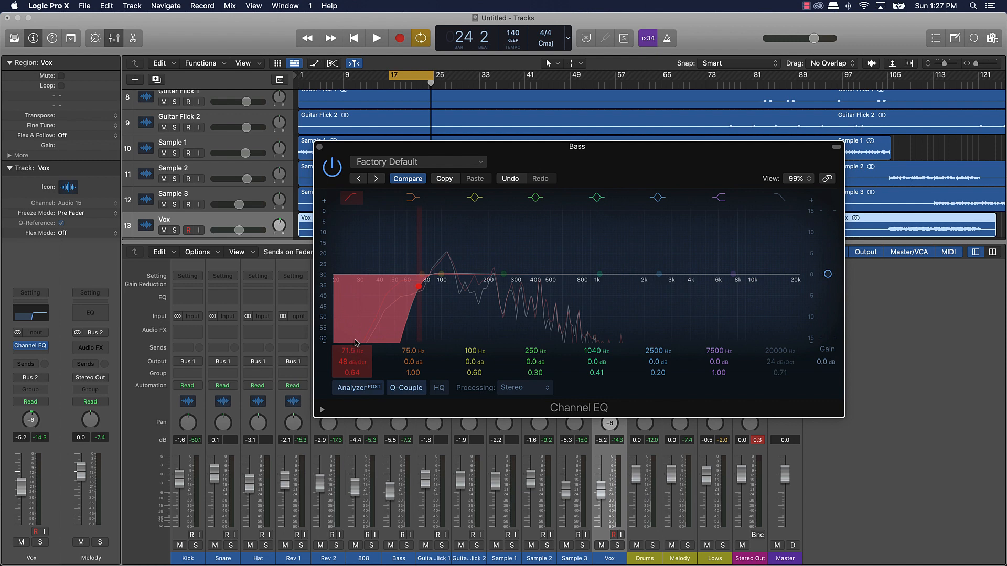
left_click(319, 147)
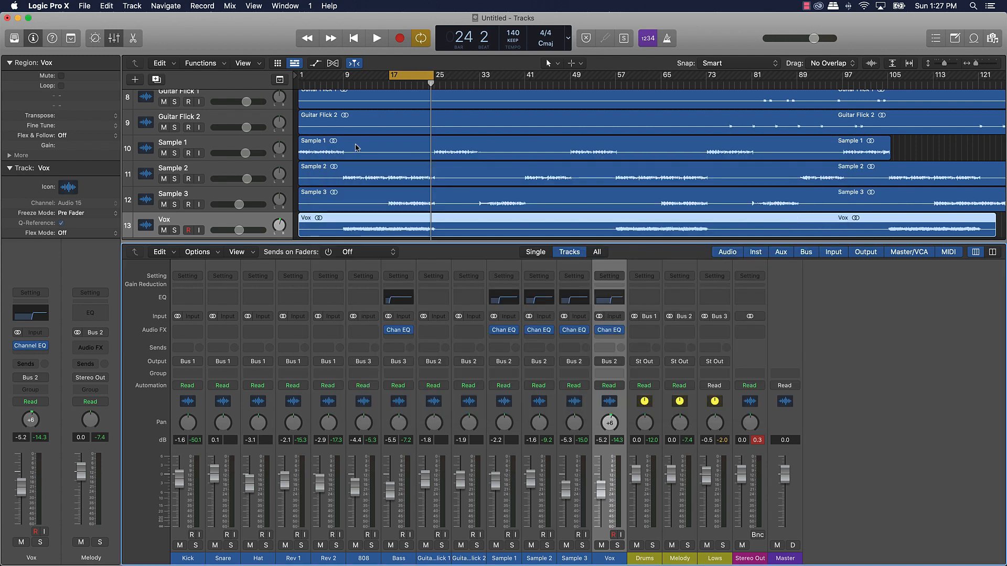
Step: Play the cycled section while setting the 808 volume to -1.9 dB and the Bass volume to -5.8 dB
scroll(328, 157, "up", 7)
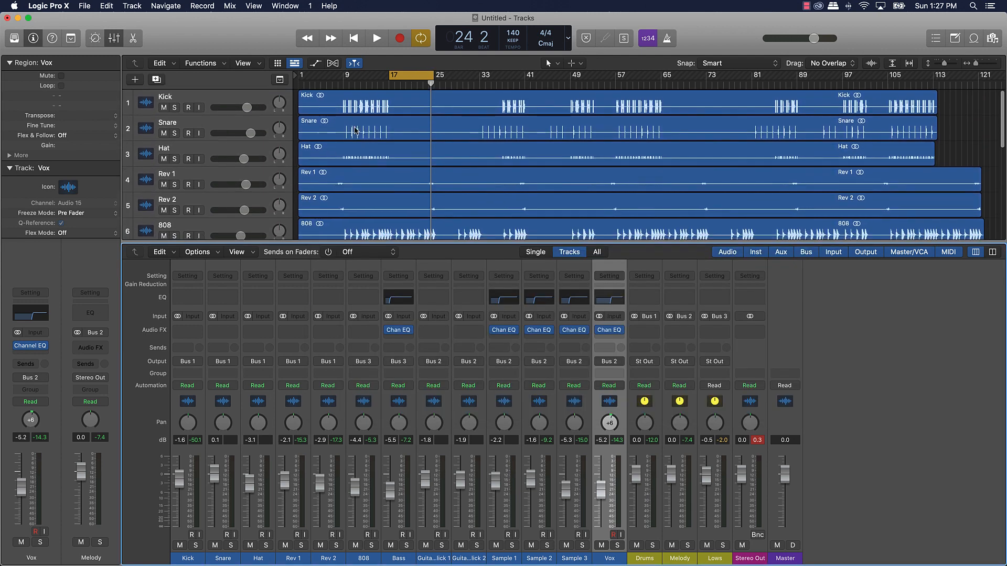
key("space")
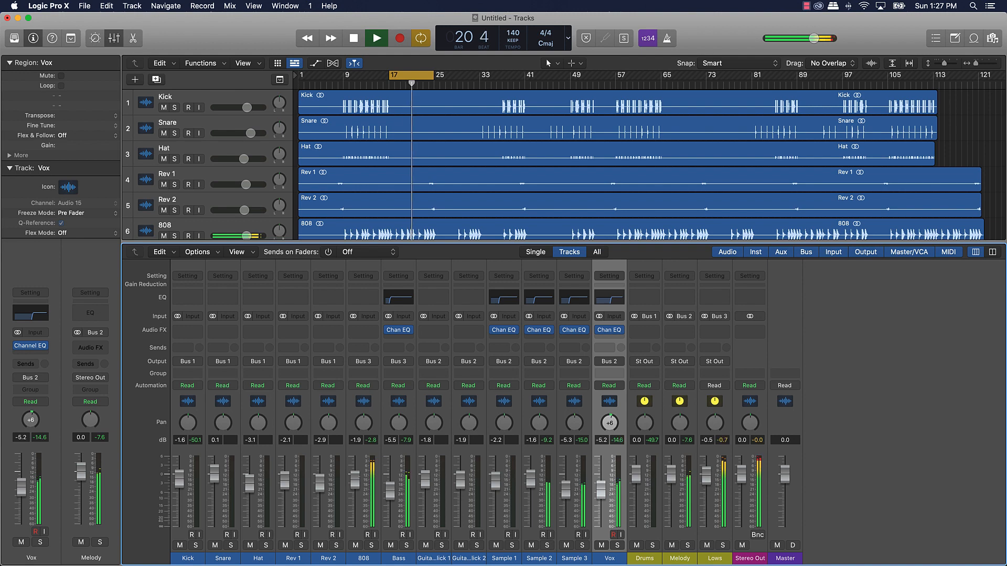
left_click_drag(391, 493, 391, 494)
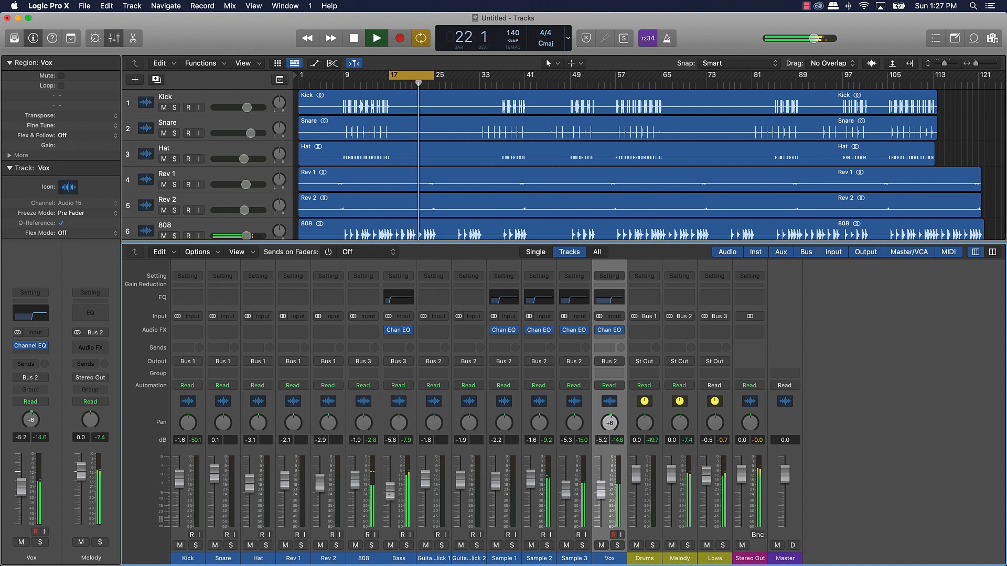
key("space")
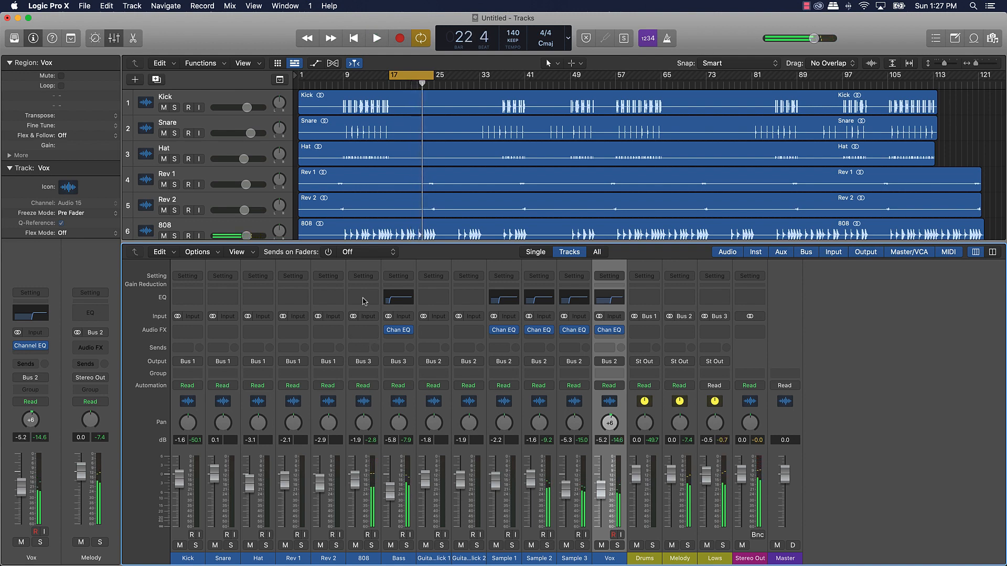
Step: Add a flat Channel EQ to the 808 track, play it to examine its spectrum, and compare it with the Bass EQ
left_click(363, 297)
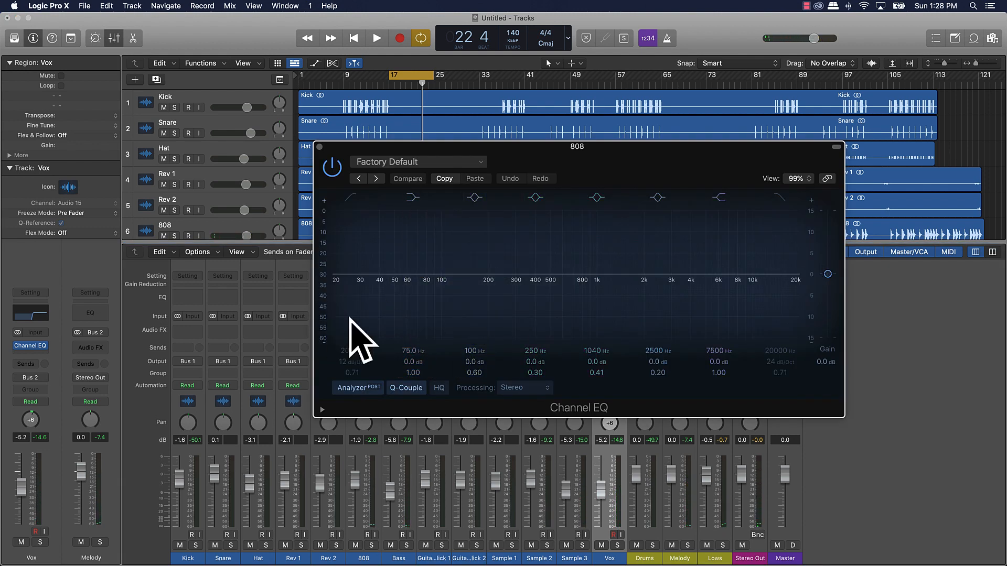
key("space")
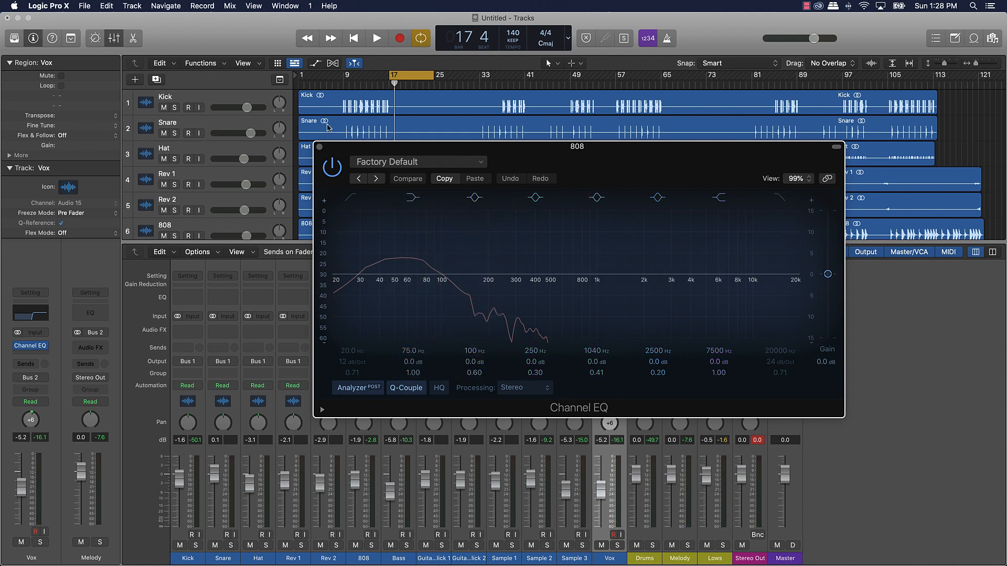
left_click(320, 148)
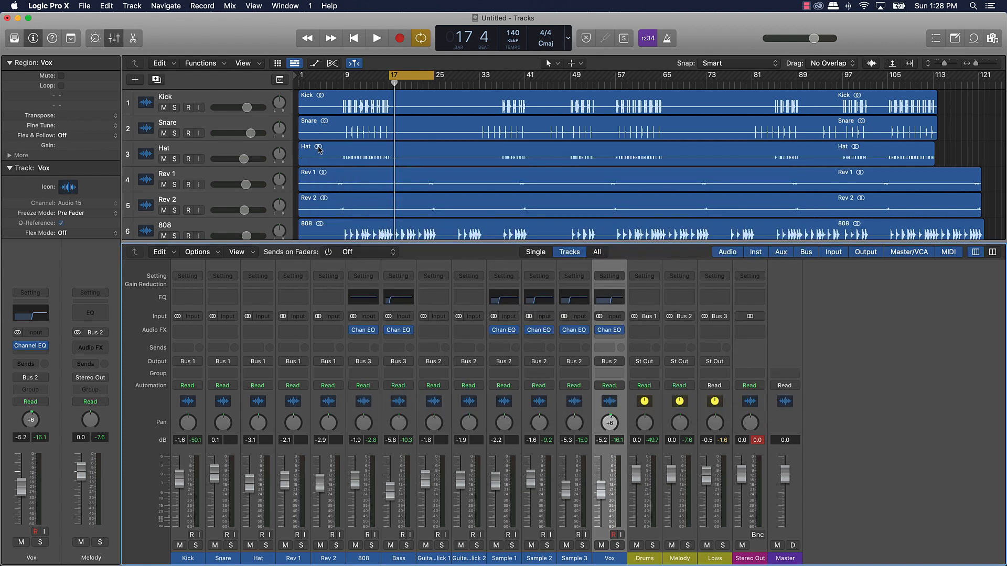
left_click(389, 301)
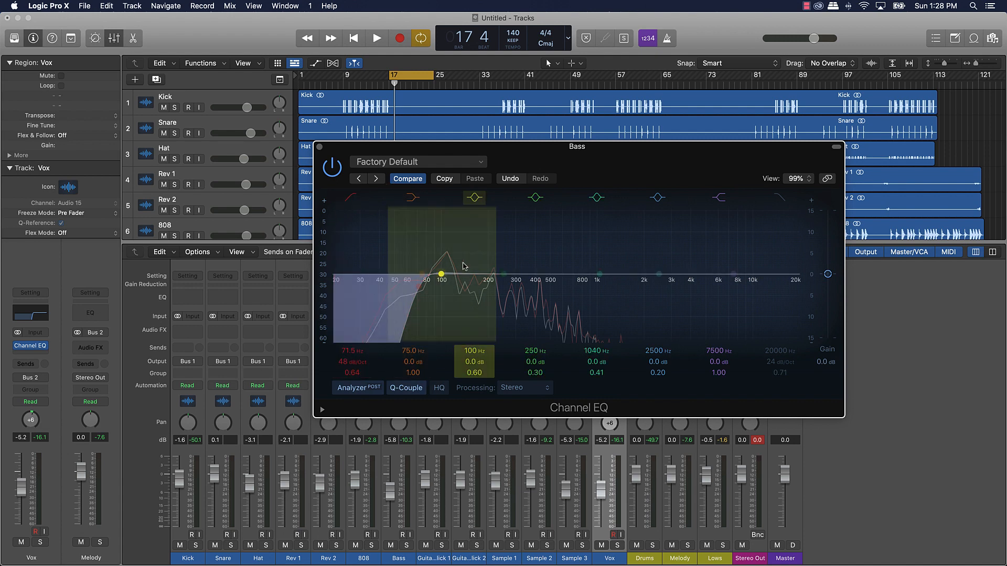
left_click(319, 147)
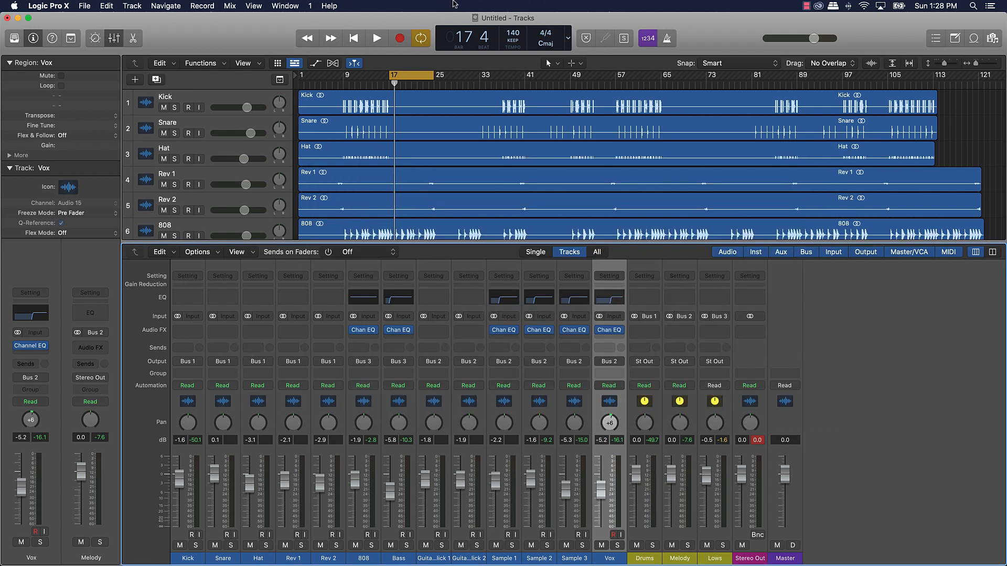
Step: Move the cycle range to bars 9 to 17 and add a Snare Channel EQ with a low cut at about 200 Hz, 48 dB/Oct
left_click_drag(418, 79, 371, 79)
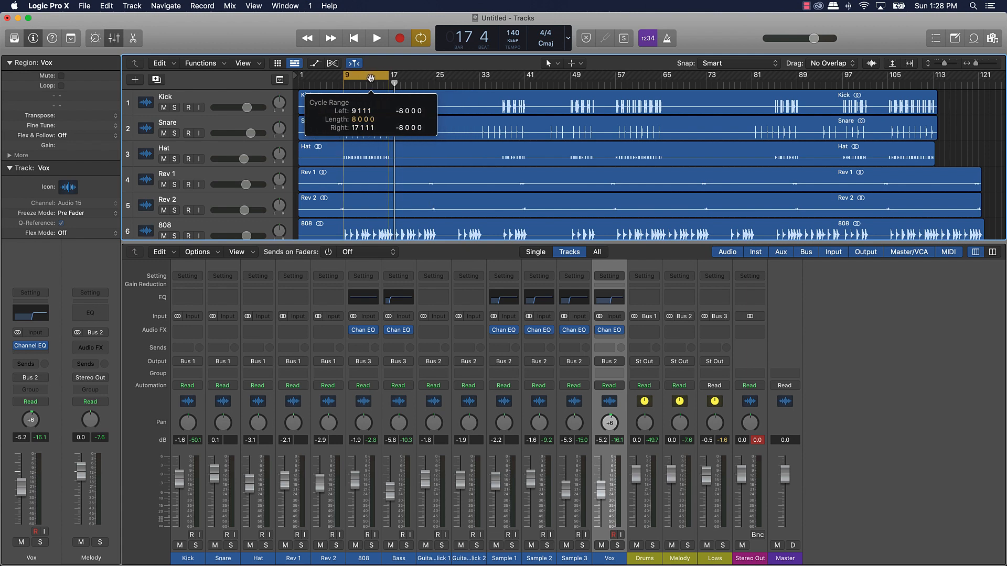
left_click(219, 297)
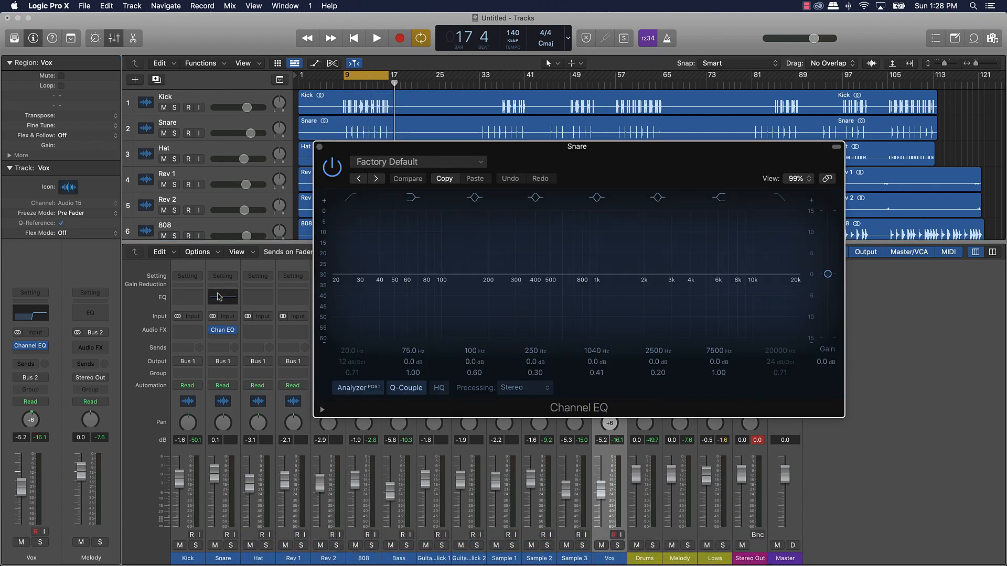
key("space")
left_click(356, 203)
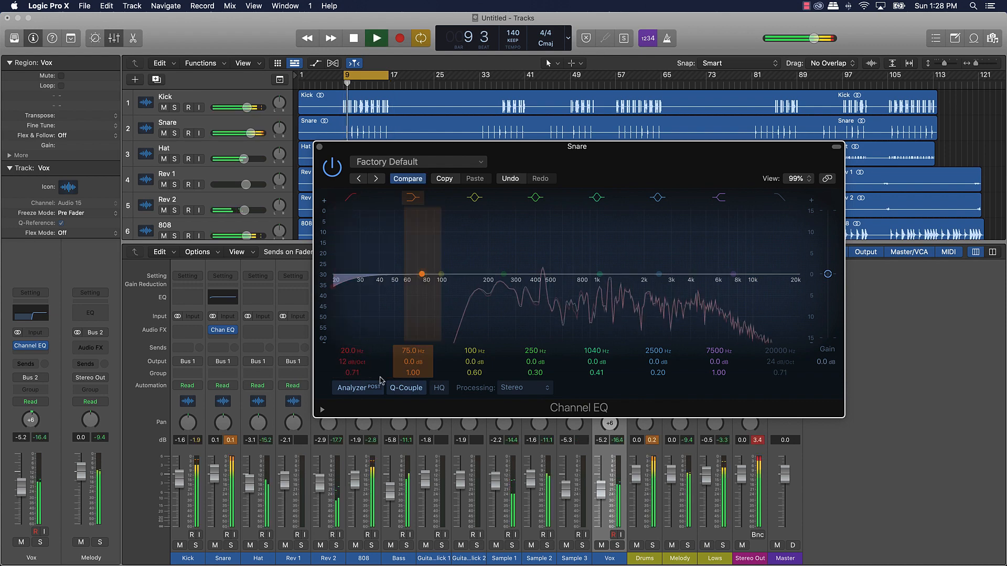
left_click_drag(360, 361, 351, 302)
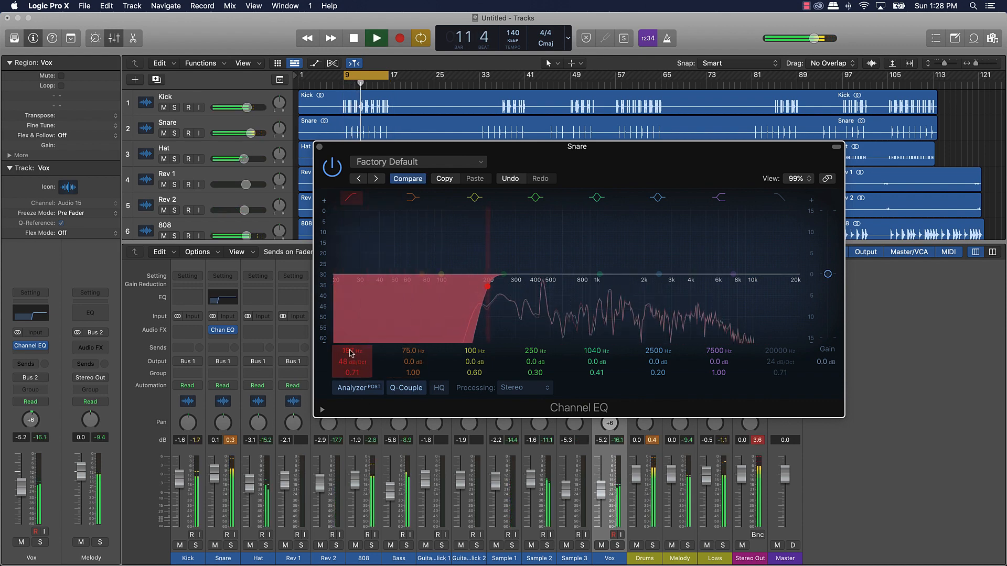
left_click(319, 147)
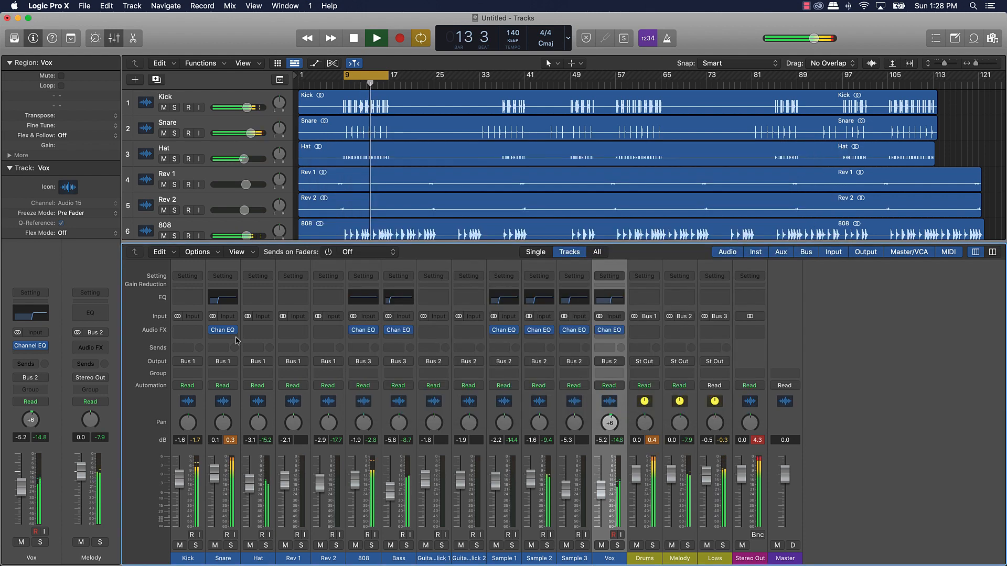
Step: Add a Channel EQ to the Hat track with a low cut at 320 Hz, 48 dB/Oct, and stop playback
left_click(260, 297)
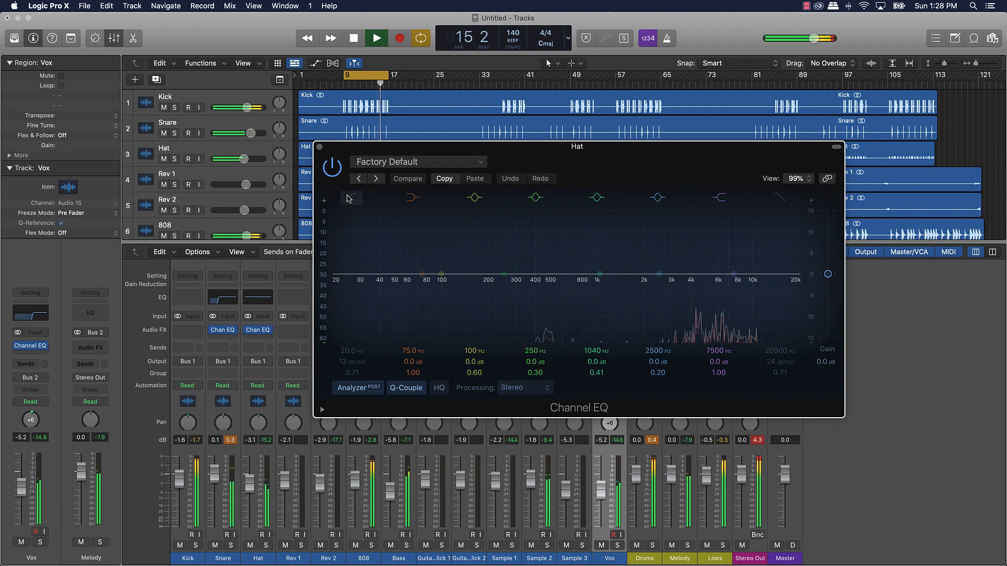
left_click(353, 362)
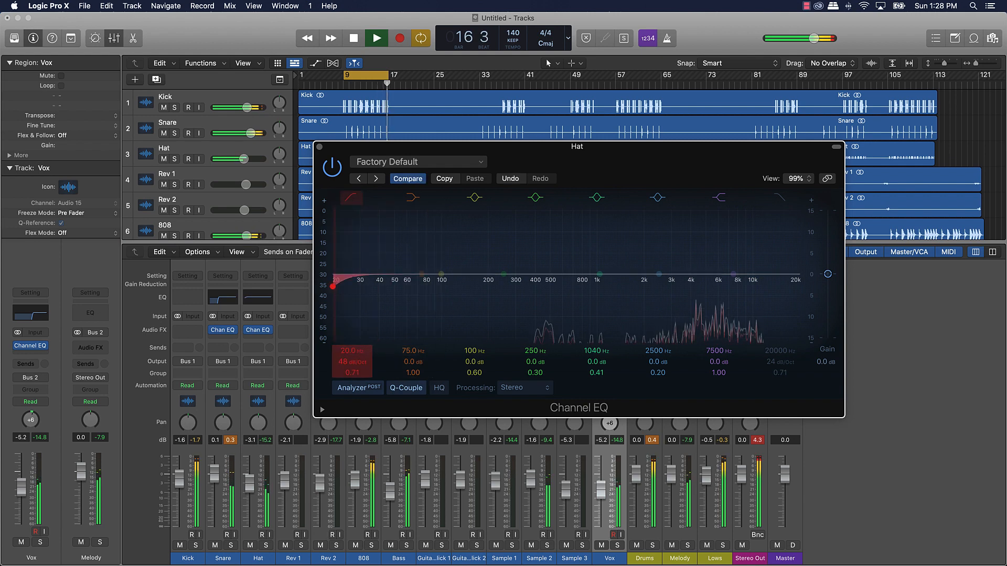
left_click_drag(361, 363, 356, 306)
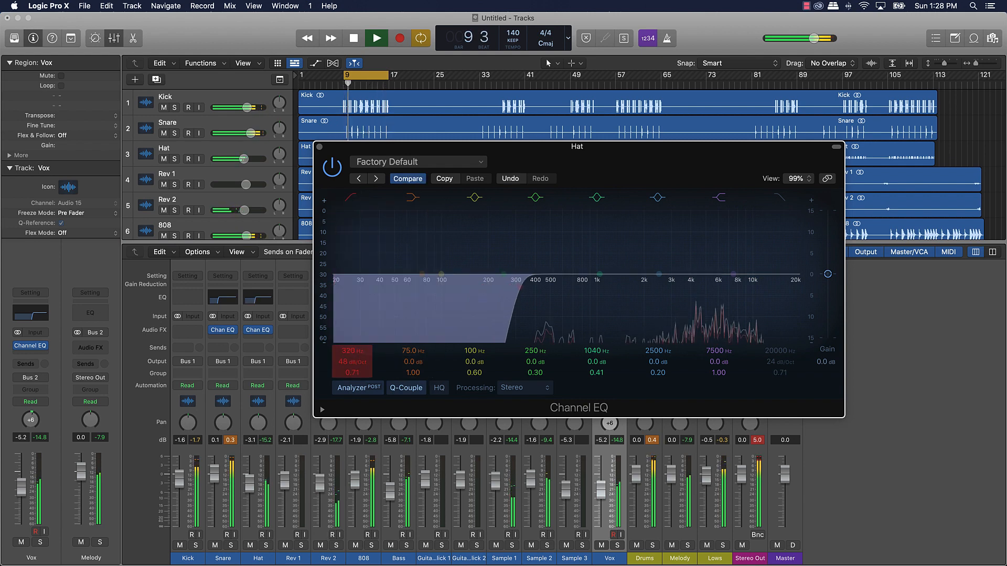
left_click(319, 147)
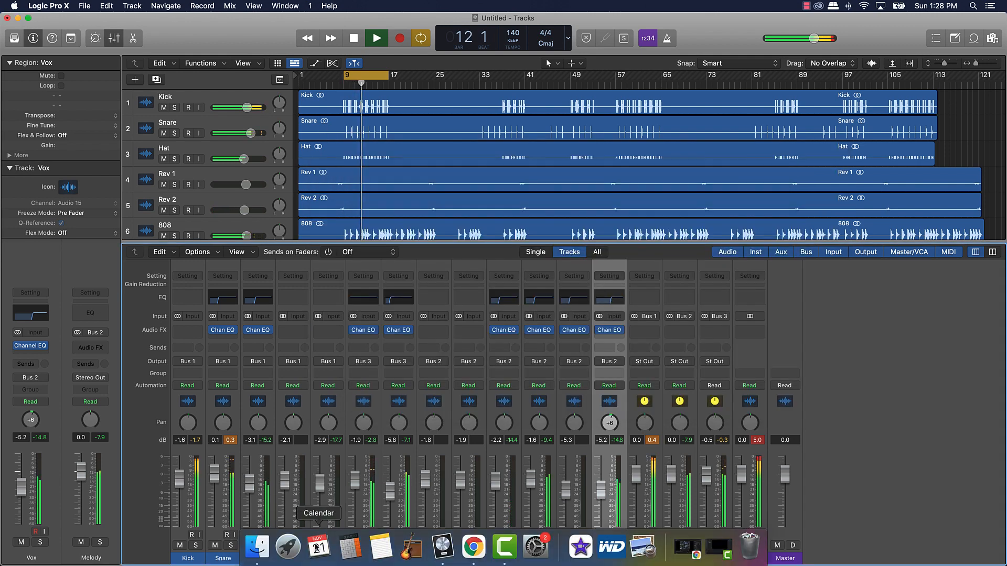
key("space")
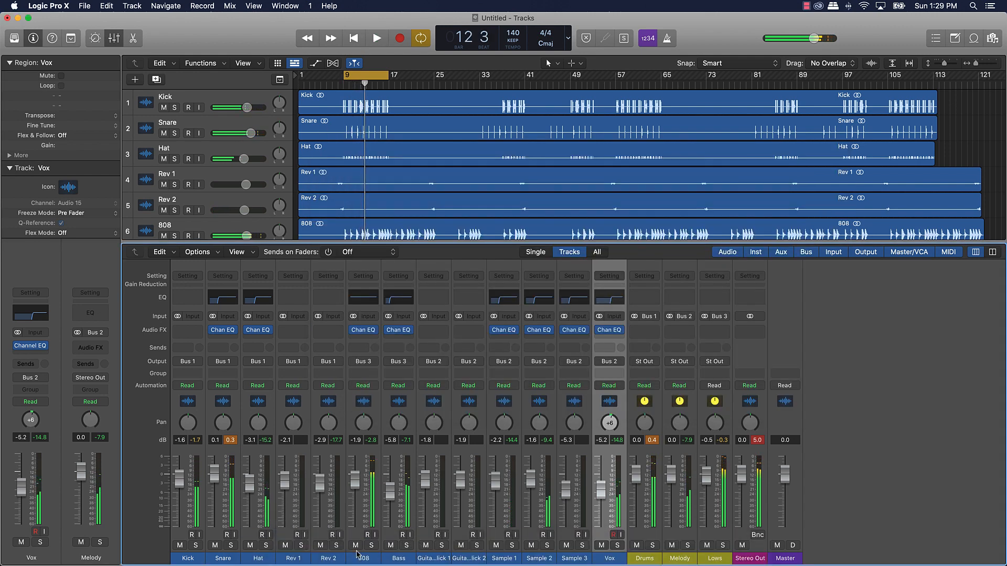
Step: Mute all channels from 808 through Vox, deselect their regions and reset the mixer's peak level displays
left_click_drag(357, 552, 599, 543)
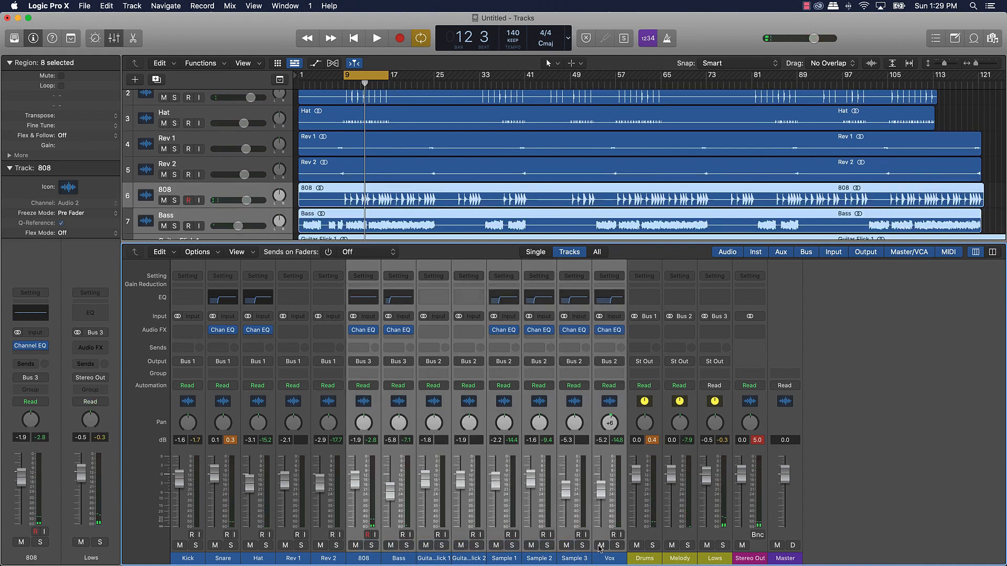
left_click(601, 546)
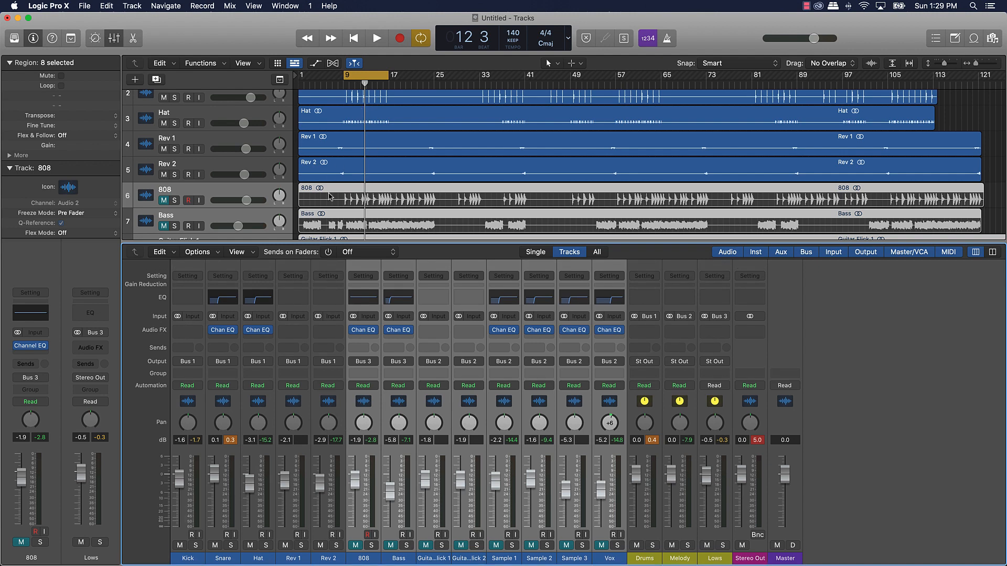
scroll(330, 197, "down", 10)
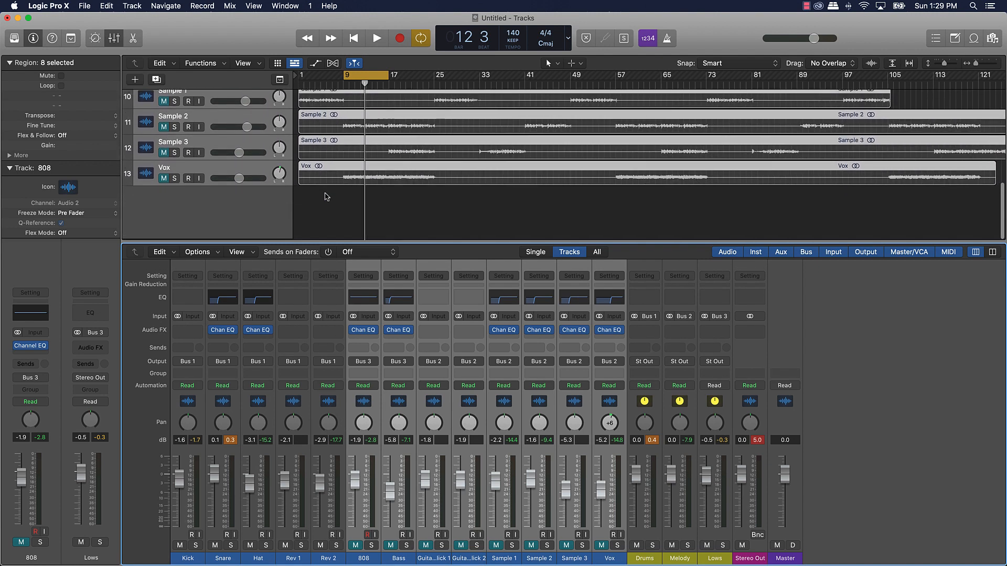
left_click(326, 197)
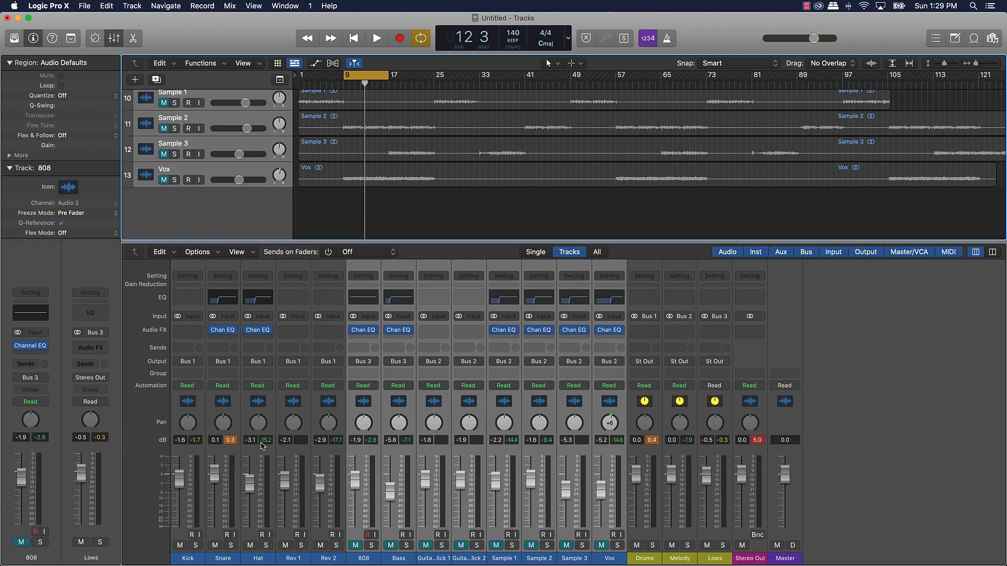
left_click(234, 441)
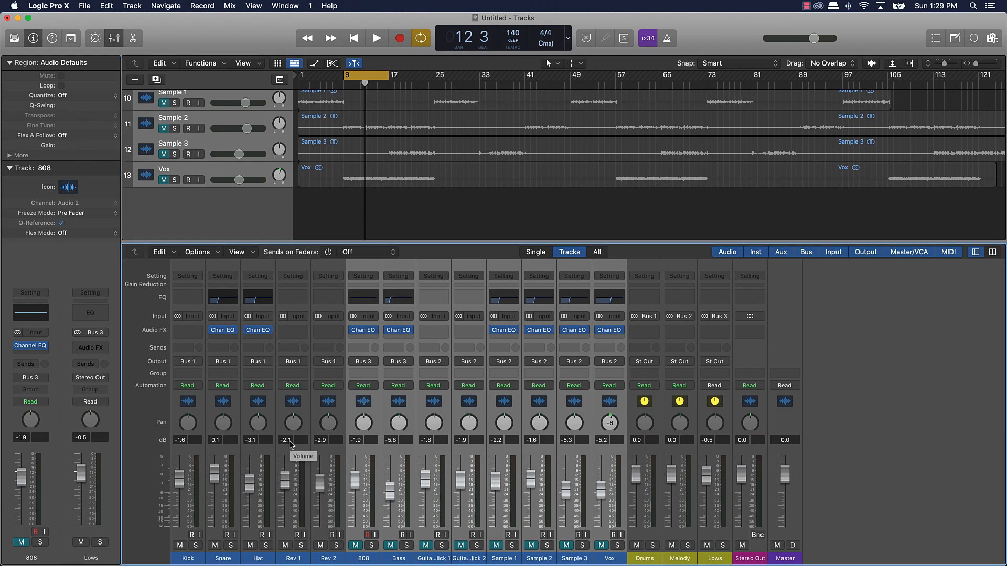
Step: Play the drums from bar 9, unmute the 808 and lower its volume to -4.4 dB
key("space")
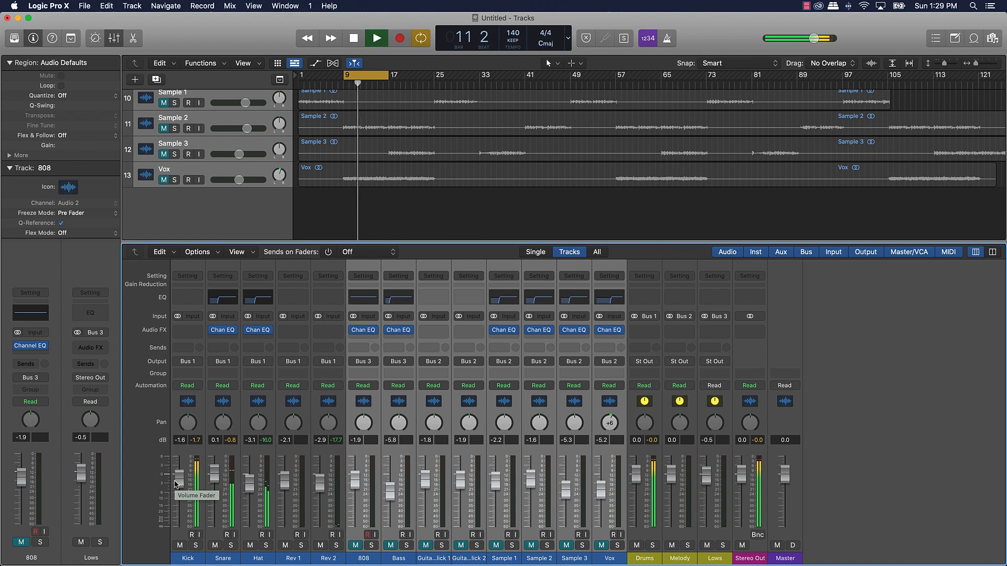
key("space")
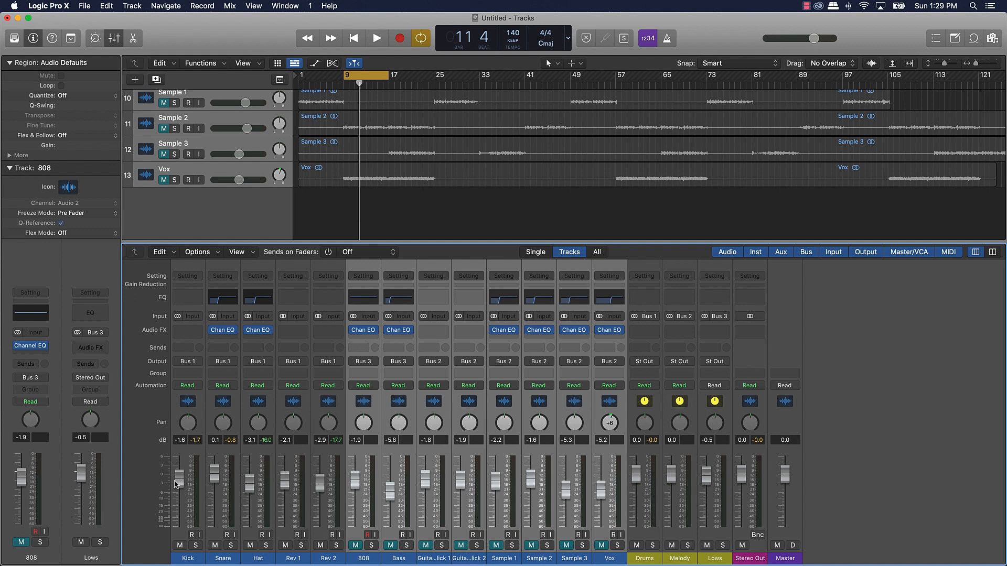
key("space")
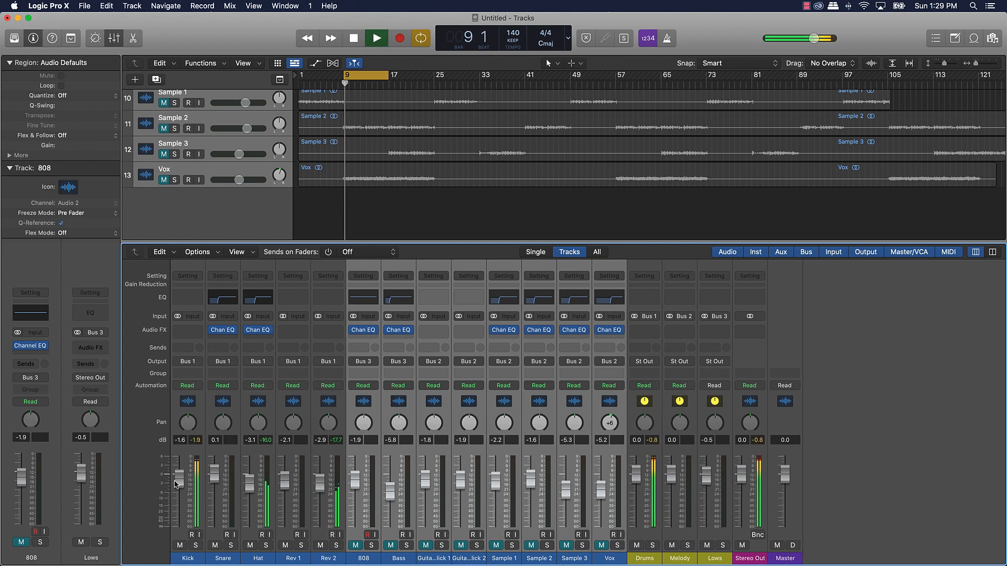
left_click(356, 546)
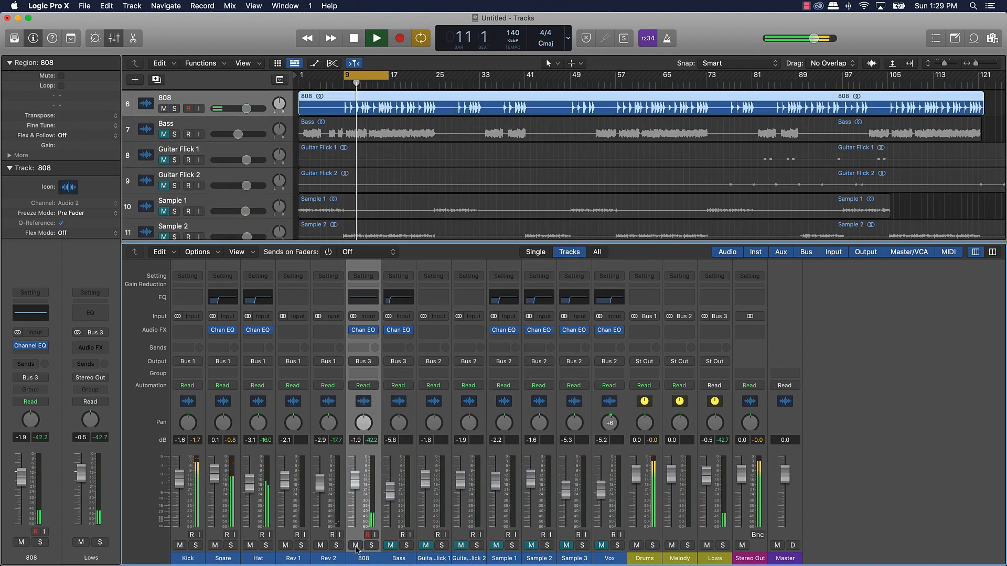
left_click_drag(360, 466, 360, 474)
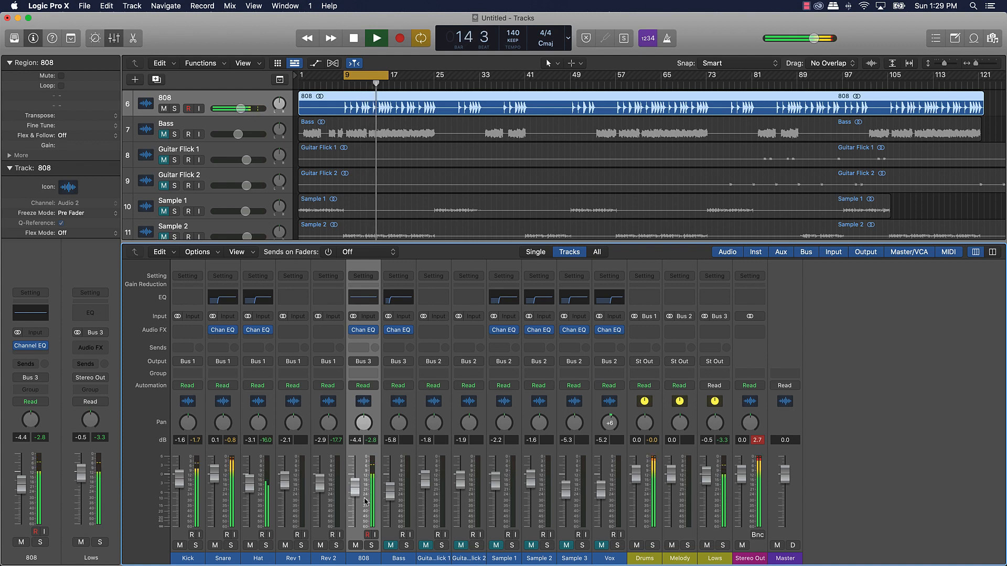
Step: Unmute Bass, Samples 1 to 3 and Vox; set Bass to -9.4, 808 to -4.7, Sample 2 to -4.0, Sample 3 to -7.0, Vox to -9.8 dB
left_click(390, 546)
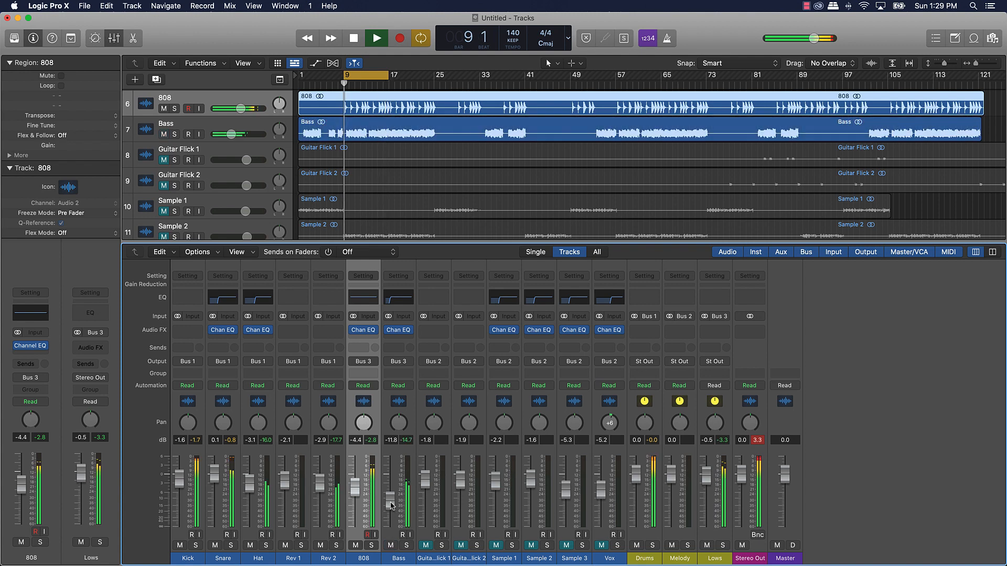
left_click_drag(390, 501, 390, 495)
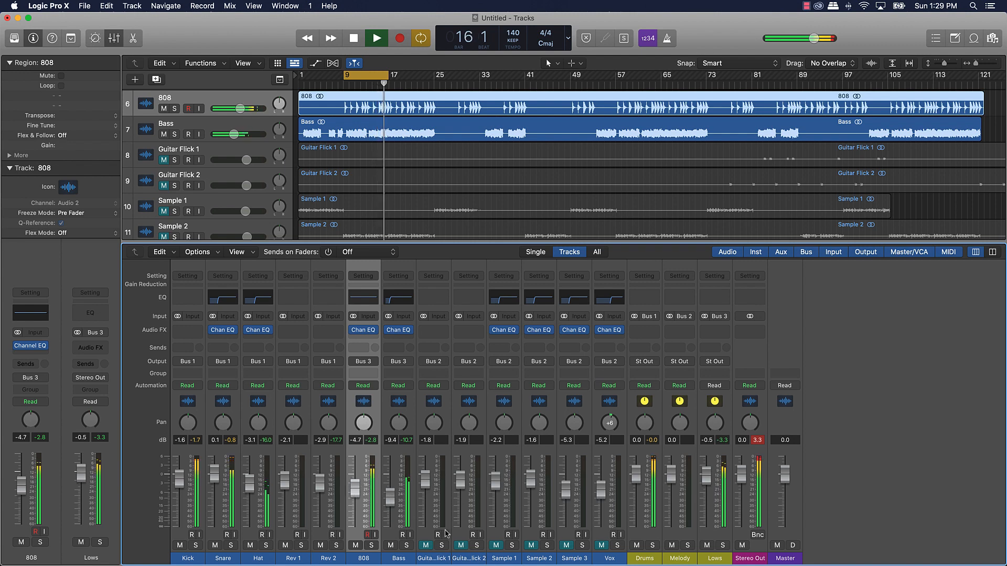
left_click(496, 546)
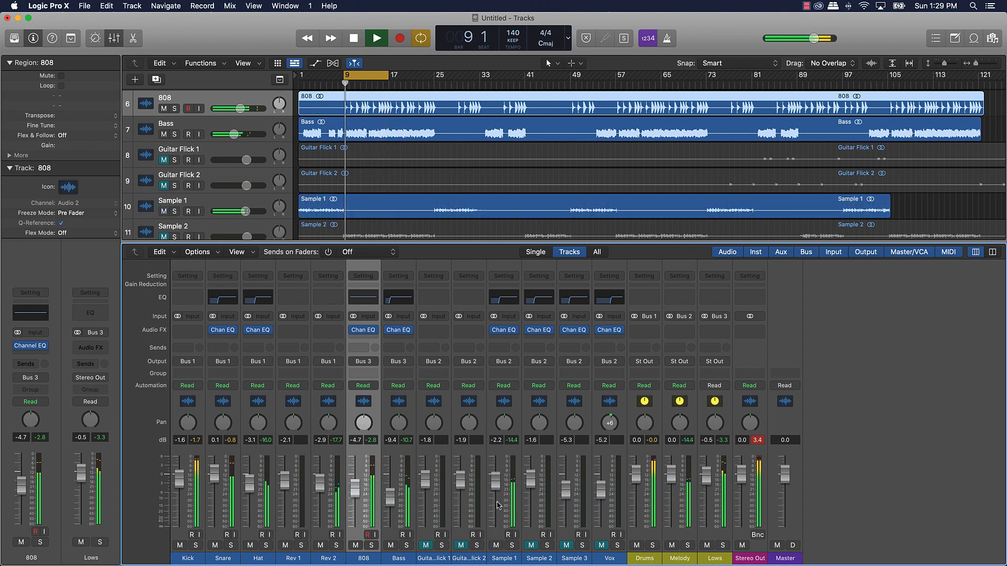
left_click(532, 545)
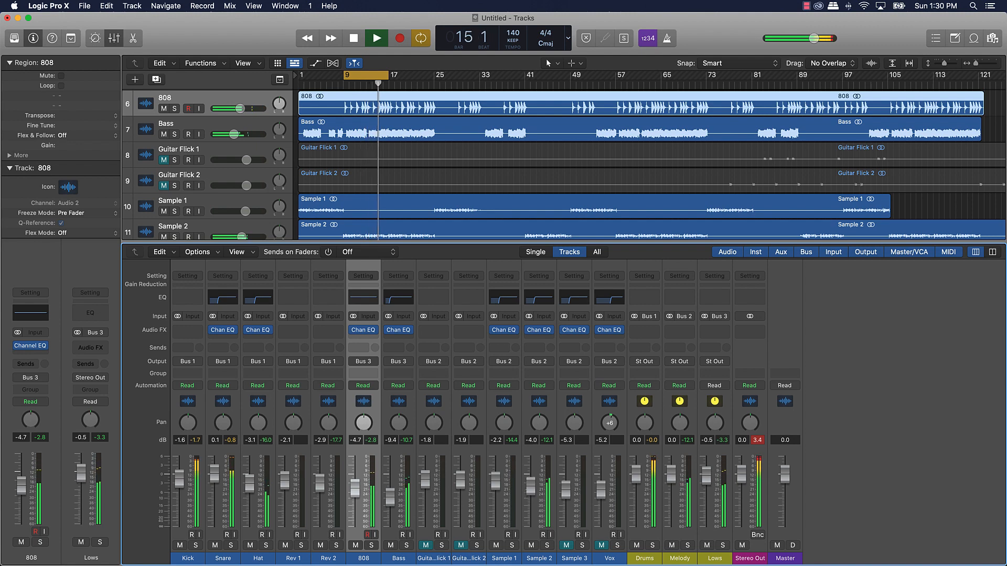
left_click(579, 547)
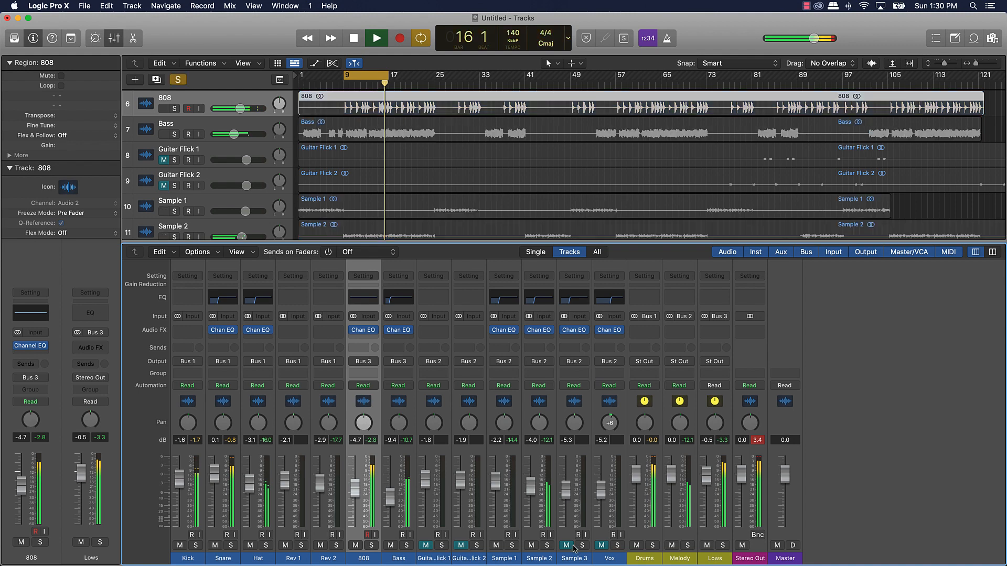
left_click(578, 546)
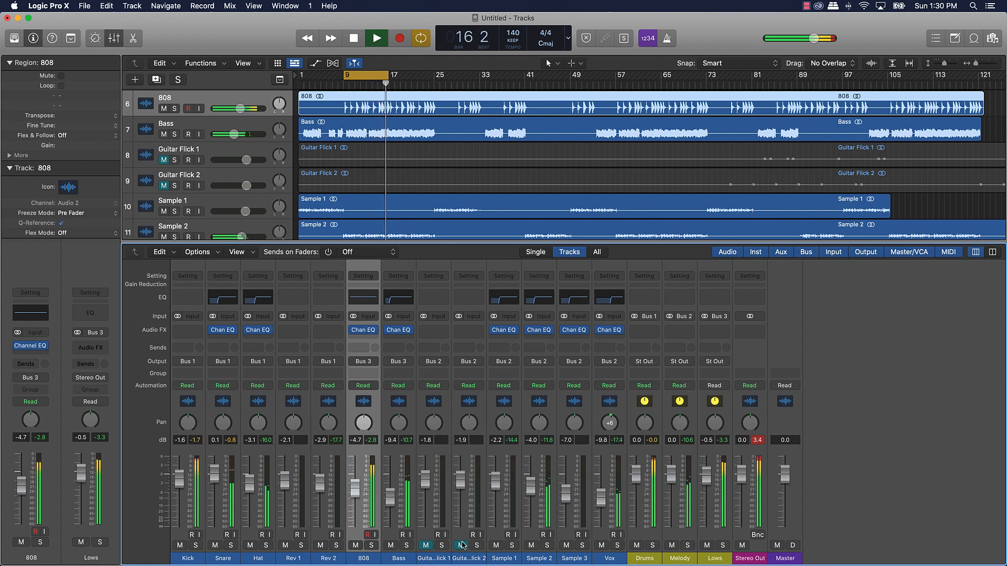
Step: Turn off cycle mode and resume playback from about bar 14 with the Sample and Vox tracks in view
key("space")
left_click(371, 79)
left_click(370, 79)
key("space")
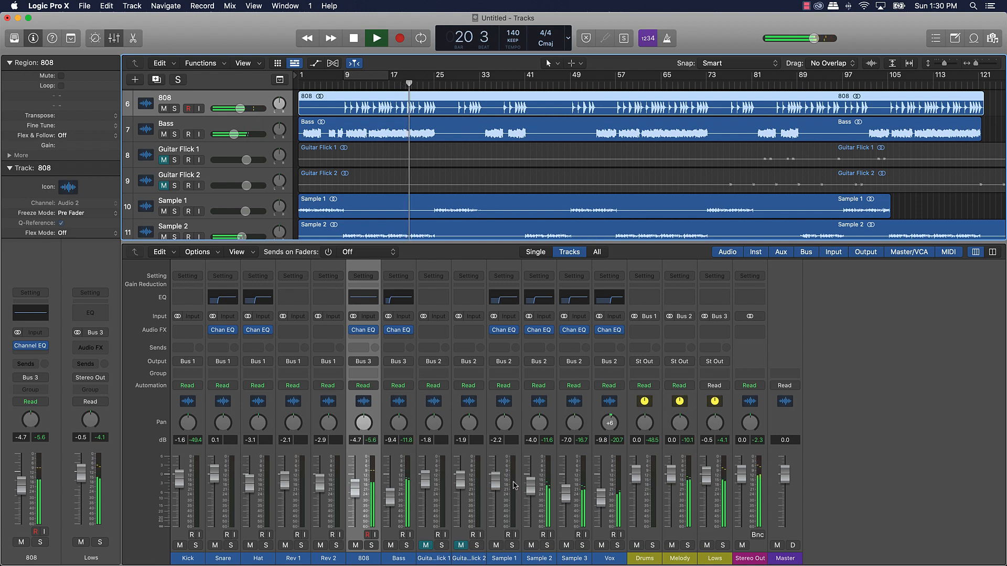
scroll(417, 173, "down", 4)
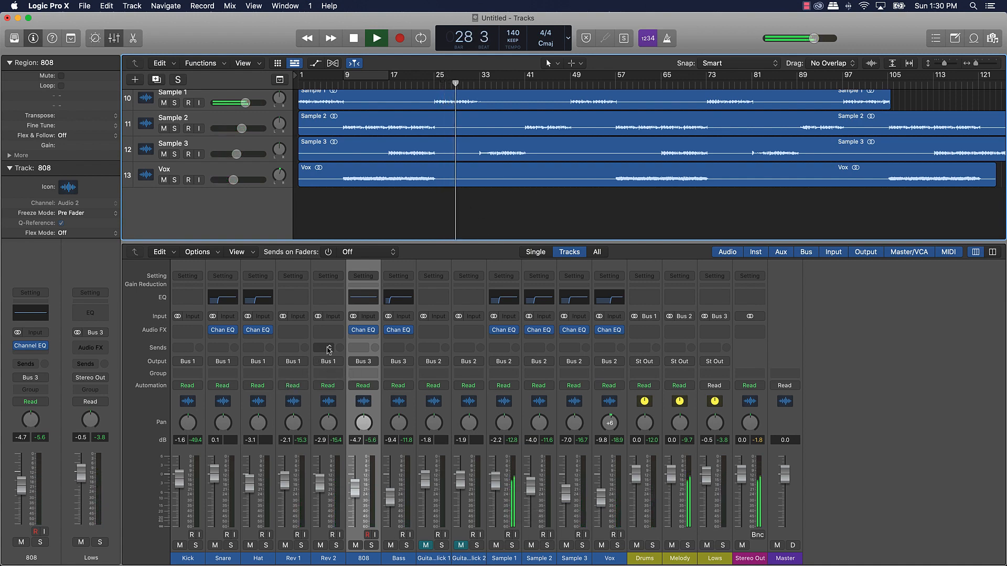
Step: Enable a high cut at 875 Hz, 24 dB/Oct, in the 808's Channel EQ, close it and deselect the region
left_click(363, 302)
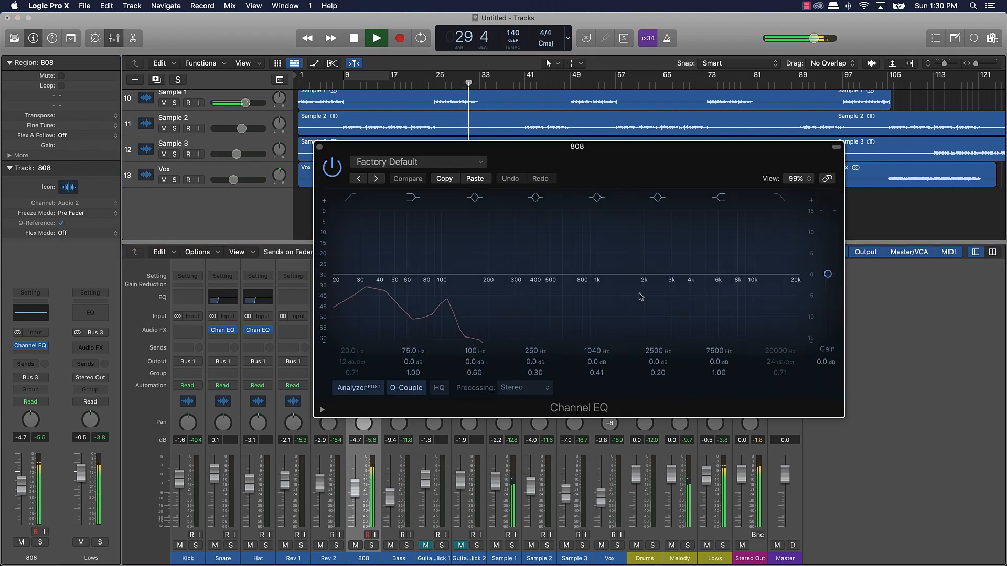
left_click(776, 353)
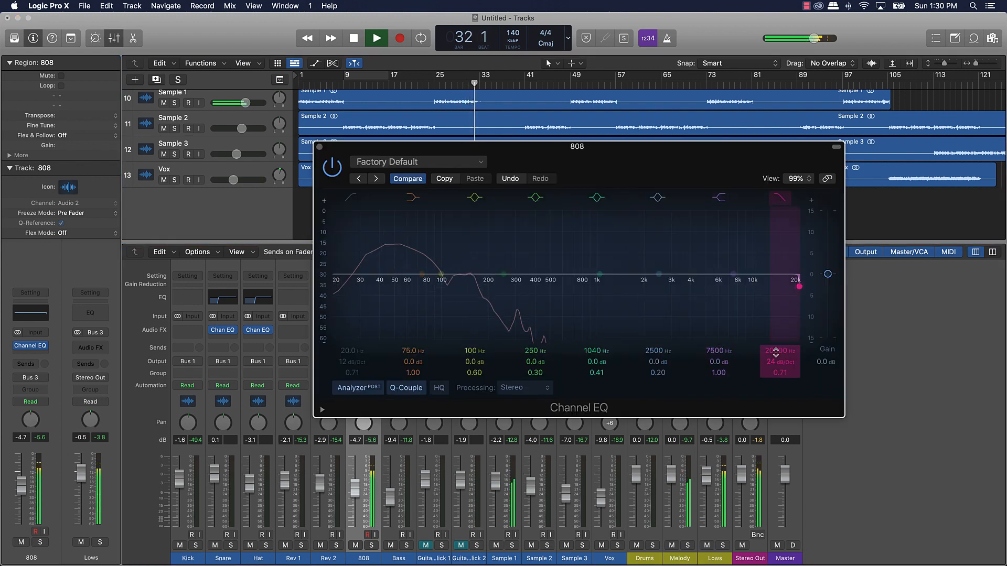
left_click_drag(776, 353, 776, 391)
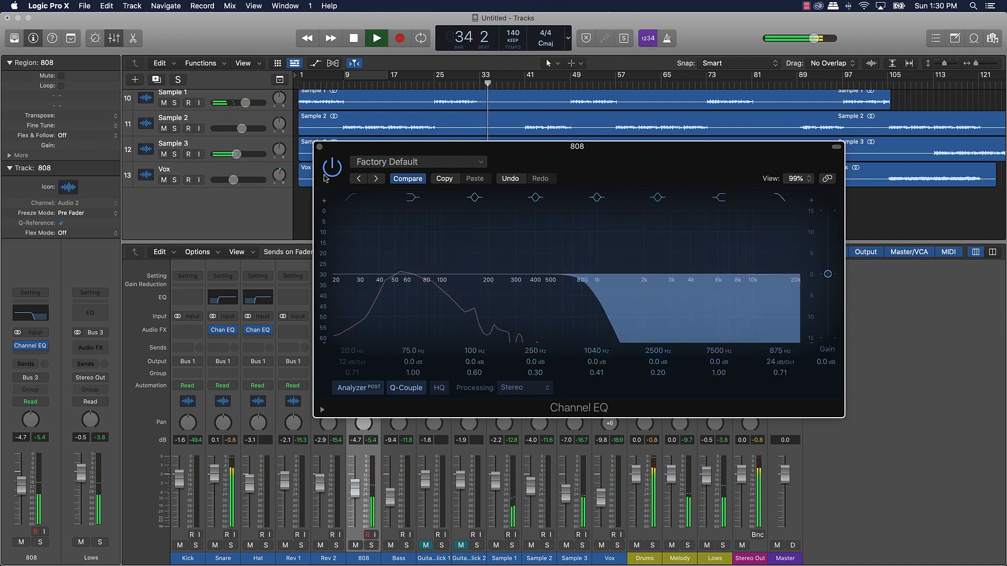
left_click(319, 147)
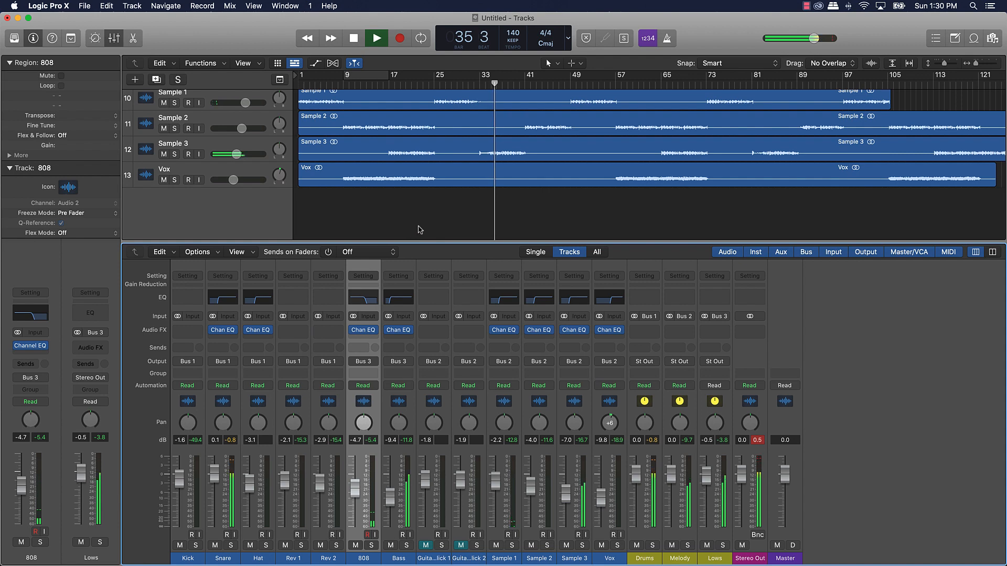
left_click(420, 229)
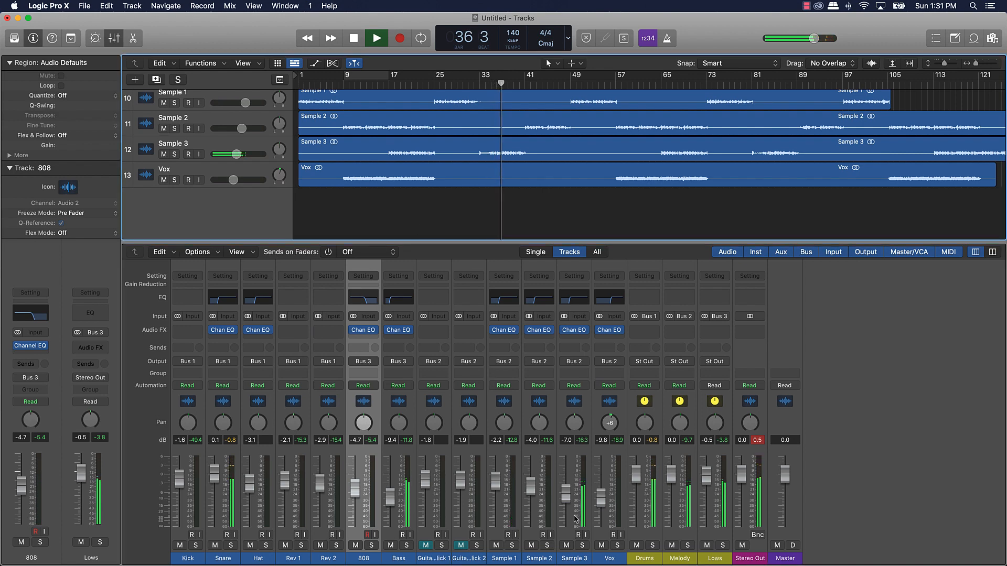
Step: Raise Sample 3 to -6.2 dB and unmute Guitar Flick 1 and Guitar Flick 2
left_click_drag(566, 500, 566, 499)
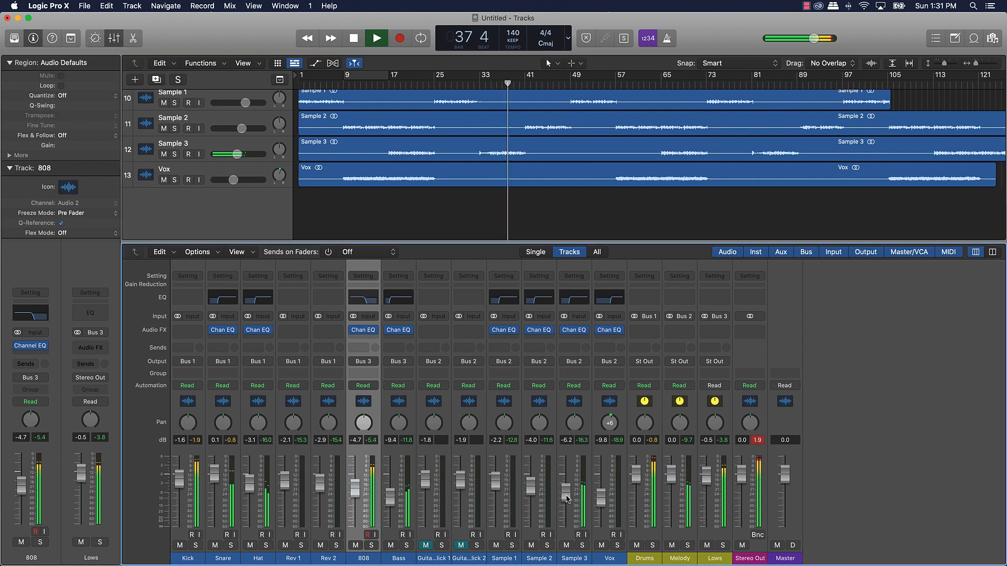
left_click(425, 545)
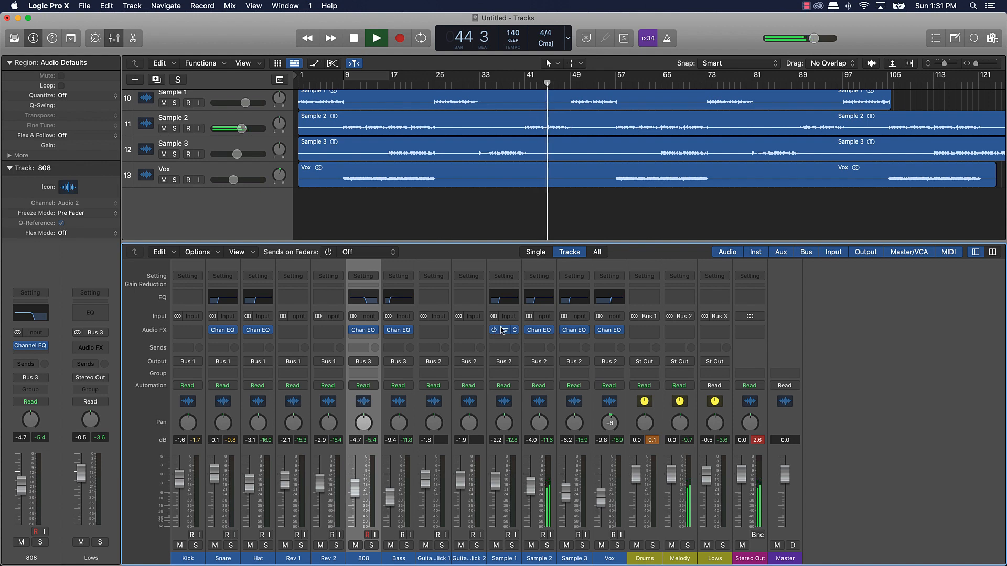
Step: Copy Sample 1's Channel EQ to Rev 1, Rev 2, Guitar Flick 1 and Guitar Flick 2, and raise Bass to -6.6 dB
left_click_drag(502, 330, 295, 328)
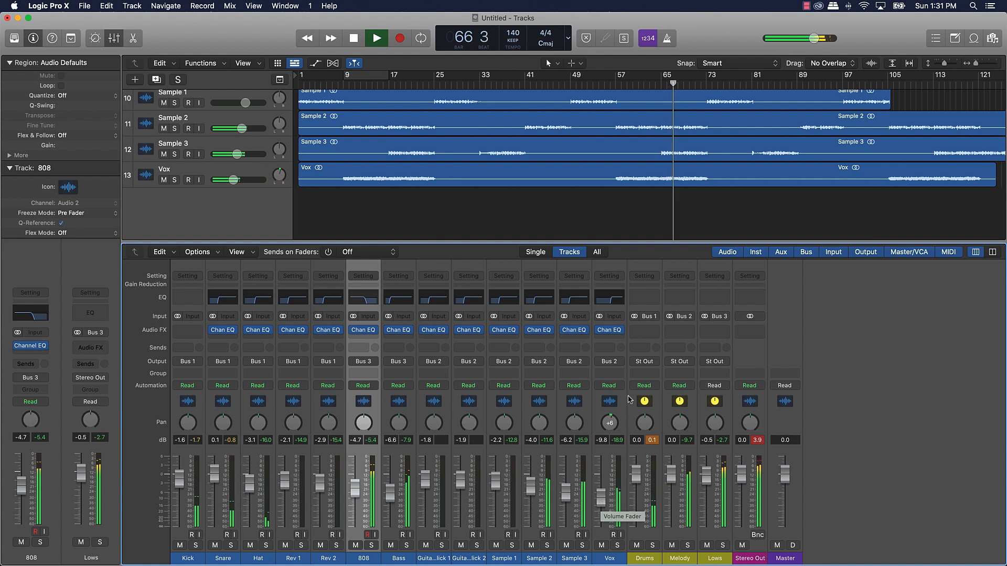
Step: Pan the Vox to -8, stop playback and return the playhead to the start of the song
left_click_drag(610, 421, 610, 425)
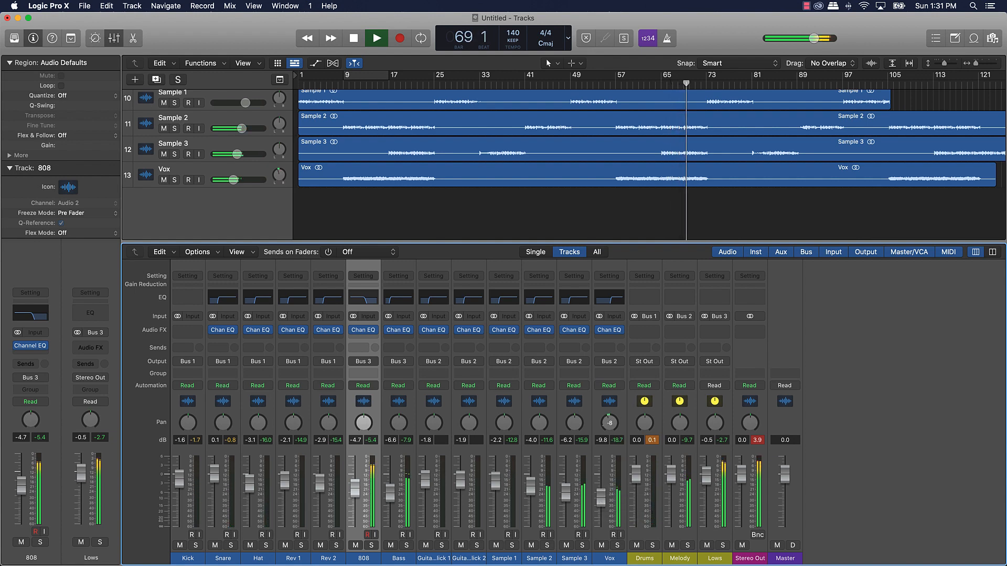
left_click_drag(610, 426, 609, 428)
key("space")
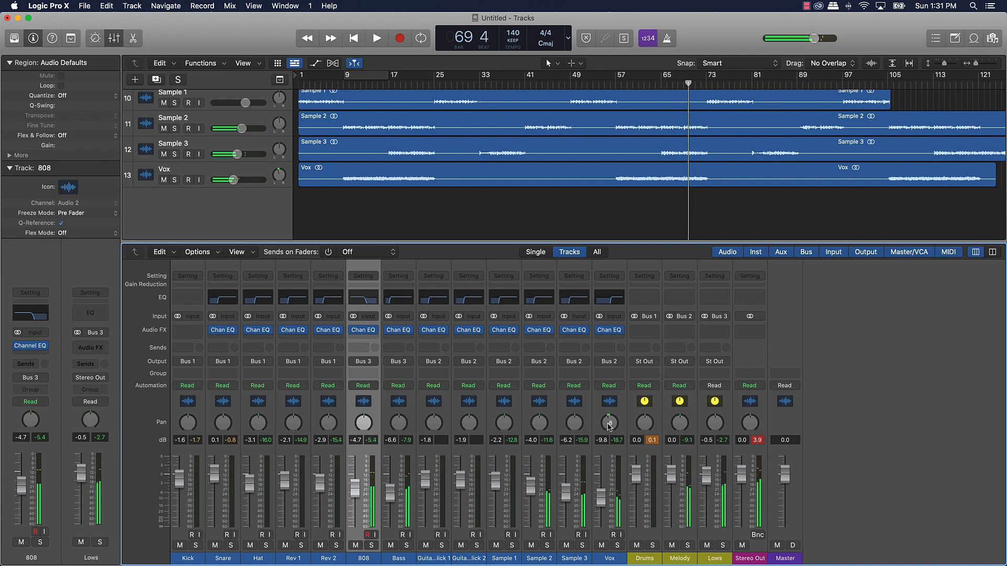
key("Return")
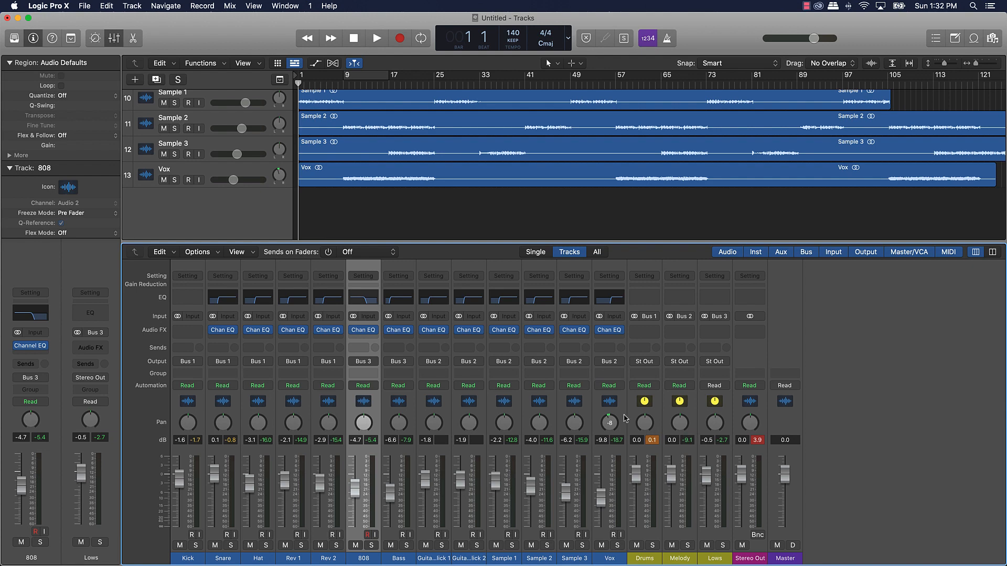
Step: Play from the start and pan Sample 1 to +8, Rev 1 to +16 and Vox to -12, lowering Rev 1 to -3.5 dB
key("space")
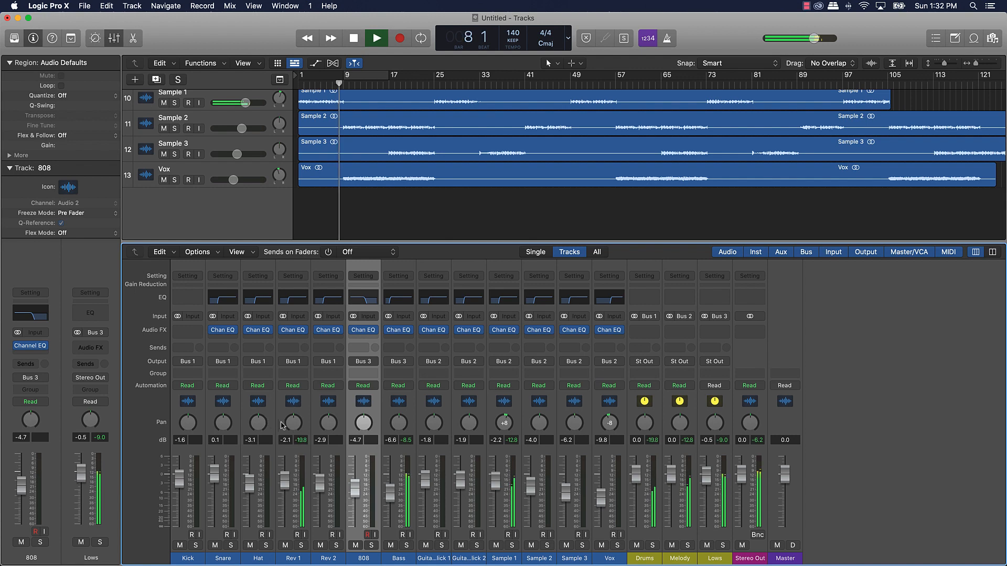
left_click_drag(292, 426, 292, 417)
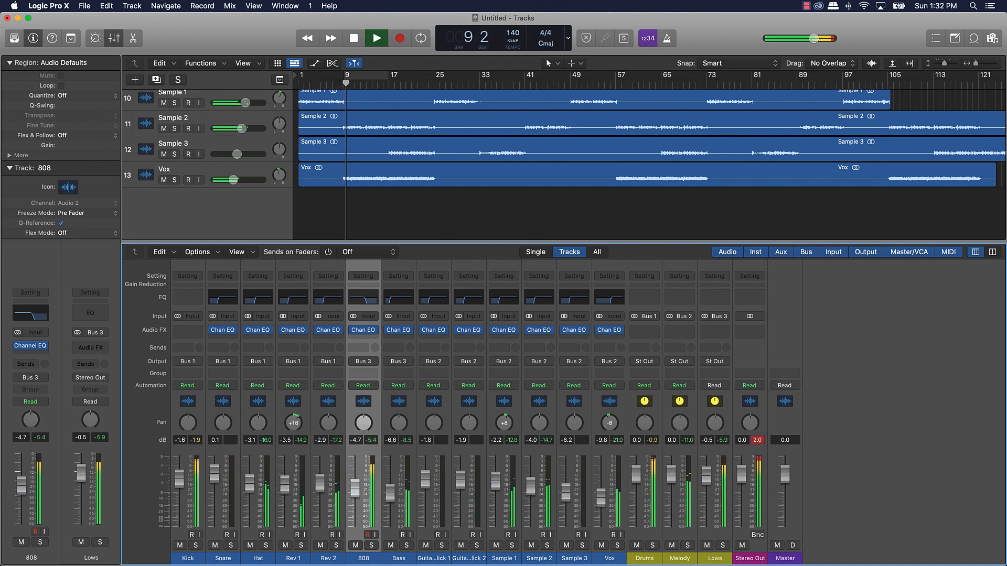
left_click_drag(603, 428, 603, 432)
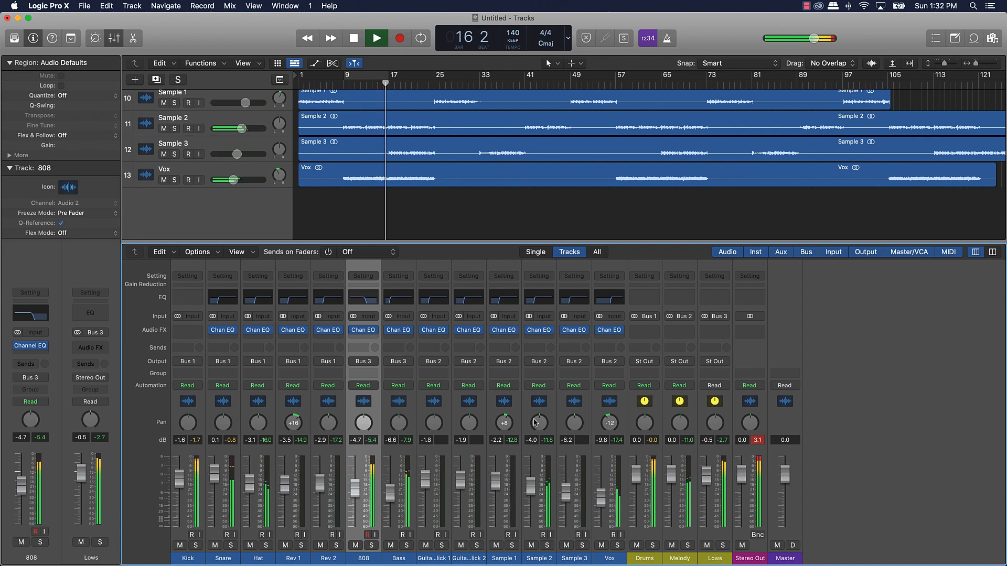
Step: Pan Sample 2 to +10, Sample 3 to +5 and Hat to -4, and lower Rev 1 to -5.0 dB
left_click_drag(537, 421, 574, 413)
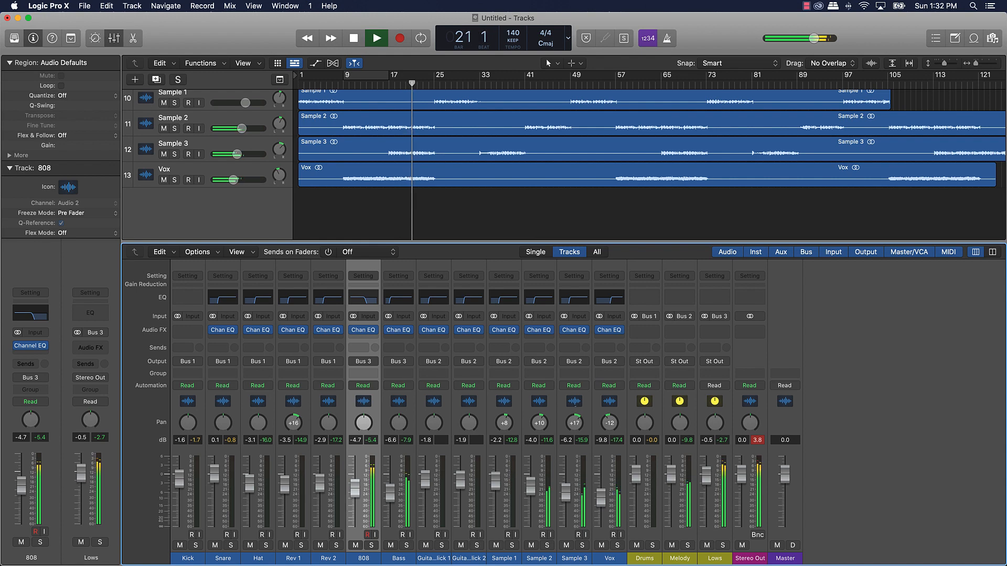
left_click_drag(574, 414, 574, 420)
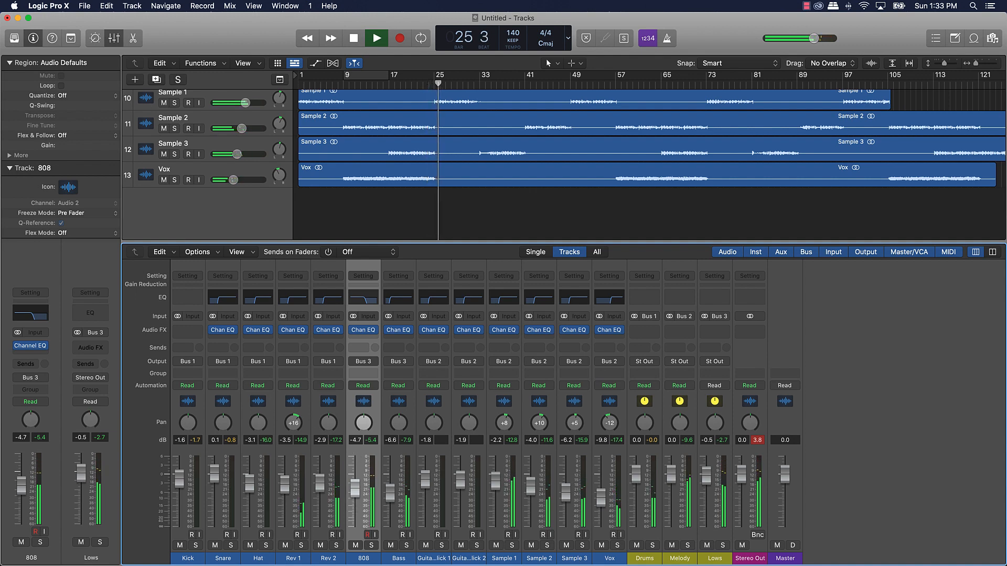
left_click_drag(284, 482, 285, 489)
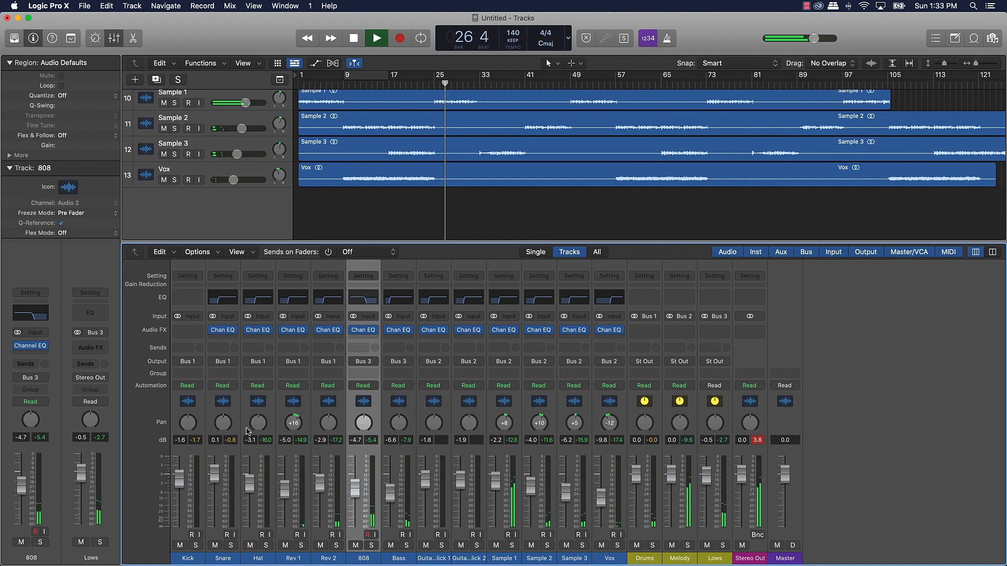
left_click_drag(257, 424, 257, 427)
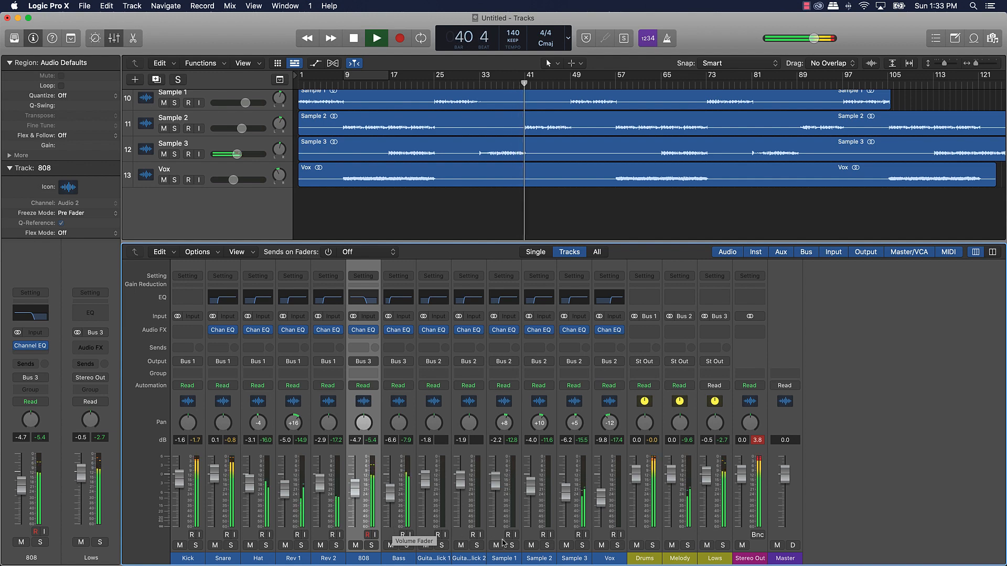
Step: Lower all channels from Kick through Vox together by about 1.4 dB, bringing Kick to -3.0 dB, and reset the peak level displays
left_click_drag(603, 560, 180, 483)
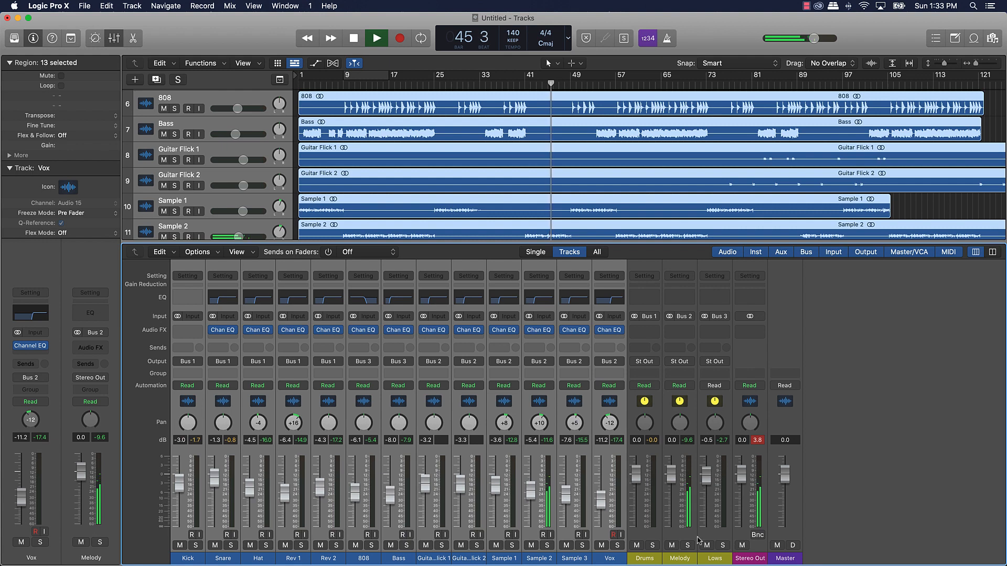
left_click(678, 535)
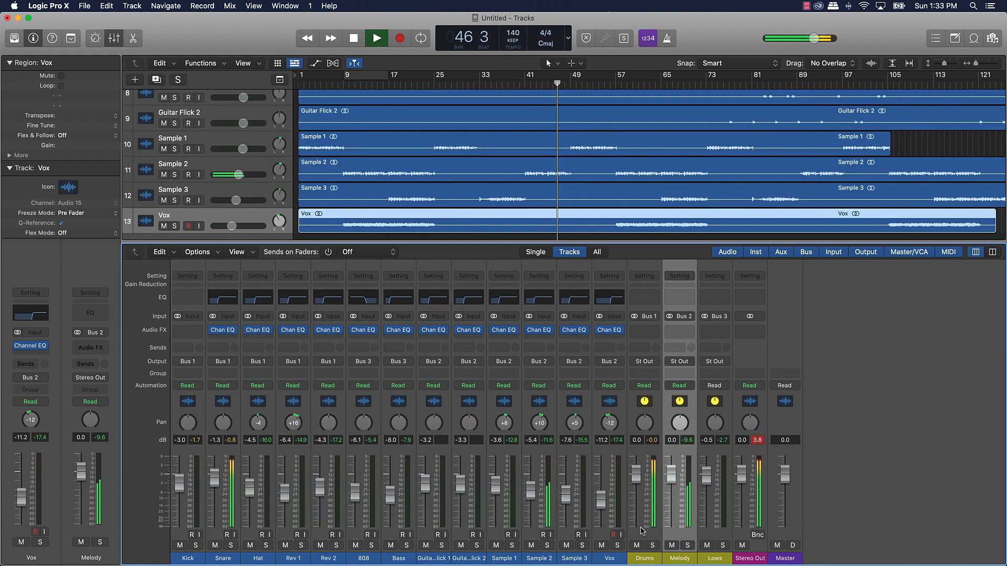
left_click(751, 443)
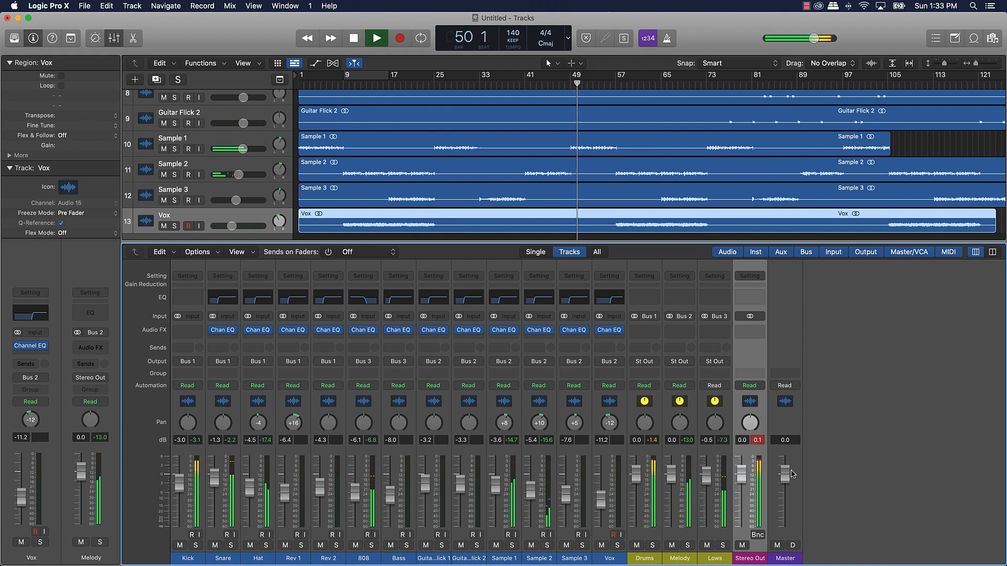
Step: Lower the Drums, Melody and Lows buses together to -0.7, -0.7 and -1.2 dB, and reset the peak level displays
left_click_drag(701, 537, 643, 536)
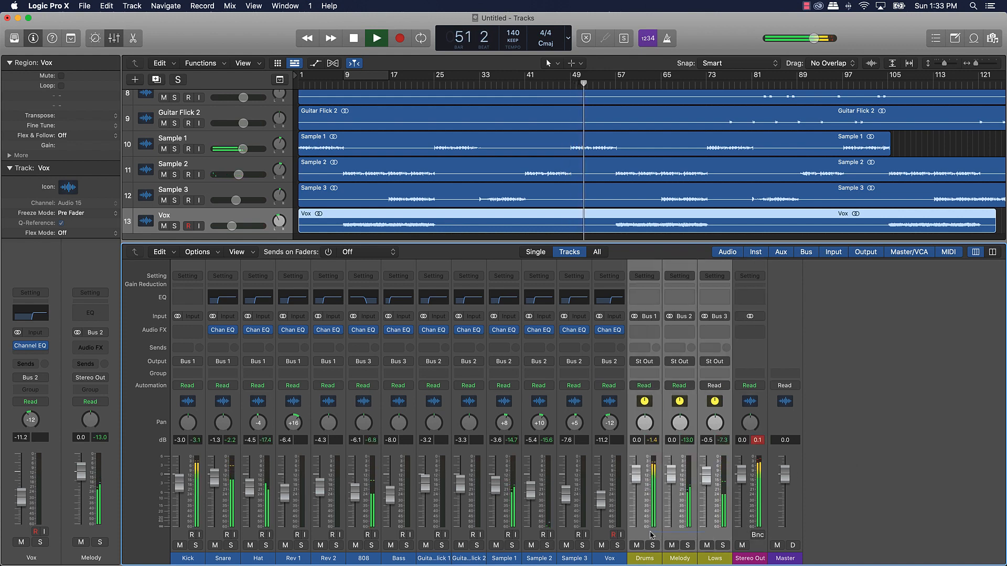
left_click_drag(637, 481, 638, 483)
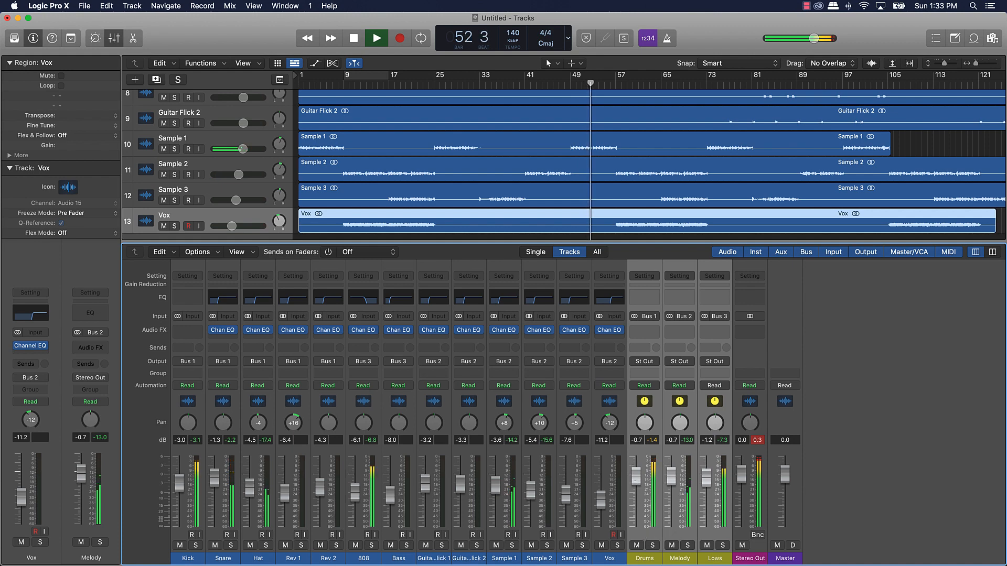
left_click(758, 439)
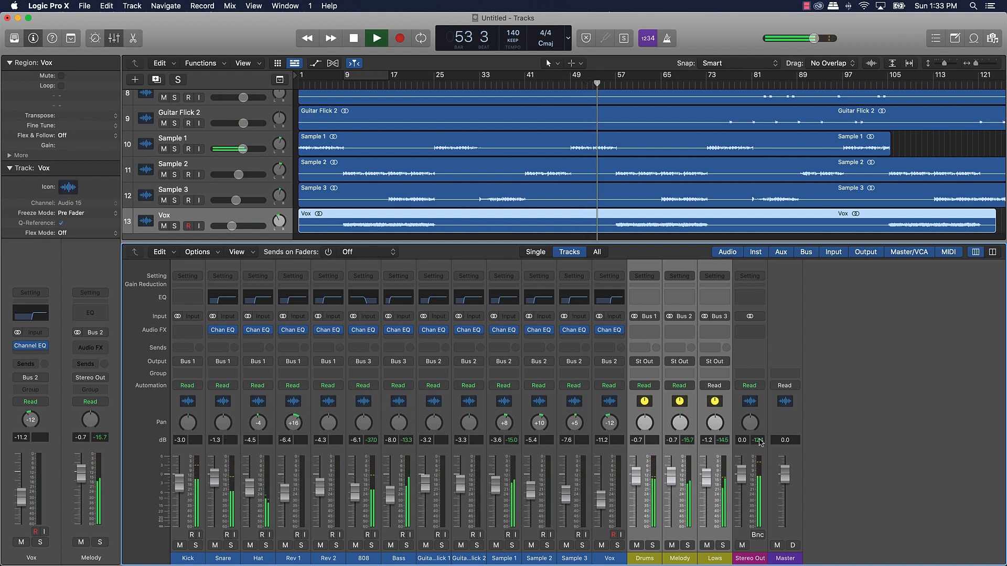
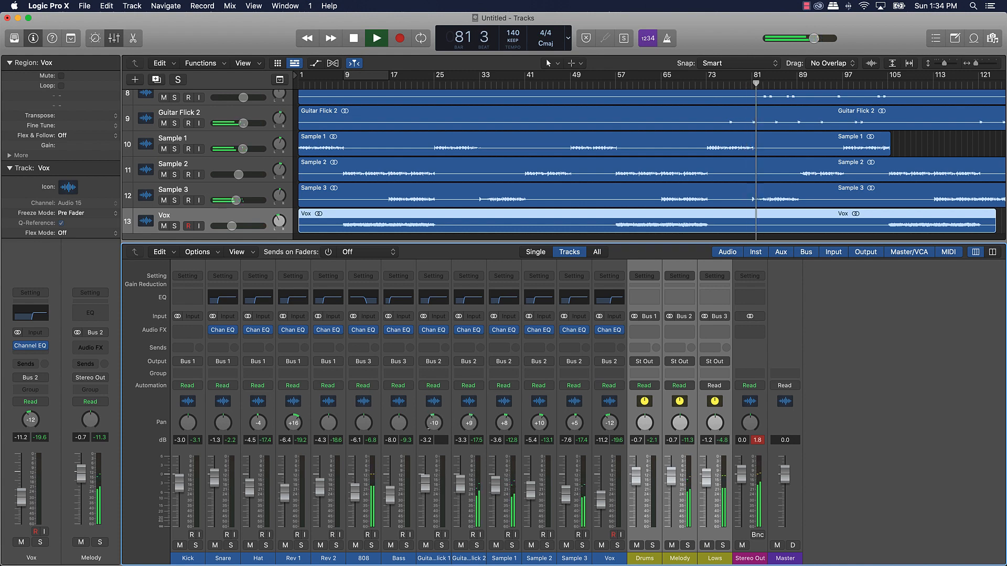
Step: Pan Guitar Flick 1 to -27 and Guitar Flick 2 to -26, set them to -3.4 and -4.1 dB, and stop playback
left_click_drag(469, 423, 469, 441)
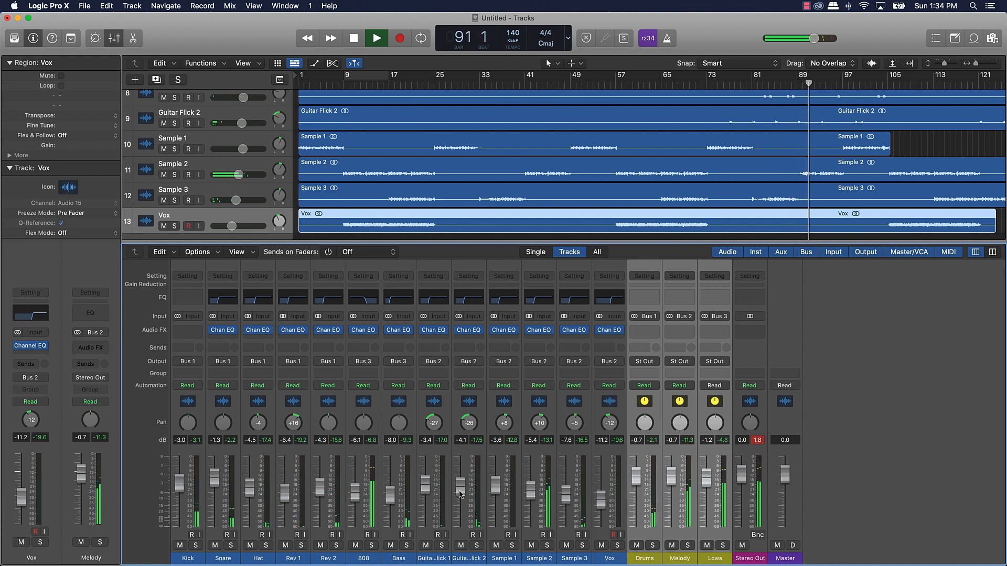
key("space")
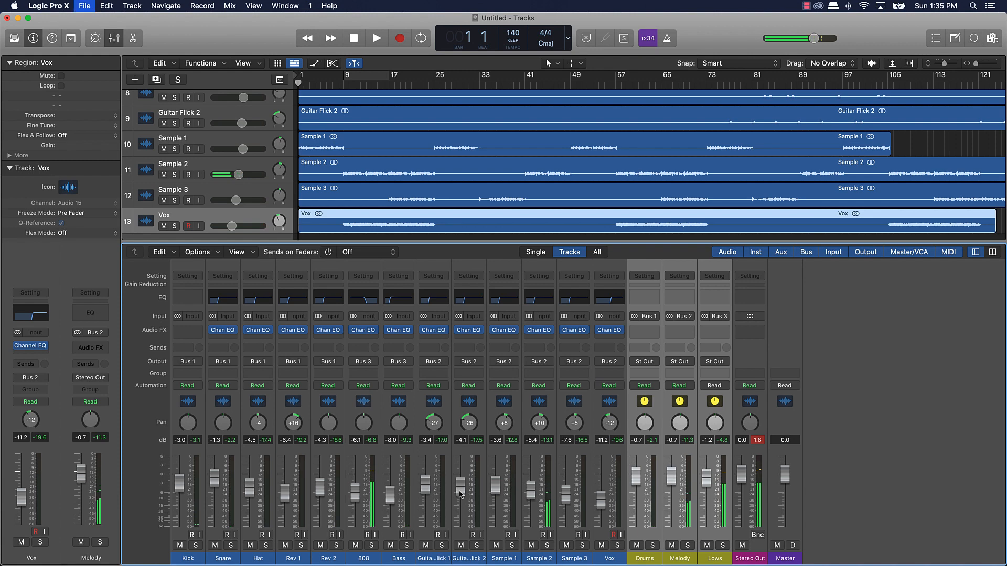
Step: Save the untitled project as the package Project.logicx in the Logic folder, copying audio files and Alchemy audio data into it
key("super+s")
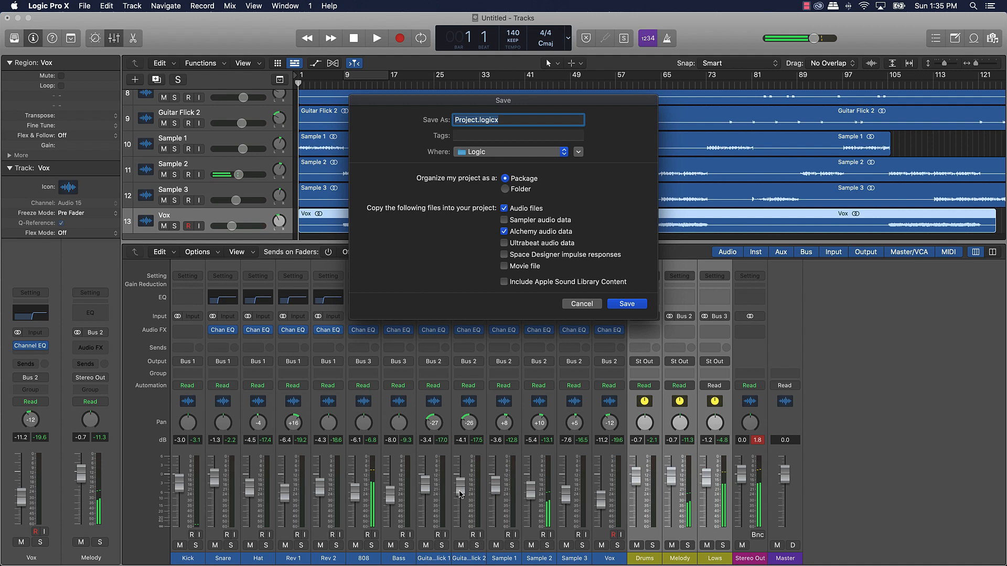
key("Return")
key("super+s")
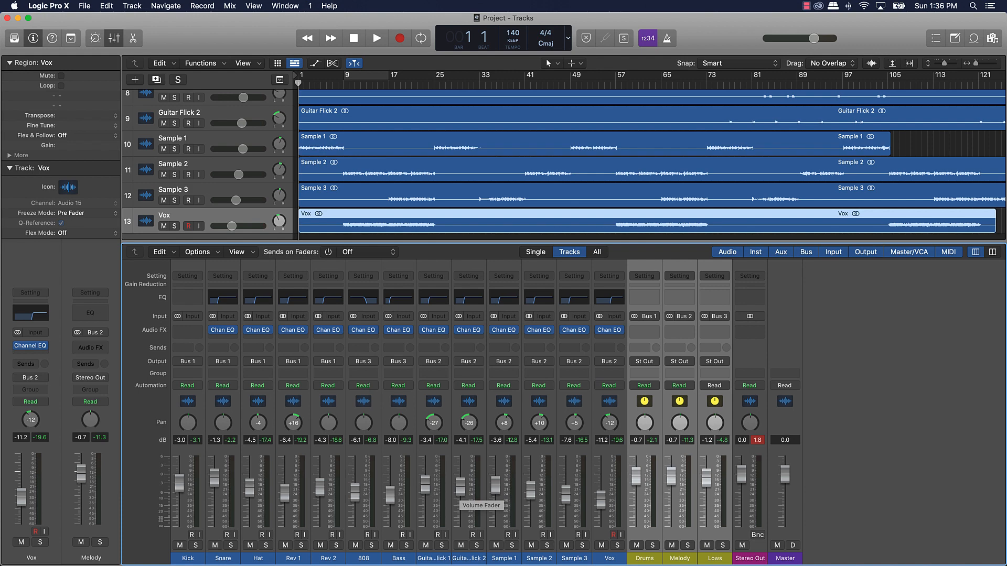
Step: Save the project under the new name With Ease.logicx in the Logic folder, replacing the existing file of that name
key("super+shift+s")
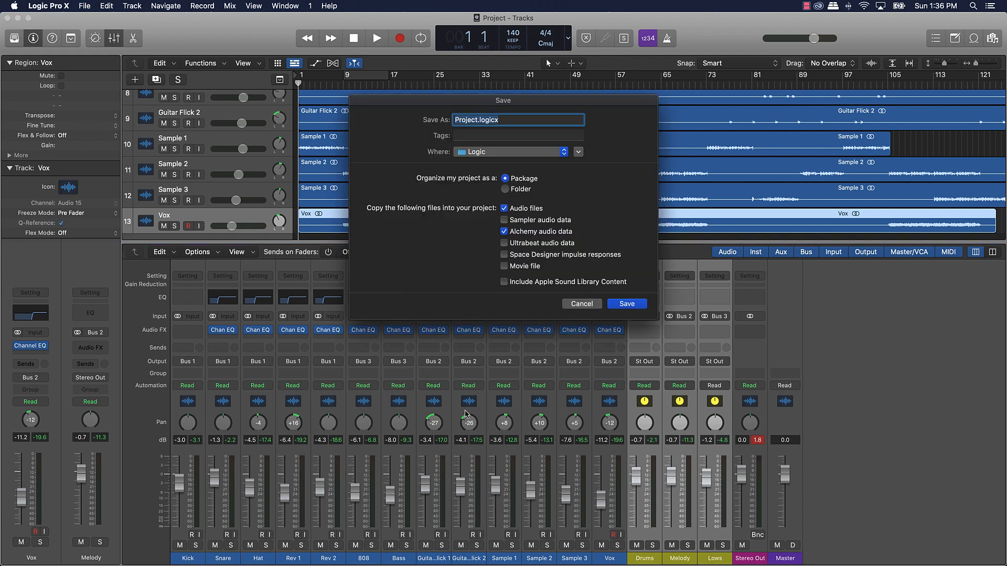
left_click(480, 120)
key("BackSpace")
key("BackSpace")
key("BackSpace")
key("BackSpace")
key("BackSpace")
key("BackSpace")
key("BackSpace")
type("With Ease")
key("Return")
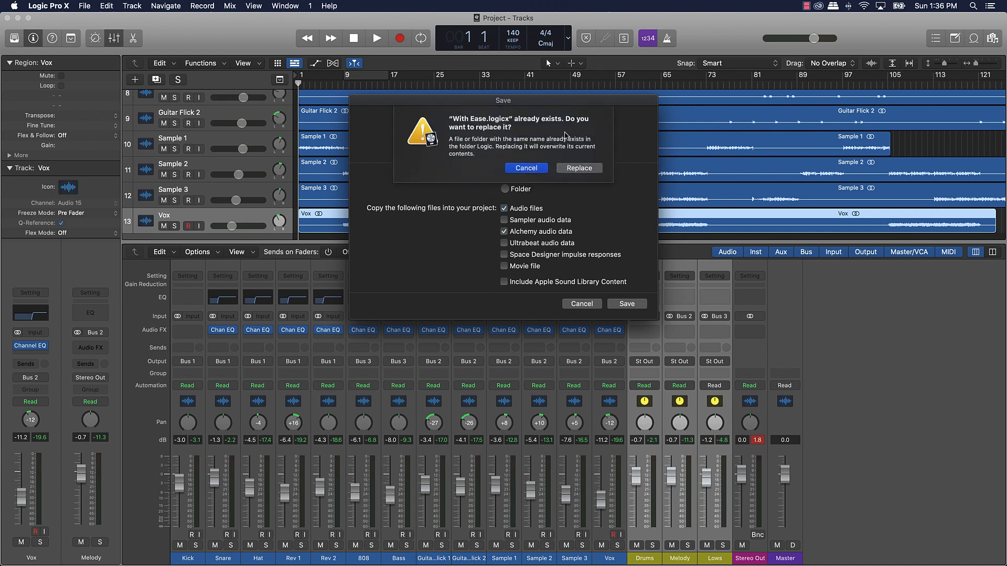
left_click(594, 169)
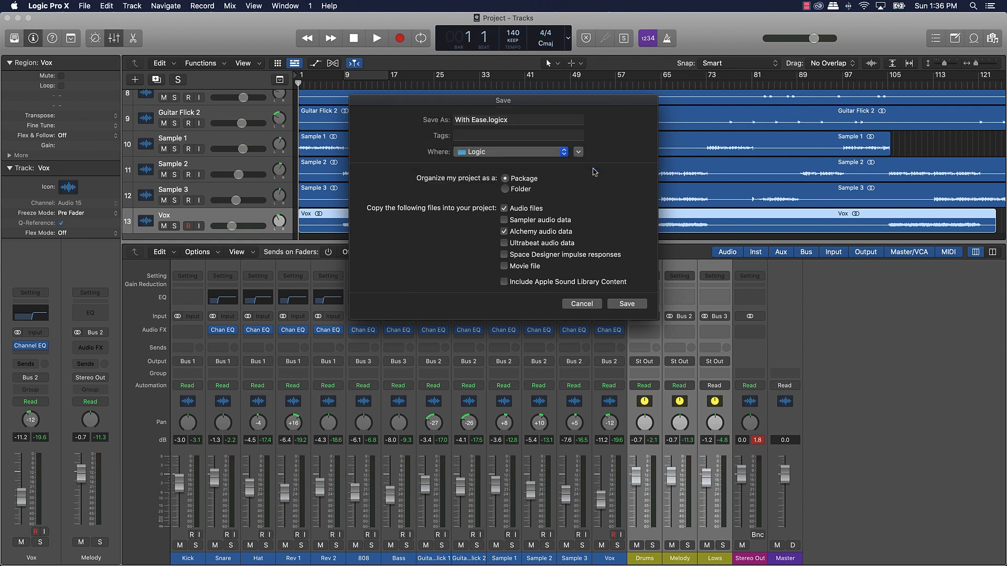
Step: Deselect the Vox region and replace the mixer view with the Piano Roll editor
left_click(950, 150)
key("p")
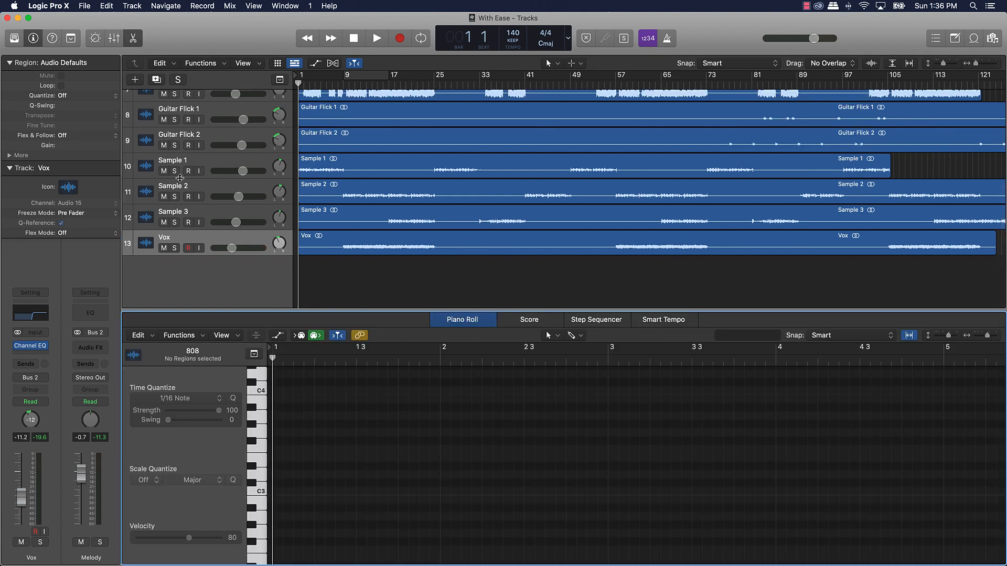
Step: Close the editor pane and zoom the arrangement out until all thirteen tracks can be seen along their length
left_click(138, 38)
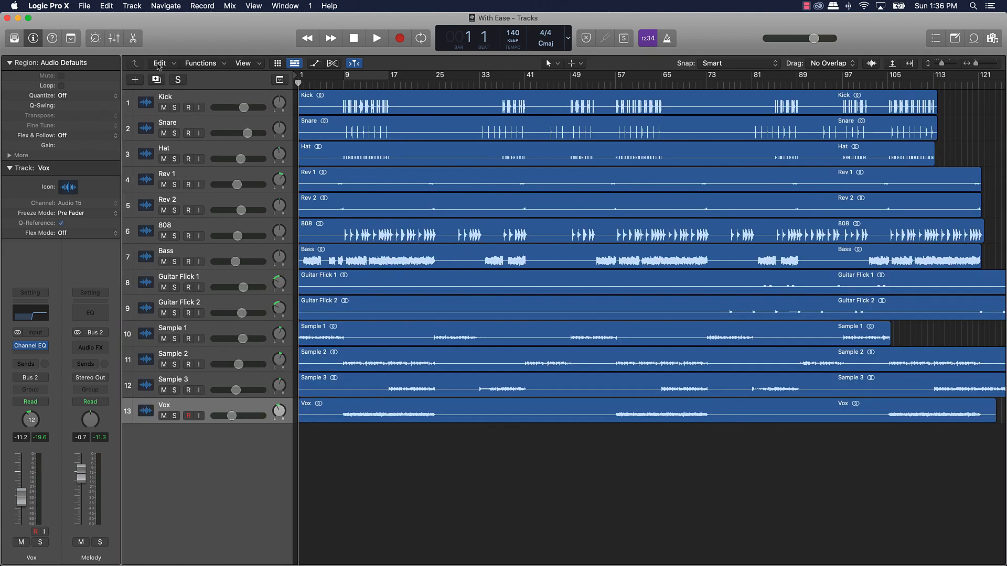
key("super+Left")
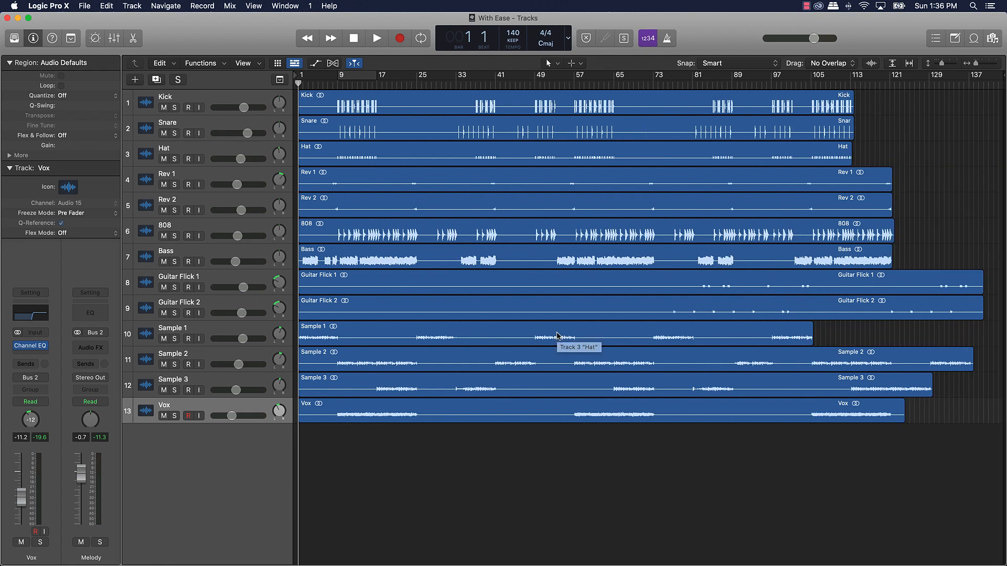
key("super+Up")
key("super+Right")
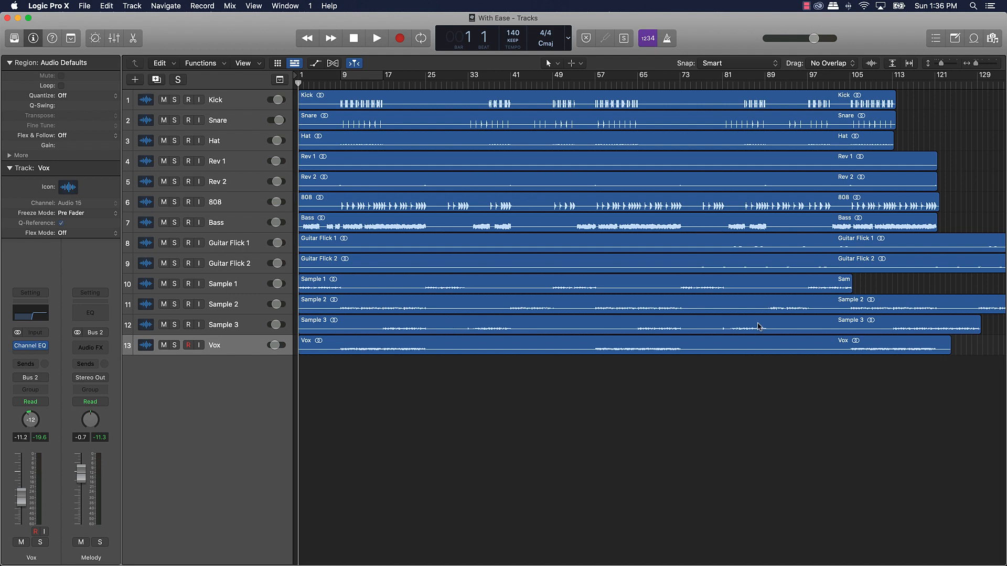
scroll(741, 329, "right", 5)
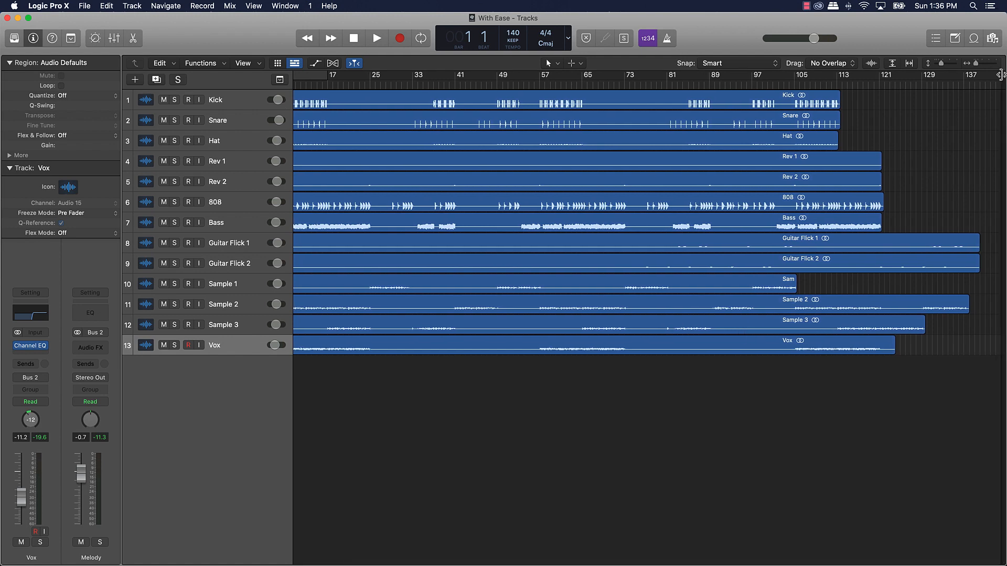
left_click_drag(1001, 79, 983, 83)
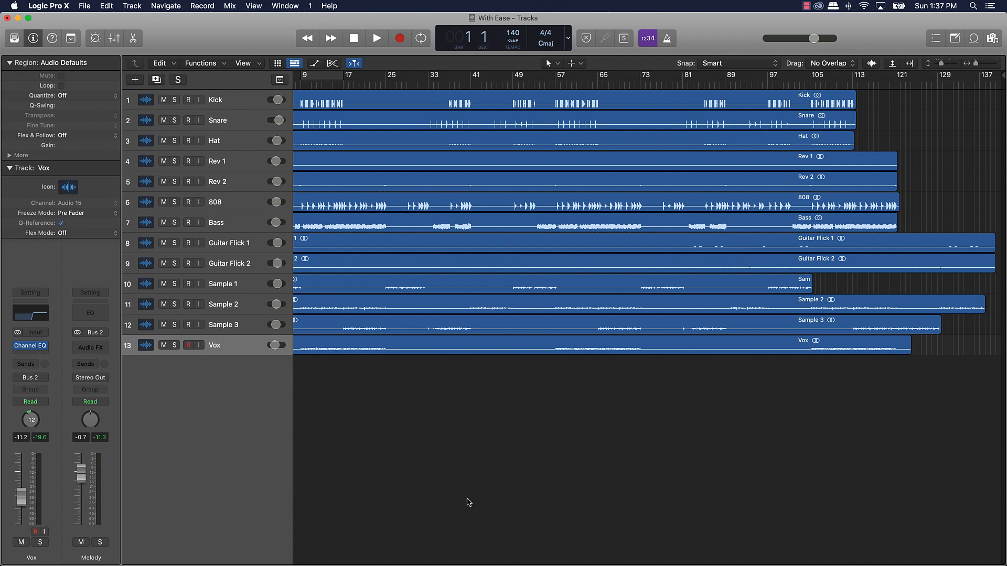
scroll(469, 503, "left", 3)
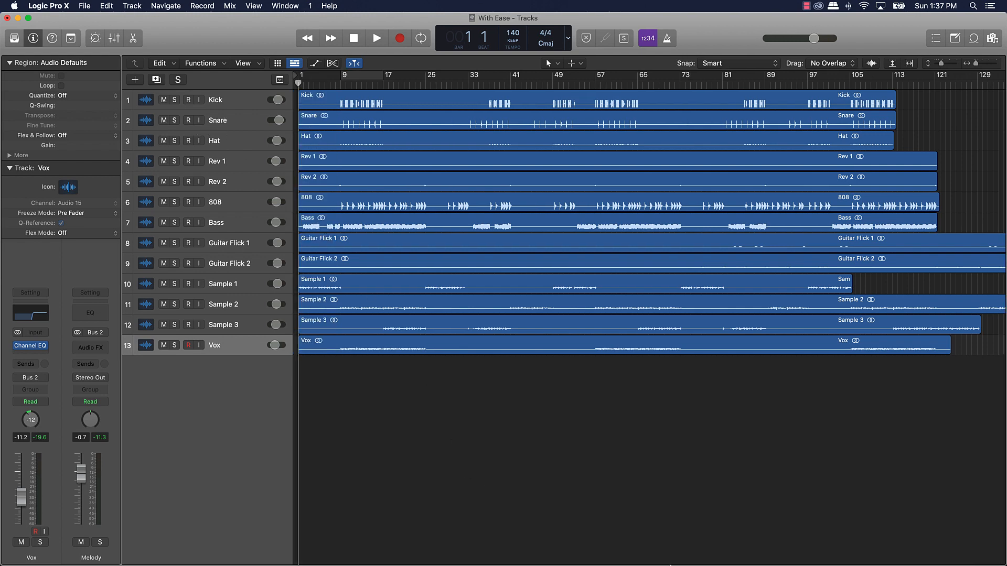
Step: Switch to Chrome, play part of the J. Cole G.O.M.D instrumental on YouTube as a reference, and minimise the browser
mouse_move(671, 565)
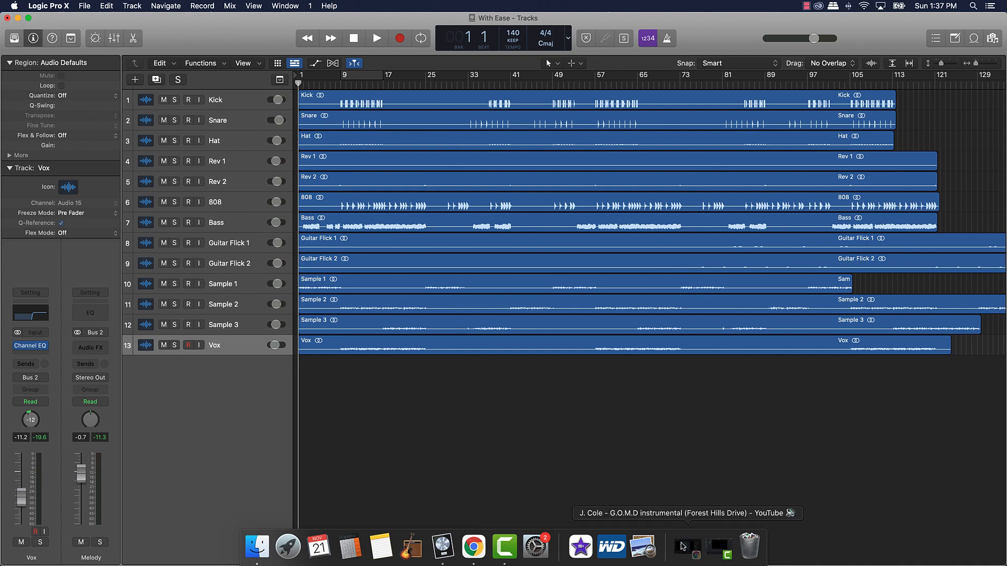
left_click(683, 546)
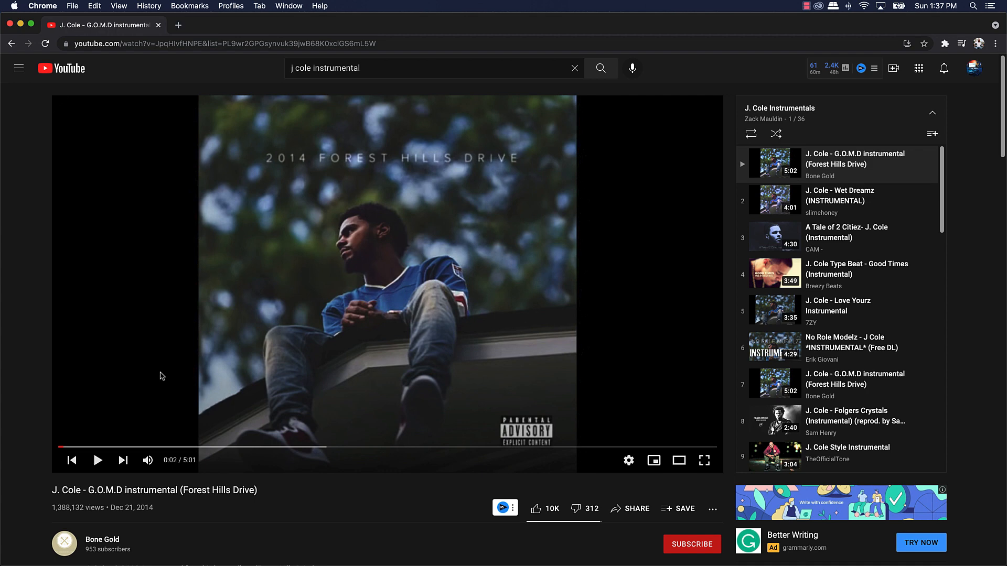
left_click(98, 460)
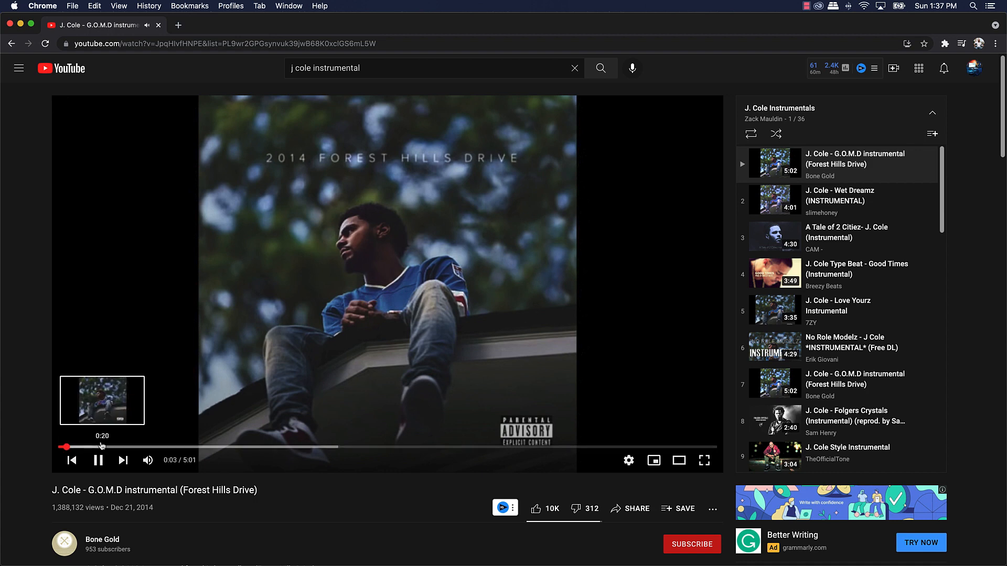
left_click(92, 447)
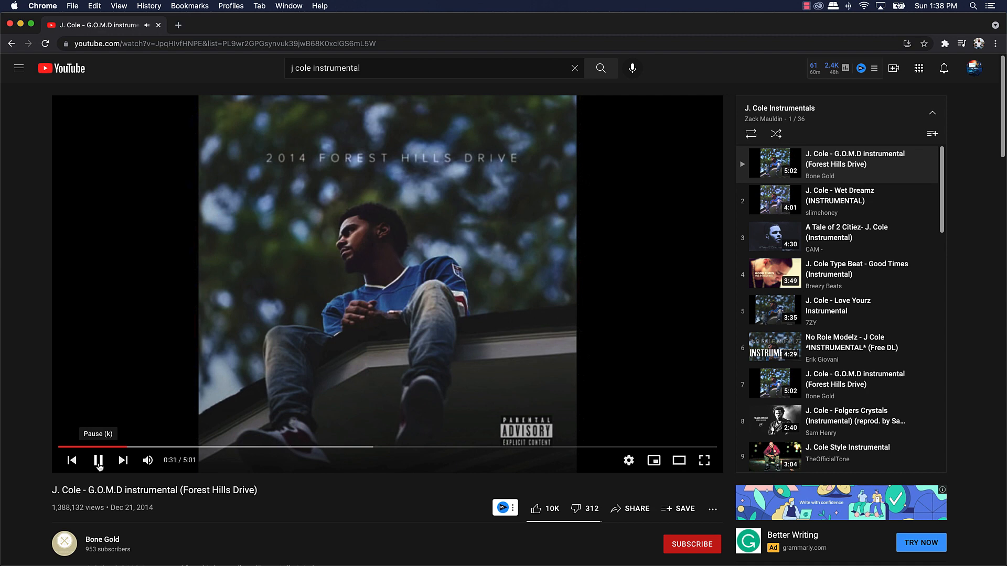
left_click(98, 461)
left_click(20, 25)
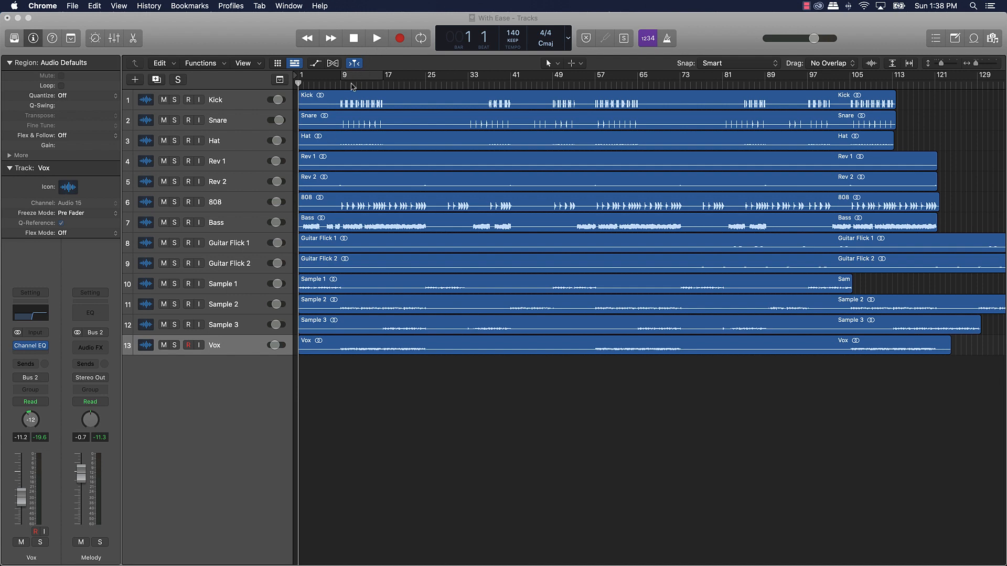
Step: Fit the whole arrangement in the window and enlarge the heights of all thirteen tracks
key("z")
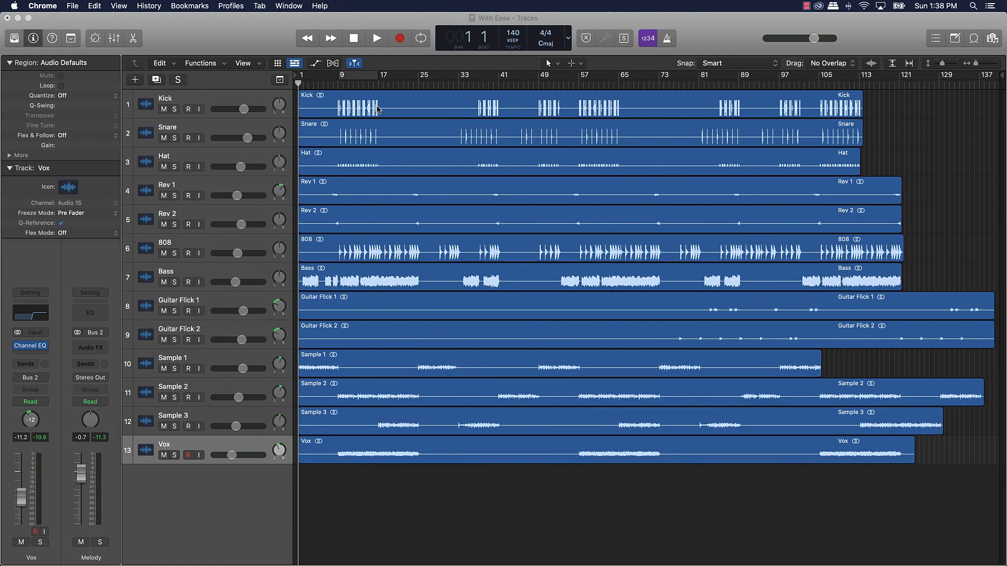
key("super+Down")
key("super+Down")
key("super+Down")
scroll(377, 109, "down", 4)
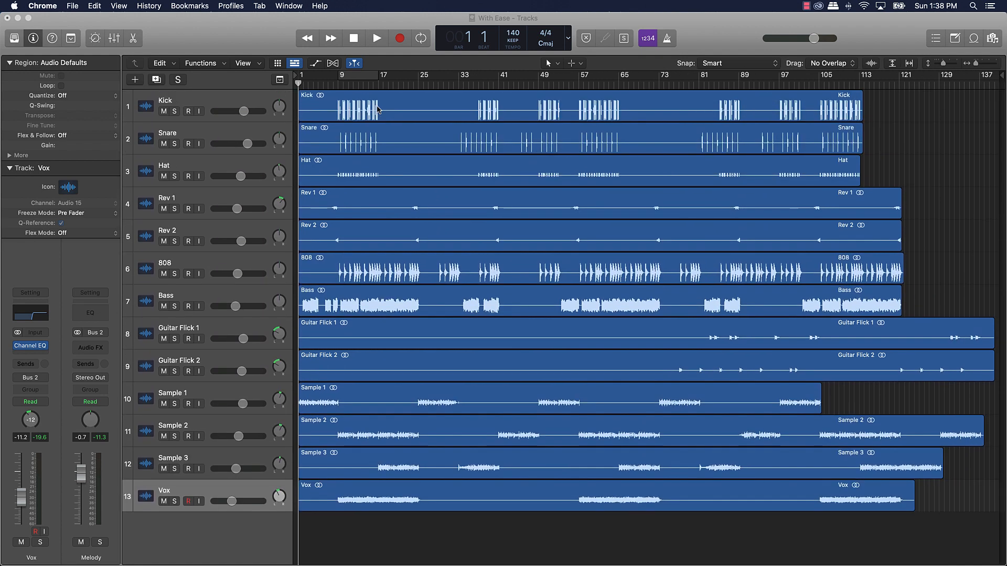
Step: Loop playback over bars 9 to 17 and set the 808 track's volume to -2.7 dB
left_click(361, 75)
key("space")
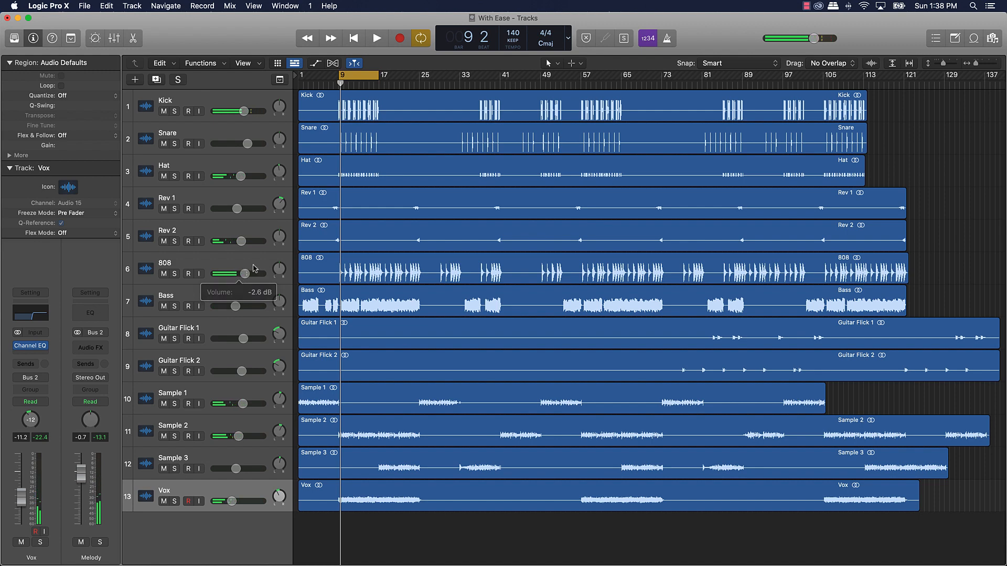
key("space")
mouse_move(238, 283)
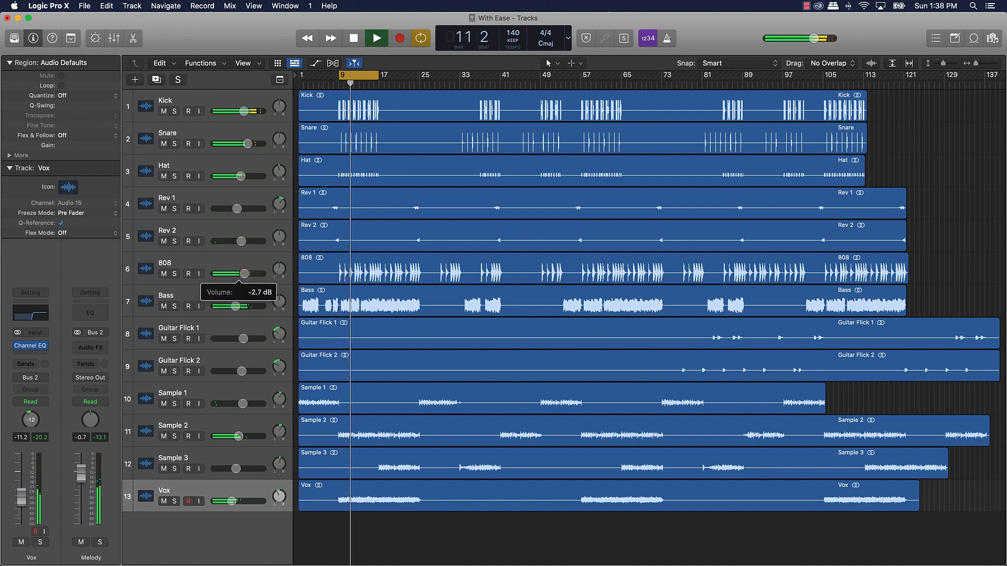
Step: Mute the Bass track and play the looped section without it
key("space")
left_click(163, 307)
key("space")
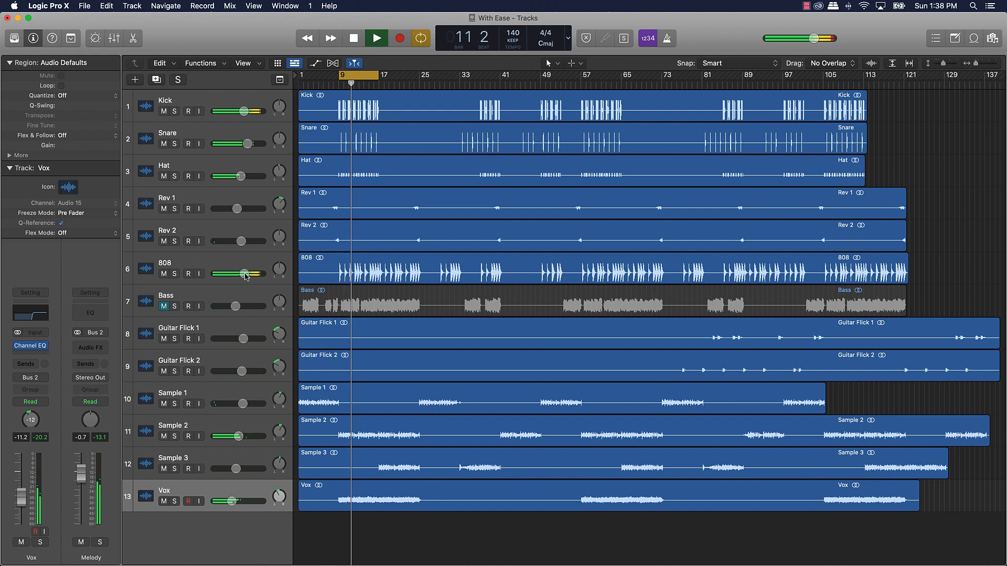
Step: Set the Hat to -2.9 dB with its pan at +15, and the Kick's volume to -2.4 dB
left_click_drag(279, 173, 249, 177)
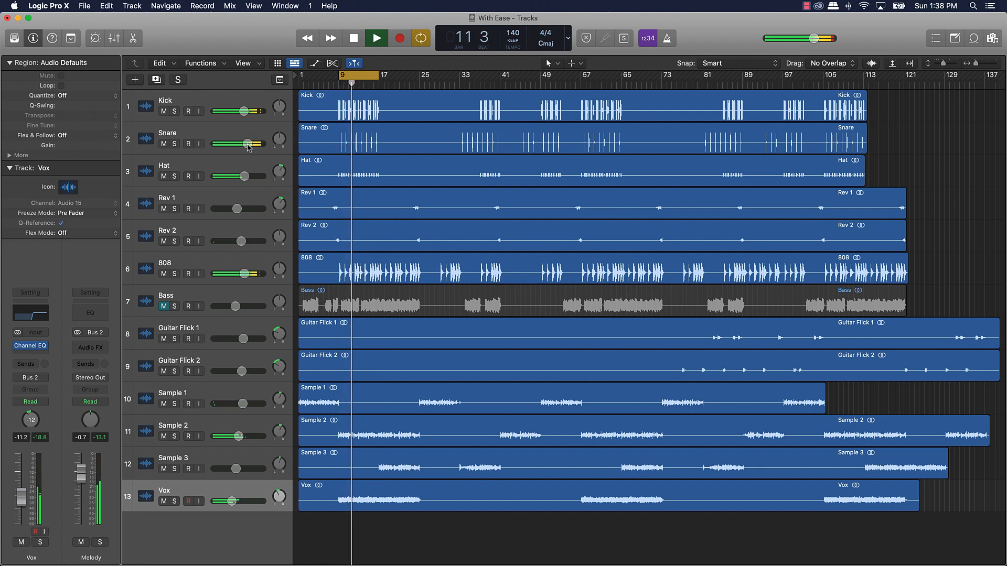
left_click_drag(244, 112, 248, 111)
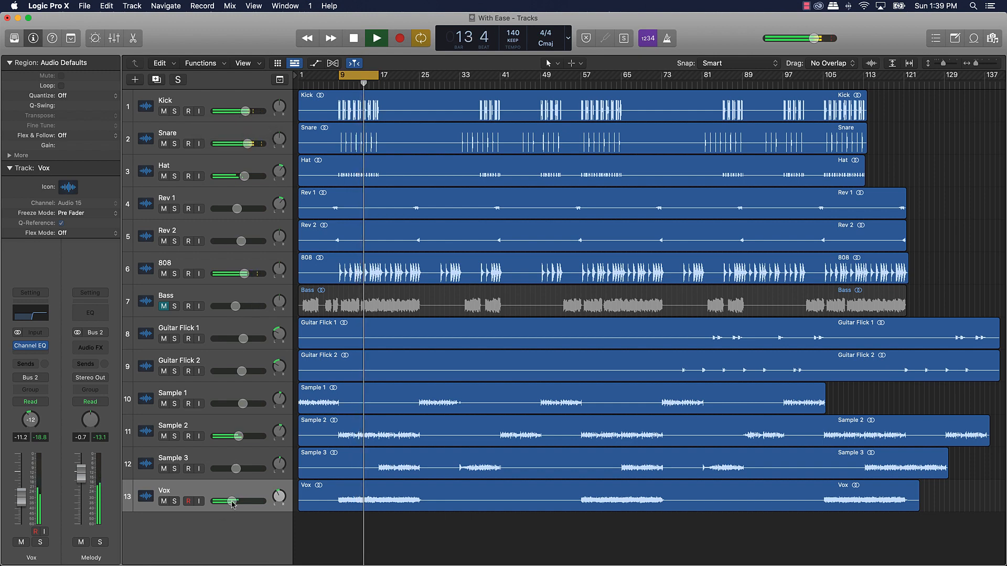
Step: Pan the Vox track to -22 and the Sample 2 track to +4
left_click_drag(279, 496, 279, 501)
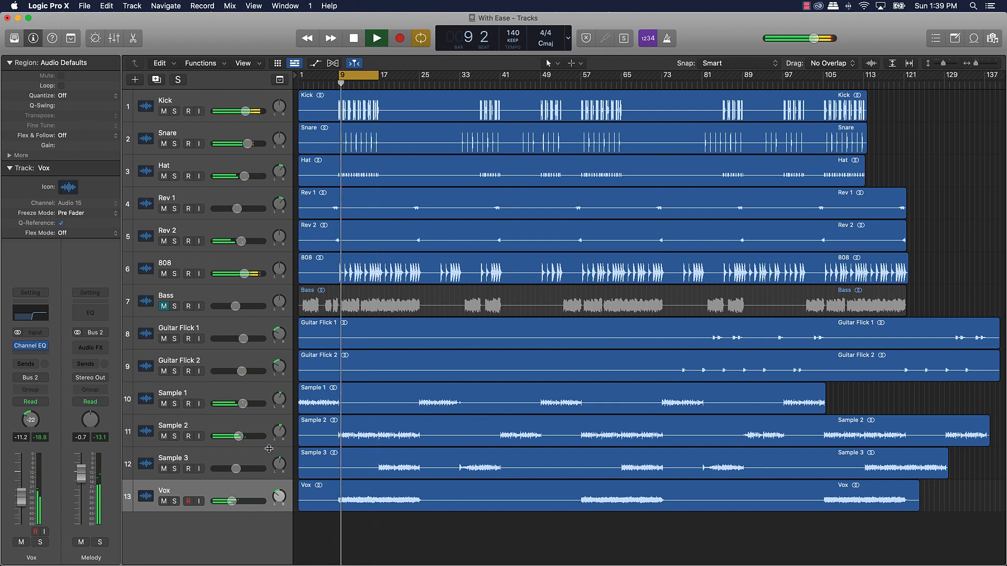
left_click_drag(280, 432, 280, 426)
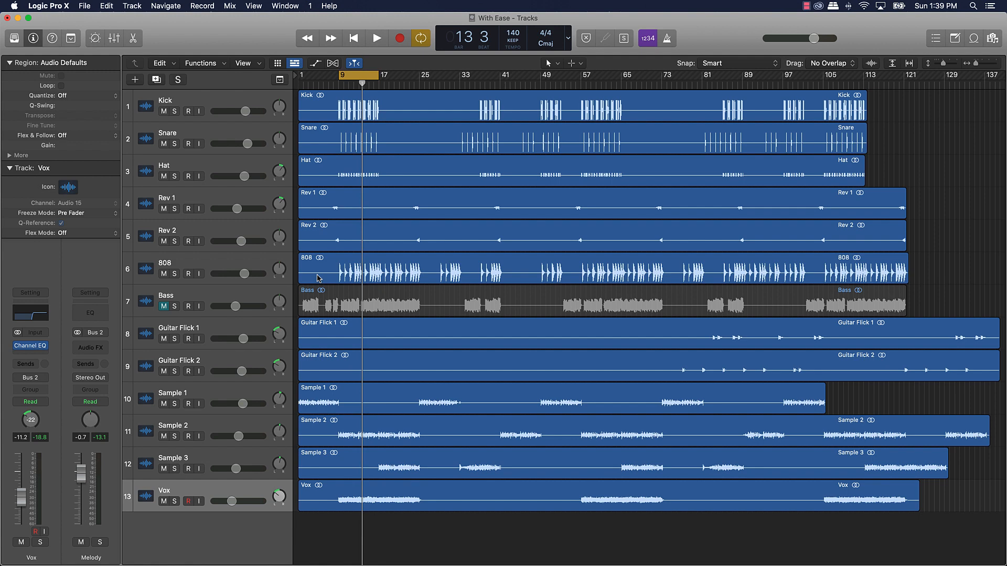
Step: Play the loop again, select the Bass track, turn cycling off, and return the playhead to bar 1
key("space")
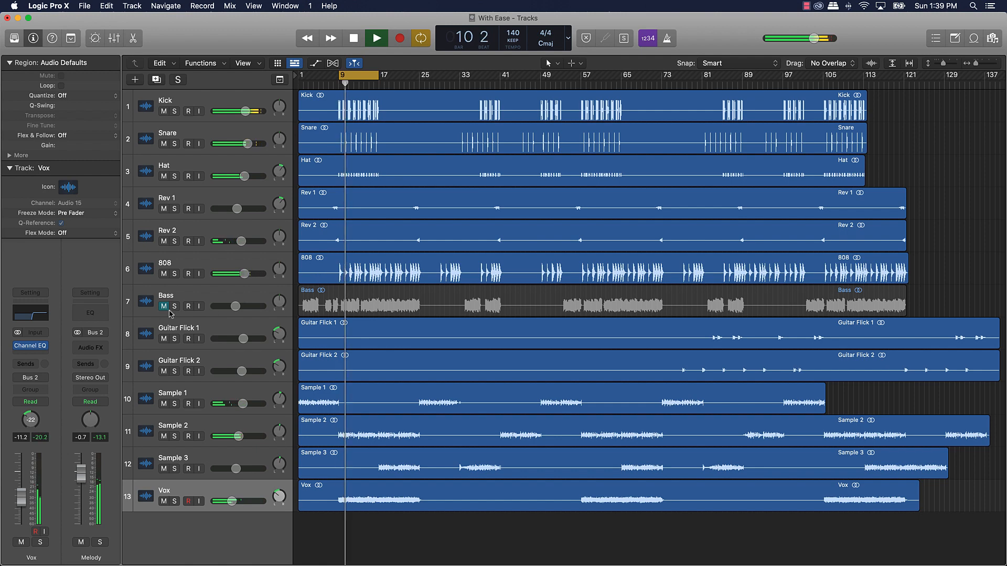
left_click(187, 300)
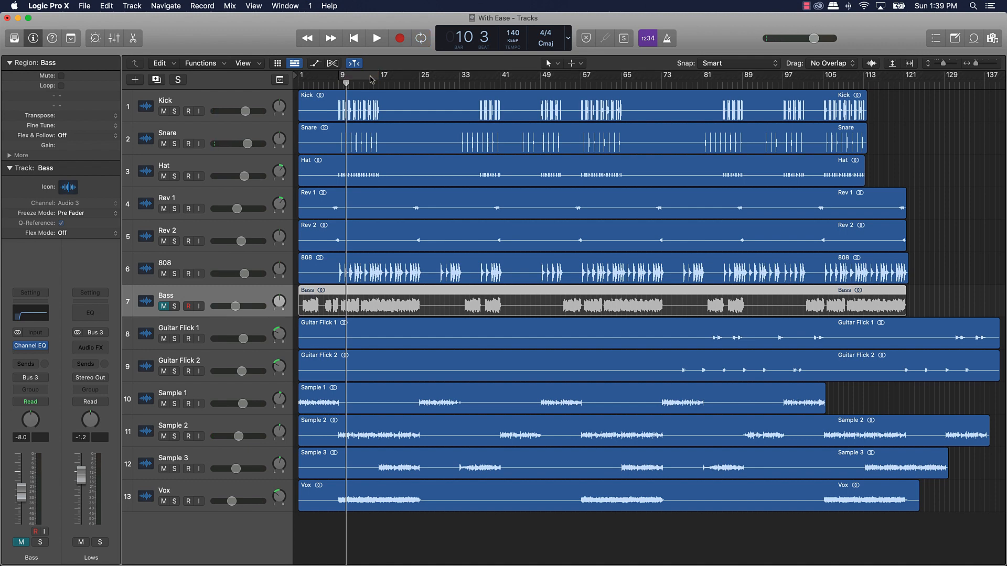
key("Return")
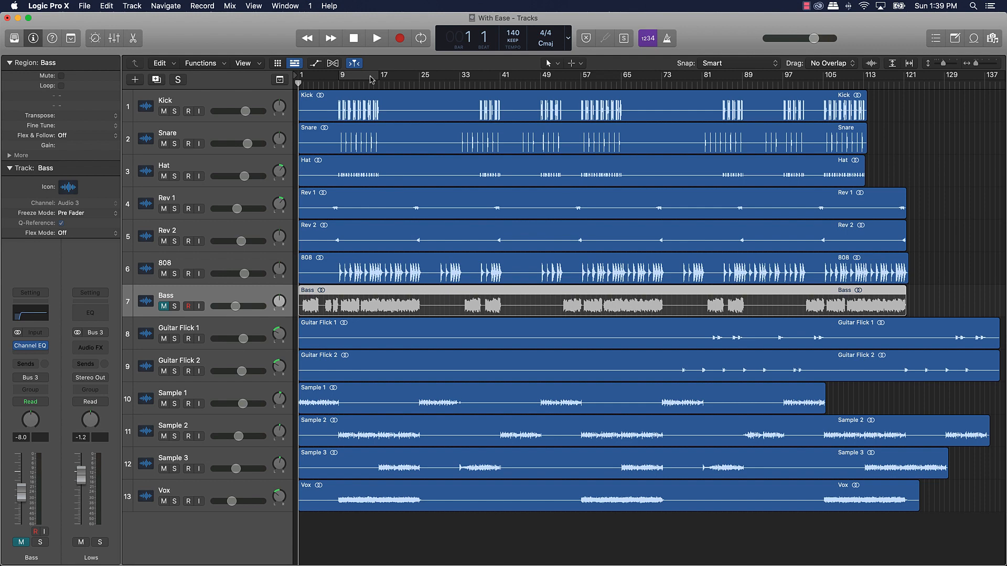
Step: Play the song from bar 1 while setting Sample 1 to -3.0 dB with its pan at +4
key("space")
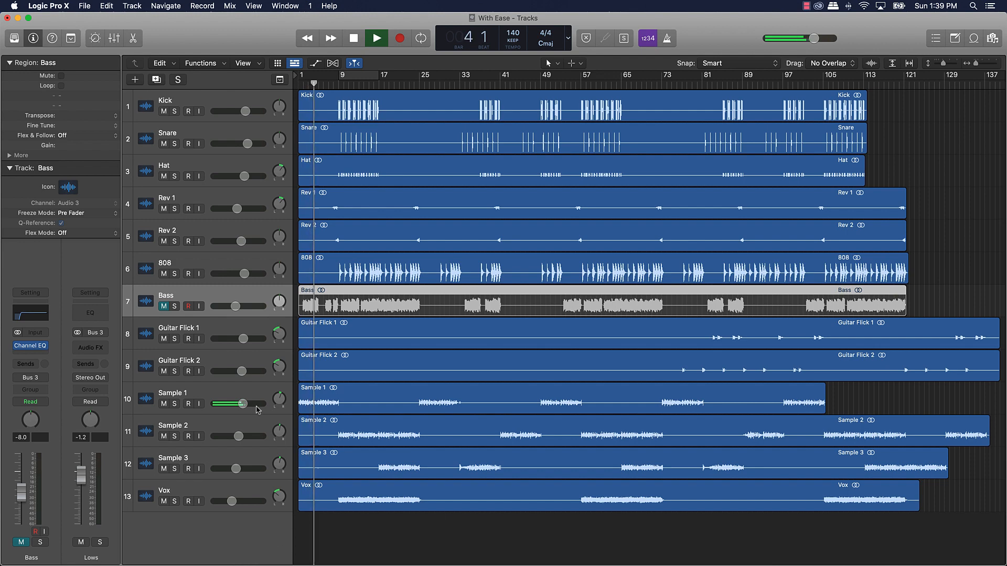
left_click_drag(246, 405, 246, 404)
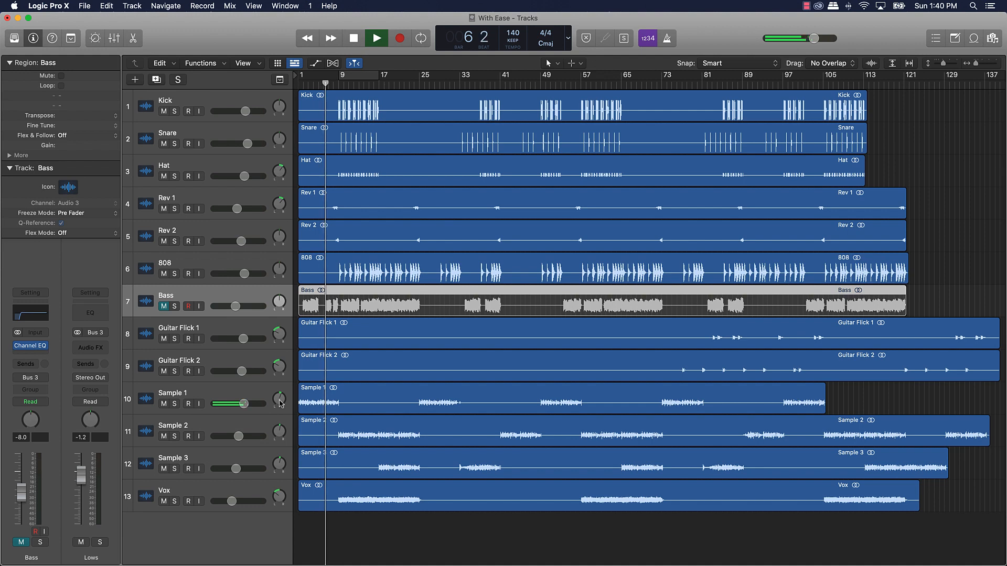
left_click_drag(280, 404, 281, 402)
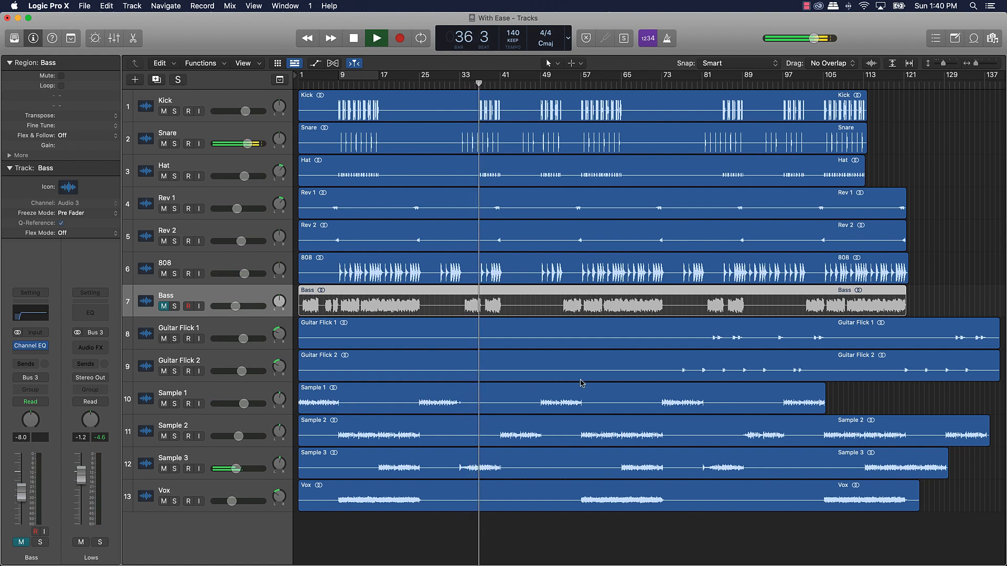
scroll(566, 385, "right", 1)
scroll(566, 386, "left", 1)
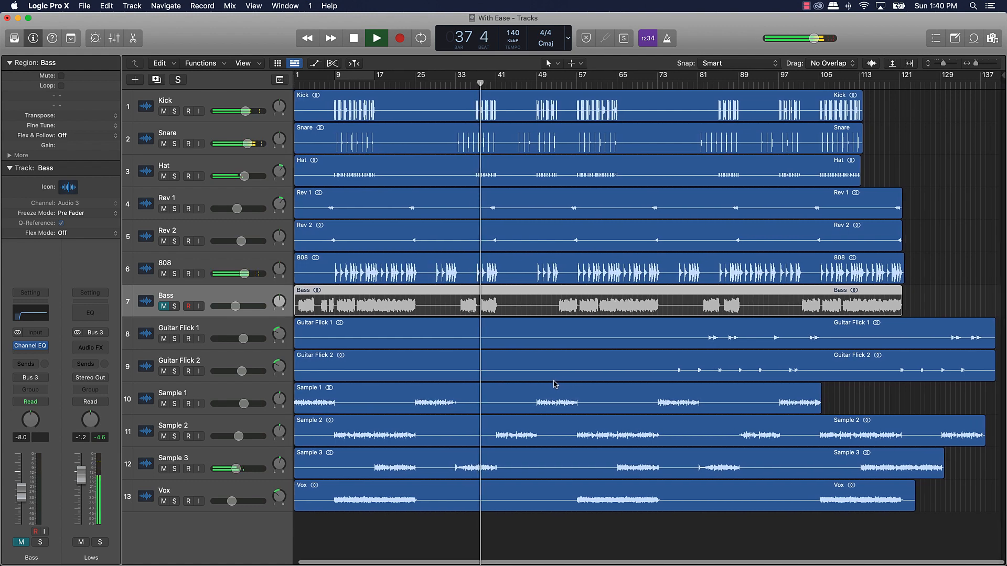
key("space")
key("Return")
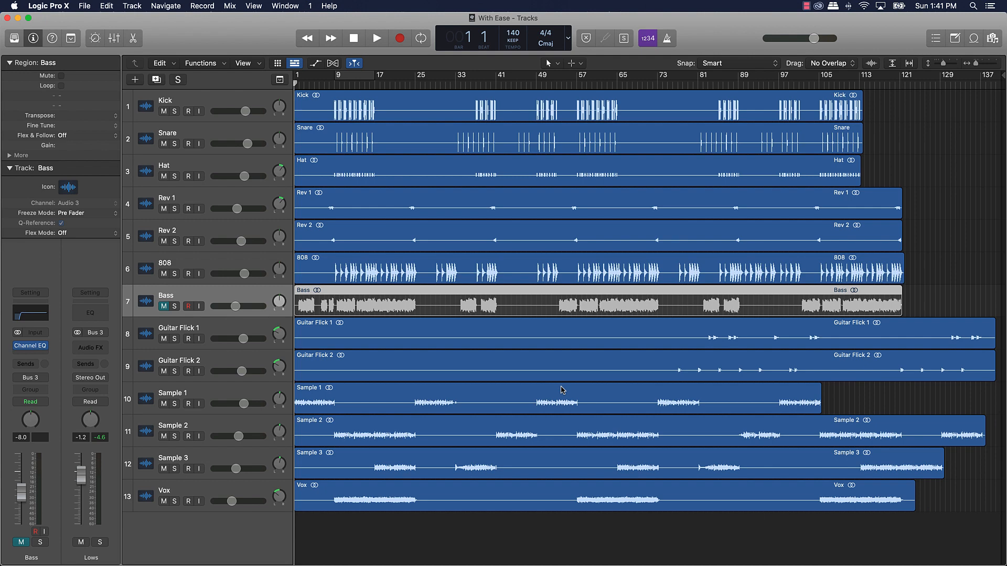
Step: Play the intro from bar 1 with the Sample 1 track selected to check its sound
key("space")
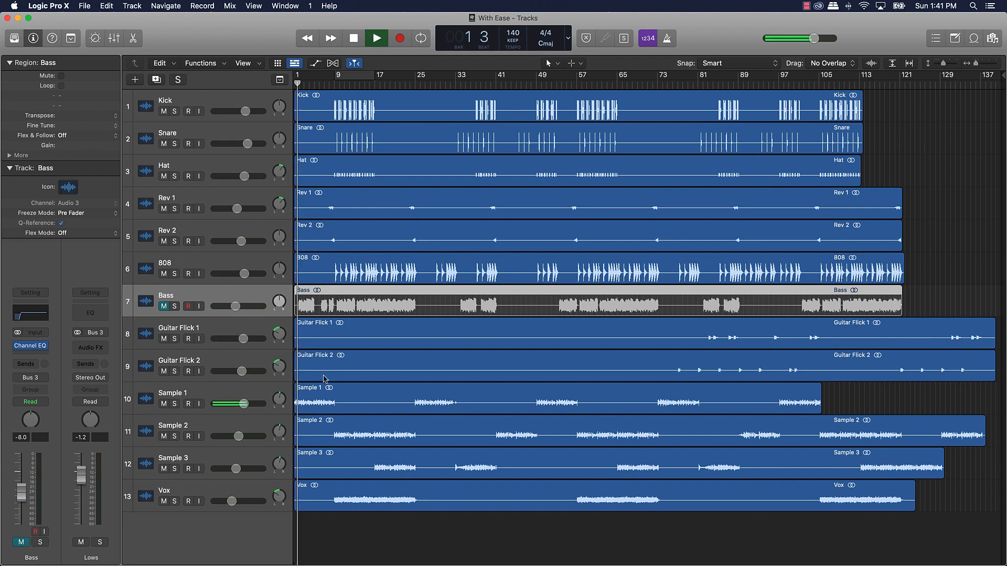
left_click(229, 398)
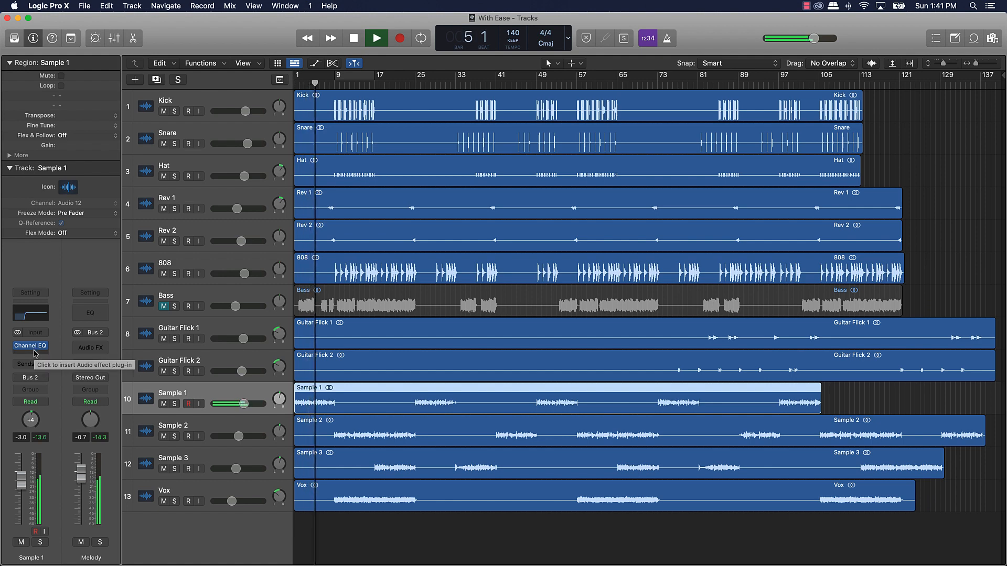
key("space")
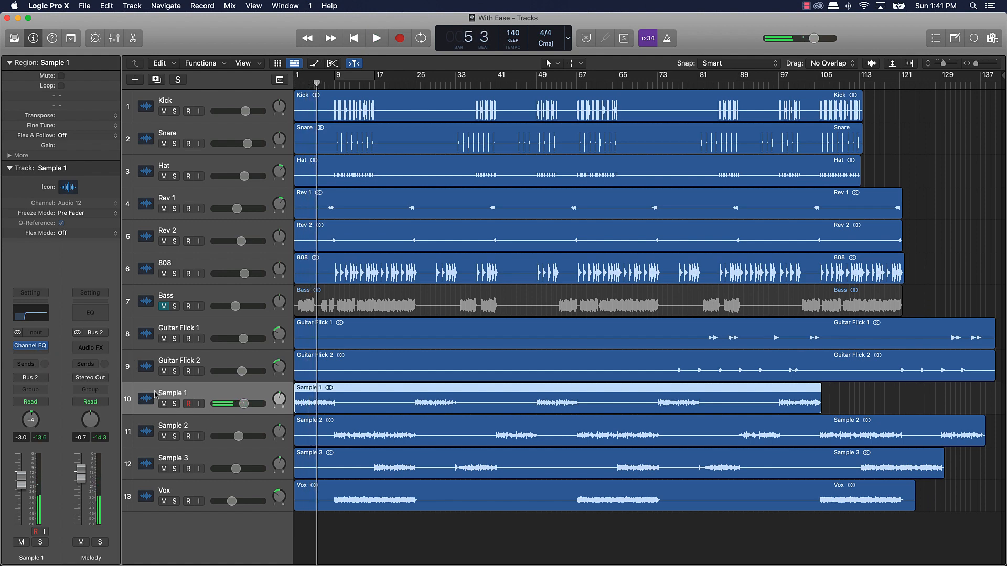
Step: Show the mixer and route the outputs of the Sample 1, Sample 2 and Sample 3 channels to Bus 4
left_click(115, 37)
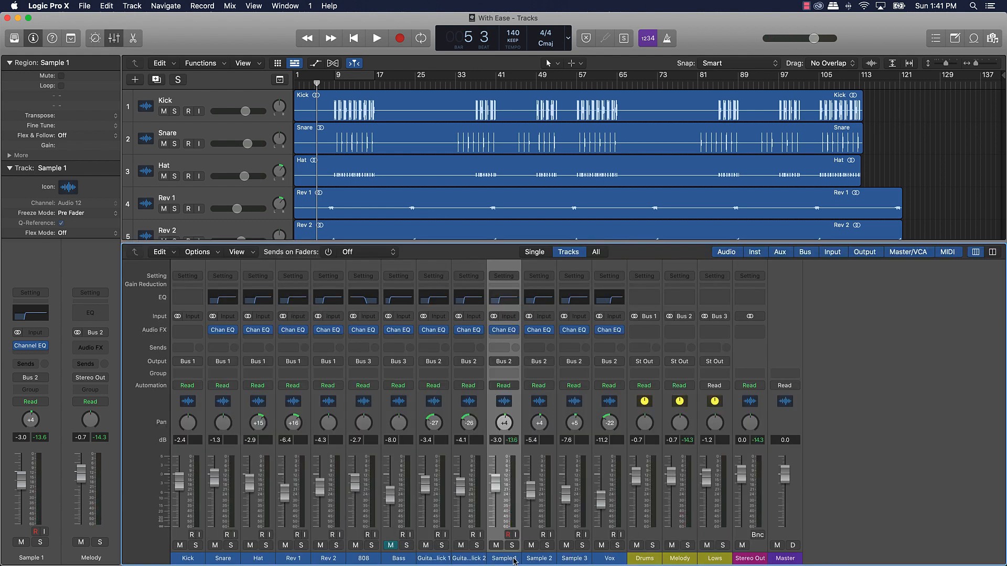
left_click(526, 560, "shift")
left_click(573, 560, "shift")
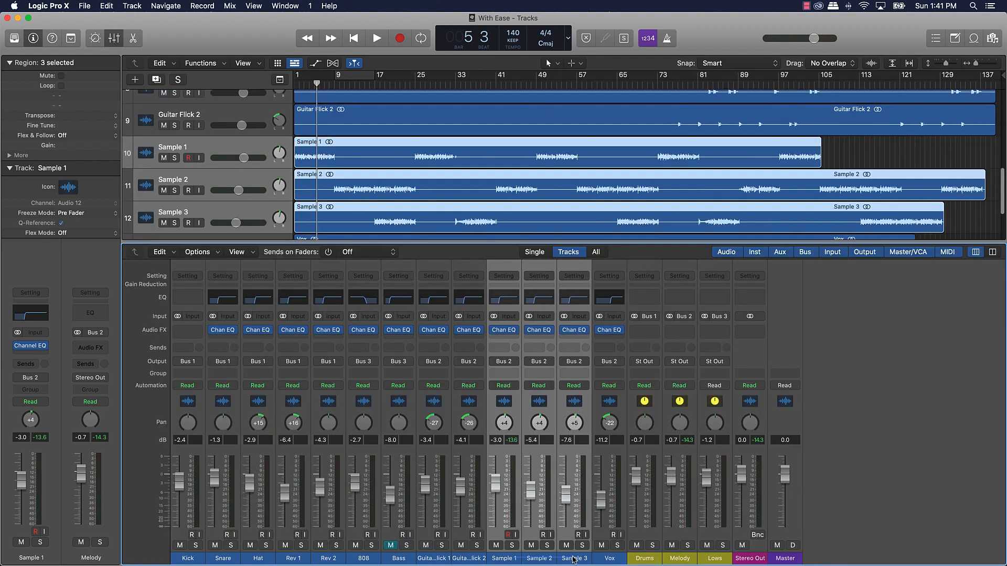
left_click(517, 362)
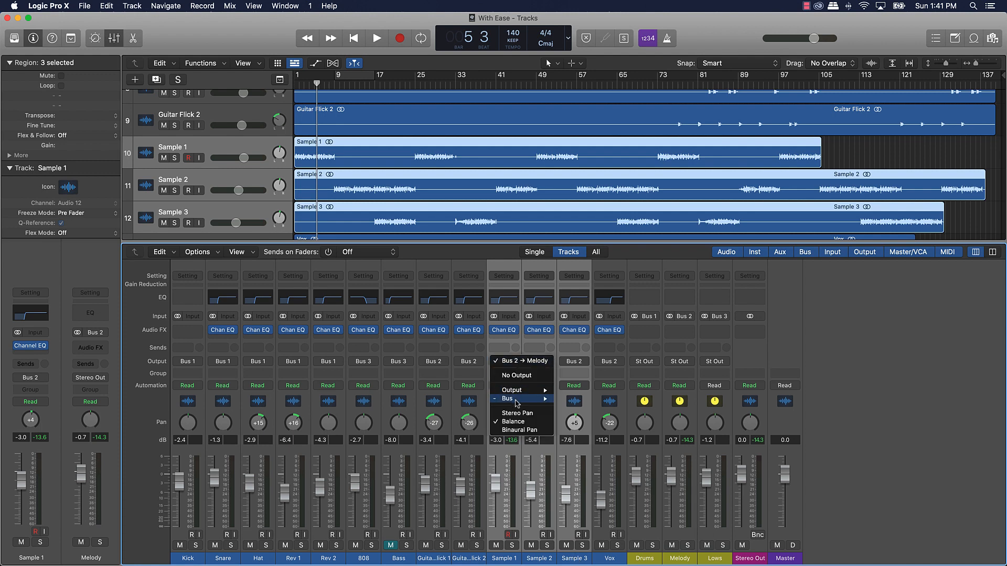
mouse_move(540, 399)
left_click(595, 257)
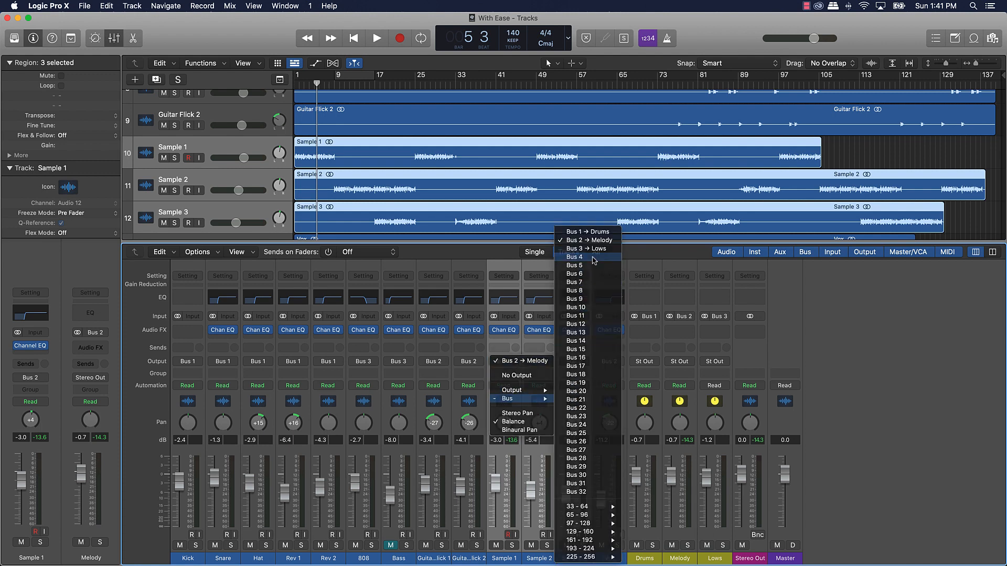
Step: Rename the new Aux 4 channel that receives Bus 4 as Sample
double_click(749, 558)
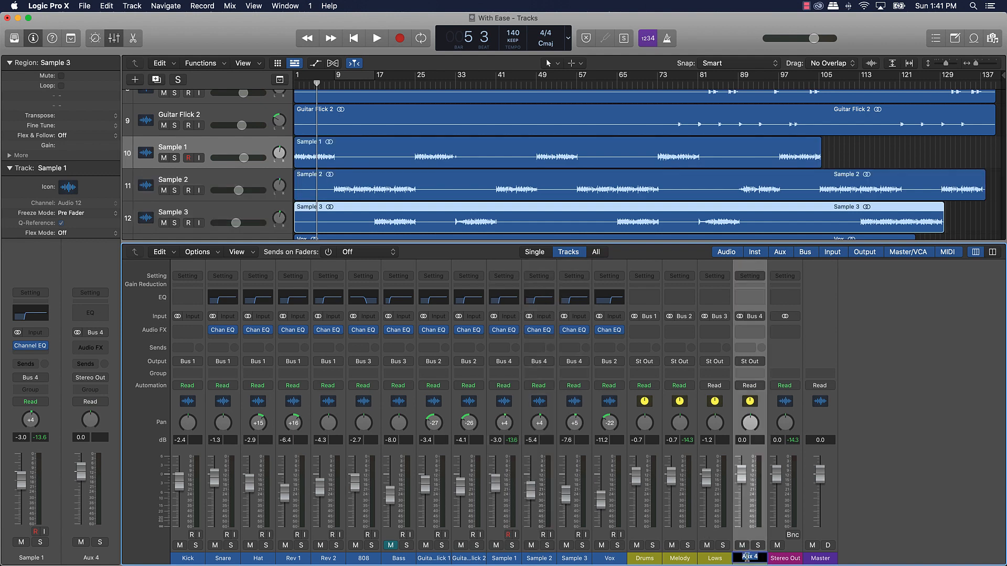
type("Sample")
key("Return")
Step: Insert the stereo ValhallaRoom reverb from Valhalla DSP on the Sample bus channel
left_click(751, 330)
mouse_move(751, 510)
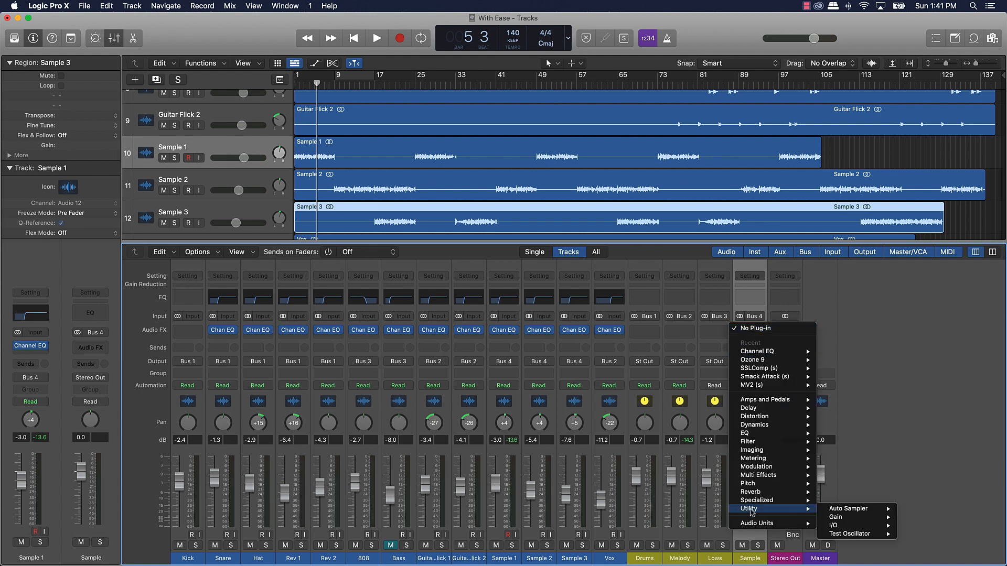
mouse_move(870, 541)
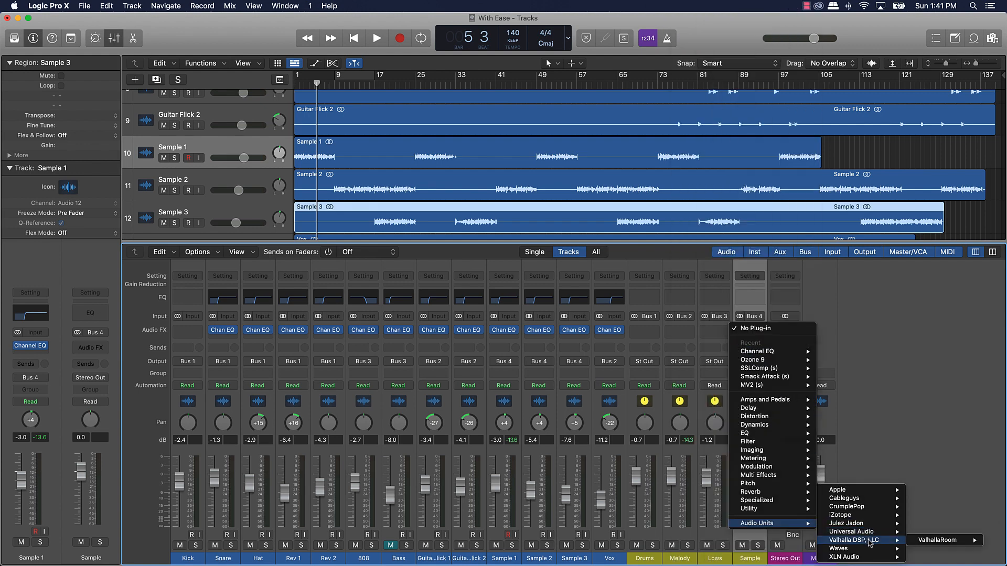
mouse_move(936, 540)
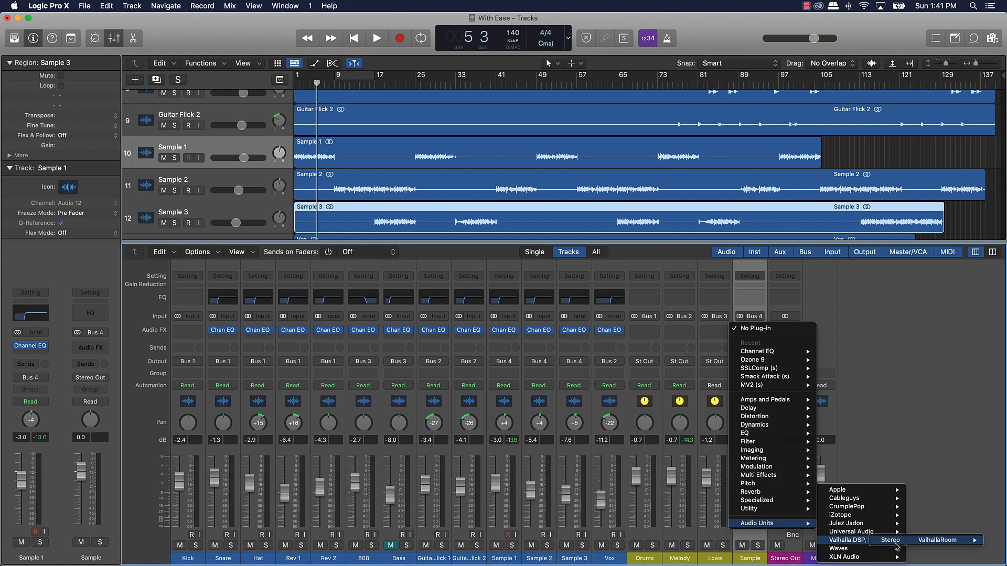
left_click(896, 542)
Step: Play the song from bar 1 and set the ValhallaRoom mix to 10.1% and its predelay to 6.1 ms
key("space")
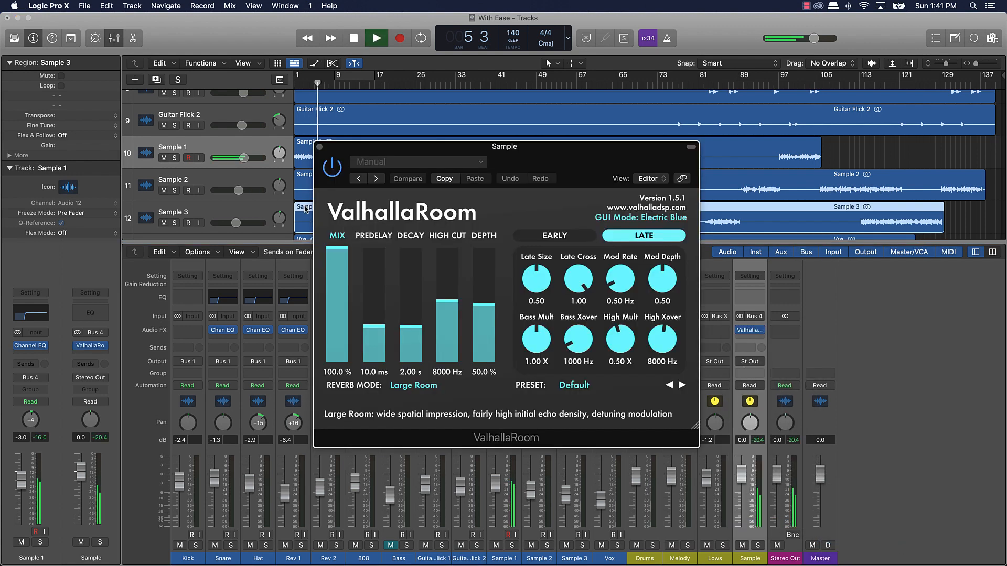
key("Return")
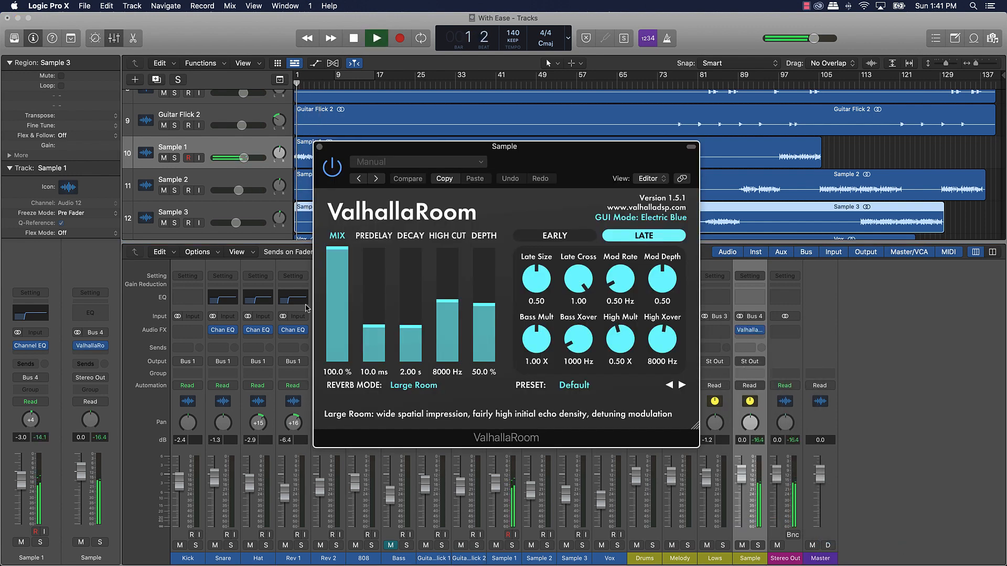
left_click_drag(337, 251, 339, 354)
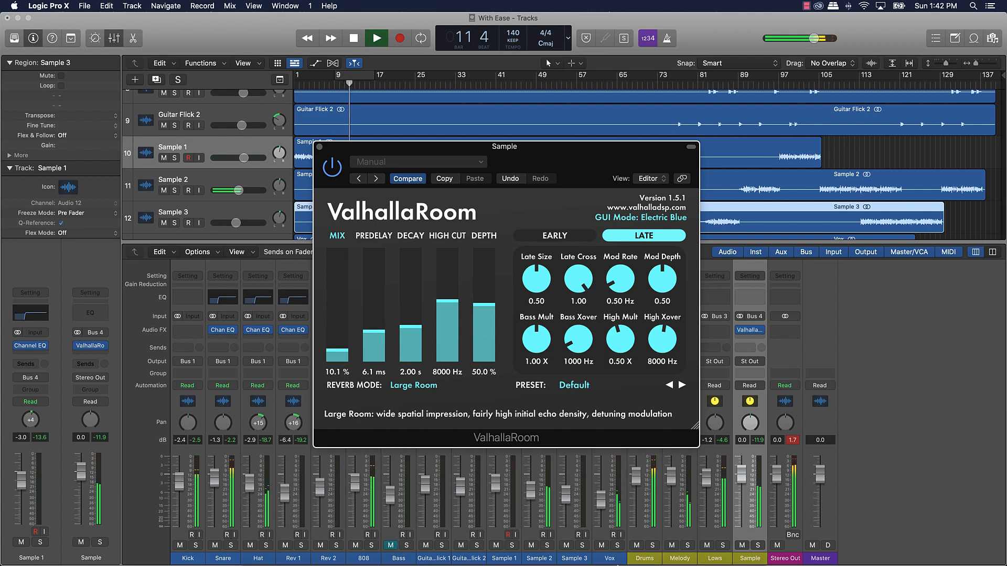
Step: Set Sample 2 to -3.5 dB and Sample 3 to -8.4 dB with its pan at -25, and close the reverb window
left_click_drag(532, 493, 531, 486)
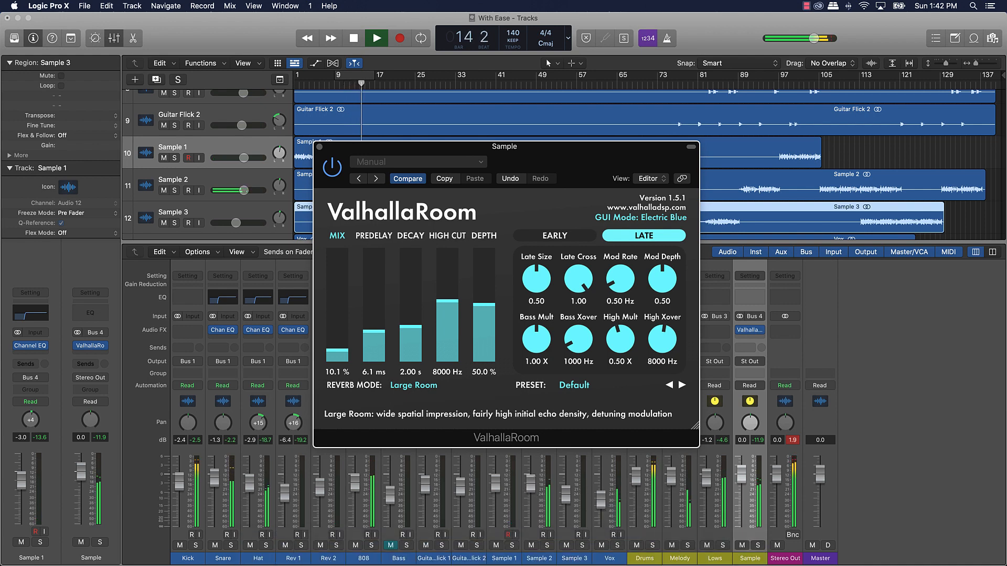
left_click_drag(532, 483, 566, 492)
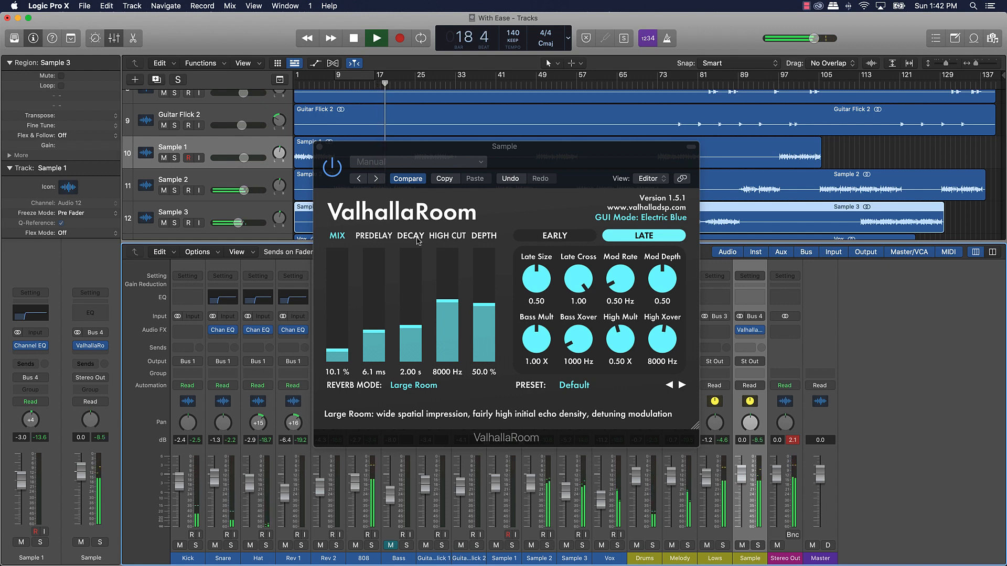
left_click(320, 147)
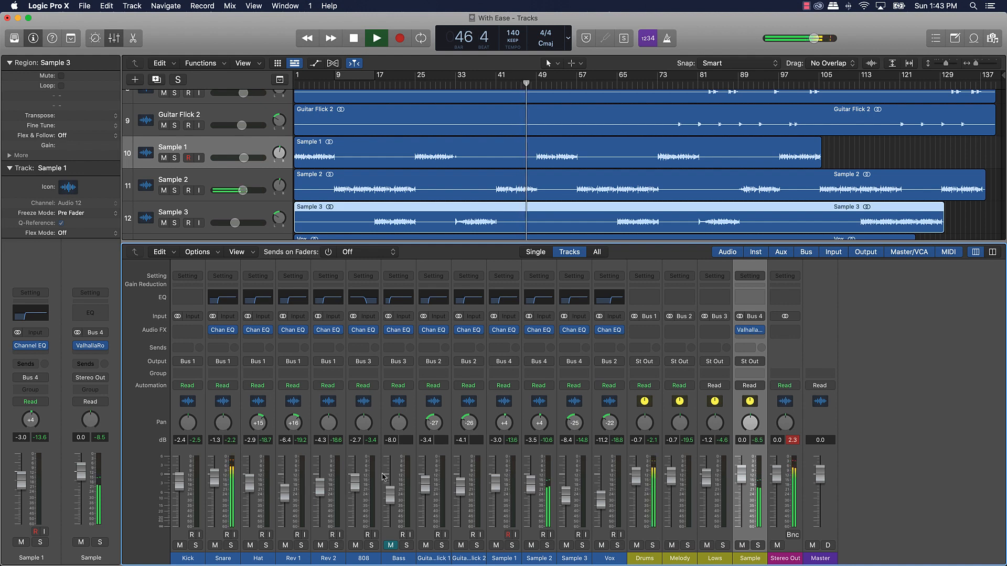
Step: Set the Snare to -0.6 dB and the Hat to -2.6 dB, and pan Rev 1 to -9
left_click_drag(212, 487, 213, 485)
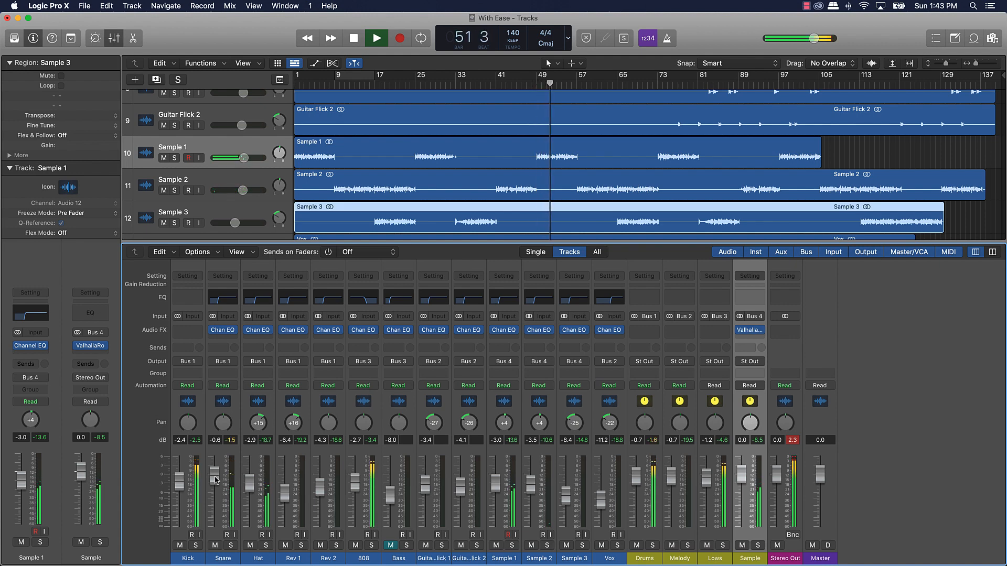
left_click_drag(249, 484, 249, 482)
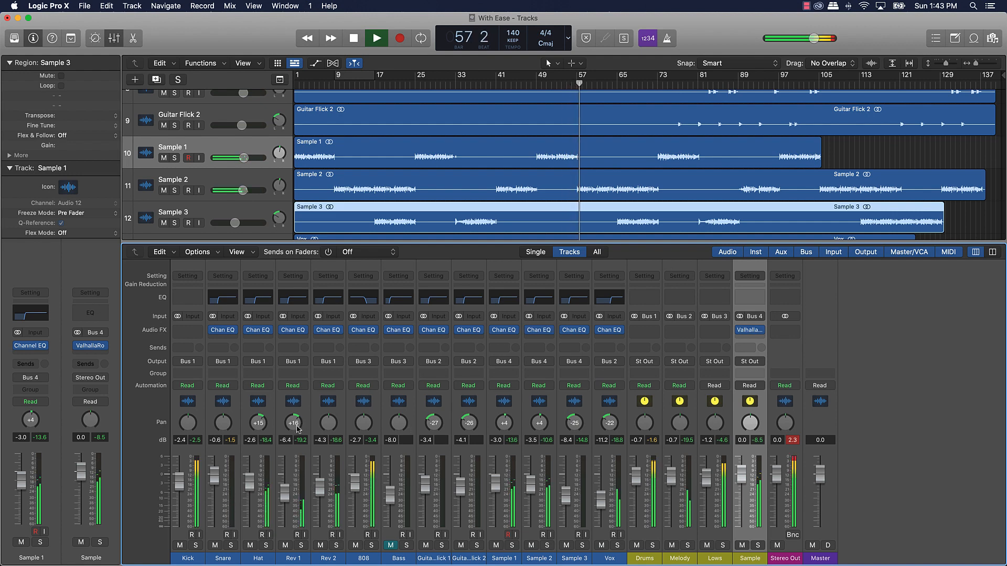
left_click_drag(295, 430, 276, 450)
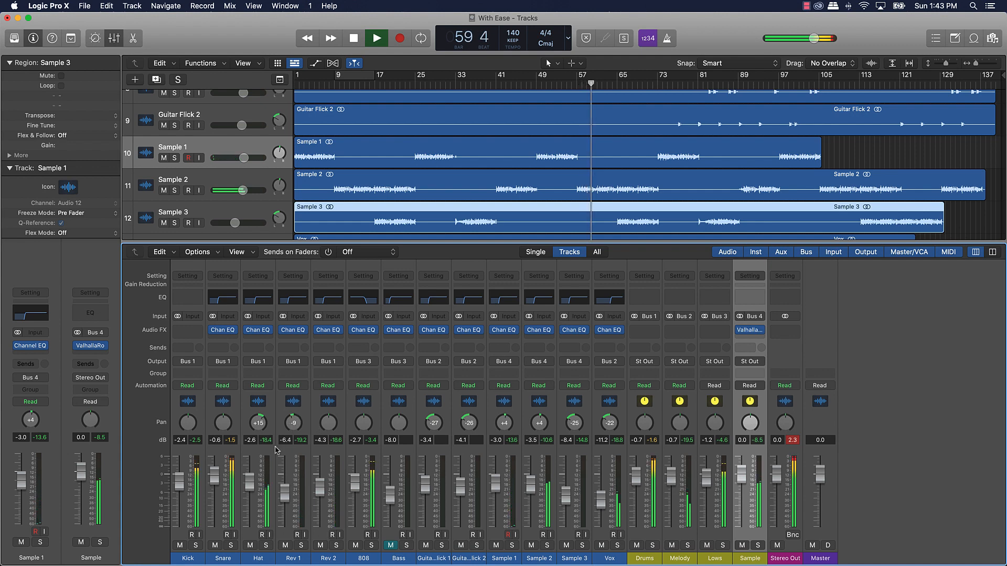
Step: Unmute the Bass at -8.8 dB and set its Channel EQ low cut to 198 Hz, ending with playback stopped and the EQ closed
left_click(391, 545)
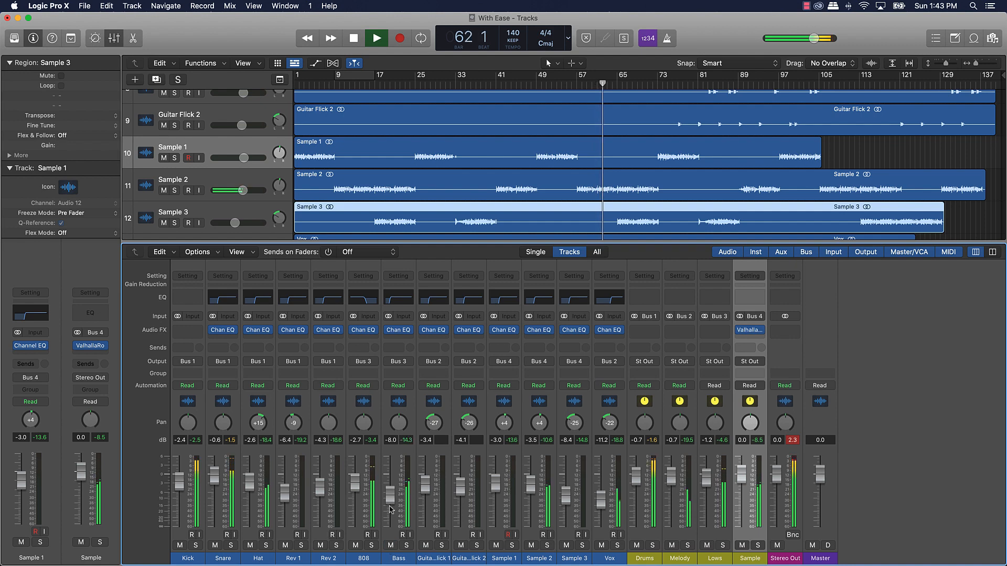
left_click_drag(392, 500, 392, 502)
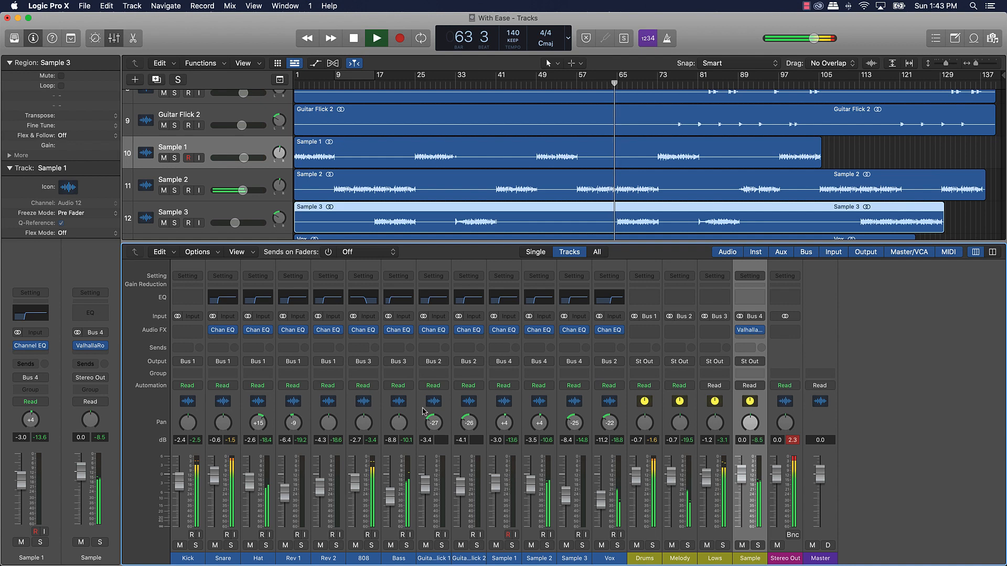
left_click_drag(360, 350, 360, 338)
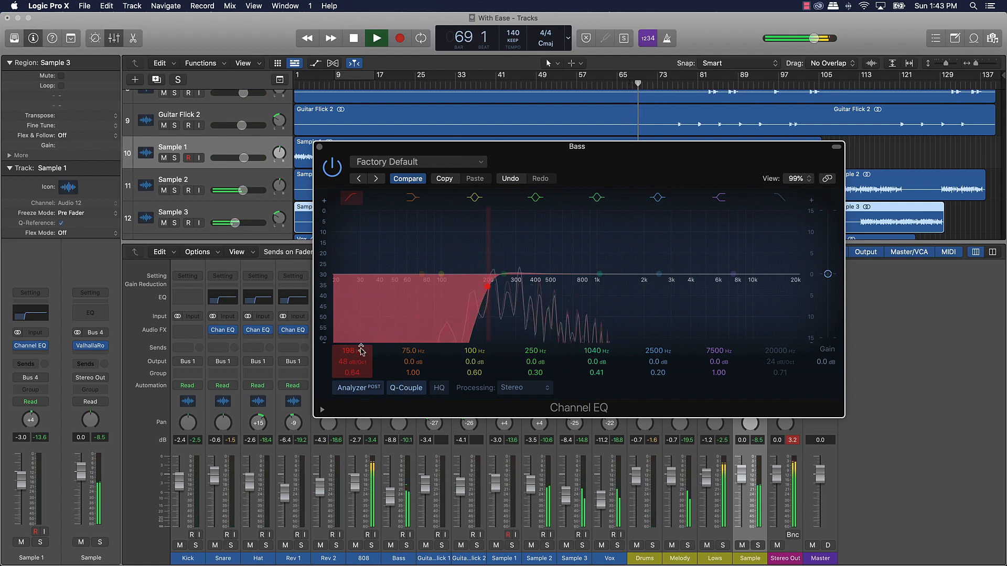
key("space")
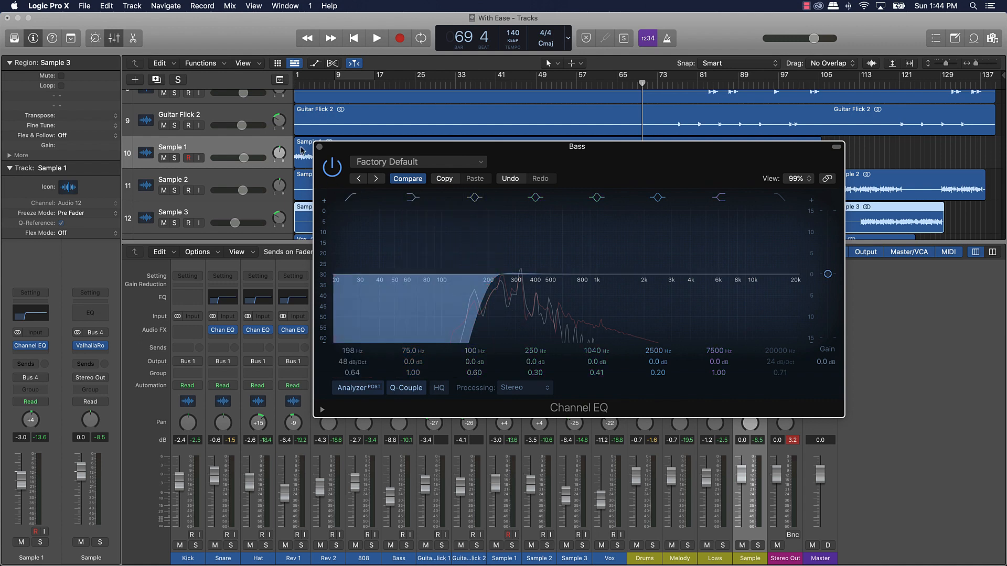
left_click(324, 148)
Step: Play the song again from bar 1, clear the region selection, and save the project
key("Return")
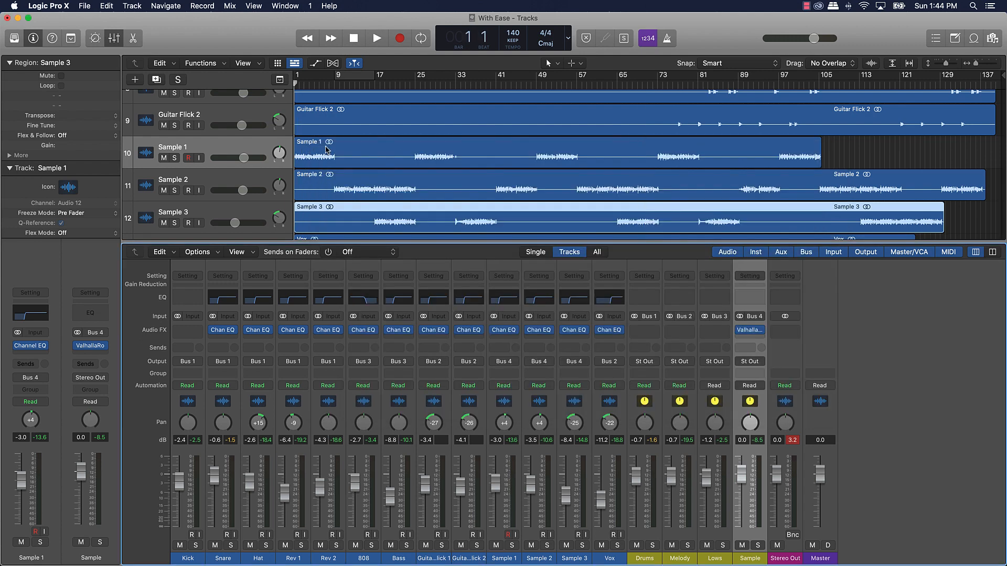
key("space")
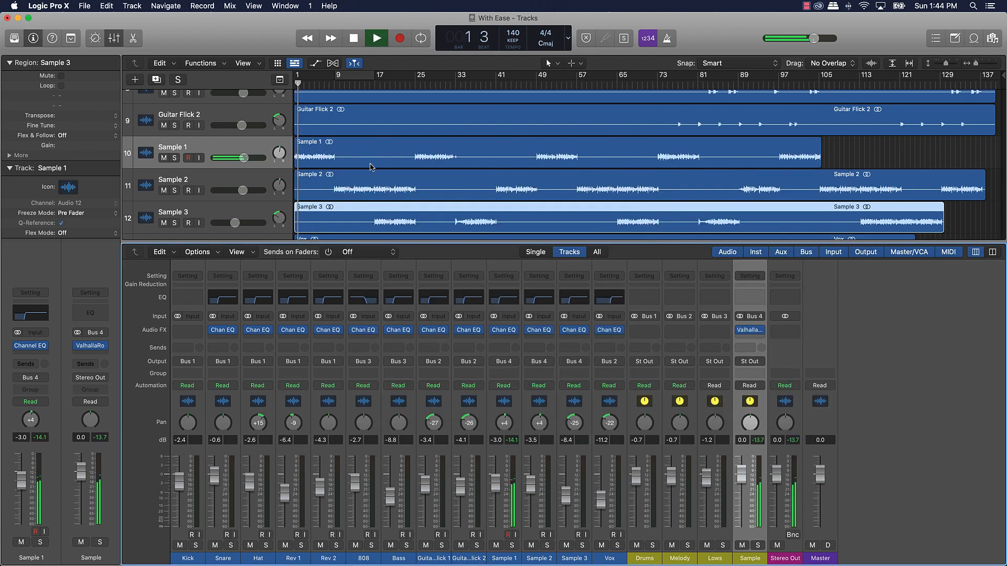
left_click(859, 156)
key("super+s")
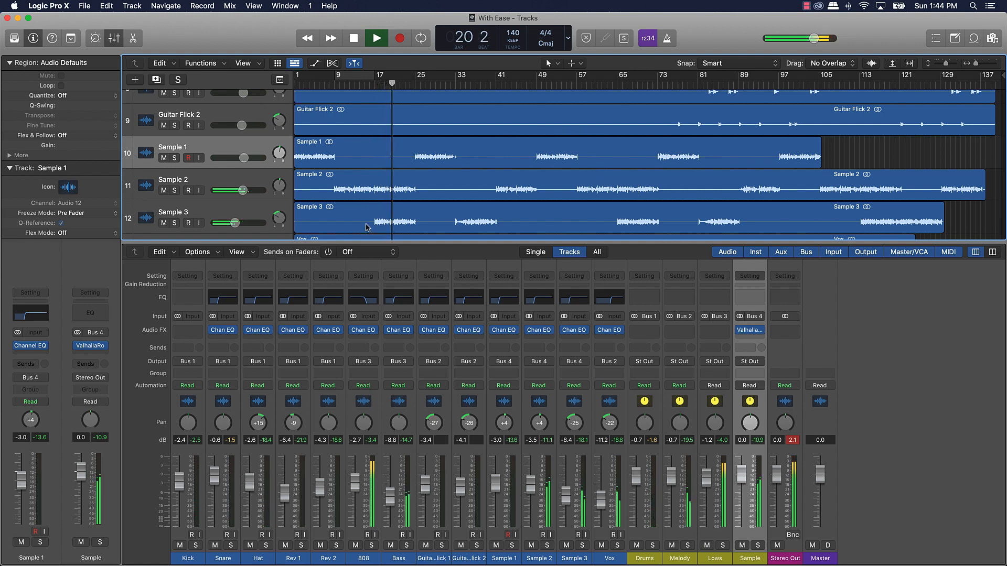
Step: Set the Vox channel to -11.6 dB and bring its pan closer to the centre
left_click_drag(598, 507, 598, 509)
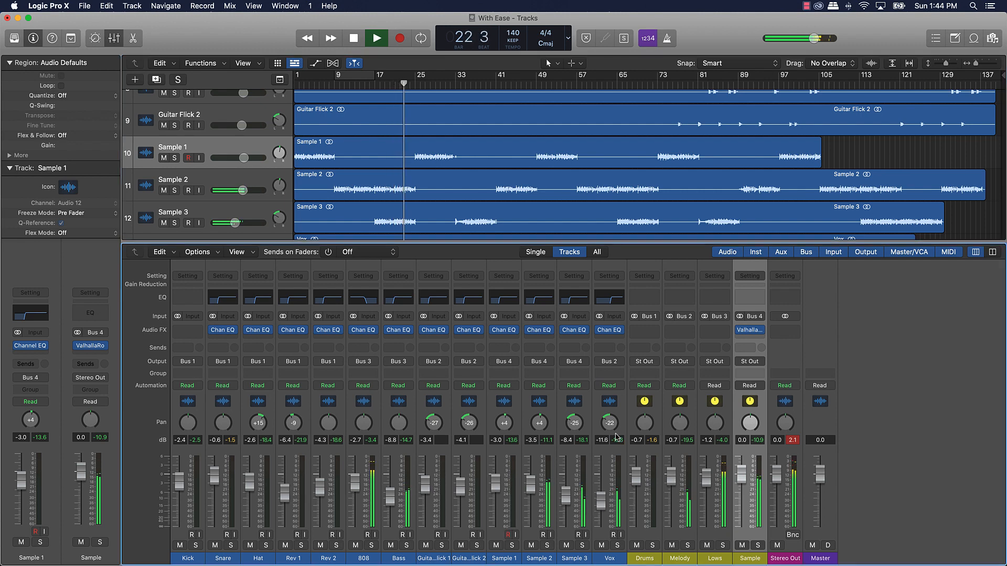
left_click_drag(607, 429, 607, 427)
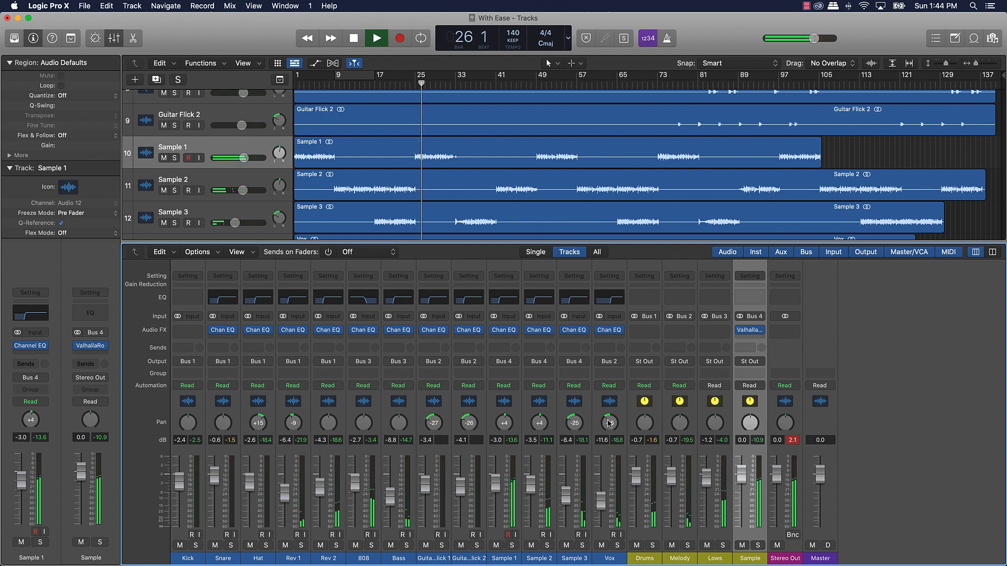
Step: Hide the mixer so all tracks show, listen to the arrangement up to about bar 72, and stop playback
key("p")
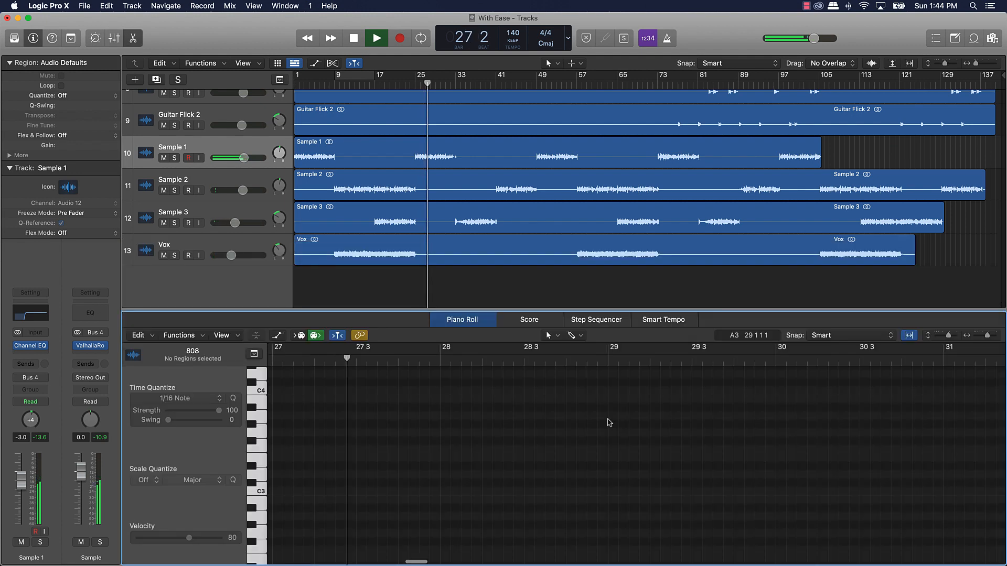
key("p")
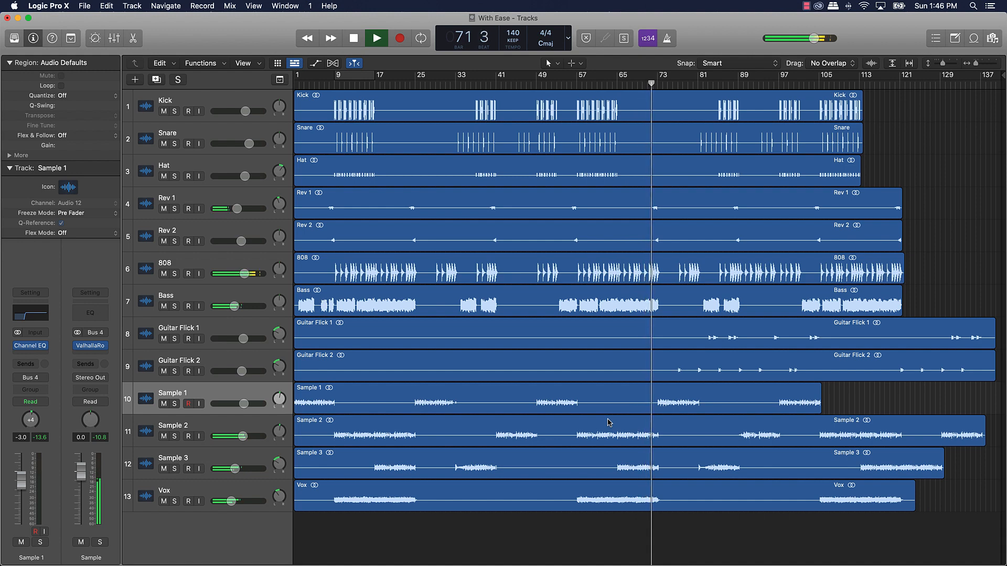
key("space")
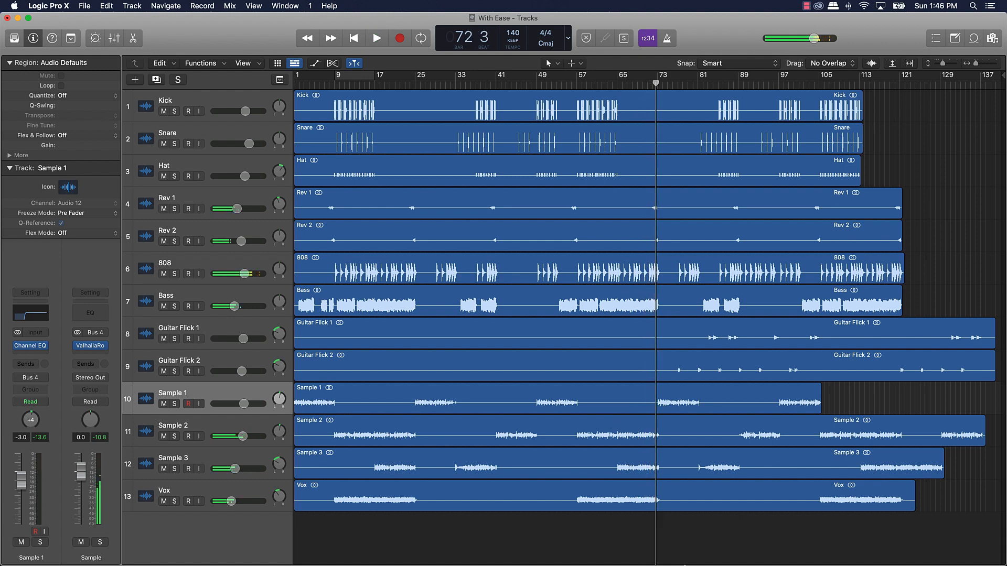
Step: Switch to Chrome and listen to the J. Cole G.O.M.D instrumental at 0:47, 1:03, 1:19, 1:32, 1:49 and further on, and pause it at 3:04
mouse_move(749, 548)
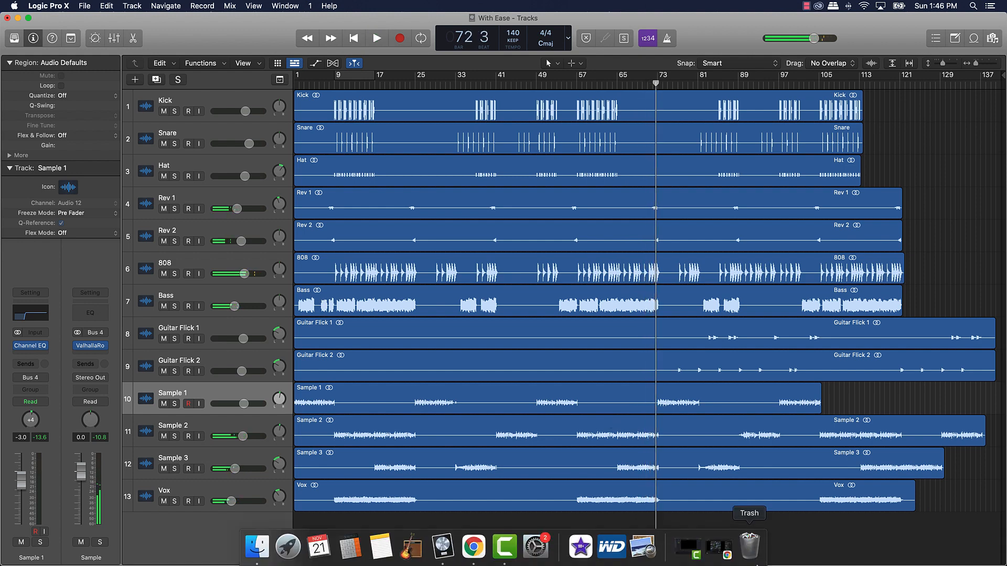
left_click(712, 549)
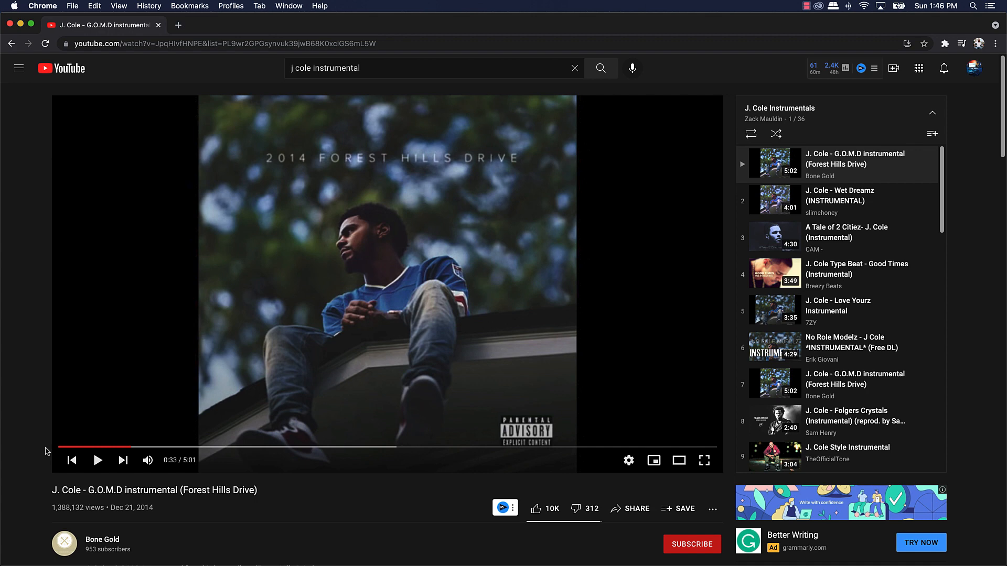
left_click(97, 461)
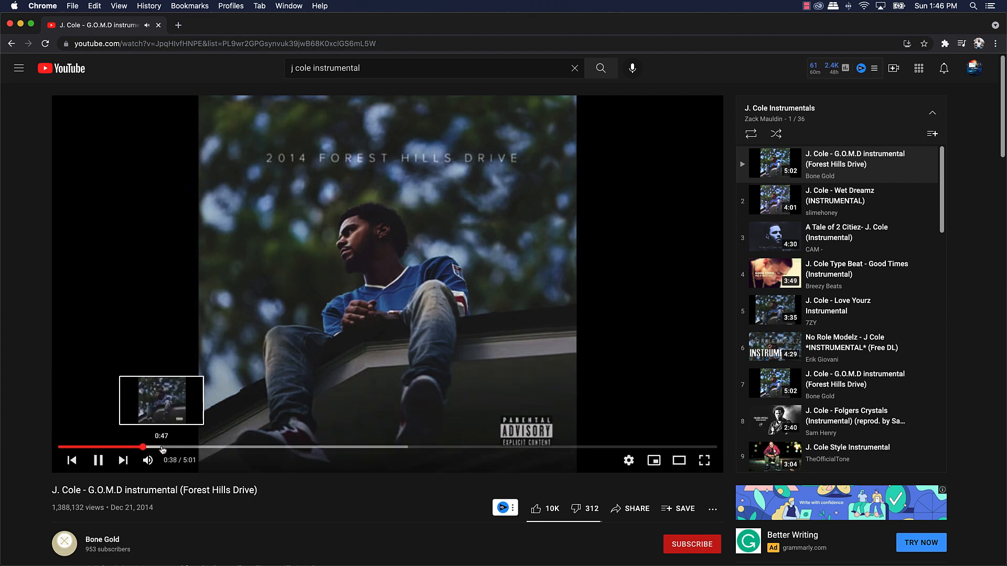
left_click(163, 449)
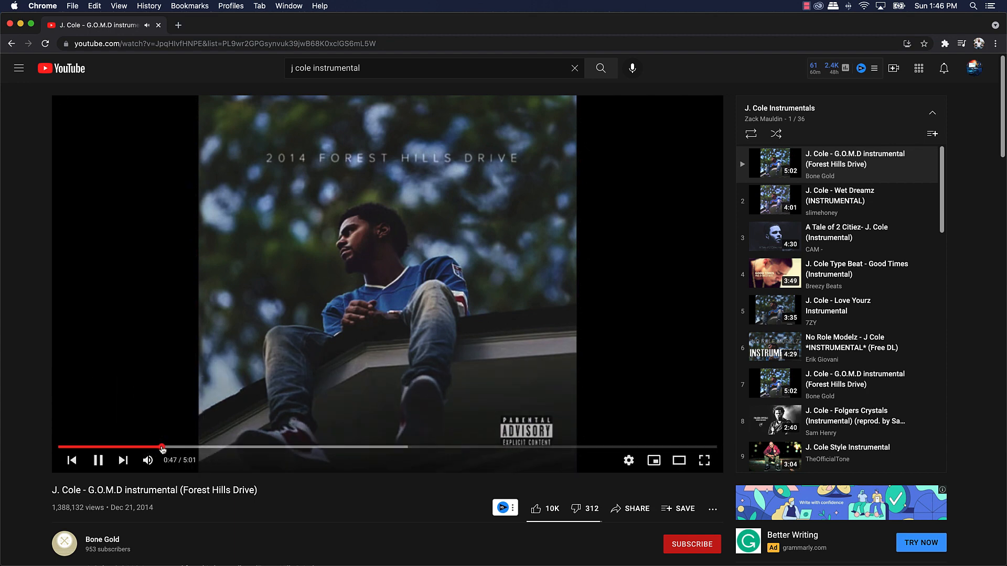
left_click(197, 449)
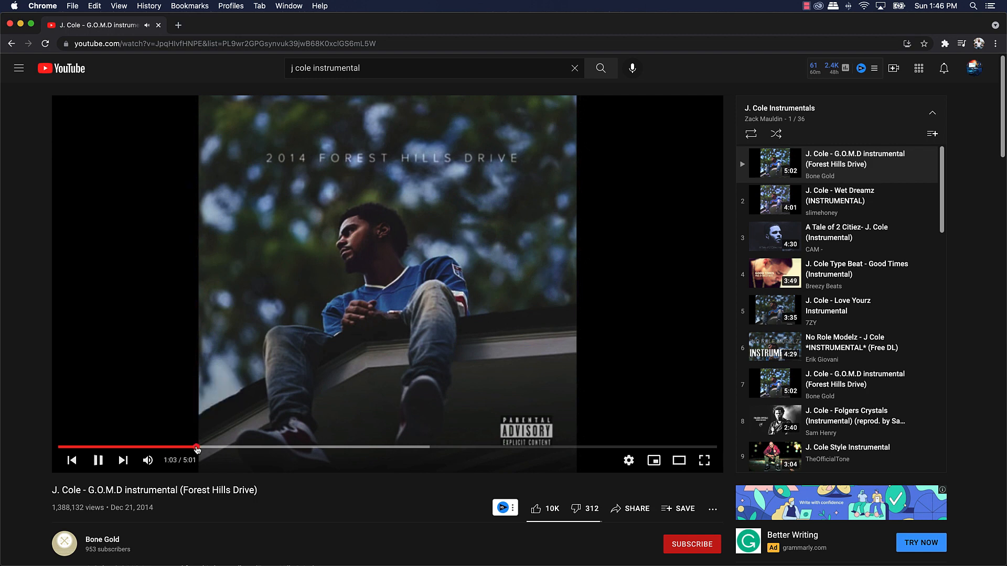
left_click(233, 449)
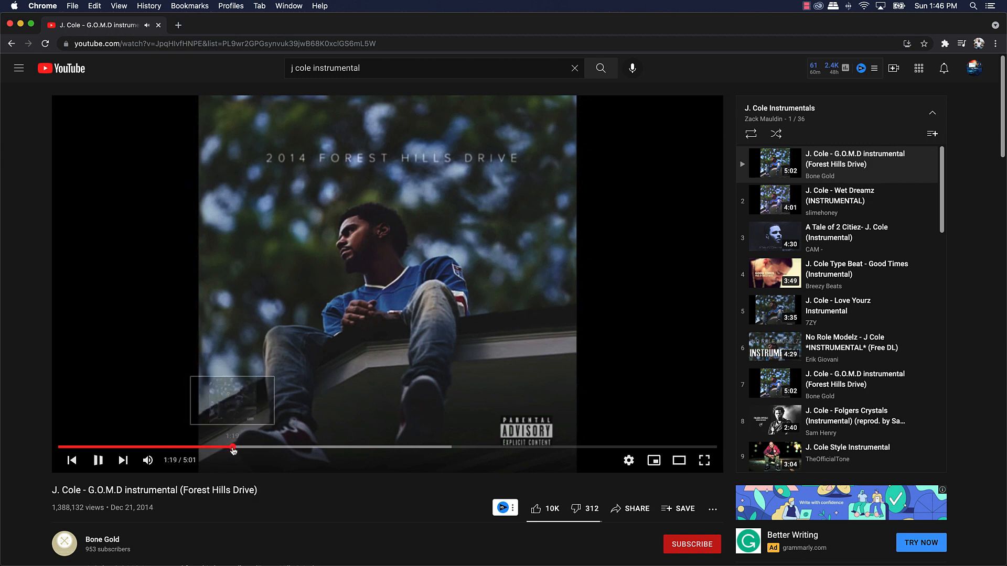
left_click(261, 448)
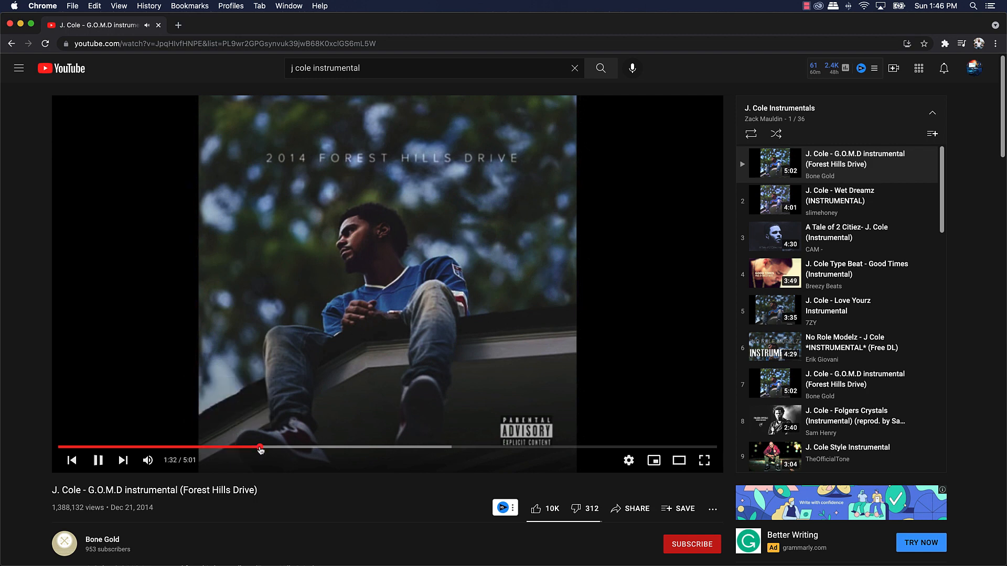
left_click(299, 448)
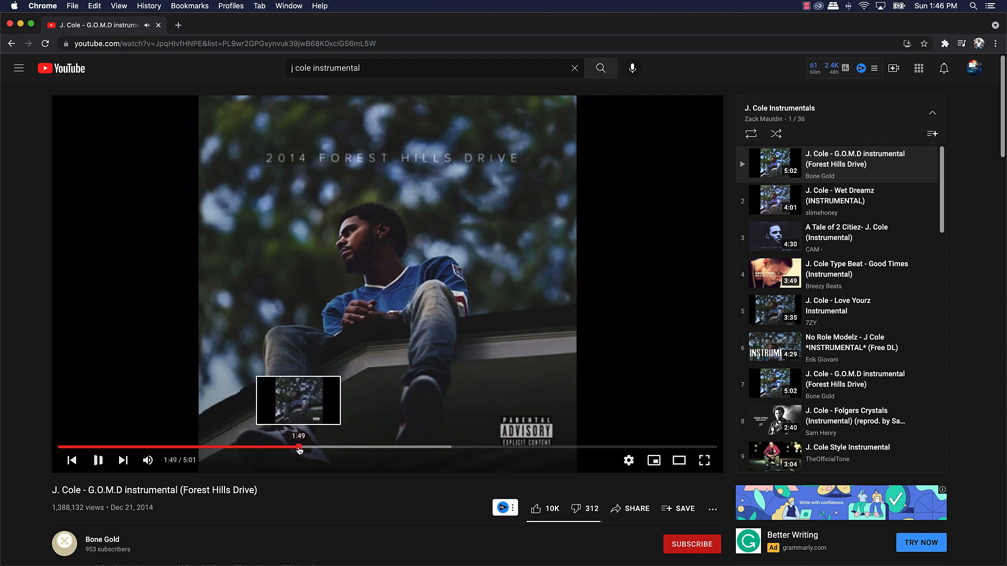
left_click(339, 448)
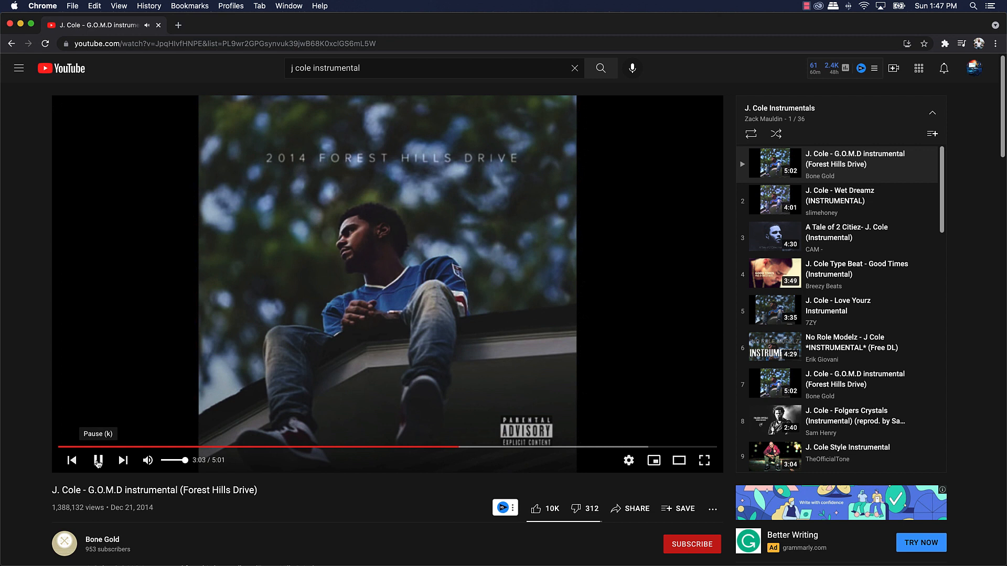
left_click(98, 460)
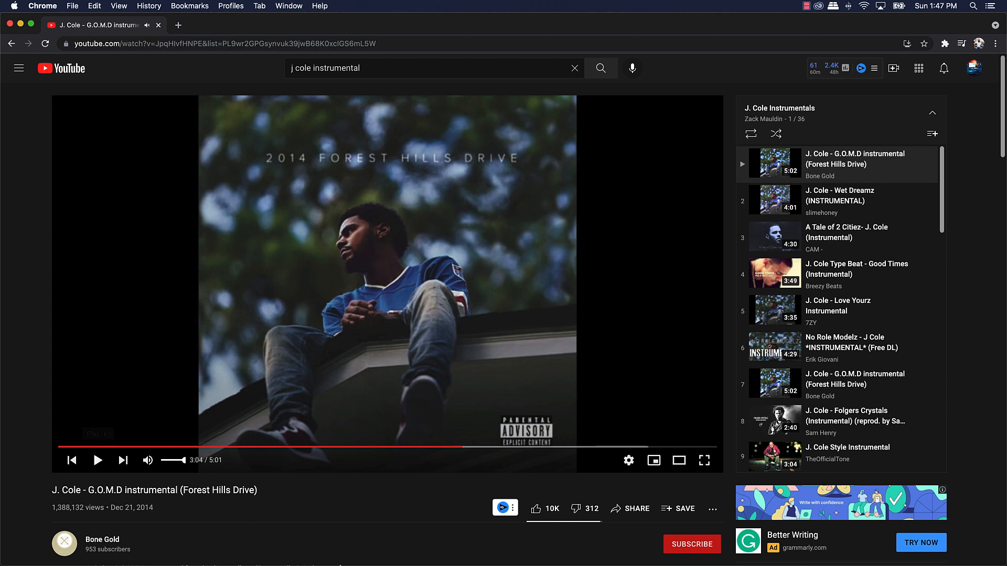
Step: Switch back to Logic Pro X and play the song from bar 58 to bar 61
mouse_move(336, 559)
left_click(458, 547)
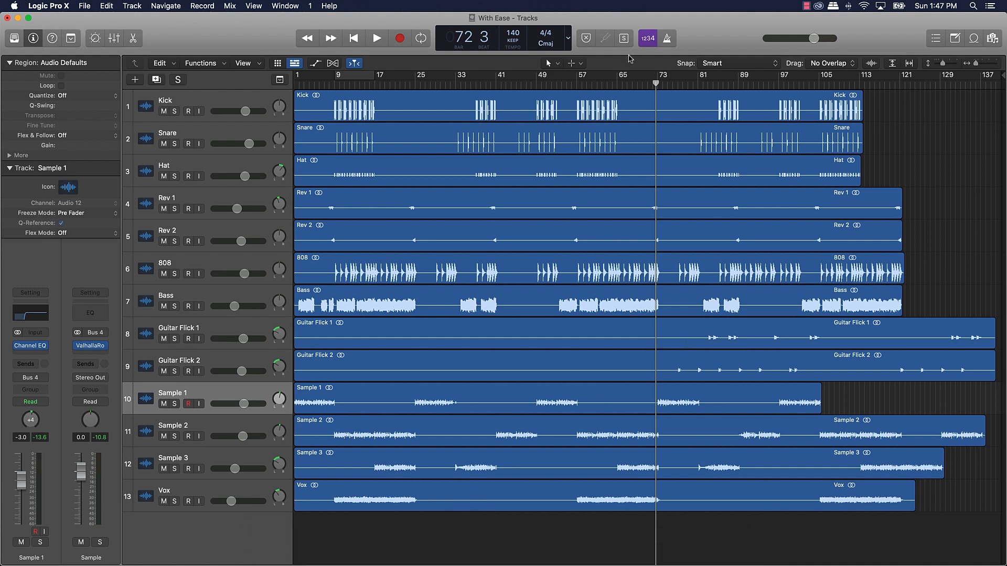
left_click(582, 82)
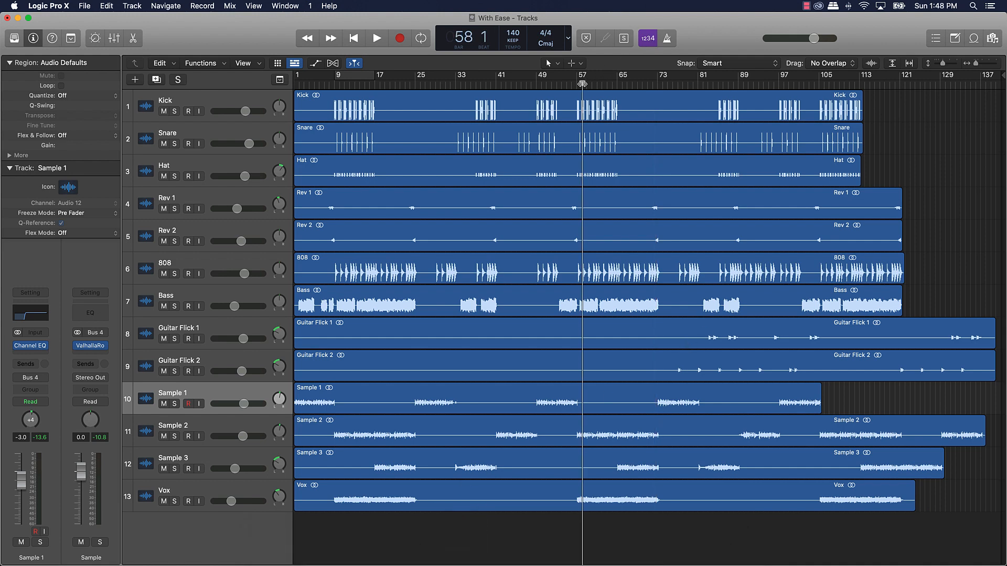
key("space")
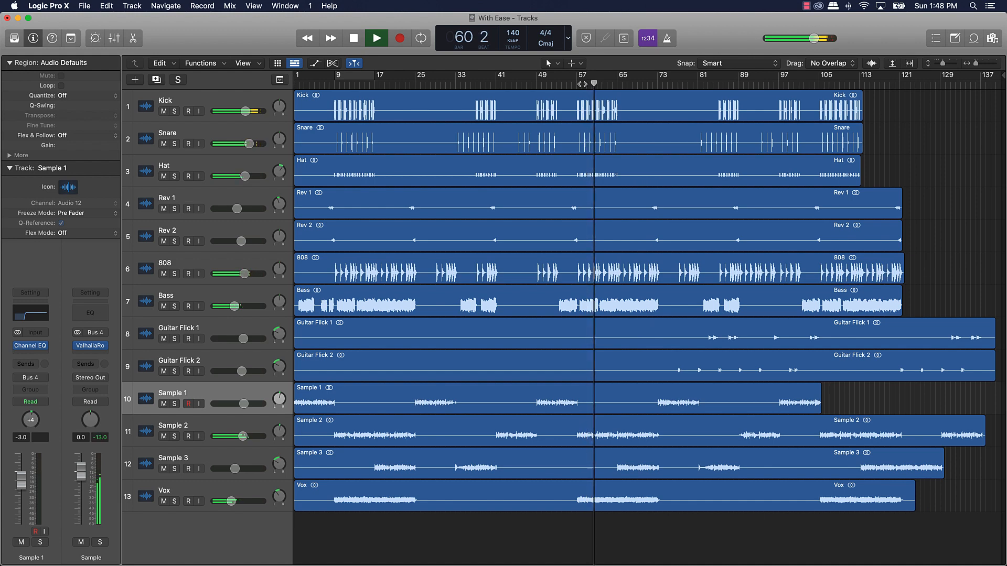
key("space")
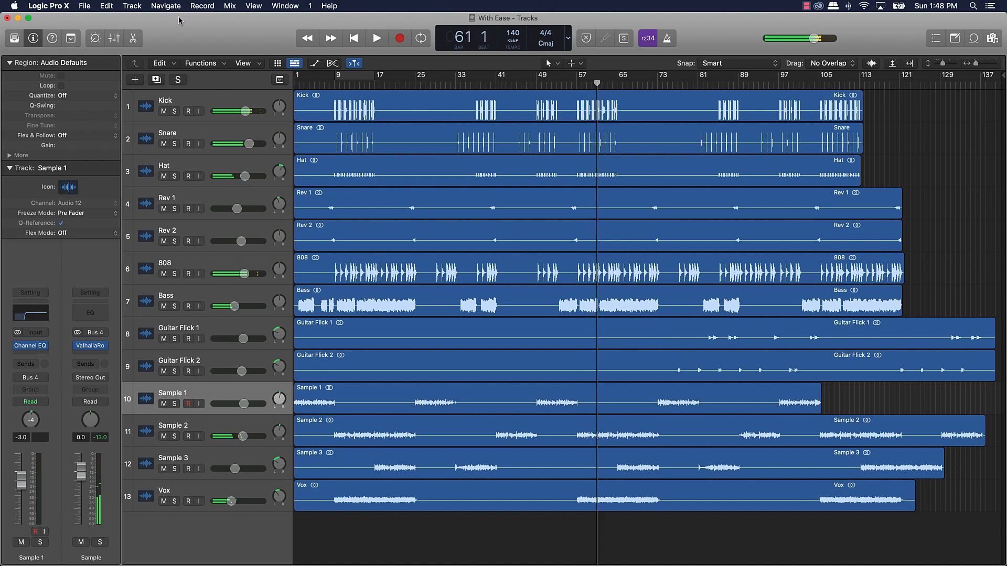
Step: Show the mixer, reset the peak readings, and insert the Waves SSLComp (s) compressor in stereo on the Stereo Out channel
left_click(119, 38)
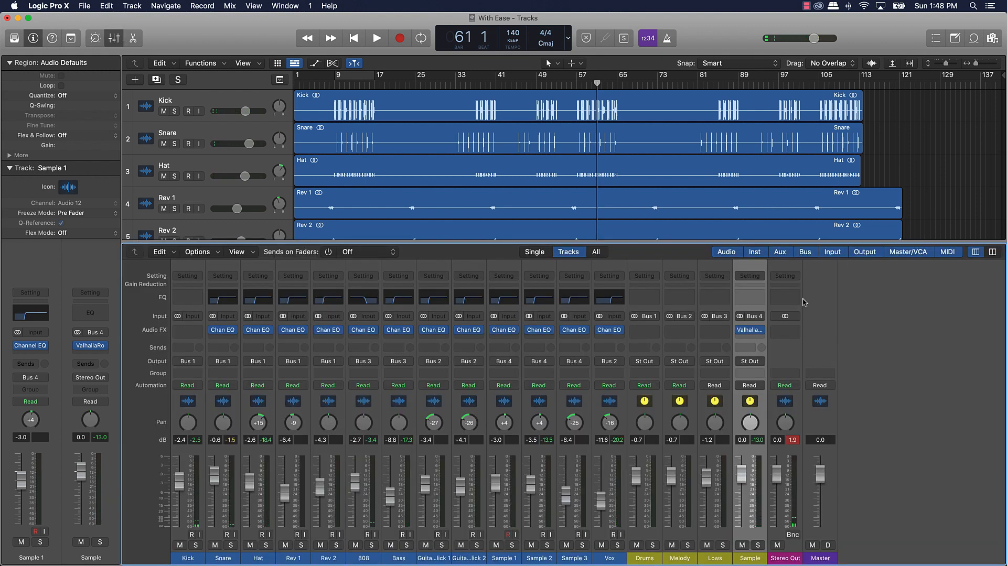
left_click(794, 440)
left_click(797, 331)
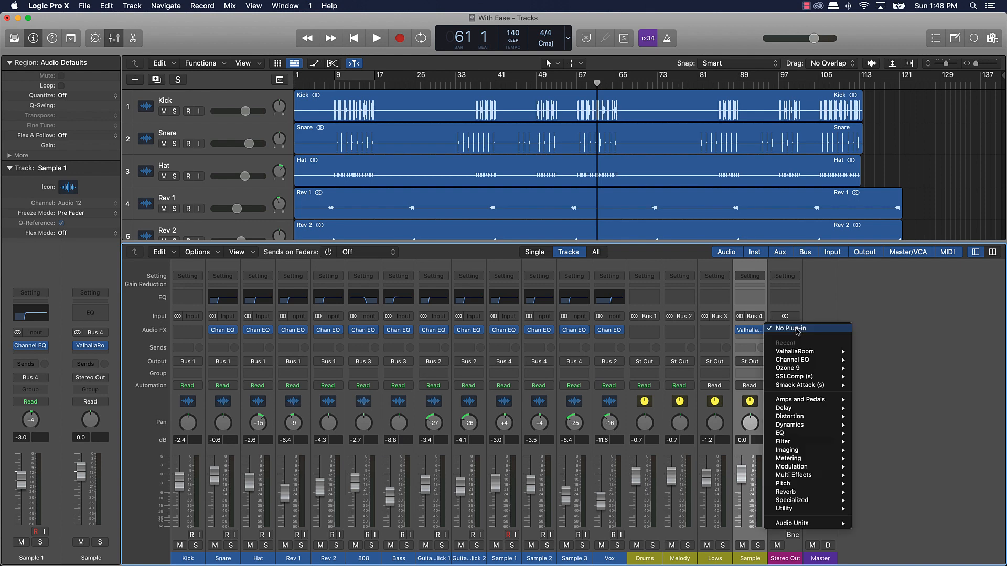
mouse_move(811, 525)
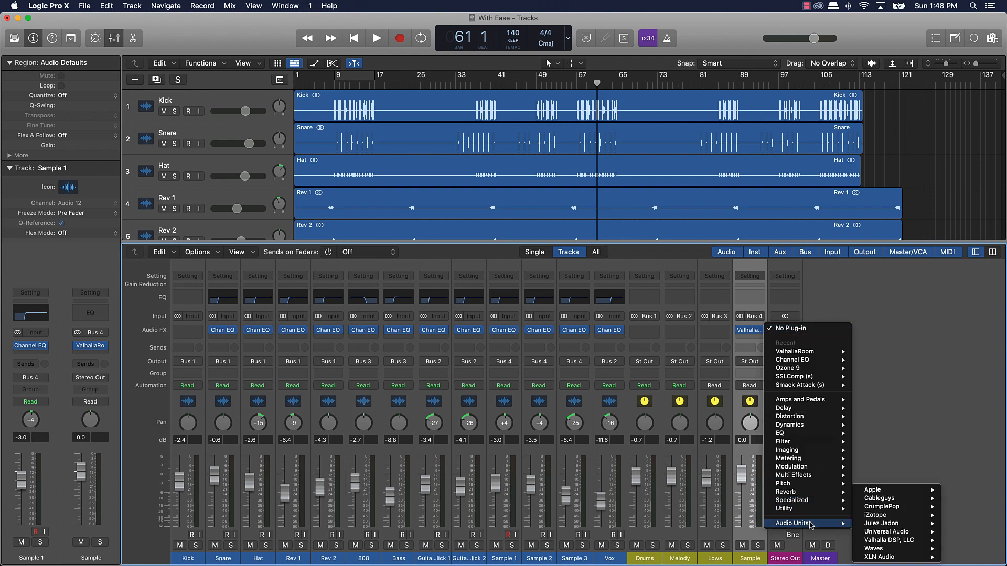
mouse_move(897, 551)
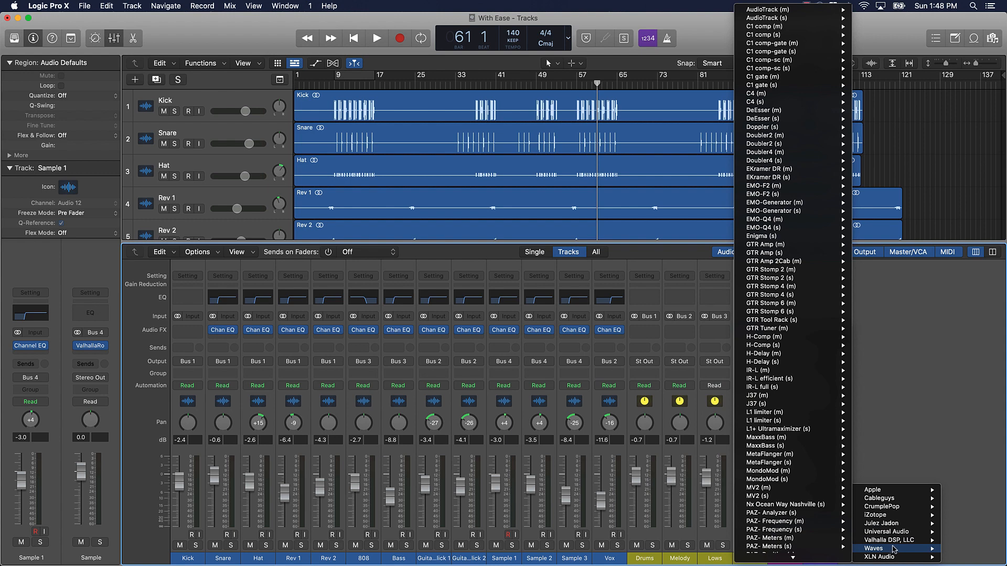
scroll(793, 478, "down", 5)
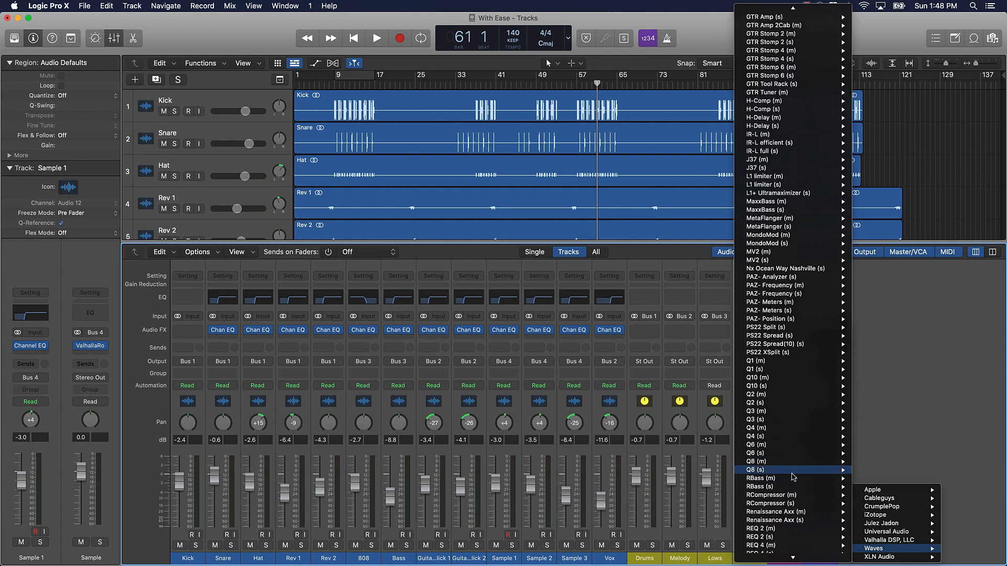
scroll(793, 477, "down", 10)
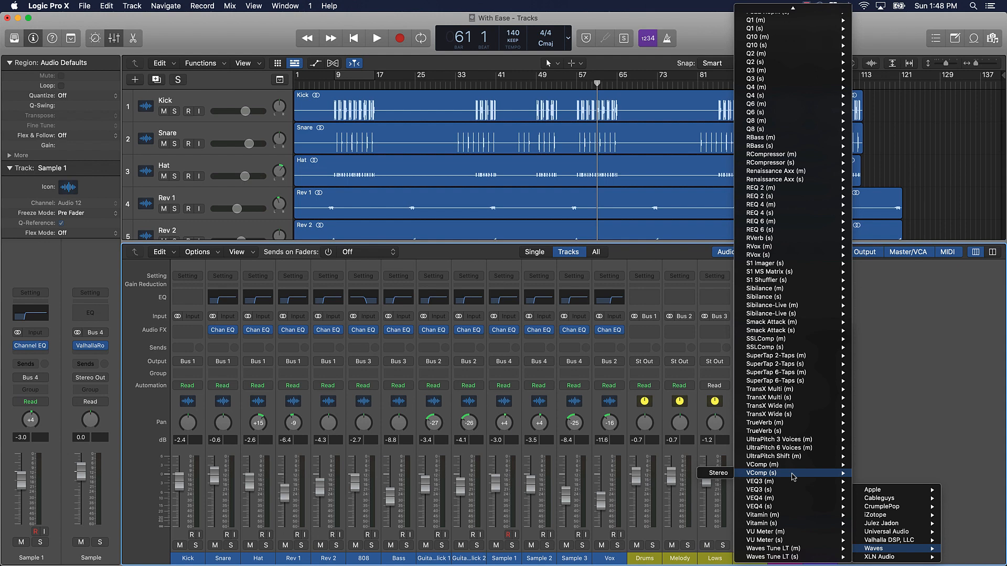
mouse_move(783, 340)
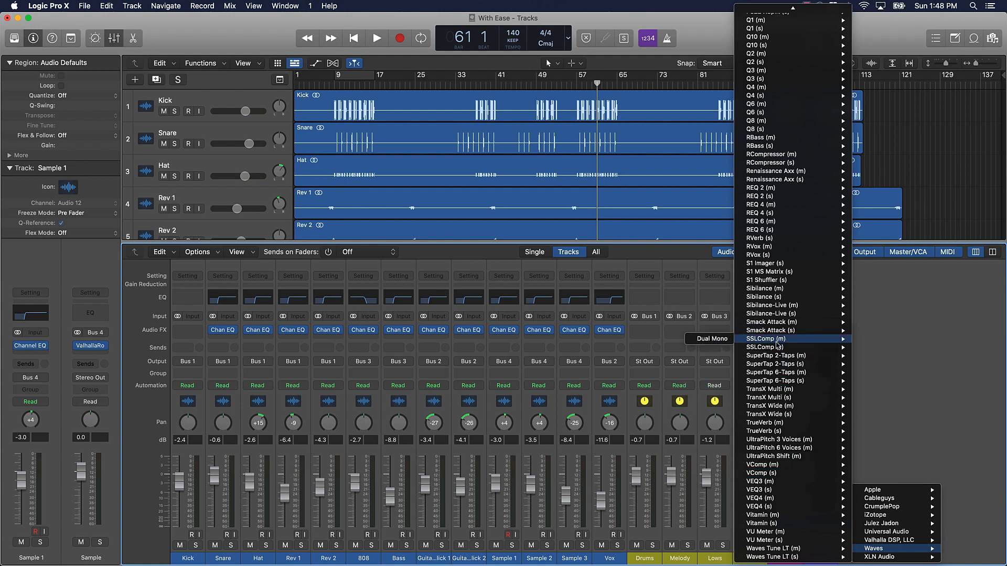
left_click(710, 348)
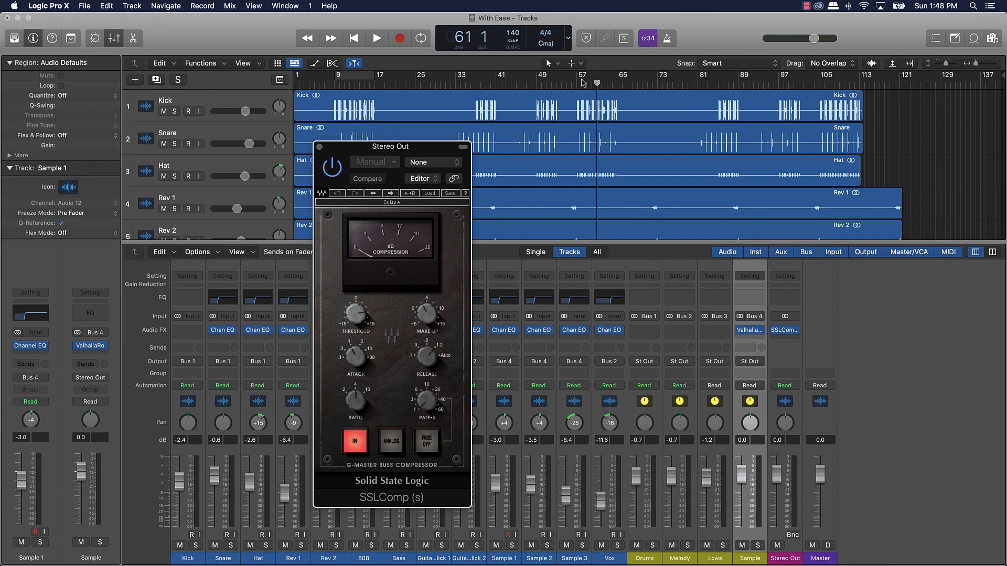
Step: Play briefly from around bar 57 and load the Gil Norton SSL Master Buss Compressor preset in SSLComp
left_click(577, 83)
key("space")
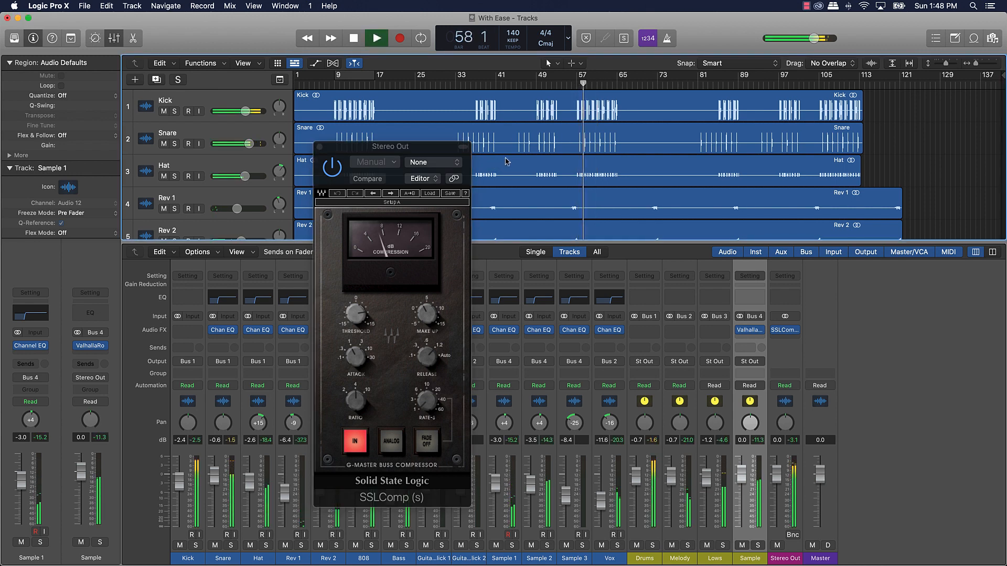
key("space")
left_click(425, 202)
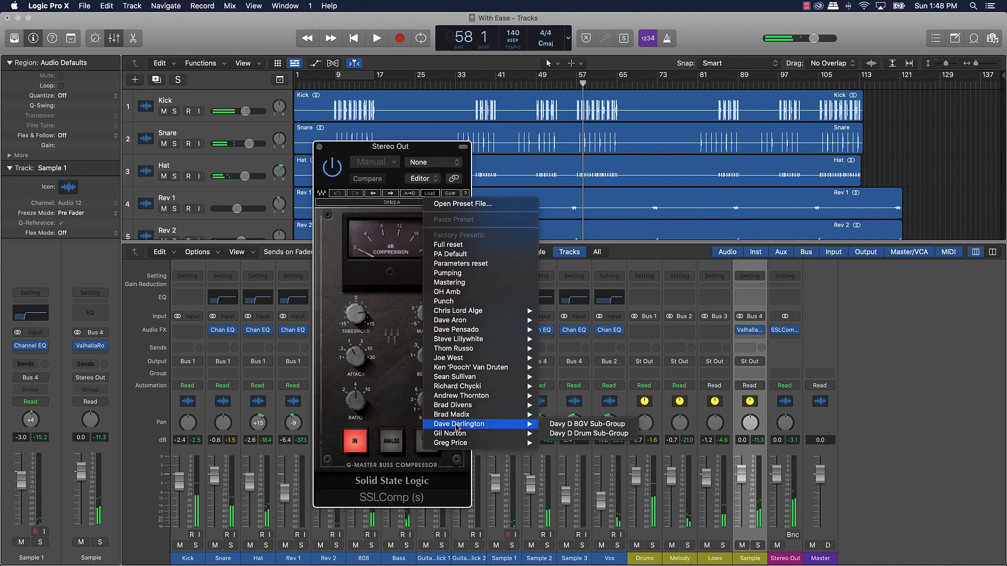
mouse_move(462, 434)
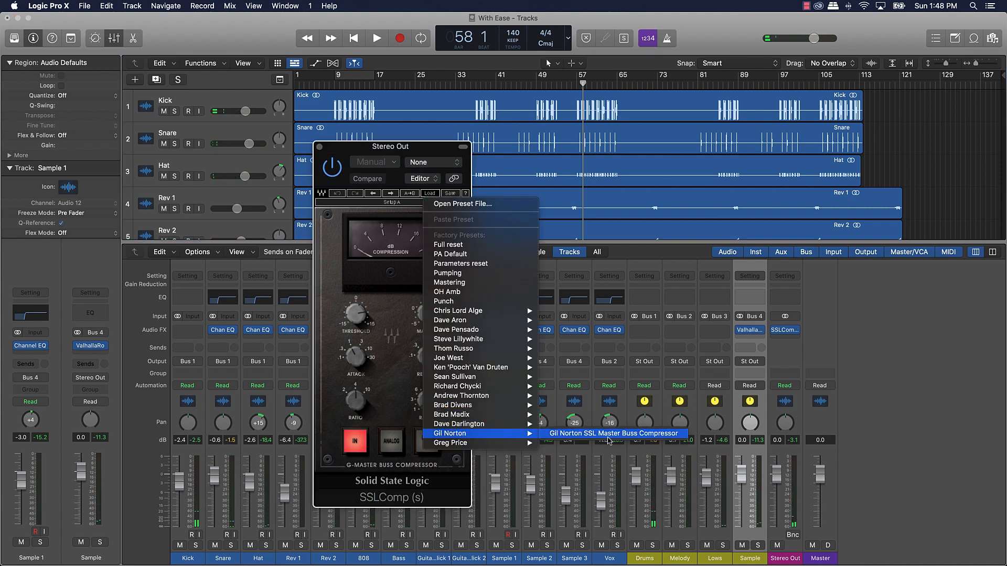
left_click(607, 436)
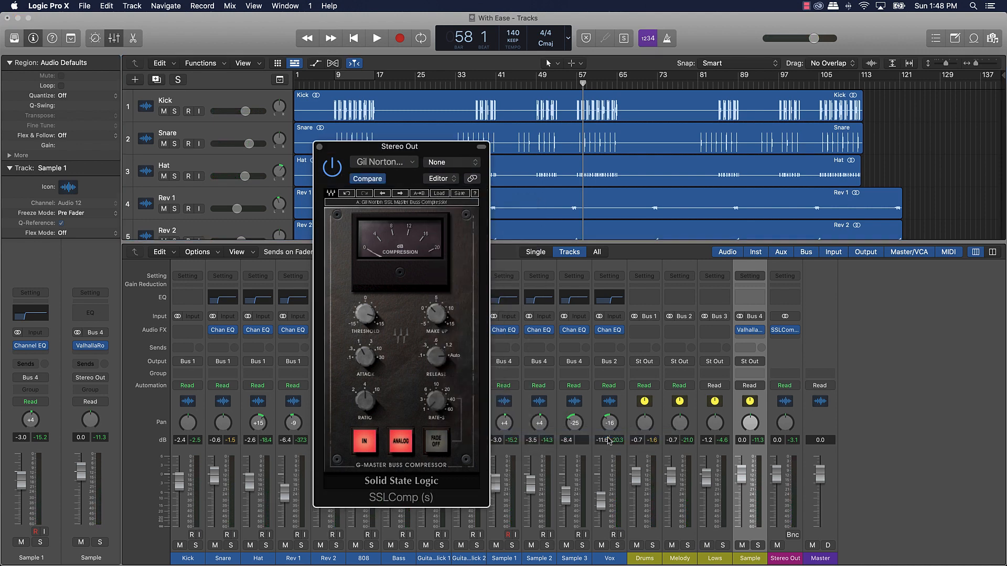
Step: During playback, set Vox to -12.6 dB, close the compressor, and lower Sample 1, 2 and 3 together to -3.7, -4.2 and -9.1 dB
key("space")
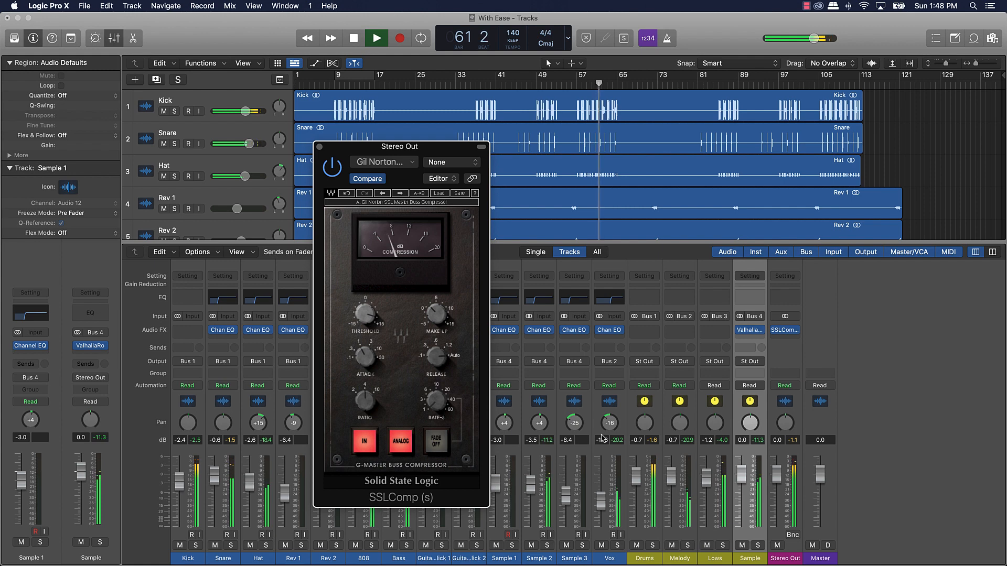
left_click(596, 507)
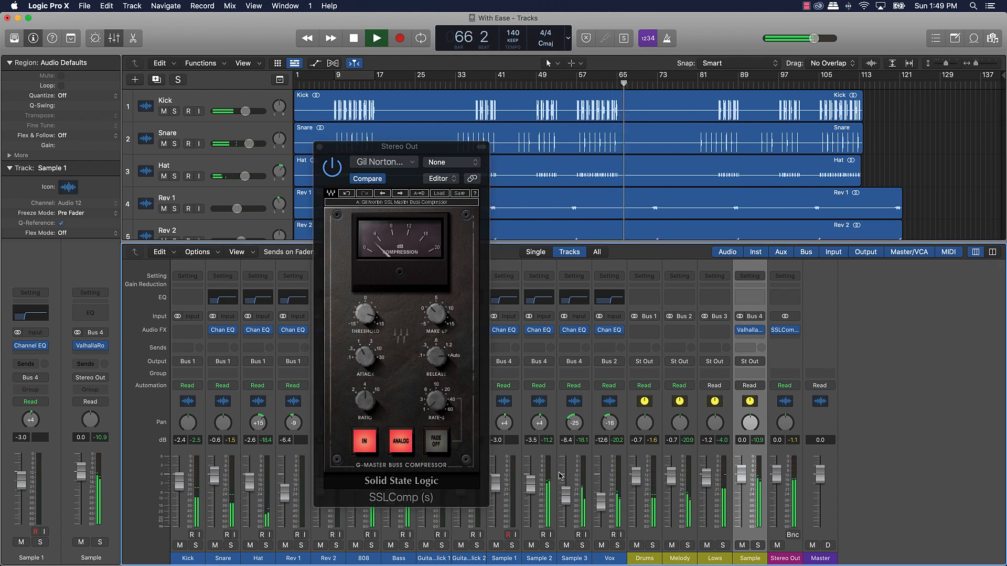
left_click(320, 147)
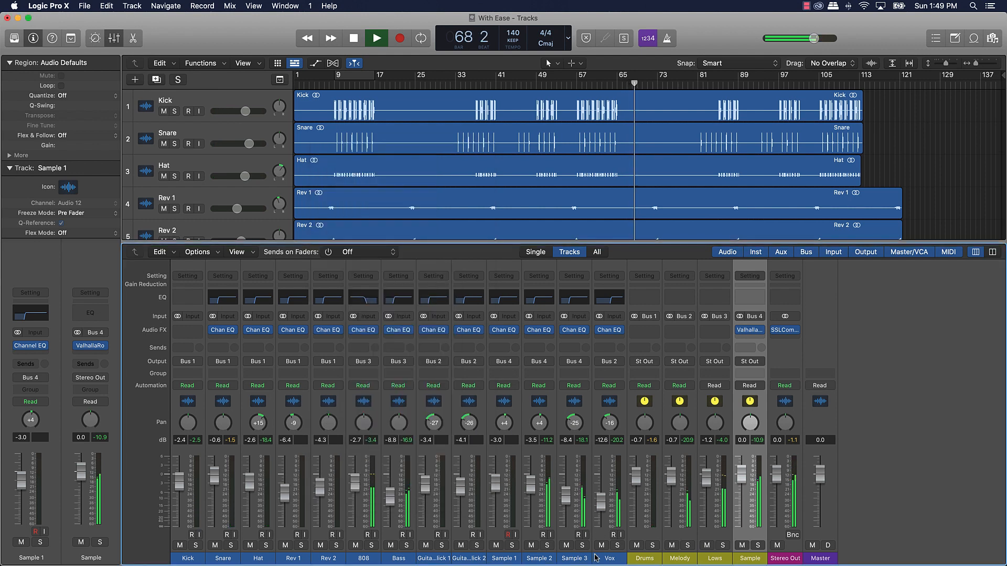
left_click_drag(585, 557, 500, 553)
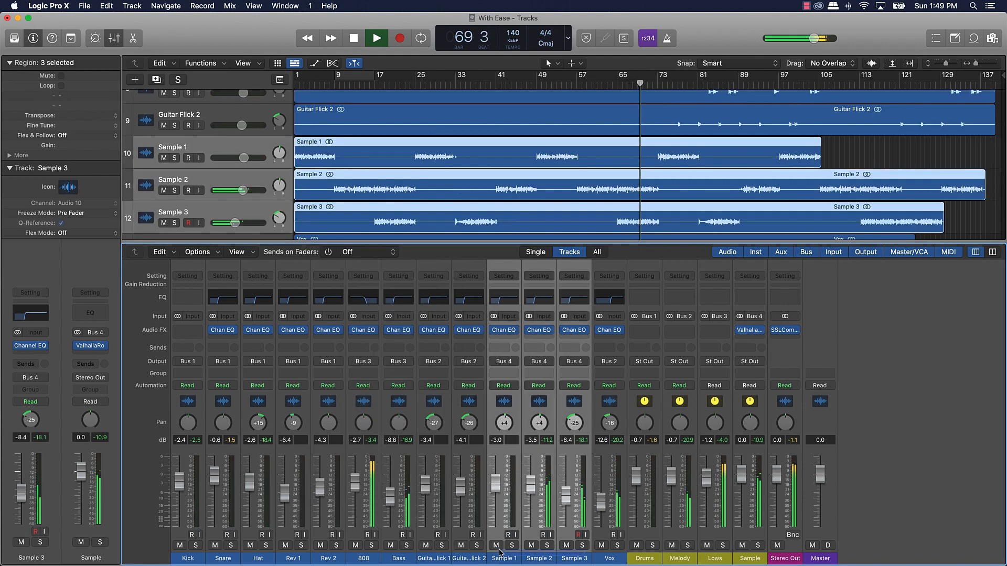
left_click_drag(495, 483, 495, 486)
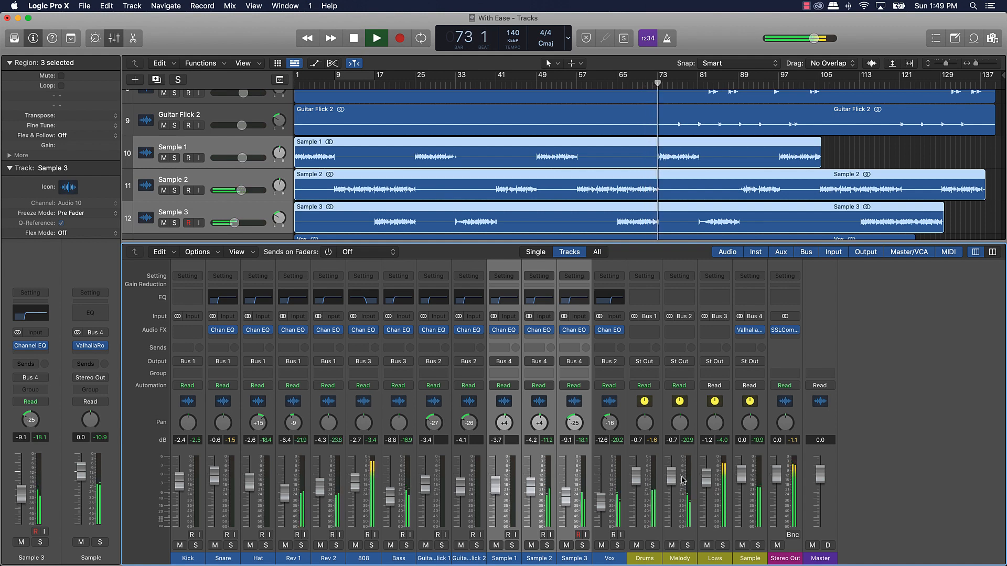
Step: Set the Melody bus to -1.1 dB and the Sample bus to -2.2 dB while the song plays
left_click_drag(683, 479, 684, 483)
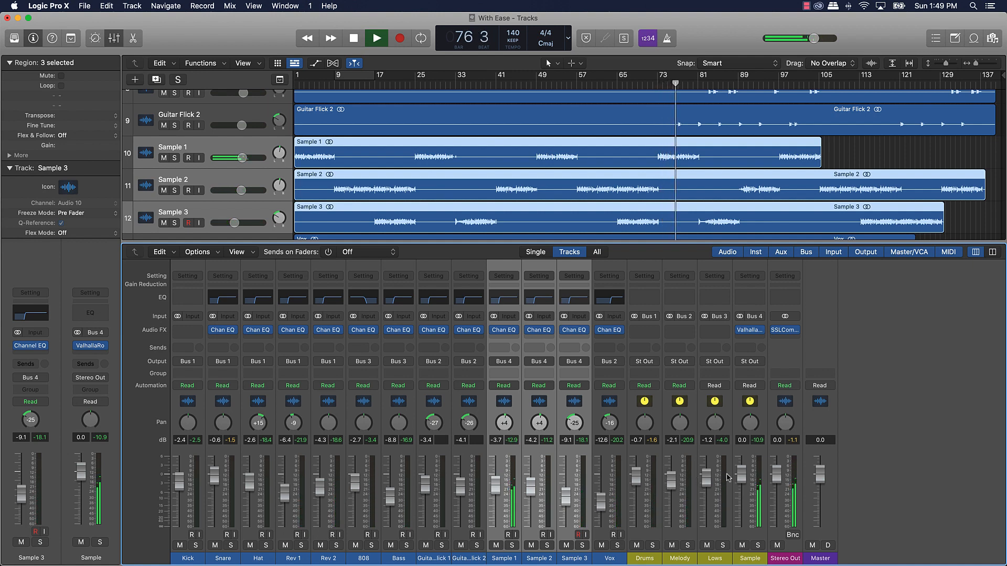
left_click_drag(741, 471, 741, 475)
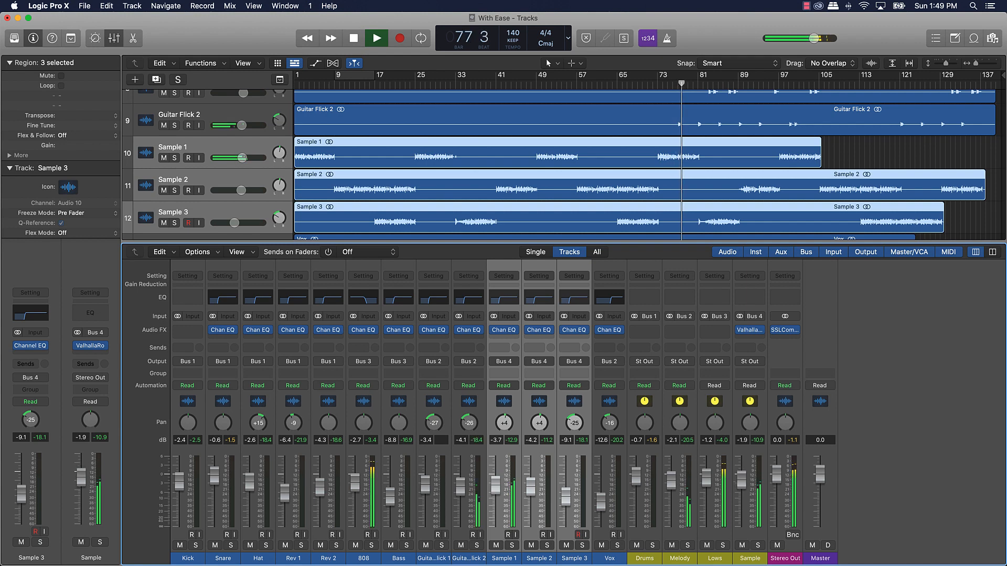
left_click_drag(672, 481, 672, 477)
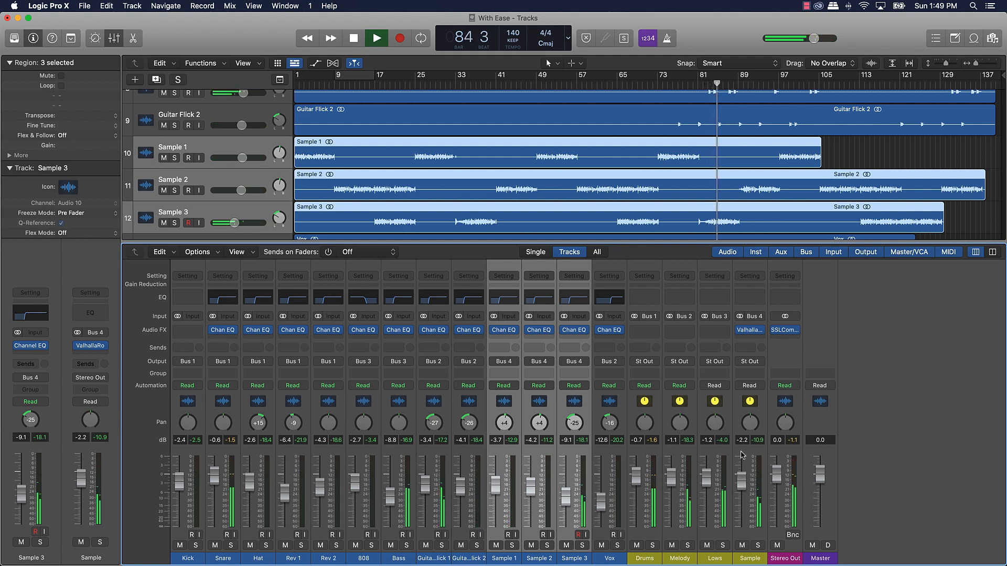
Step: Select the Guitar Flick 1 and 2 channels and lower them together to -5.1 and -5.9 dB
left_click(439, 539)
left_click(462, 535, "shift")
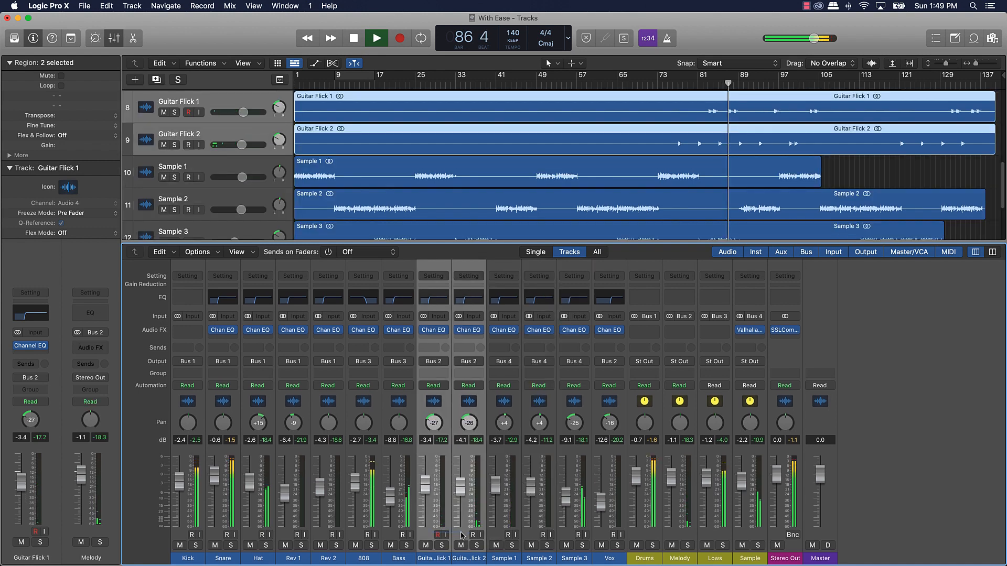
left_click_drag(461, 488, 457, 503)
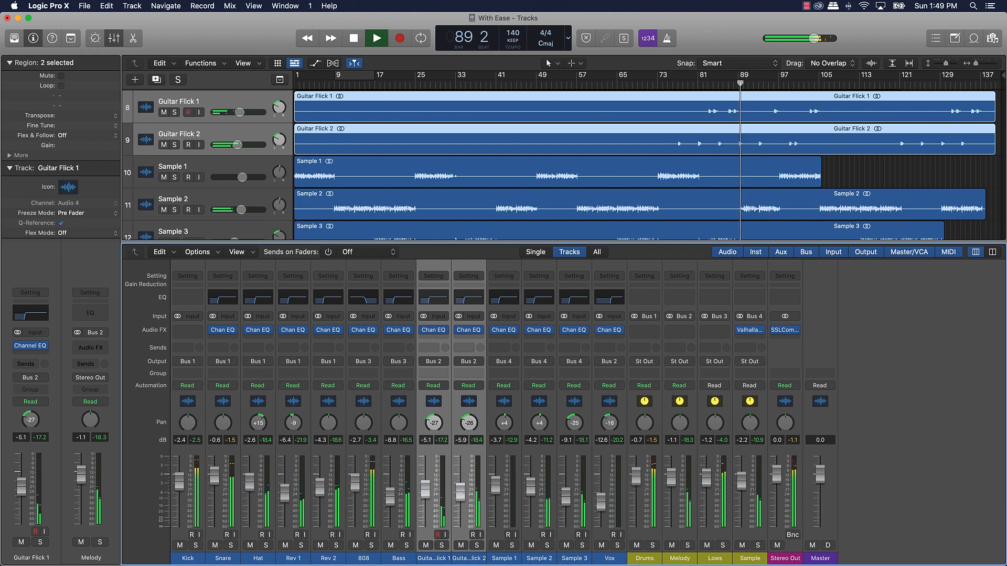
Step: Set Guitar Flick 1 to -7.0 dB with pan -15, and set the Guitar Flick 2 pan to -28
left_click(463, 535)
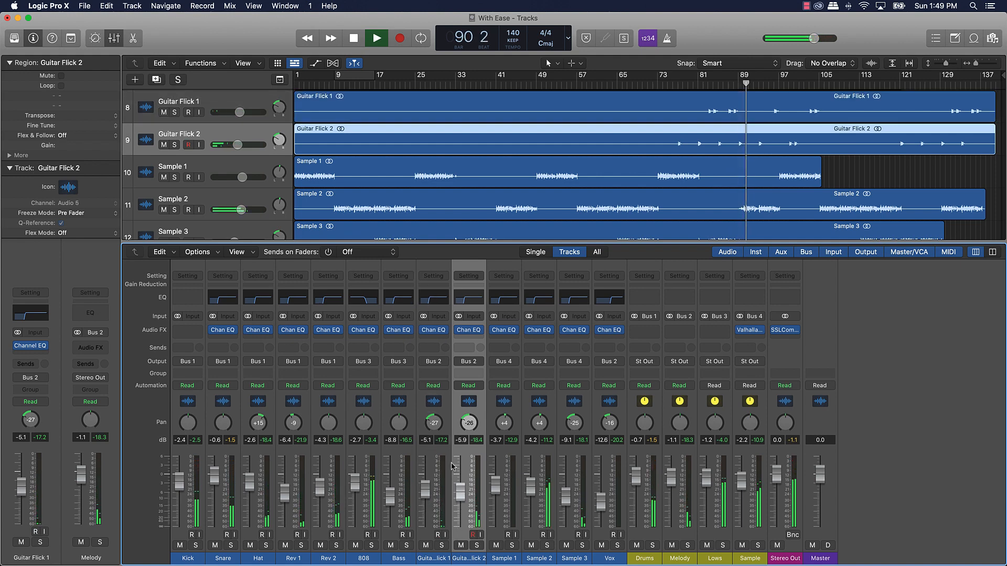
left_click_drag(429, 424, 428, 409)
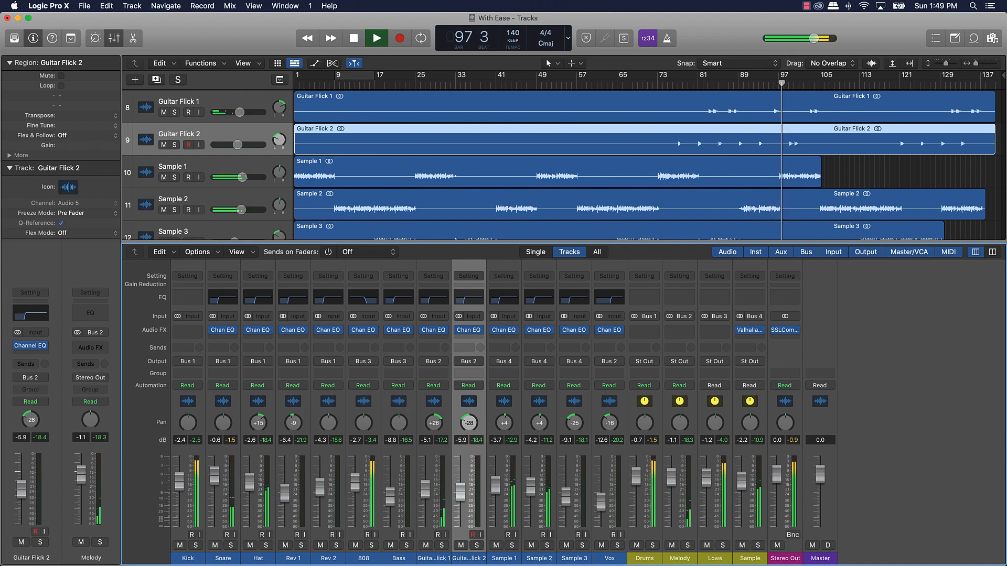
left_click_drag(424, 492, 425, 502)
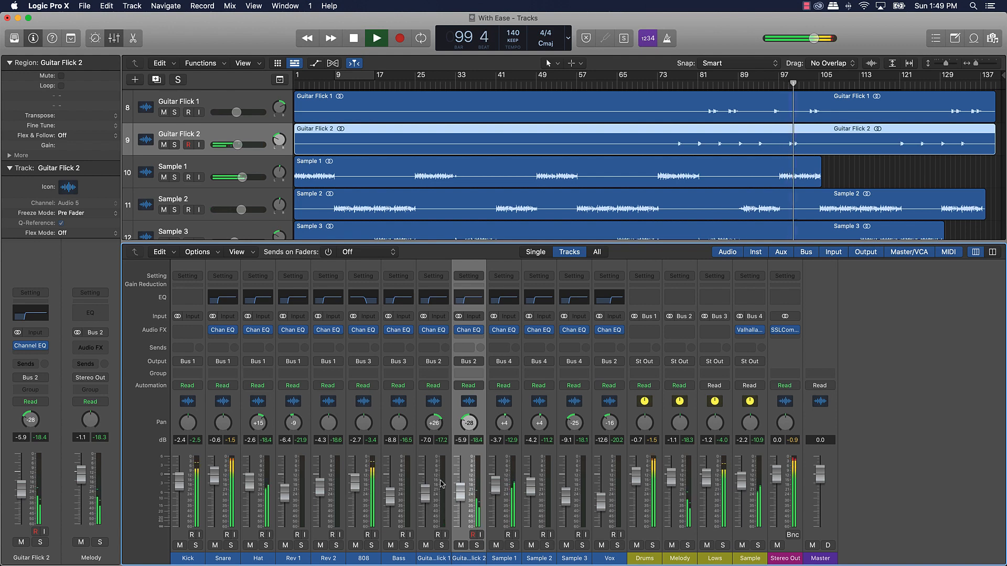
left_click_drag(433, 423, 418, 452)
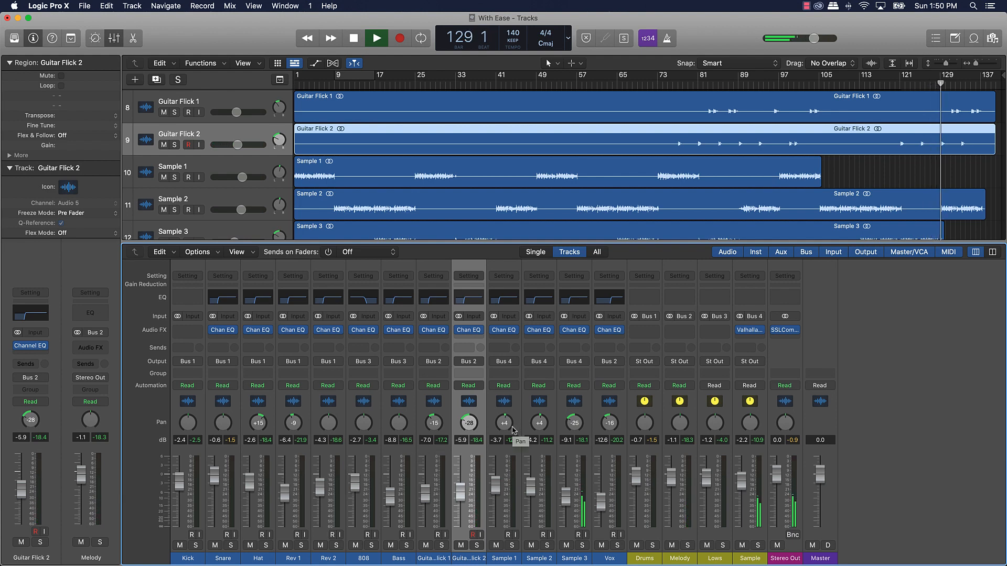
Step: Stop playback, return the playhead to bar 1, clear the region selection, and hide the mixer
key("space")
key("Return")
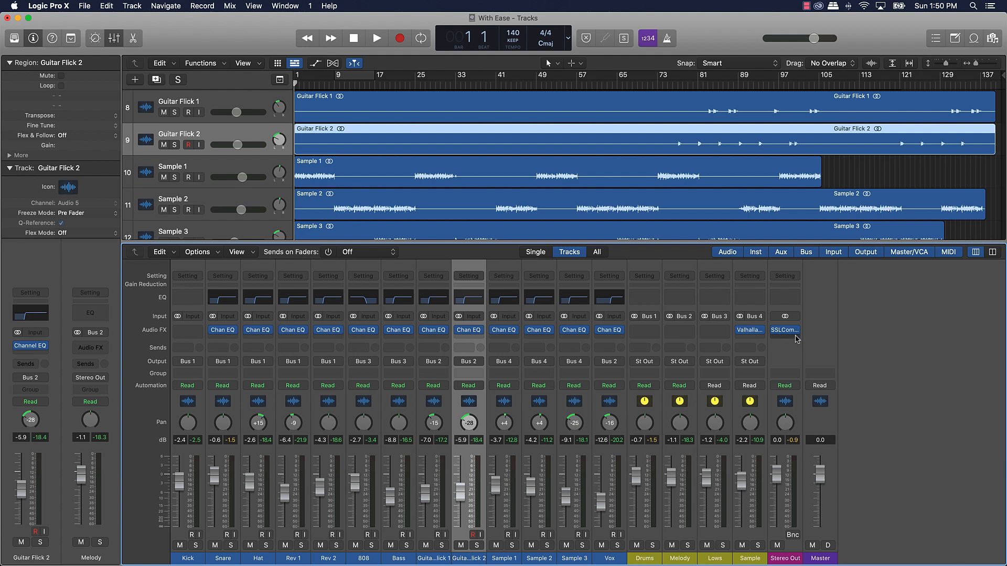
left_click(844, 172)
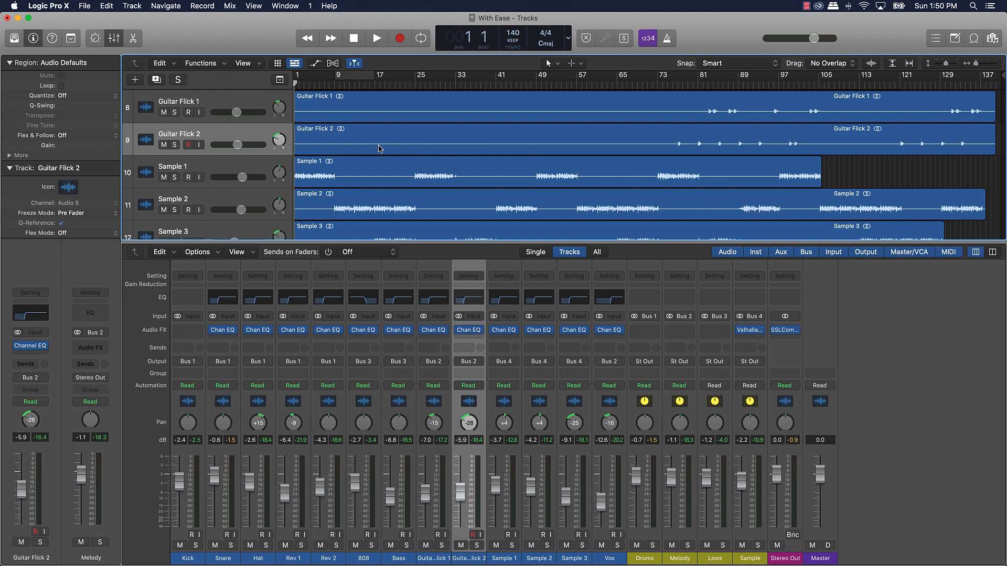
key("p")
key("p")
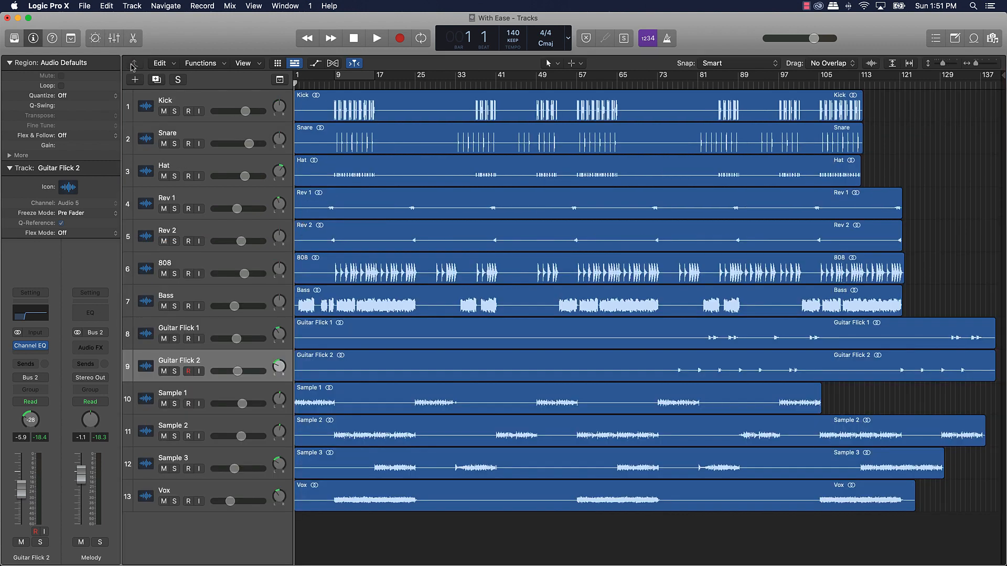
Step: Create one new software instrument track using Quick Sampler (Single Sample)
left_click(136, 80)
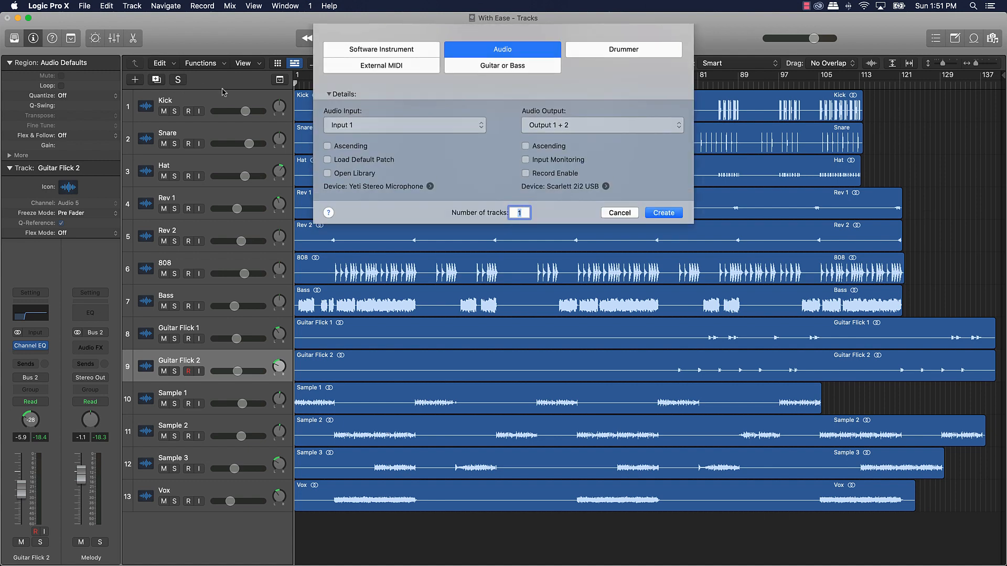
left_click(367, 51)
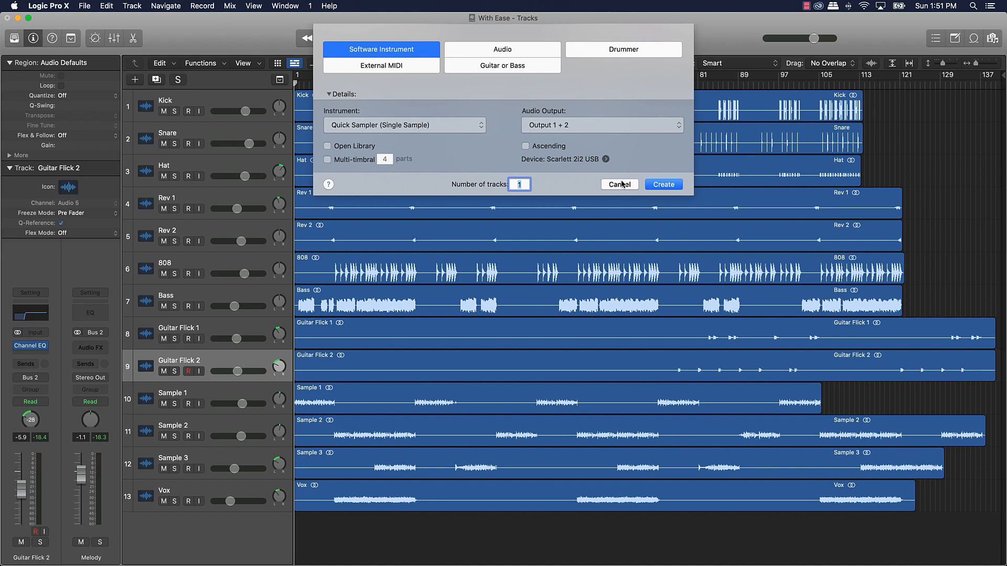
left_click(653, 185)
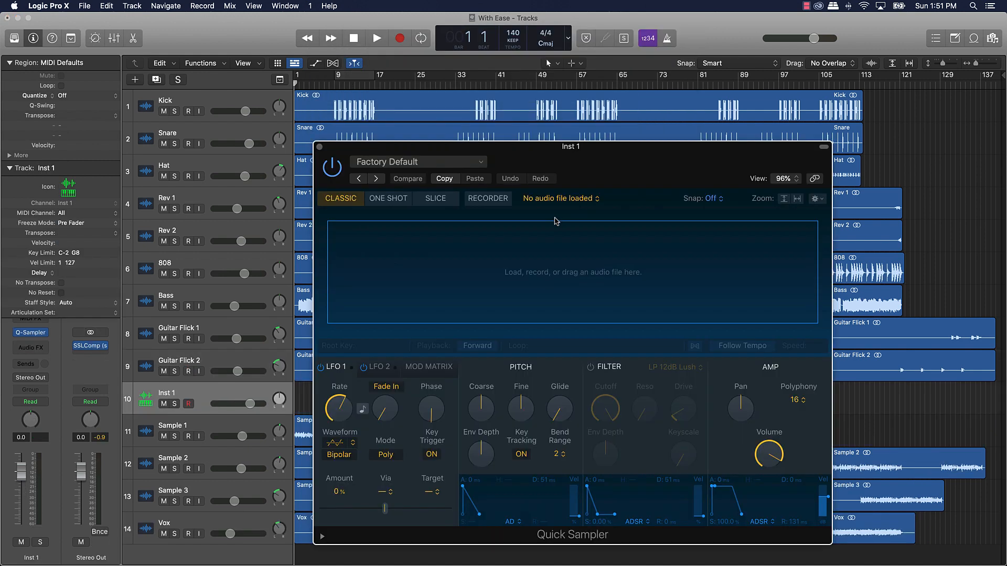
Step: Load the New Ukiah Tag preset into the new track's Quick Sampler and close the plug-in window
left_click(385, 161)
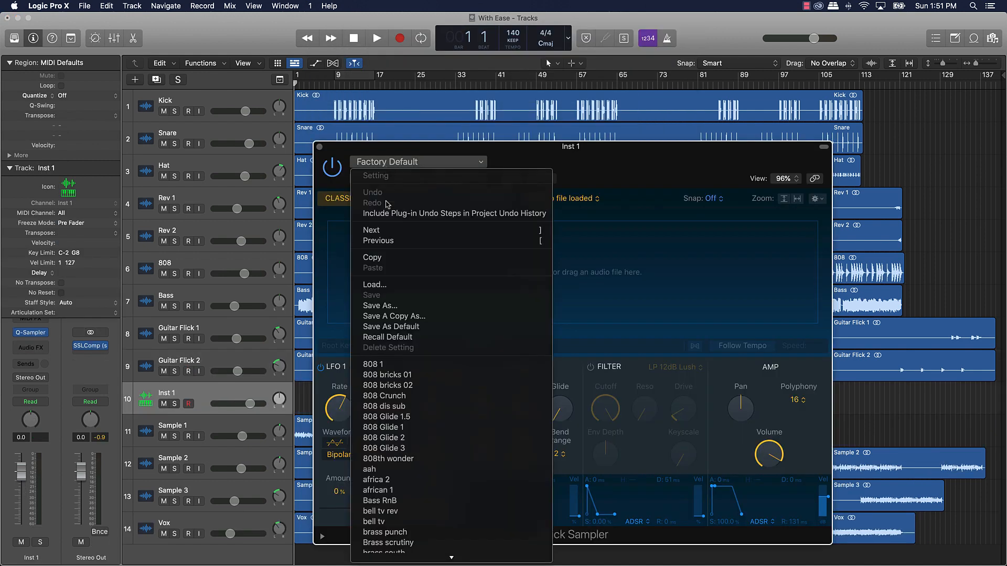
scroll(400, 257, "down", 10)
scroll(400, 256, "down", 8)
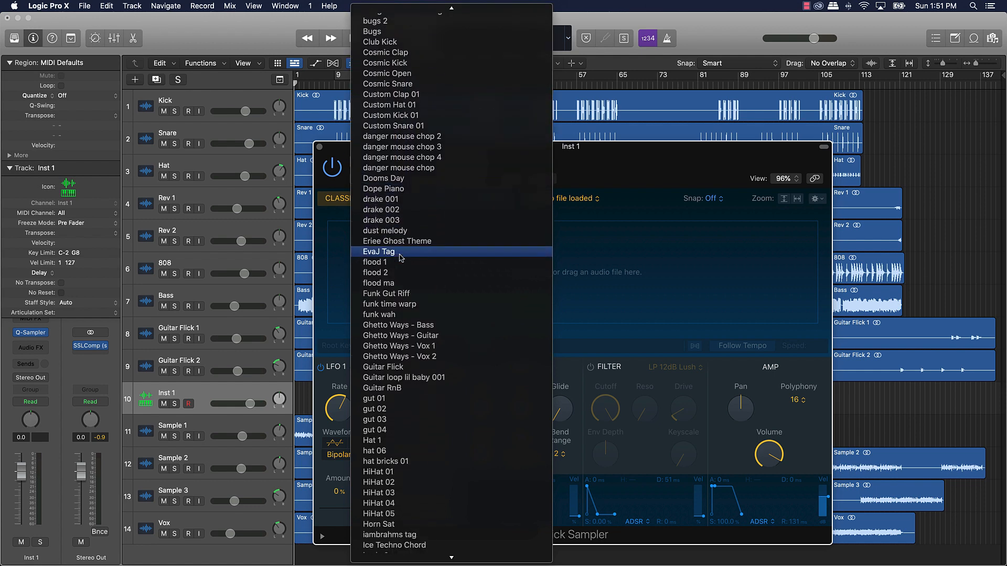
scroll(401, 257, "down", 5)
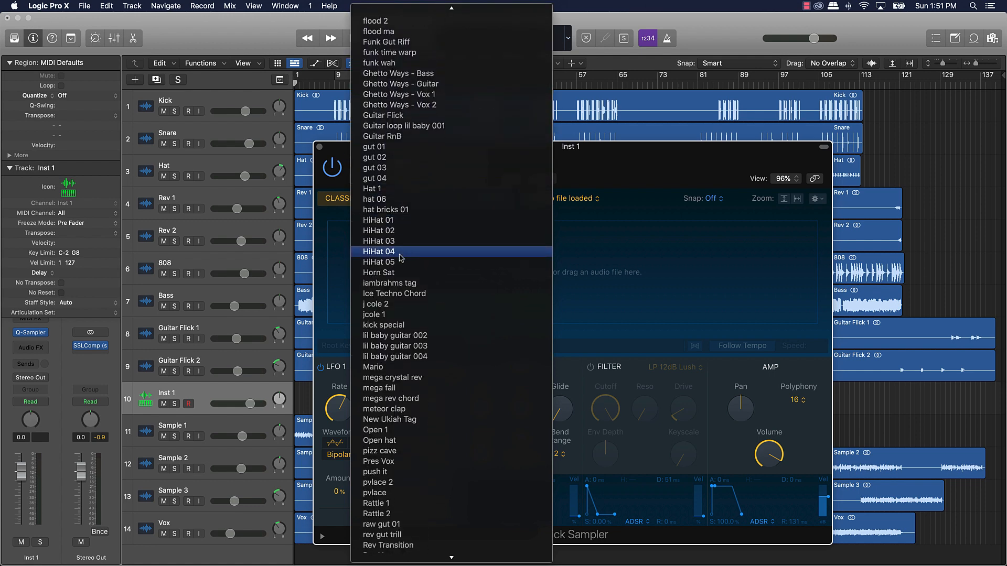
left_click(401, 419)
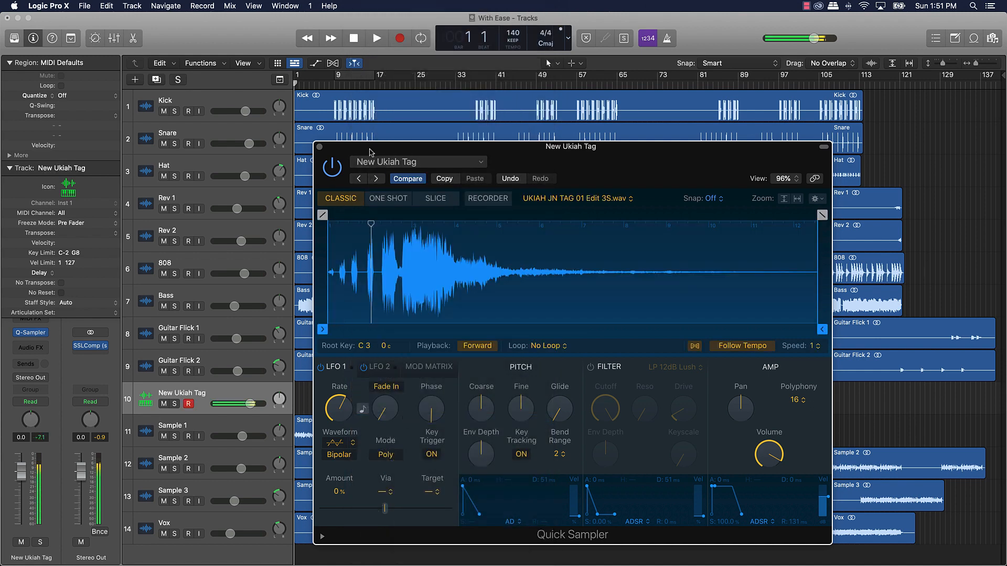
left_click(320, 148)
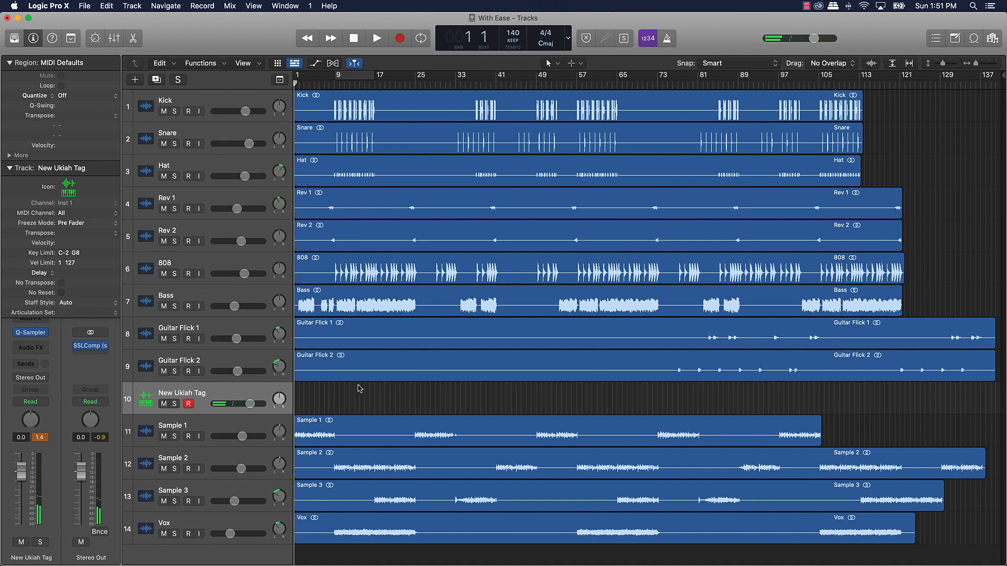
Step: Record the producer tag on the New Ukiah Tag track from bar 5, and lower the track to -8.2 dB
key("r")
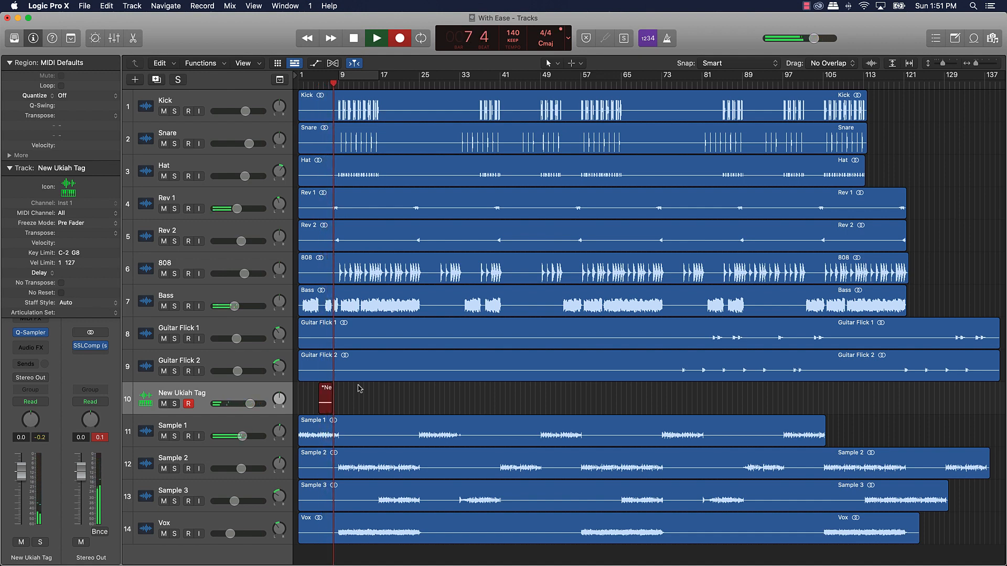
key("space")
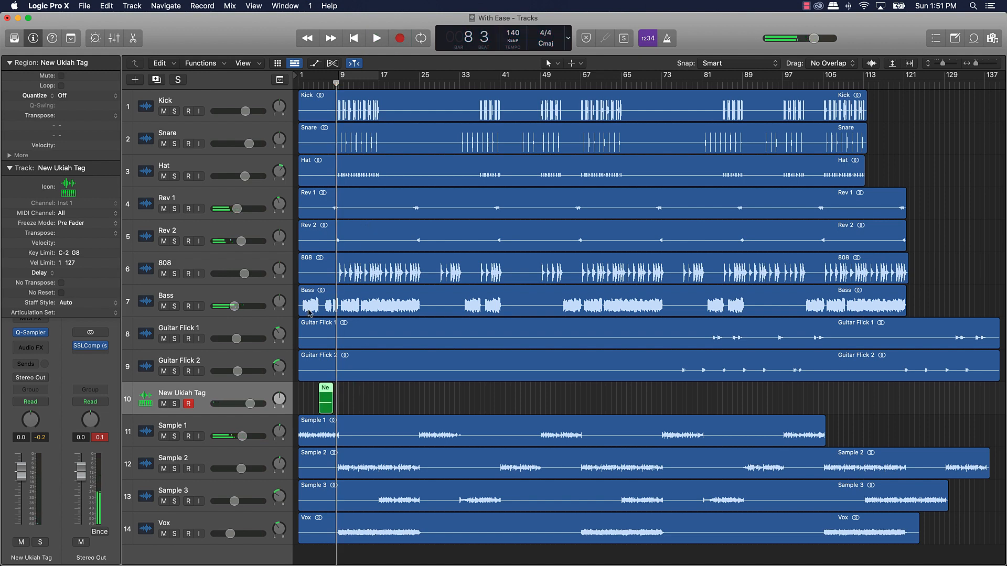
left_click_drag(250, 403, 242, 404)
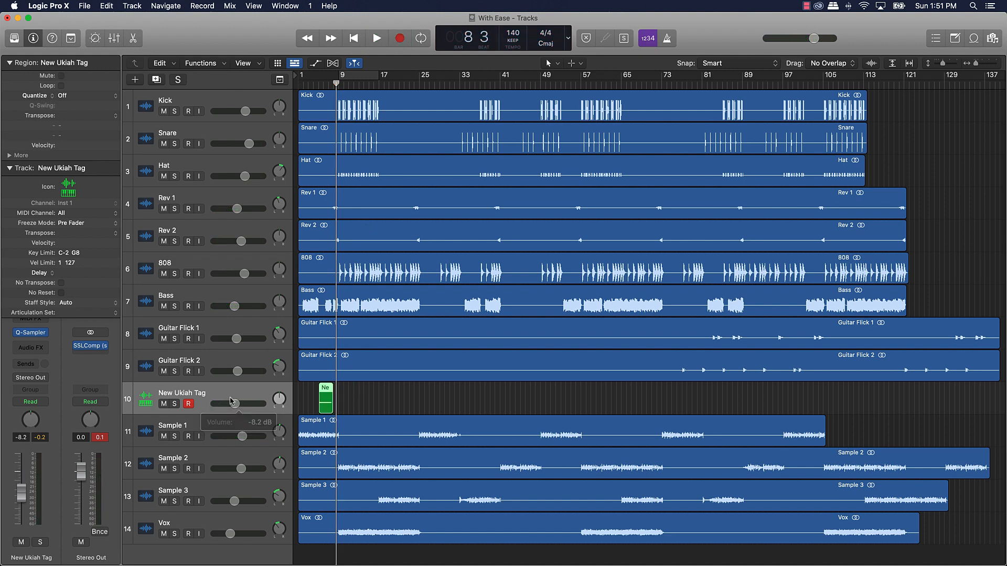
Step: Move the New Ukiah Tag track below Vox and play the song from bar 1 to check the tag
left_click_drag(242, 398, 231, 543)
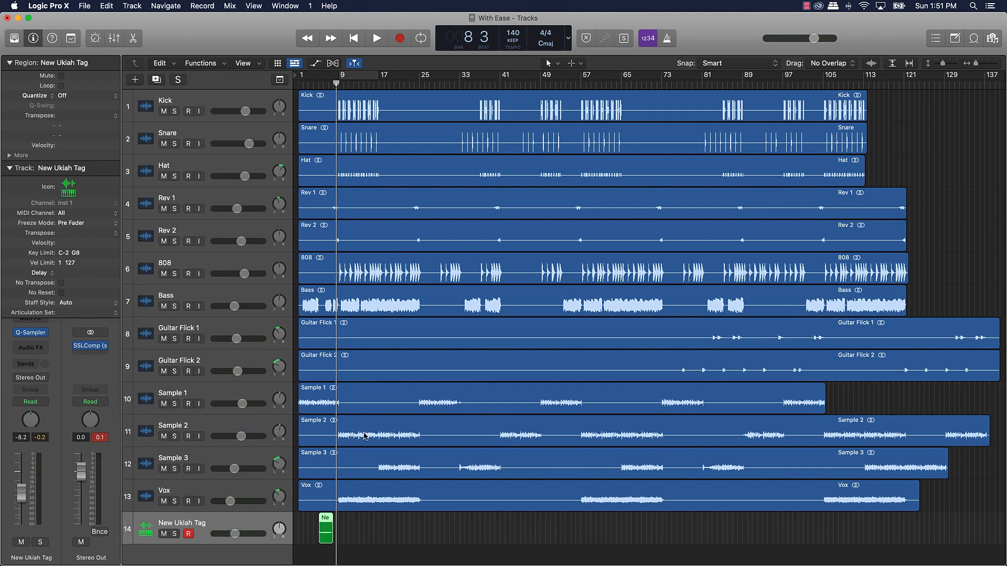
key("Return")
key("space")
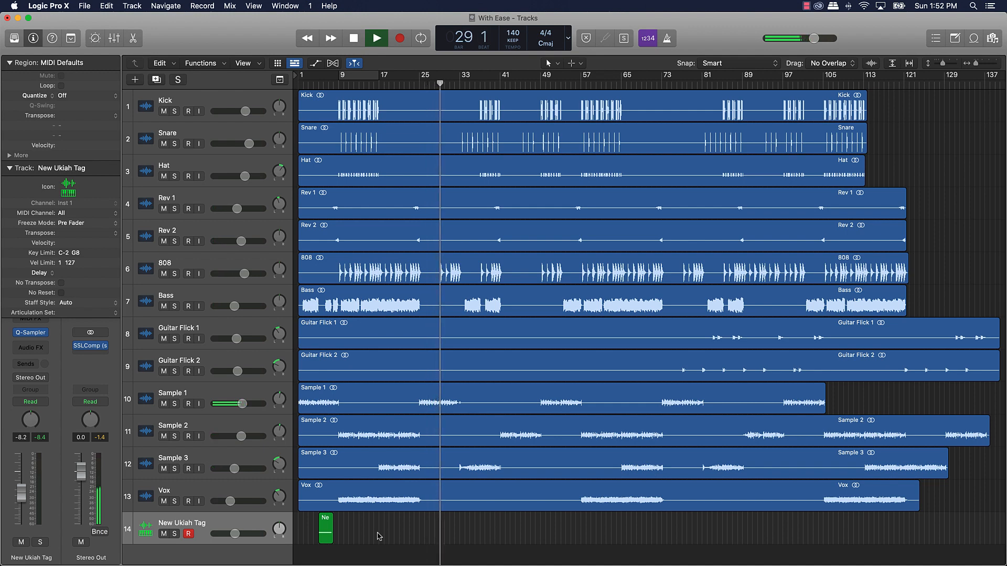
key("space")
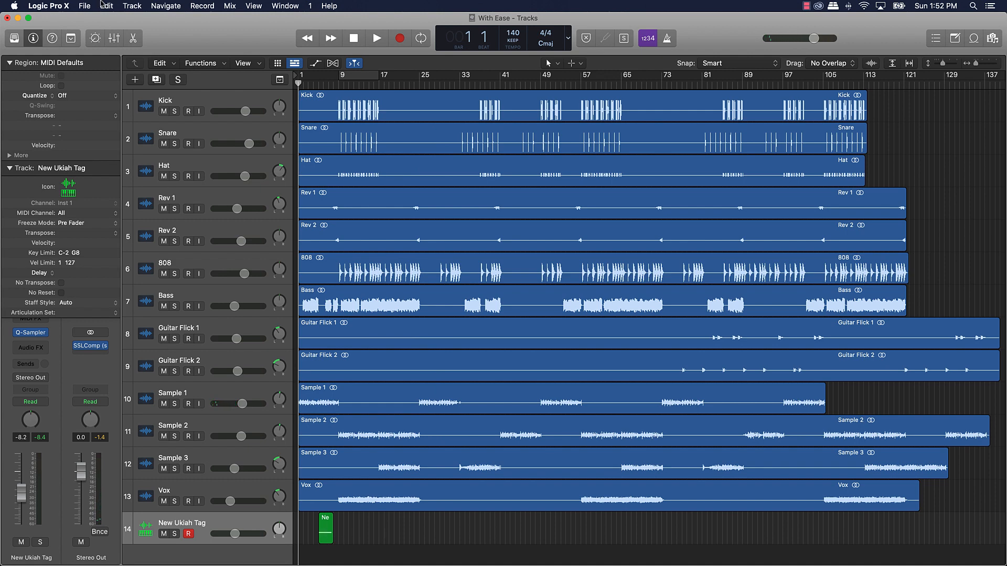
Step: Add another Quick Sampler software instrument track, load the ukiah continous preset, and close the plug-in window
key("alt+super+n")
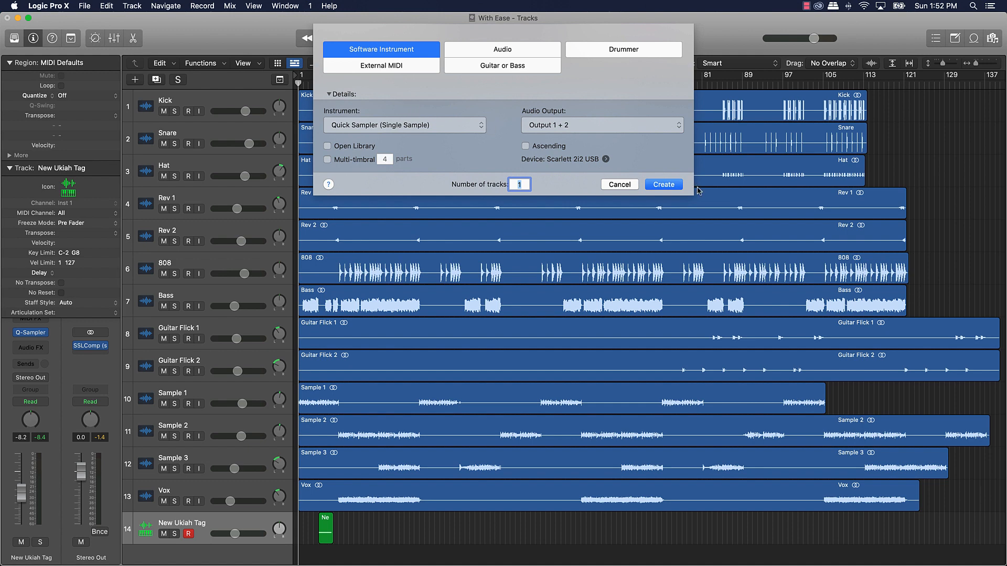
left_click(647, 184)
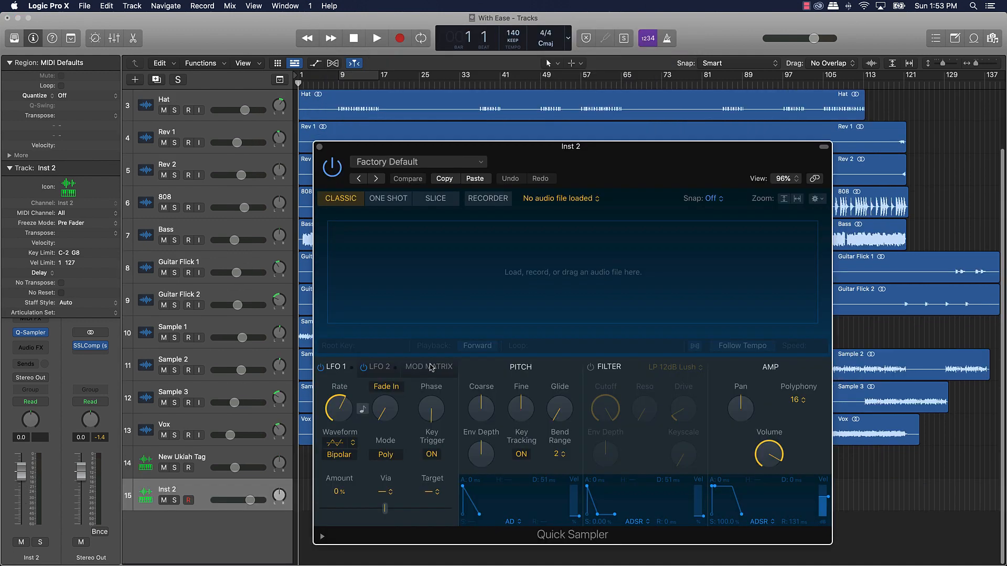
left_click(420, 161)
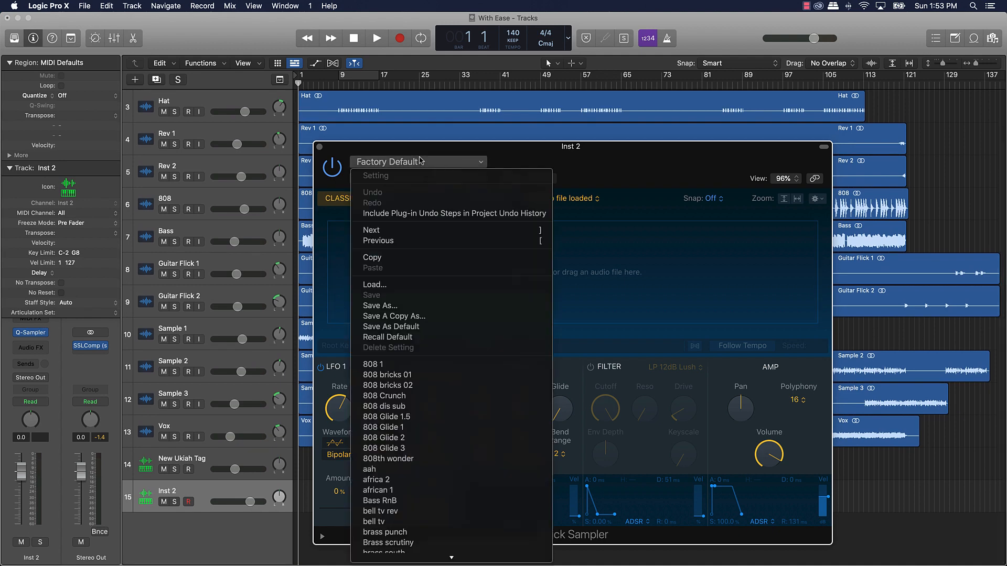
scroll(404, 451, "down", 15)
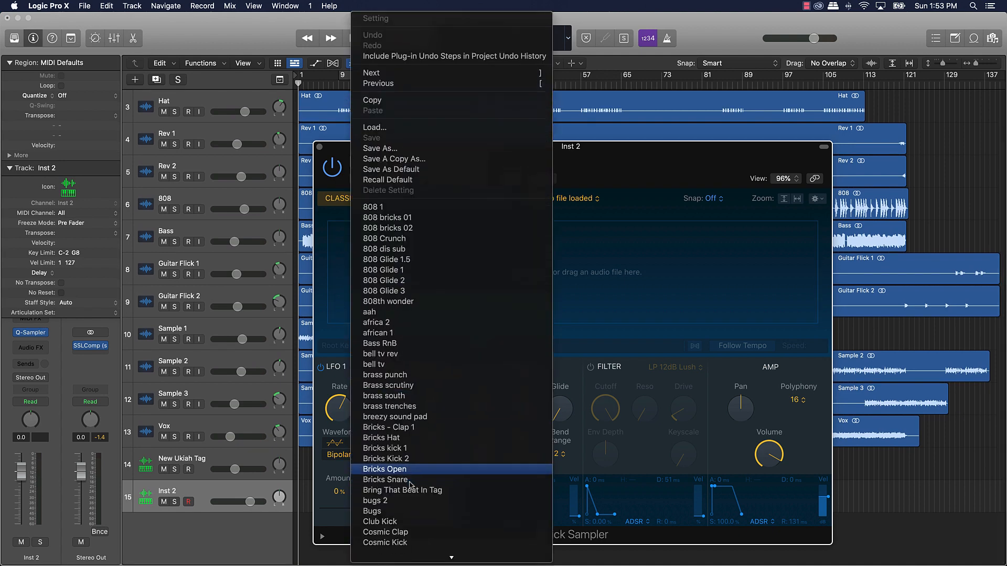
scroll(410, 485, "down", 15)
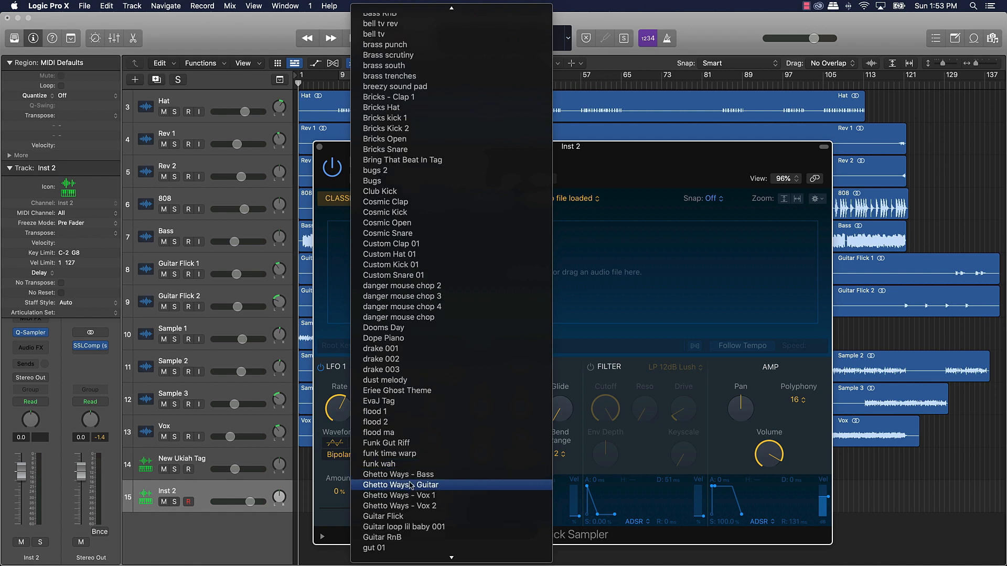
scroll(410, 485, "down", 5)
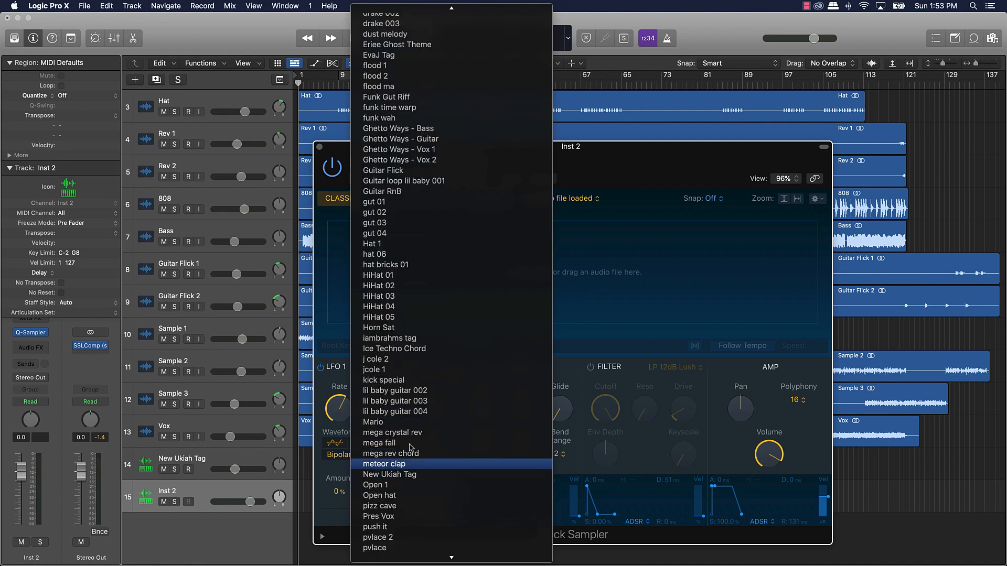
scroll(417, 432, "down", 12)
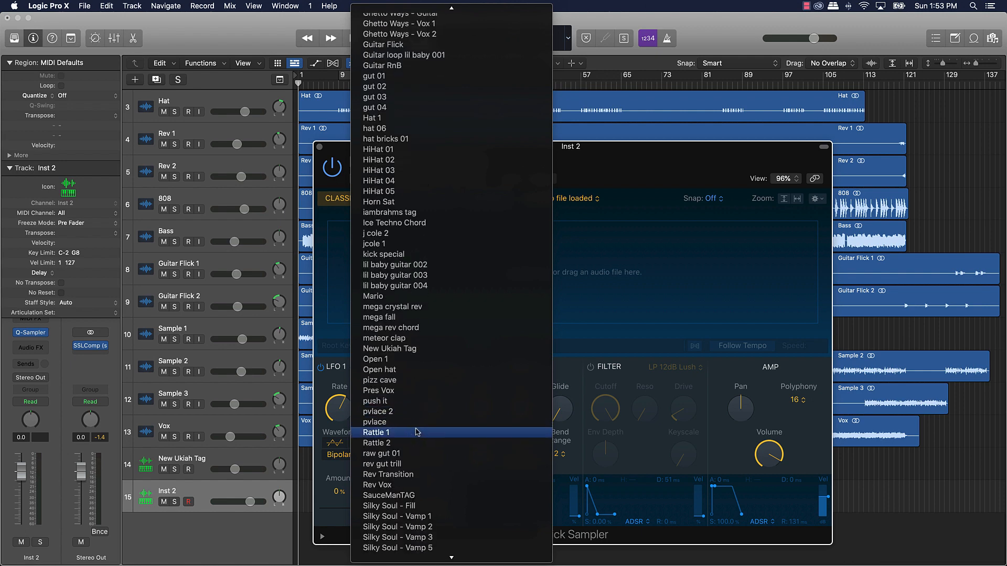
scroll(417, 432, "down", 4)
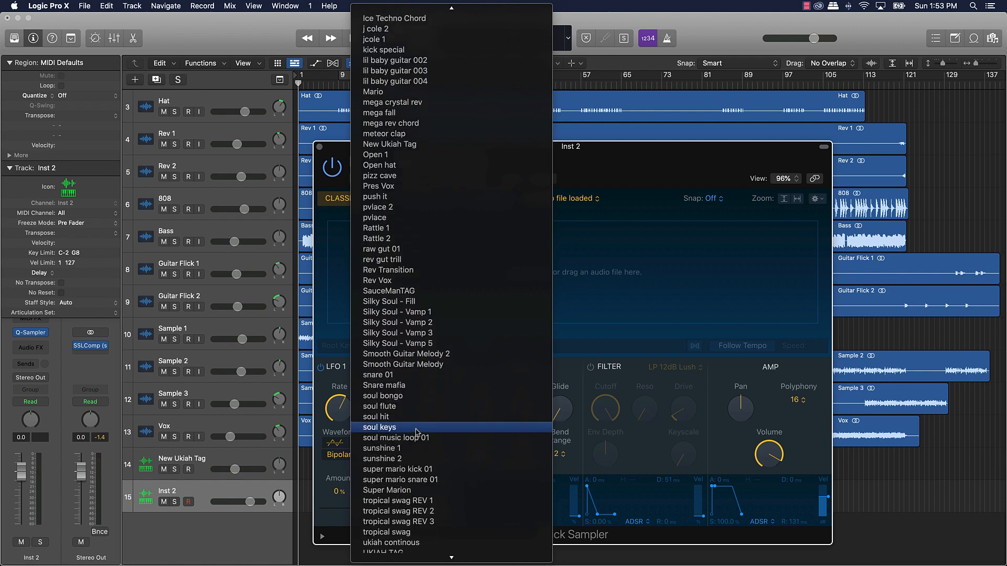
scroll(417, 432, "down", 6)
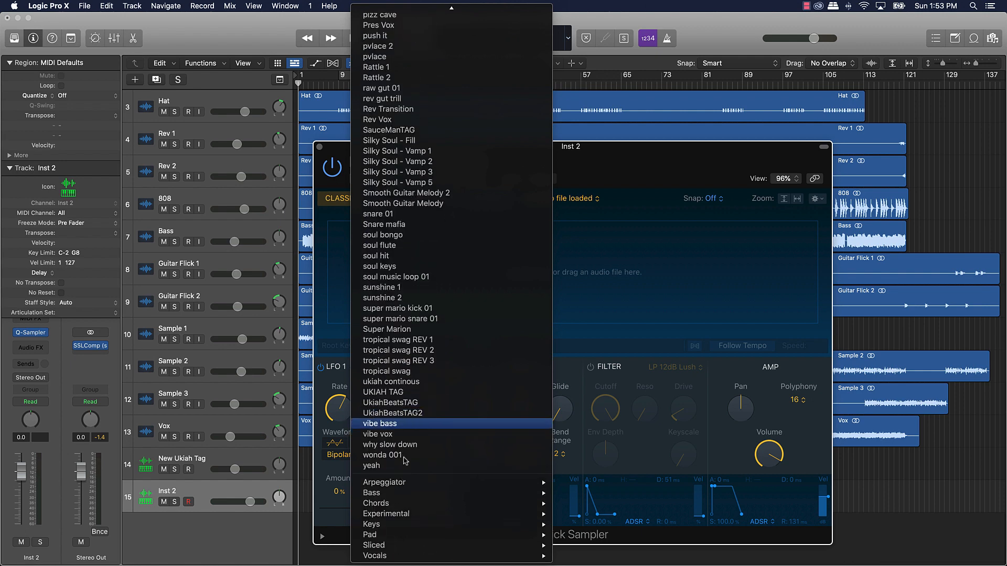
left_click(400, 382)
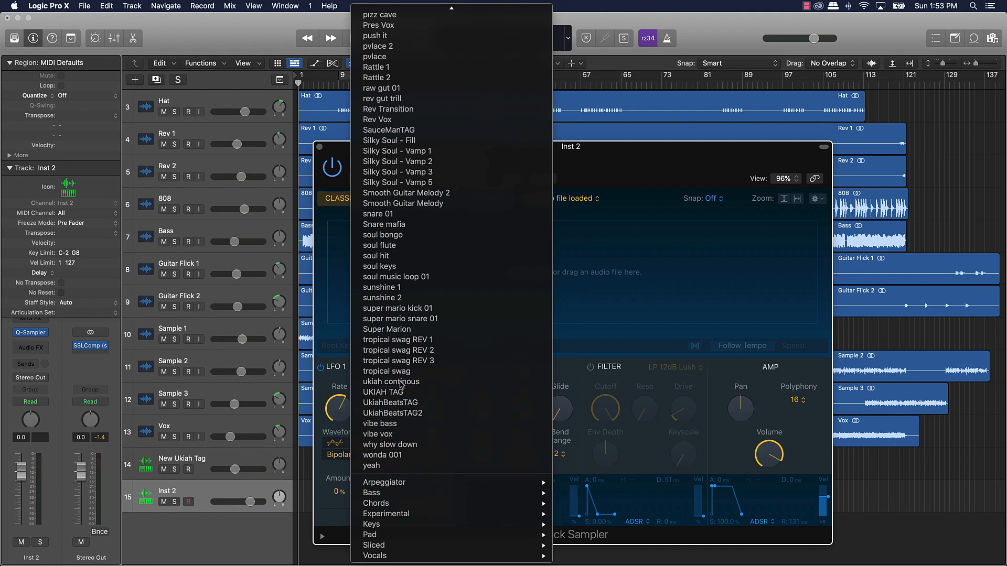
left_click(319, 147)
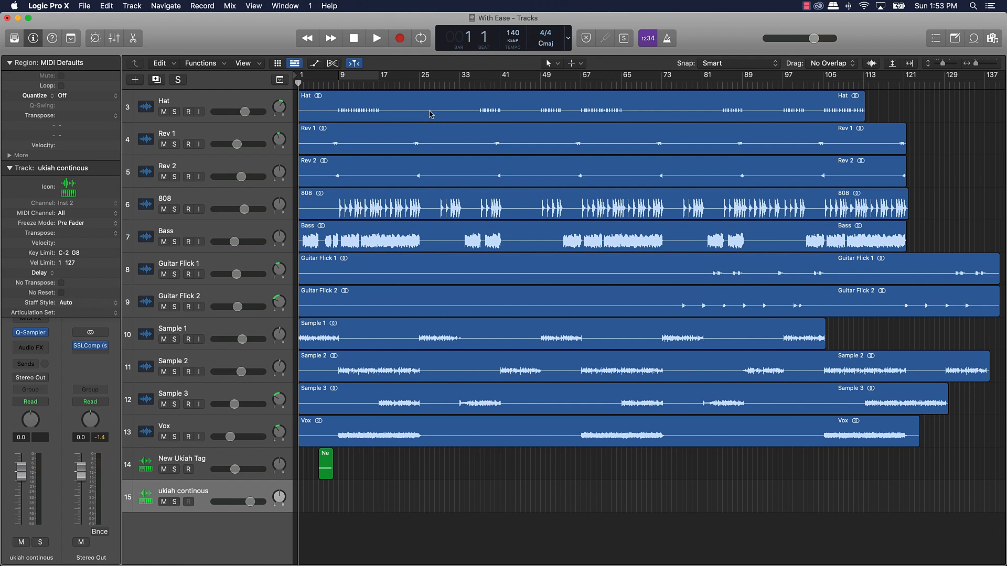
Step: Record the ukiah continous tag from bar 25 and lower its track to -9.6 dB
left_click_drag(442, 83, 419, 89)
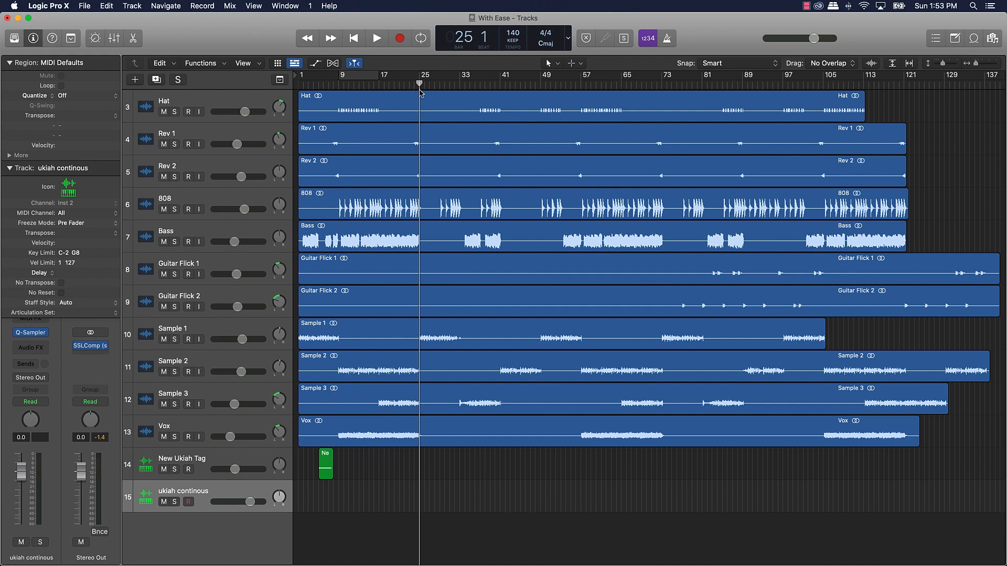
key("r")
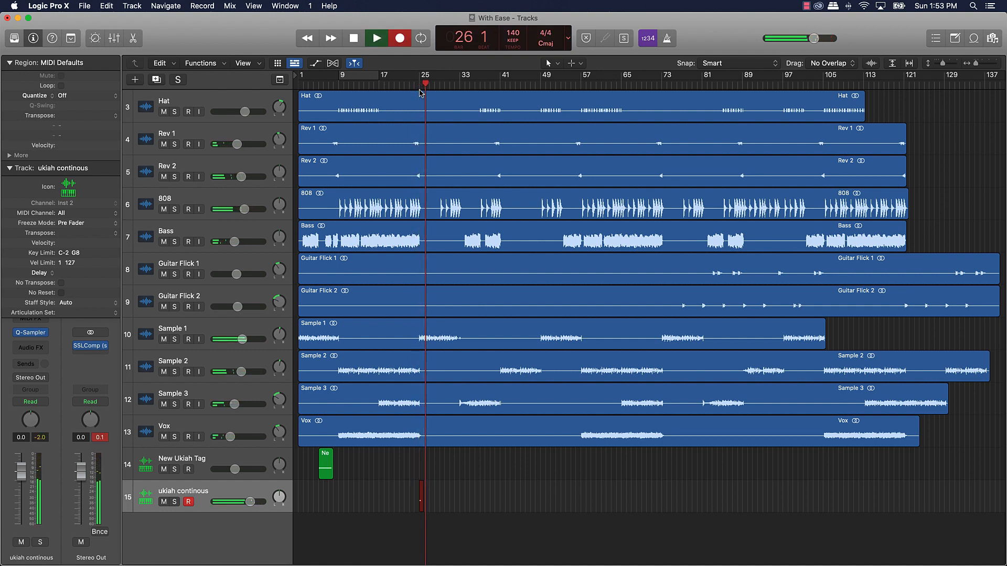
key("space")
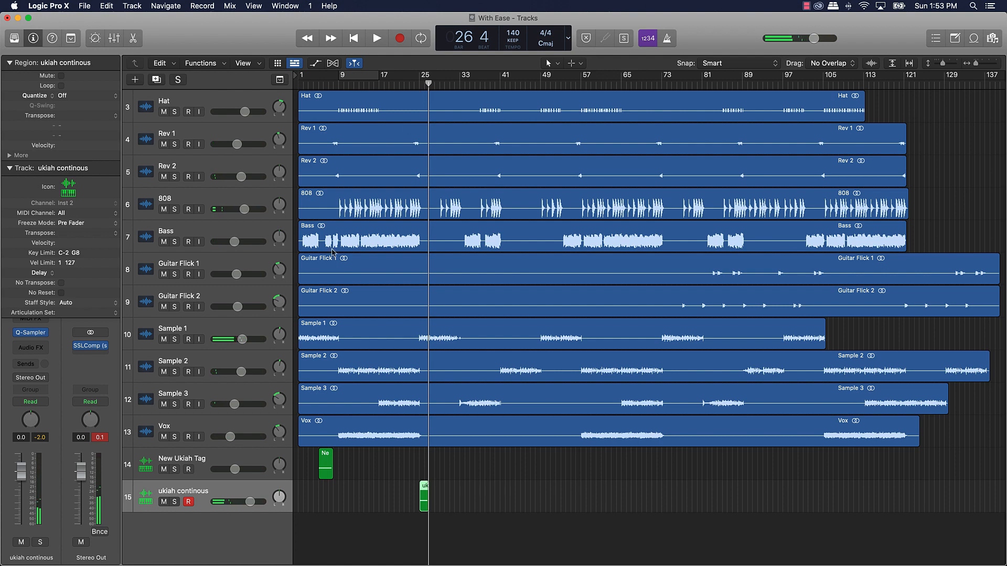
left_click_drag(254, 510, 234, 502)
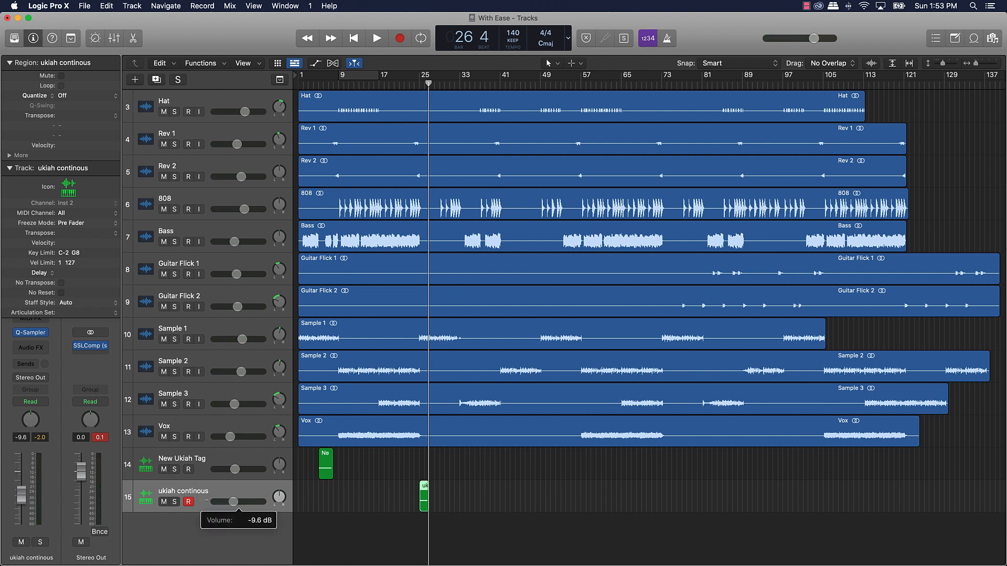
left_click(433, 504)
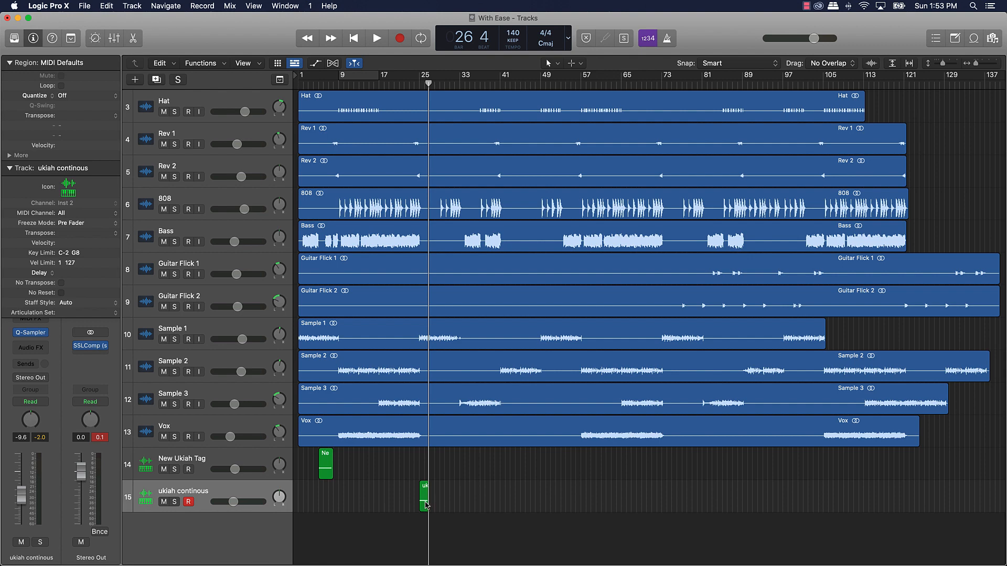
Step: Copy the ukiah continous region to bars 49, 73, 97 and 121, and return the playhead to bar 1
left_click_drag(425, 505, 662, 492)
left_click(828, 492)
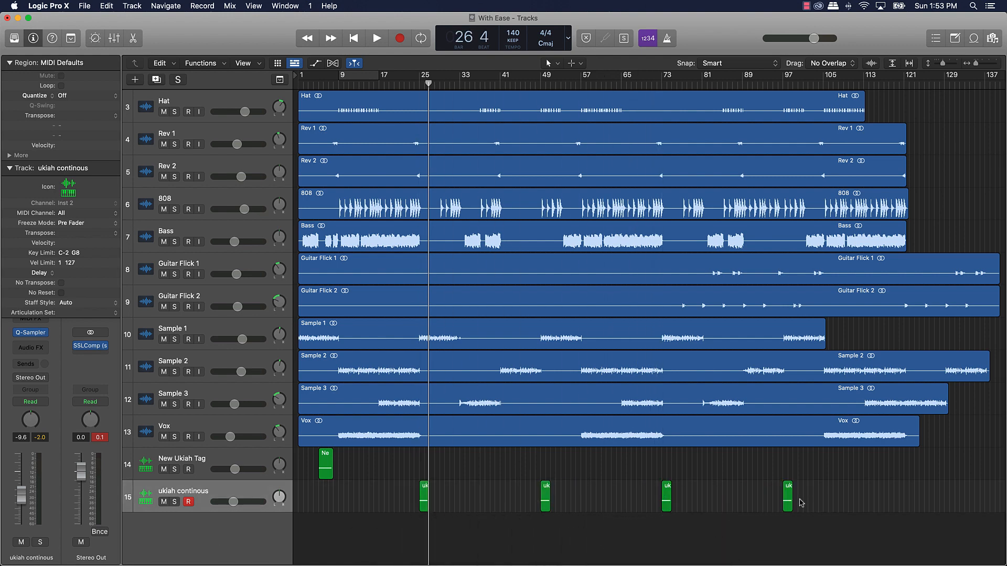
left_click_drag(787, 503, 909, 487)
left_click(932, 468)
scroll(881, 477, "right", 1)
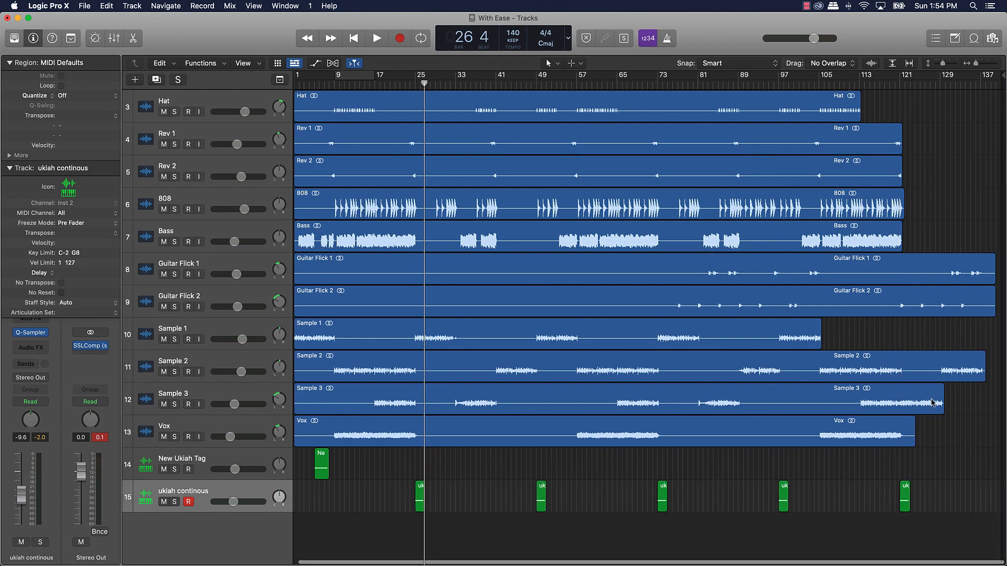
scroll(936, 405, "down", 1)
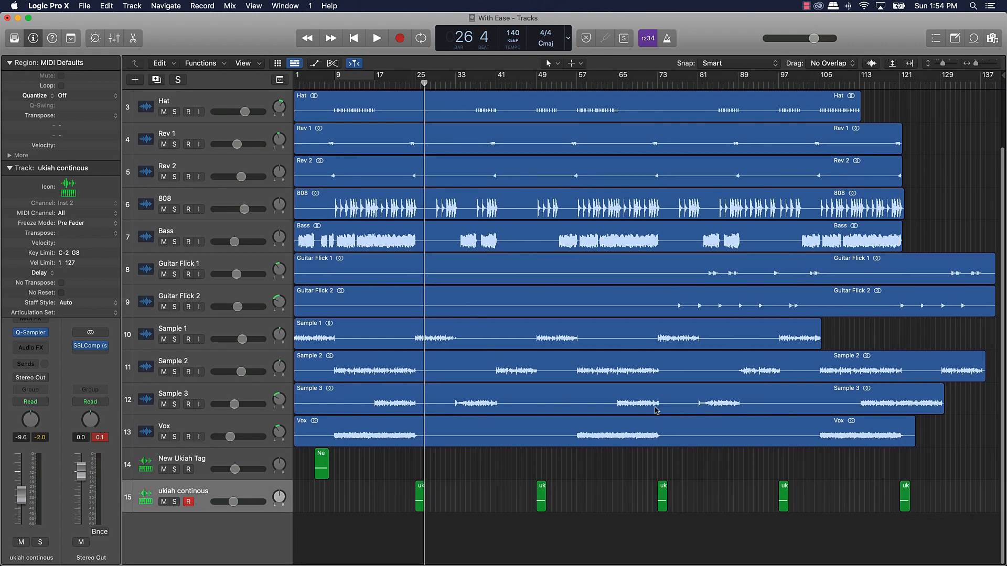
key("Return")
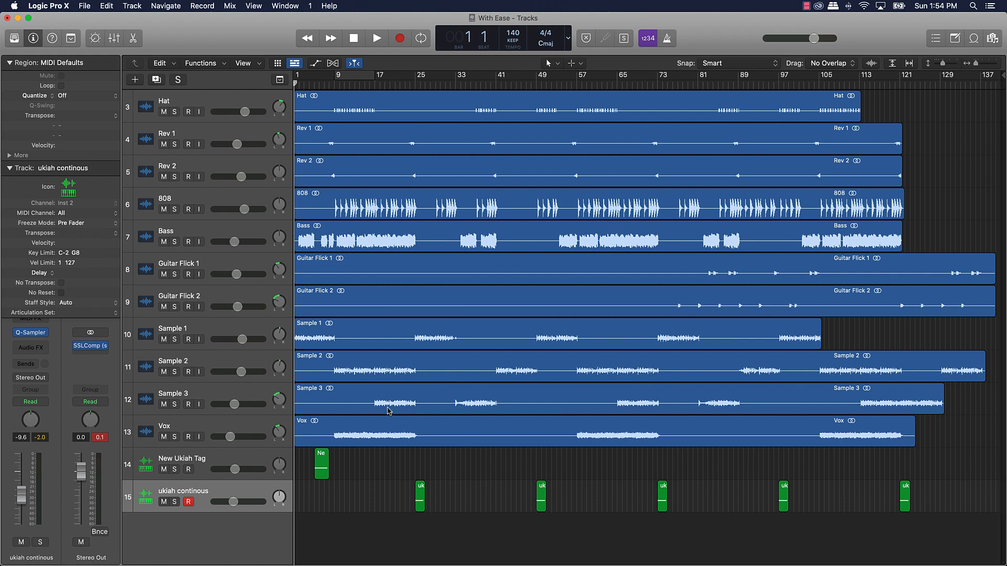
Step: Insert the iZotope Ozone 9 plug-in after SSLComp on the Stereo Out channel
left_click(106, 438)
left_click(104, 359)
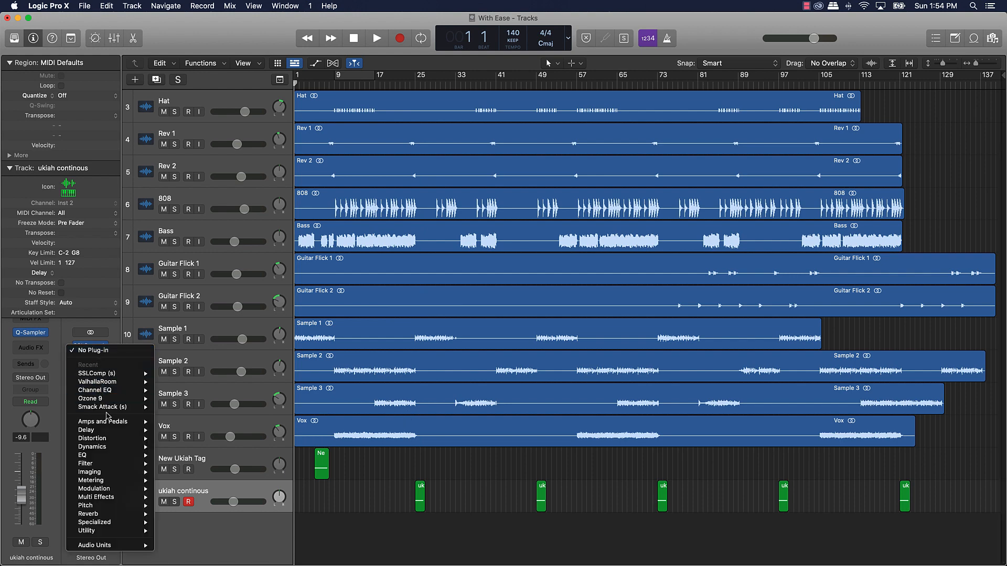
mouse_move(130, 493)
mouse_move(133, 545)
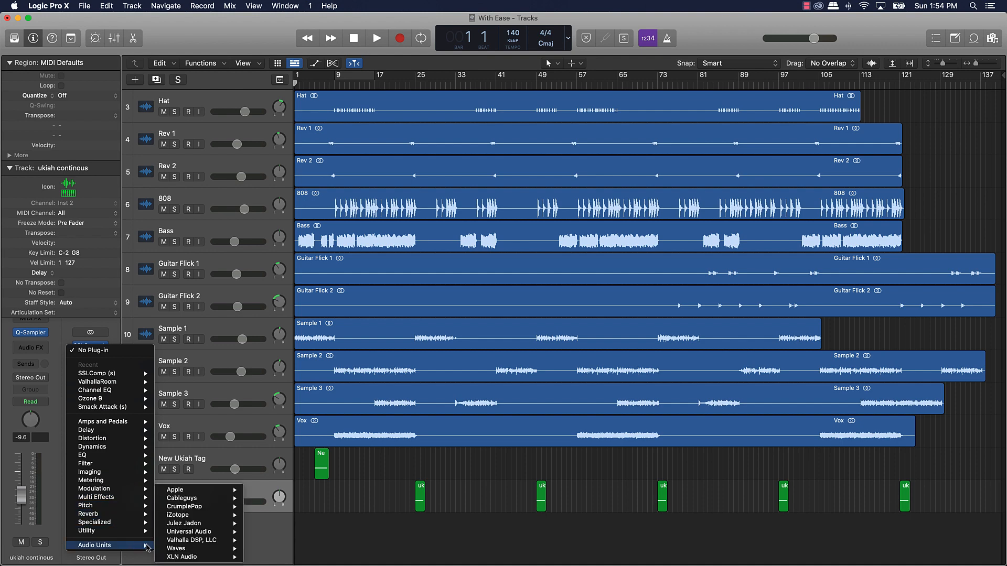
mouse_move(178, 544)
mouse_move(178, 515)
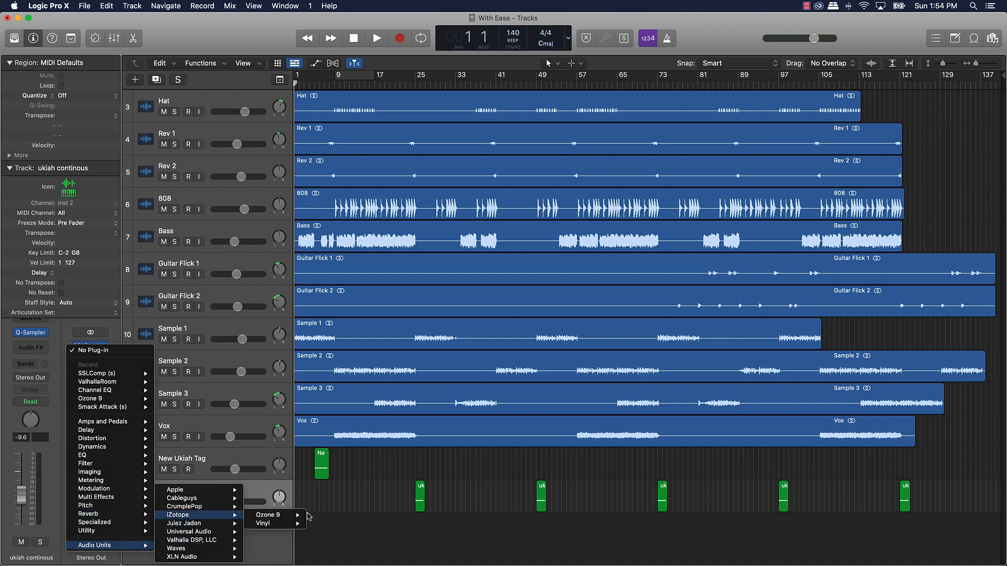
left_click(324, 516)
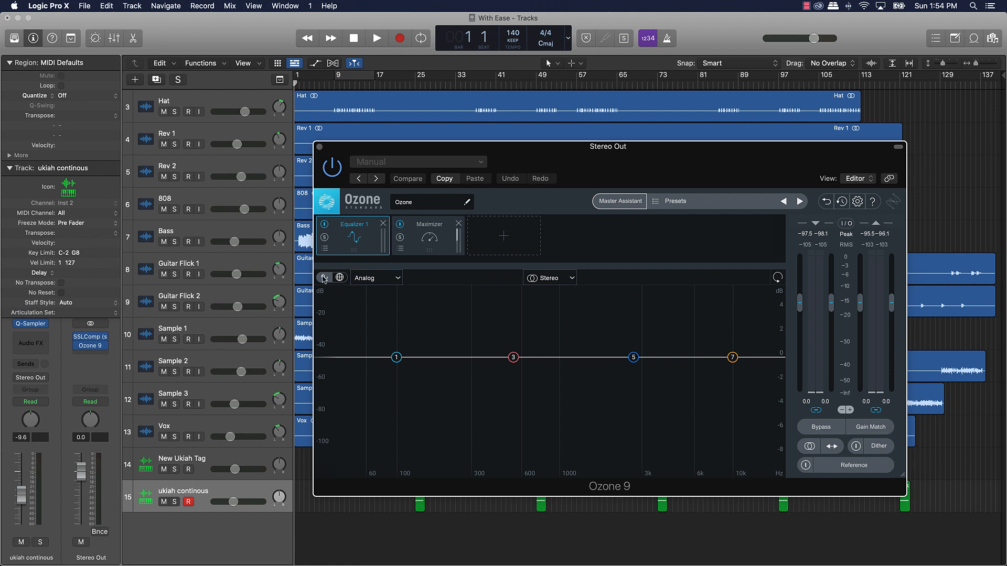
Step: Set Ozone's Maximizer to a -0.1 dB ceiling, IRC IV Transient mode and a 0.0 dB threshold
left_click(430, 235)
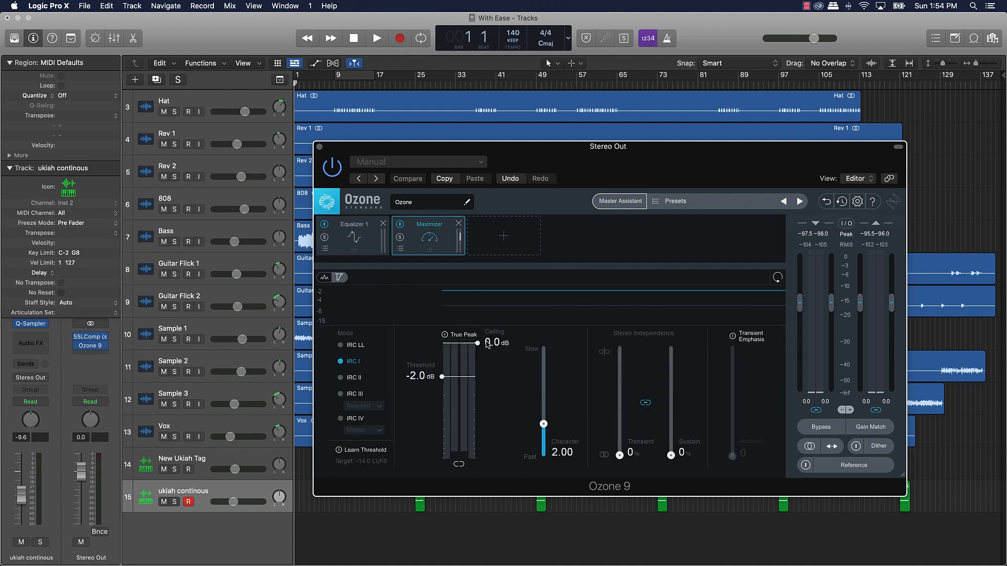
left_click_drag(487, 344, 487, 345)
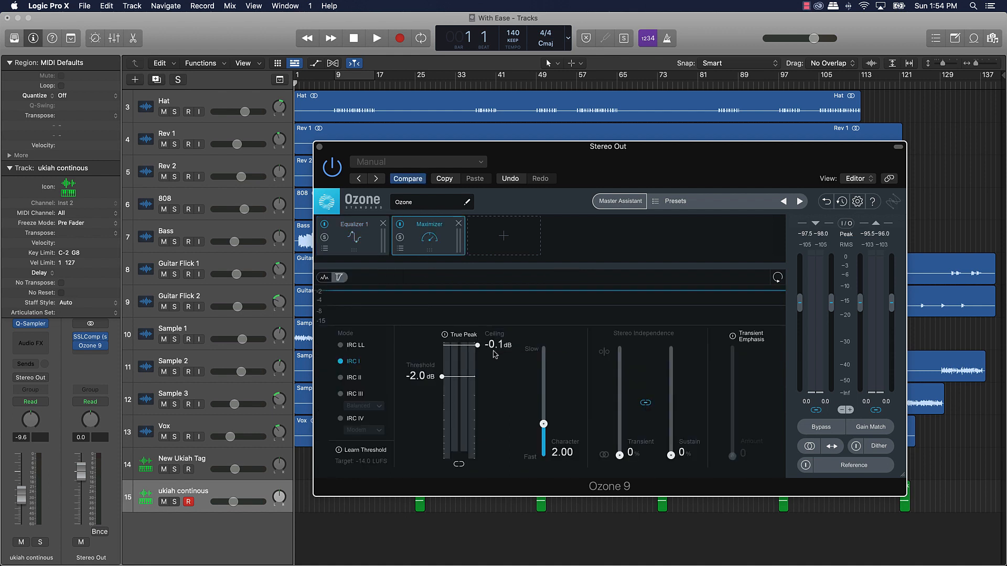
left_click(358, 433)
left_click(365, 431)
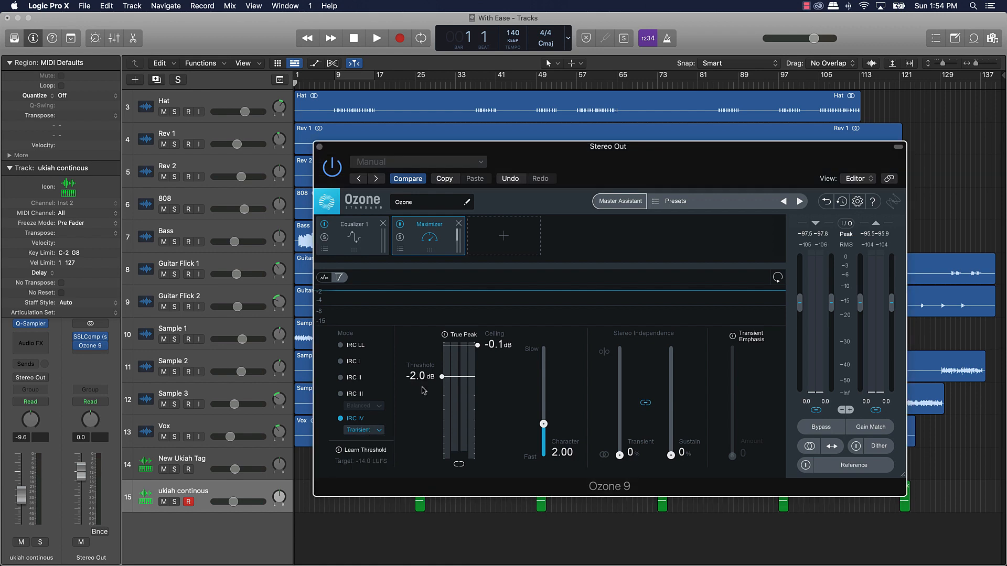
left_click_drag(423, 391, 429, 329)
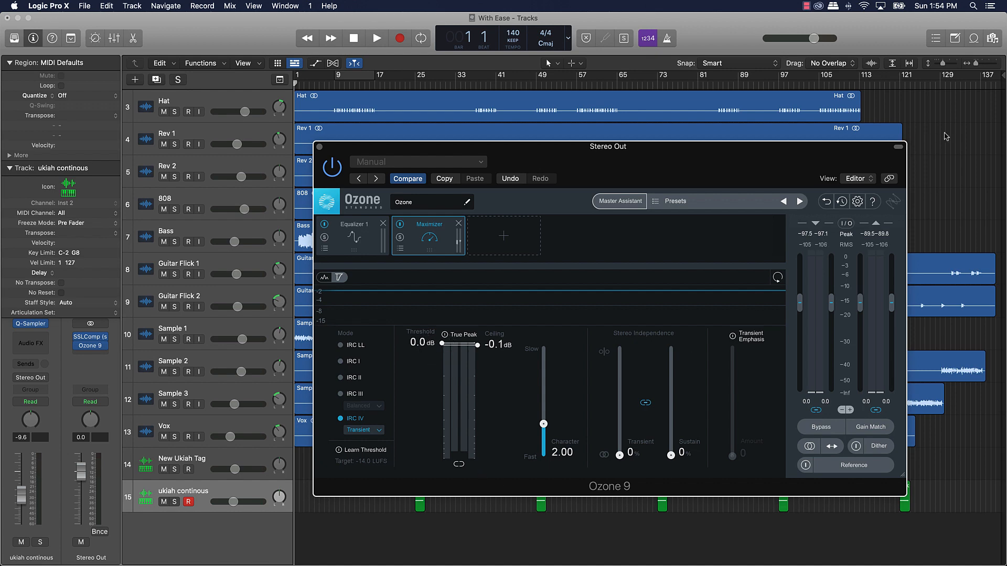
Step: Loop bars 9 to 17, lower the Maximizer threshold to -3.7 dB during playback, then close Ozone 9 and stop
key("space")
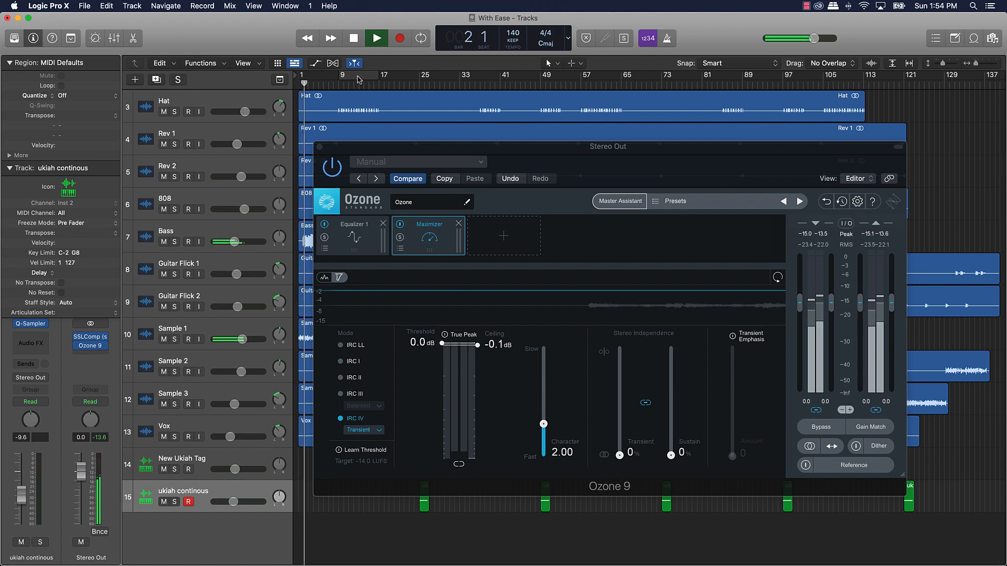
key("c")
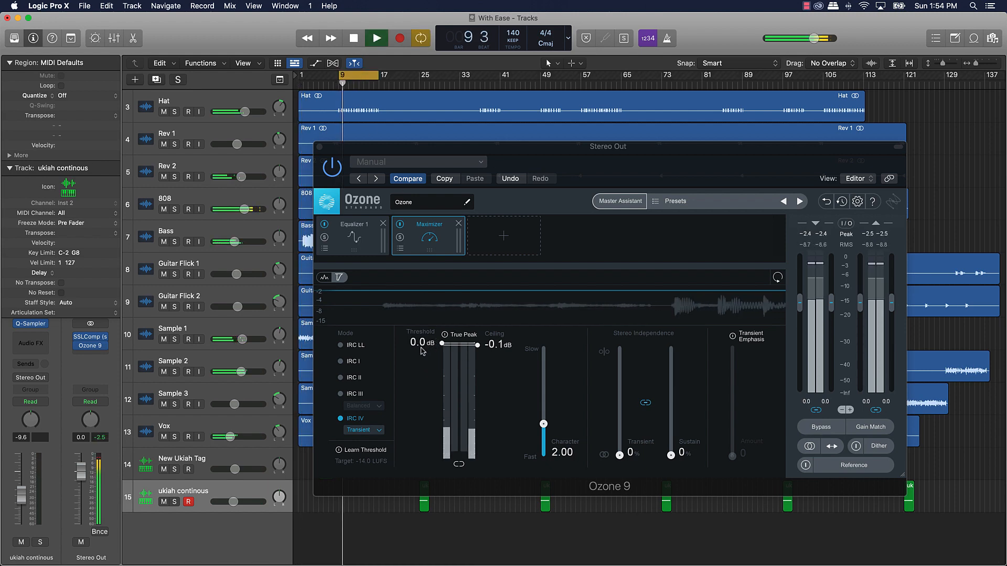
left_click_drag(418, 343, 420, 400)
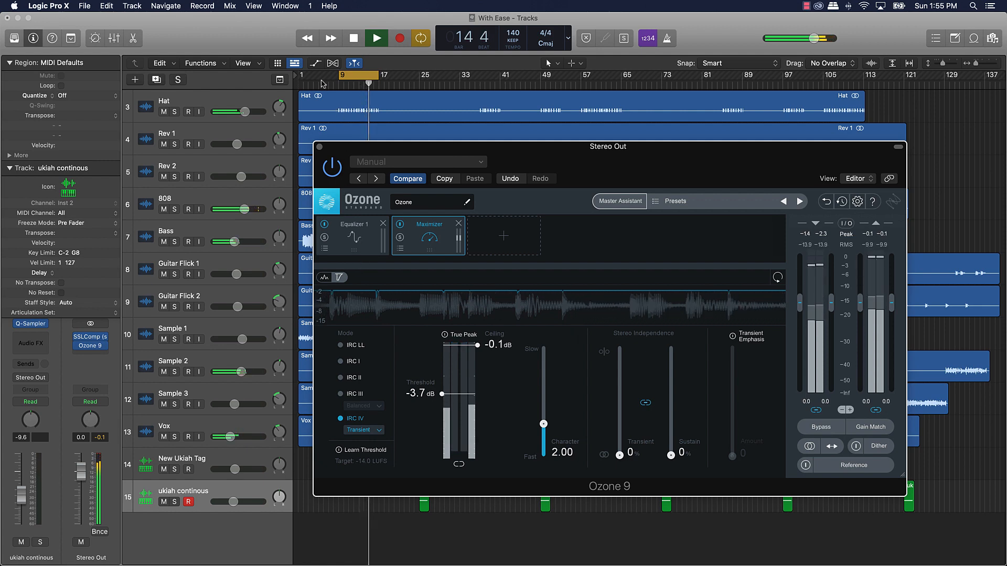
left_click(319, 147)
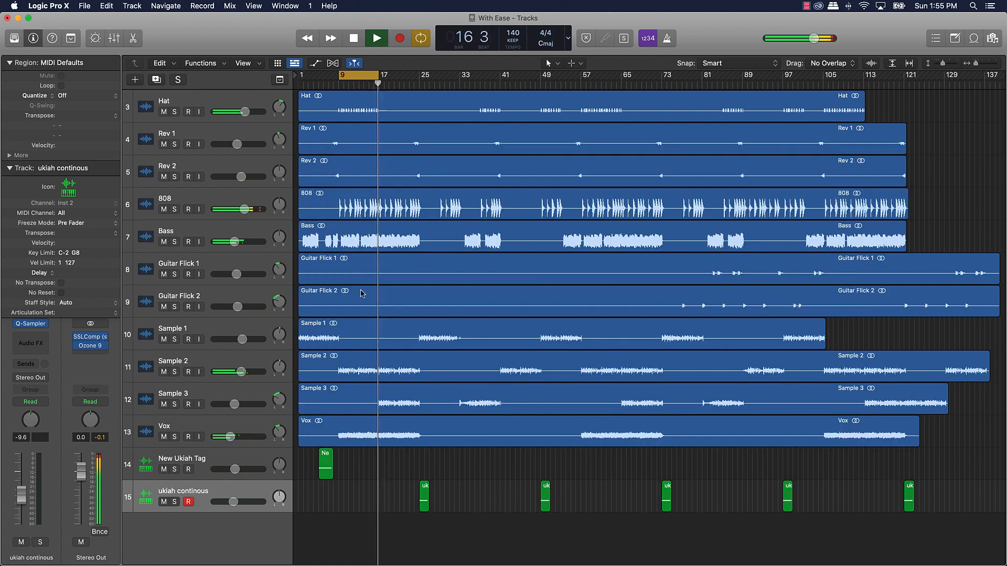
key("space")
Step: Switch to Chrome, play the J. Cole G.O.M.D instrumental from 2:48 as a loudness reference, pause it and return to Logic Pro
mouse_move(435, 564)
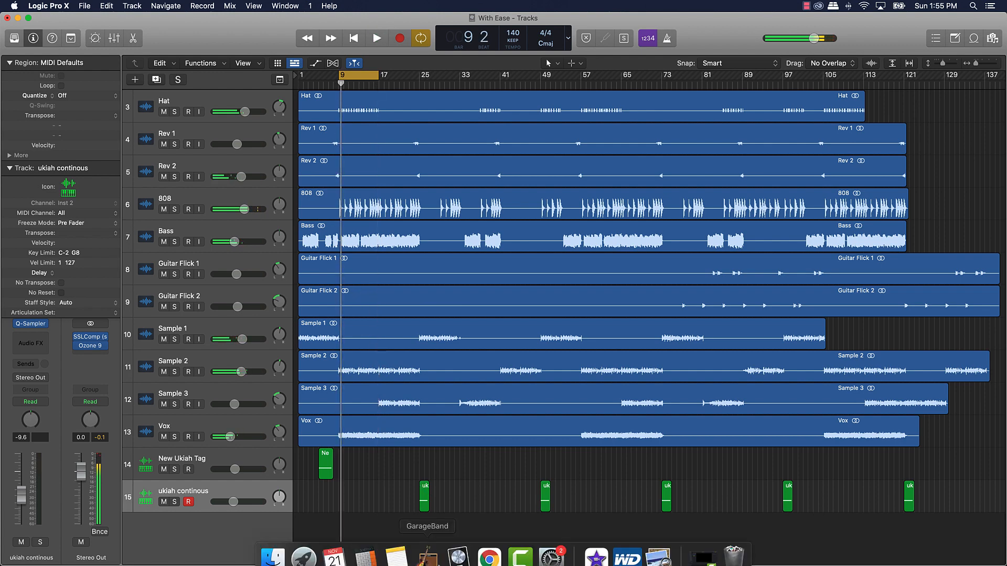
left_click(489, 546)
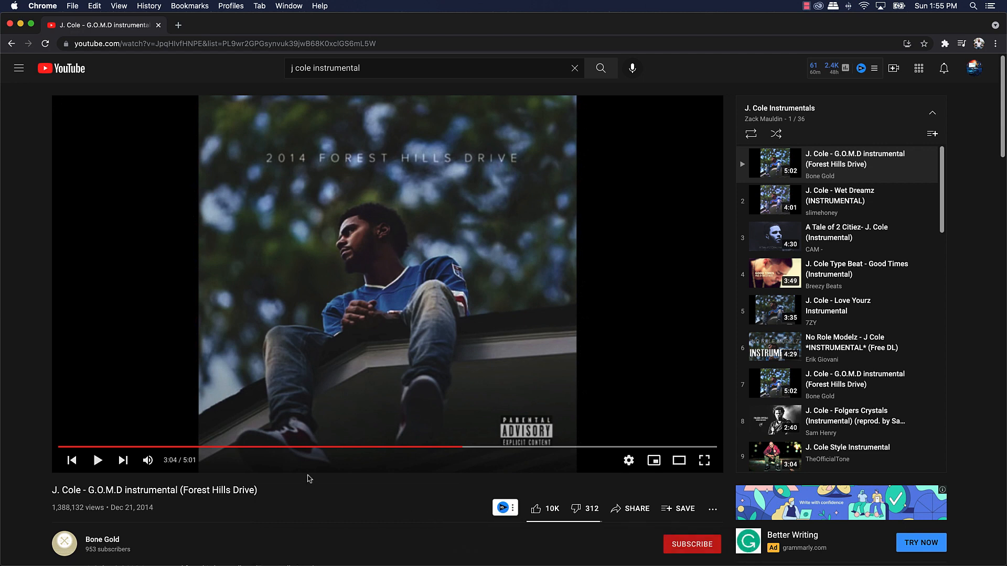
left_click(428, 447)
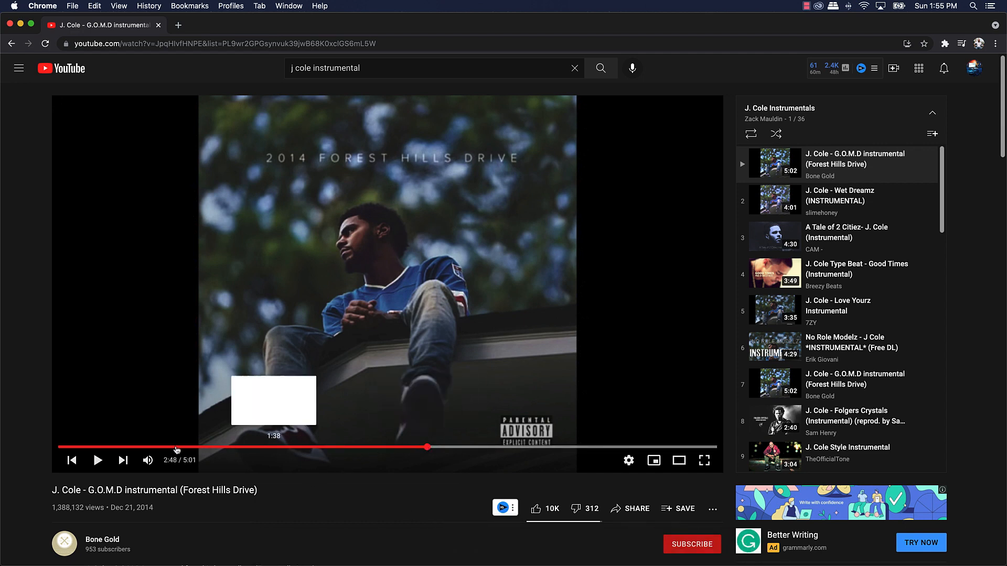
left_click(100, 462)
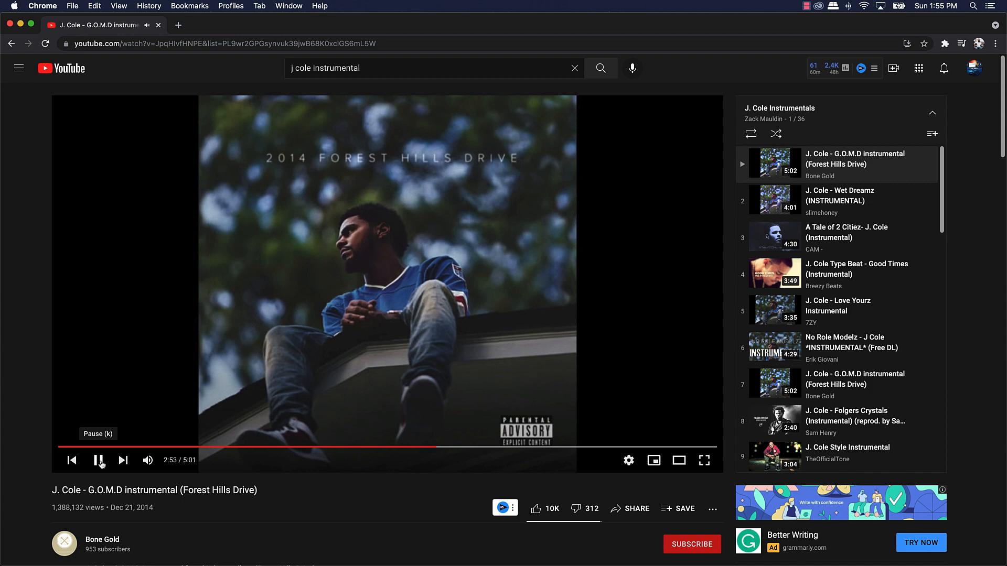
left_click(99, 461)
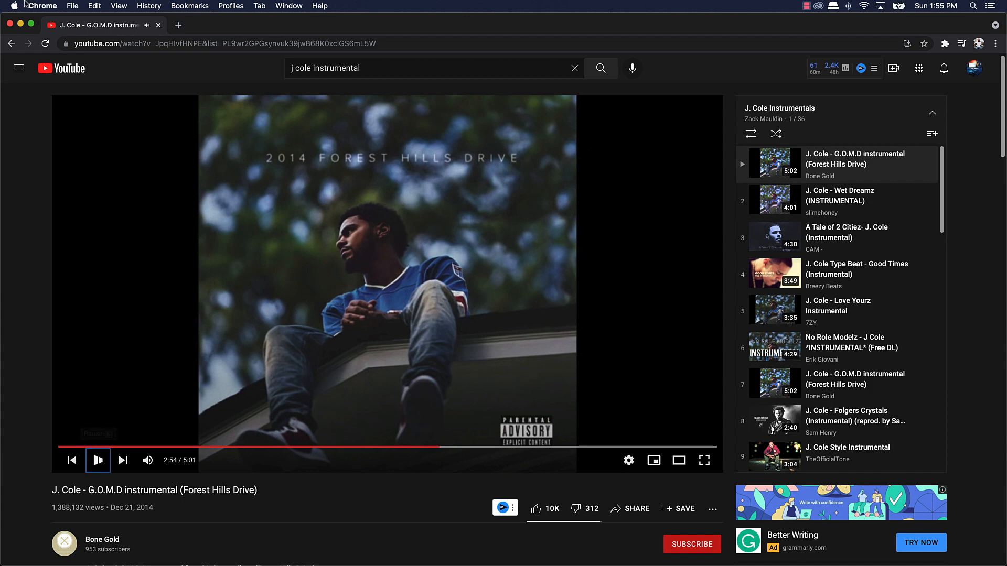
left_click(21, 25)
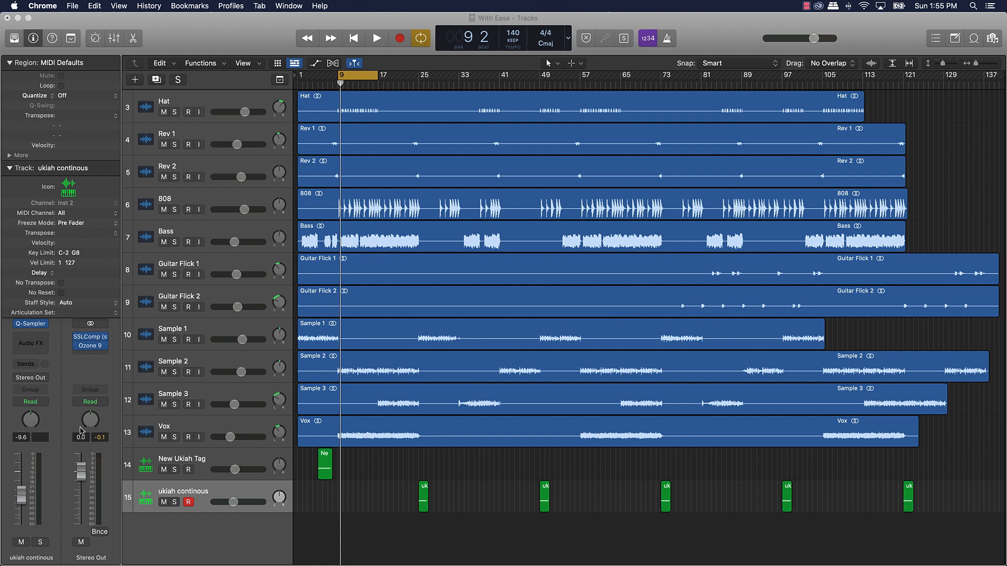
Step: In the mixer, set the Sample bus to 0.5 dB and the Melody bus to 0.3 dB, muting Bass during playback
left_click(115, 40)
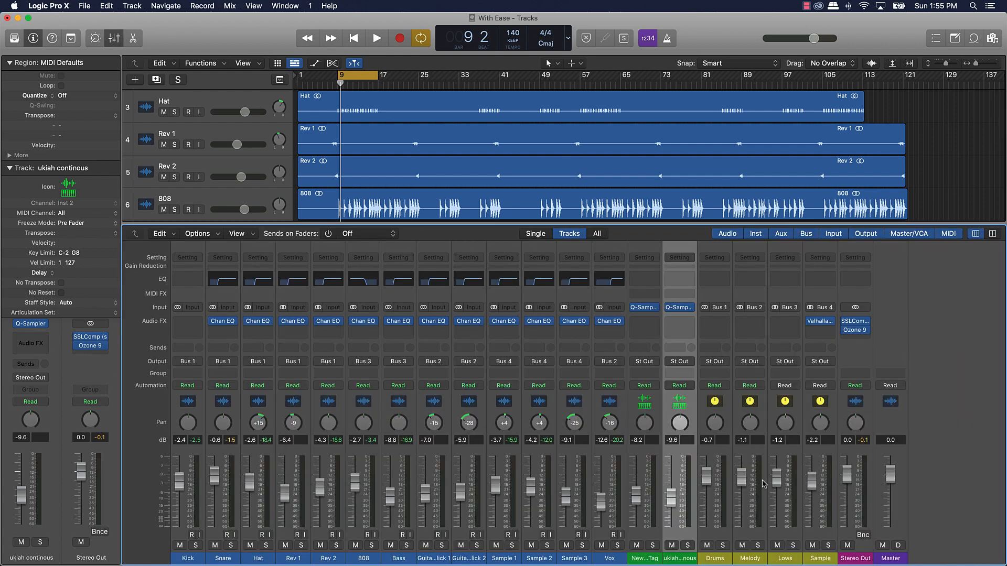
left_click_drag(741, 478, 741, 471)
left_click_drag(811, 479, 812, 469)
key("space")
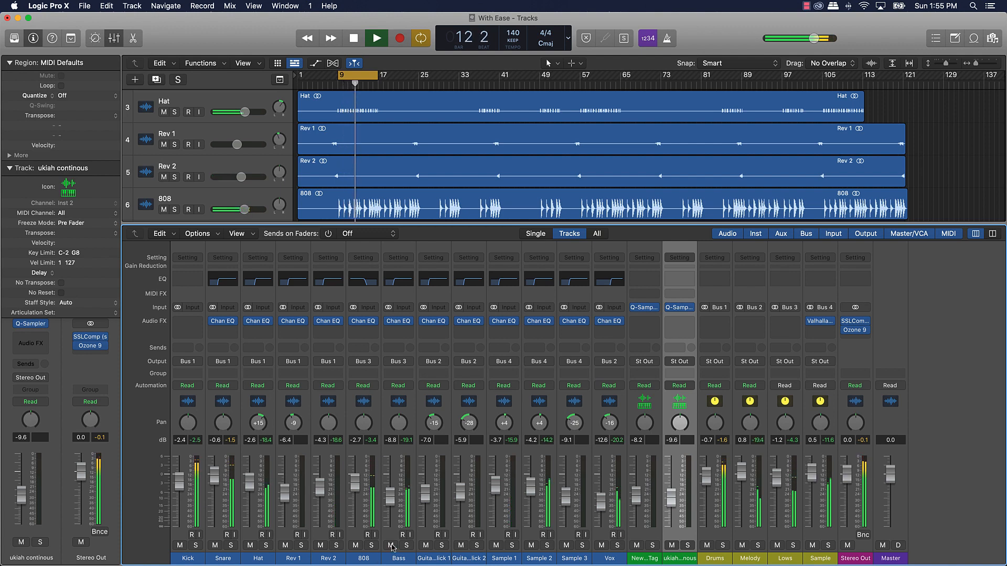
left_click(393, 546)
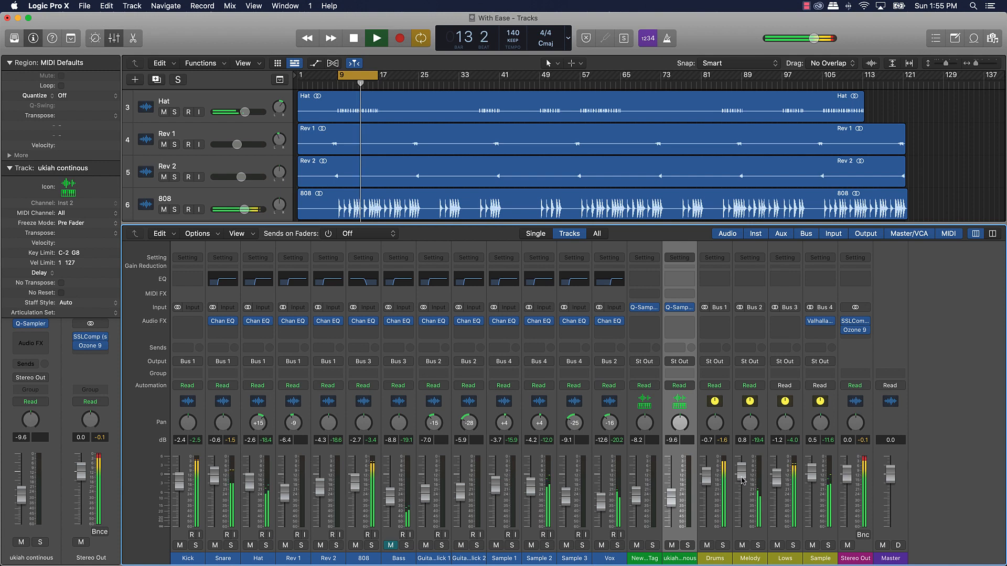
left_click_drag(742, 481, 742, 483)
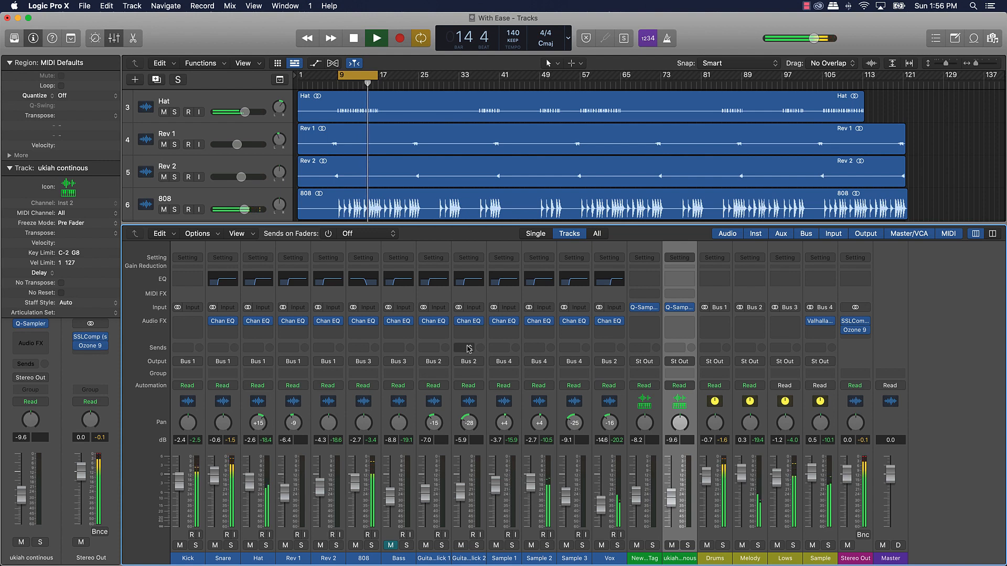
Step: With cycling off, pan Sample 3 to +5, set the Ozone Maximizer threshold to -3.0 dB and close the plug-in
left_click(360, 76)
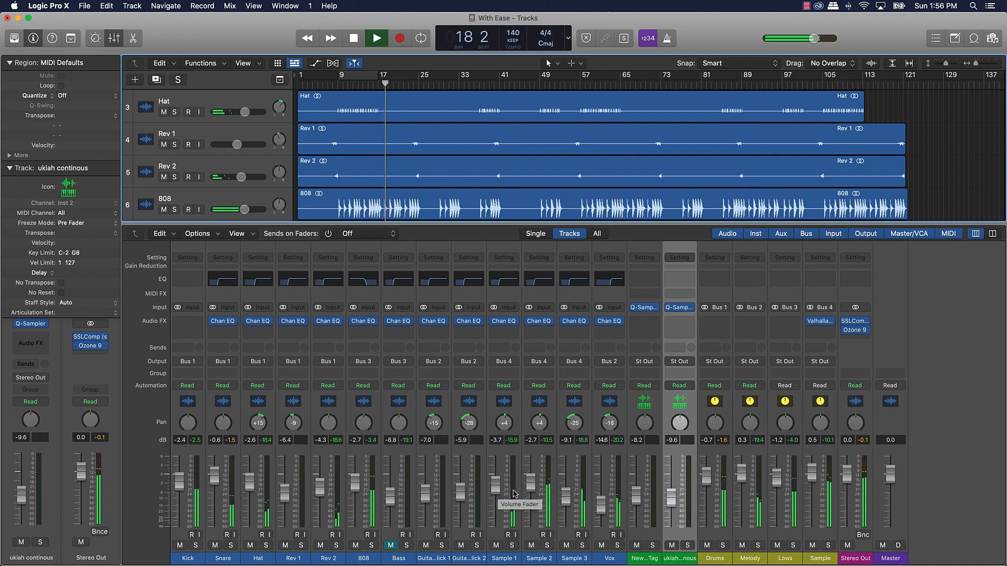
left_click_drag(577, 430, 578, 422)
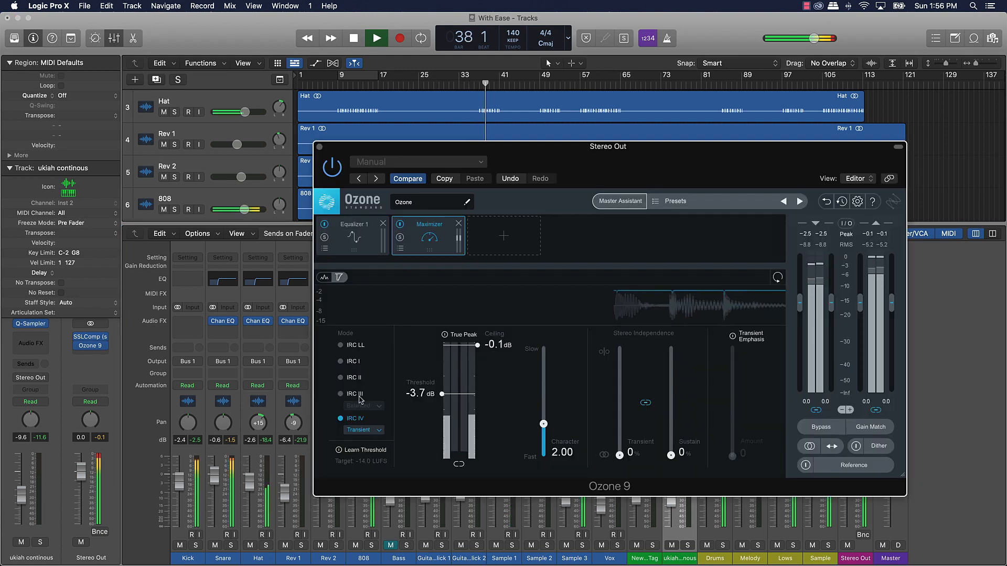
mouse_move(414, 396)
left_mouse_down()
mouse_move(407, 445)
mouse_move(421, 405)
left_mouse_up()
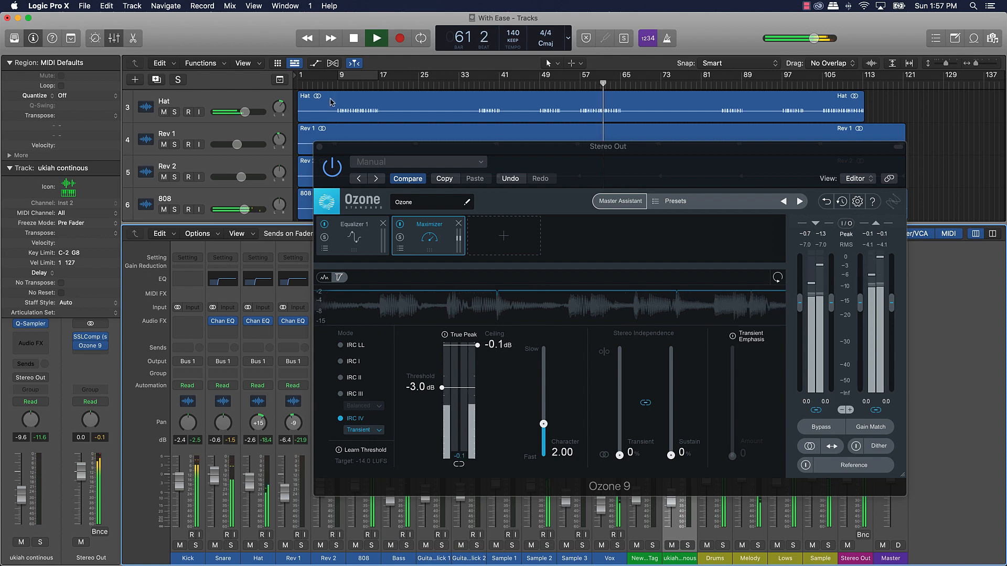
left_click(320, 148)
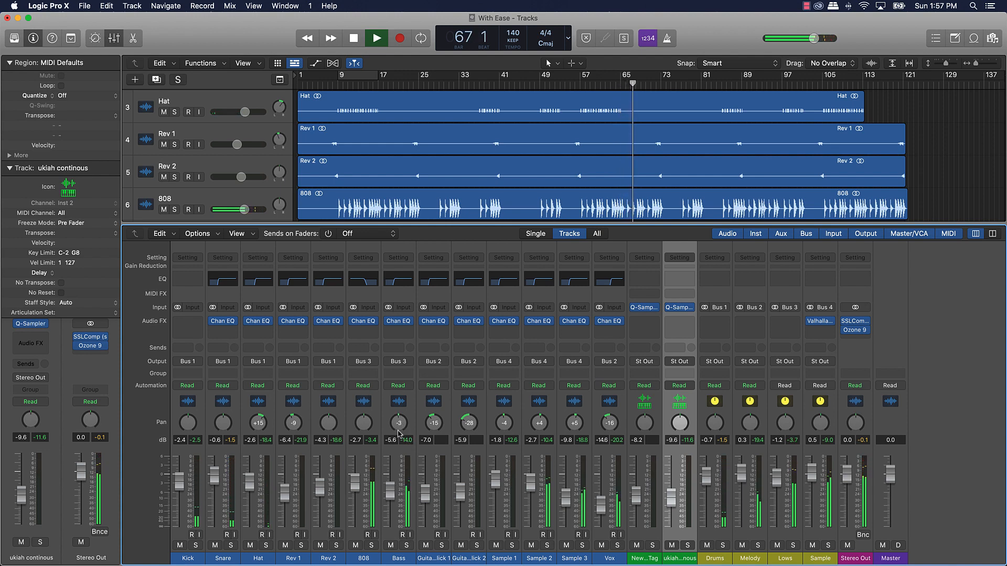
Step: Hide the mixer, replay the song from bar 1 and compare it with the Bass track muted and unmuted
key("e")
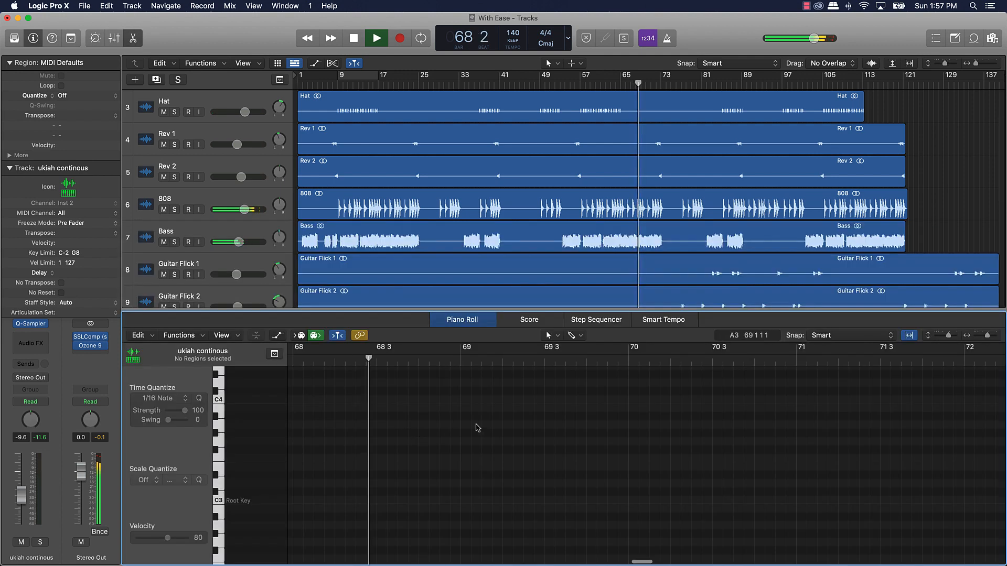
key("e")
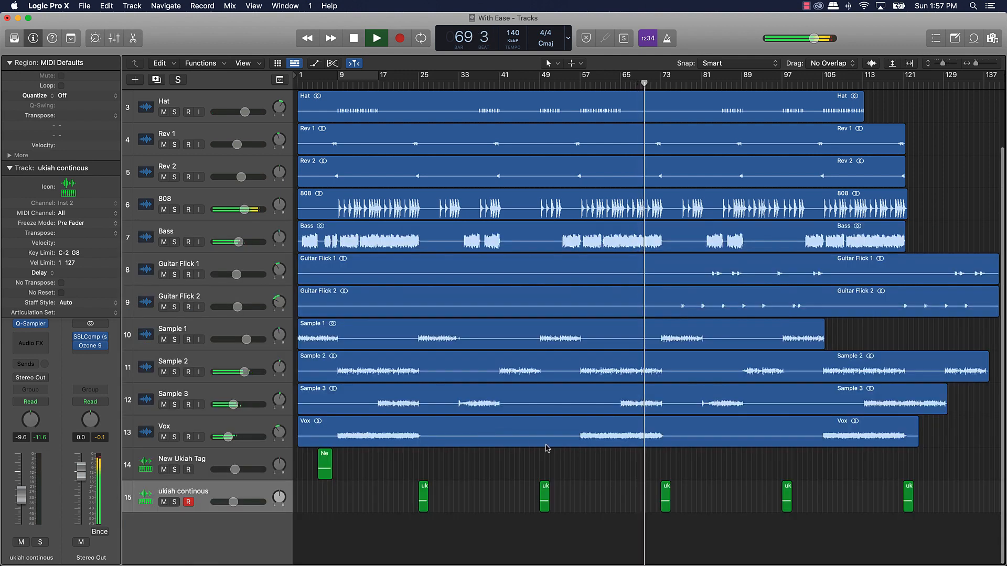
key("super+Up")
scroll(546, 448, "down", 1)
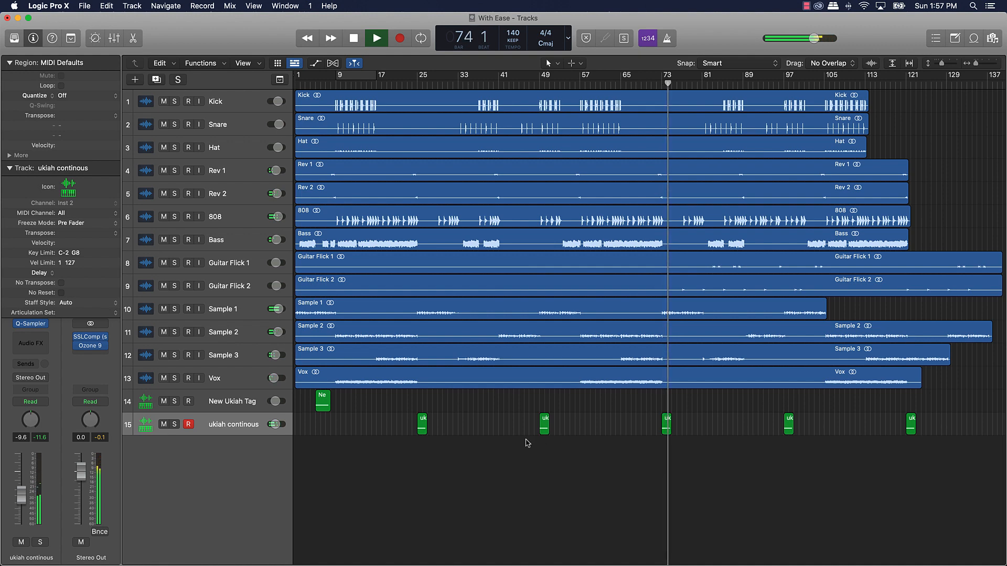
key("Return")
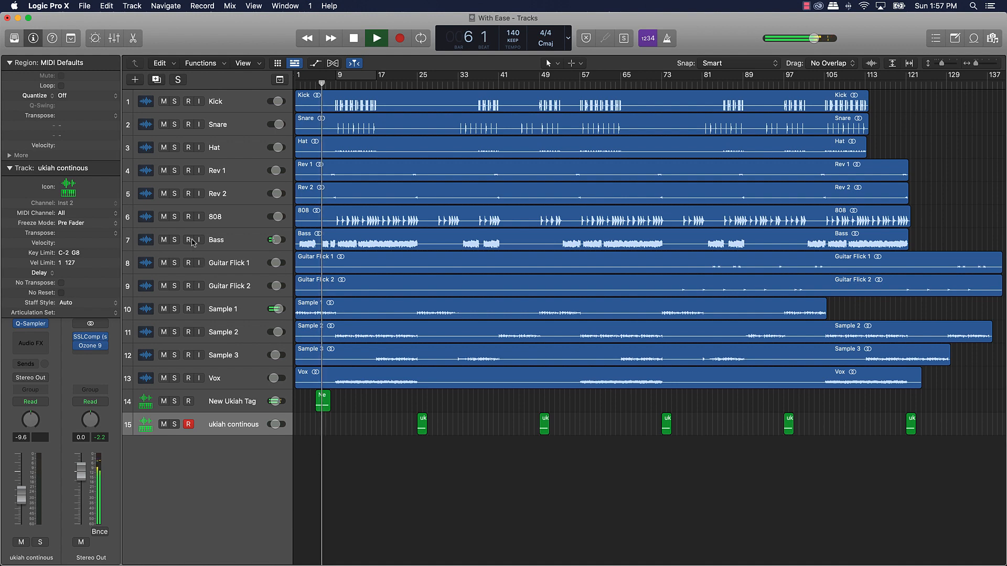
left_click(166, 239)
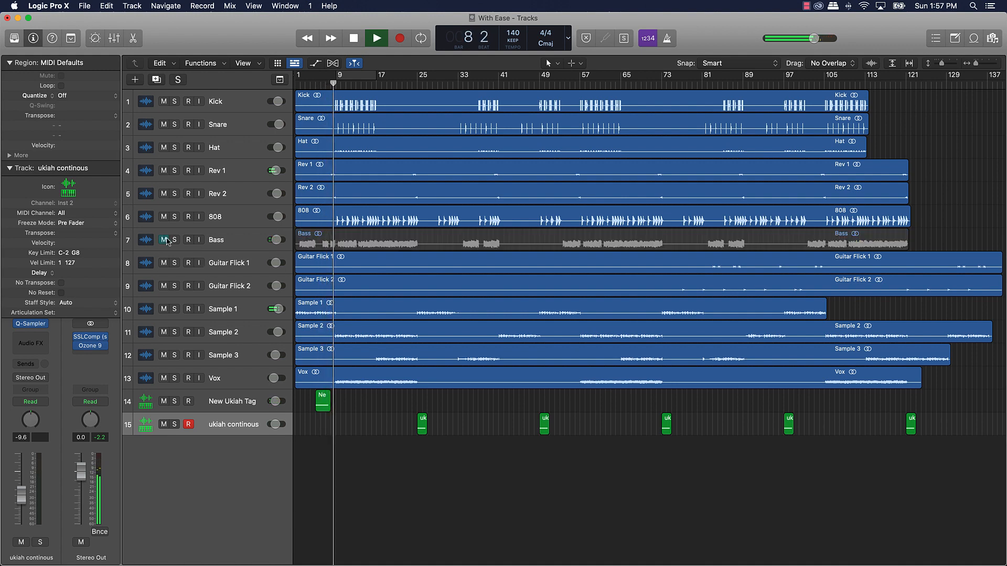
left_click(166, 240)
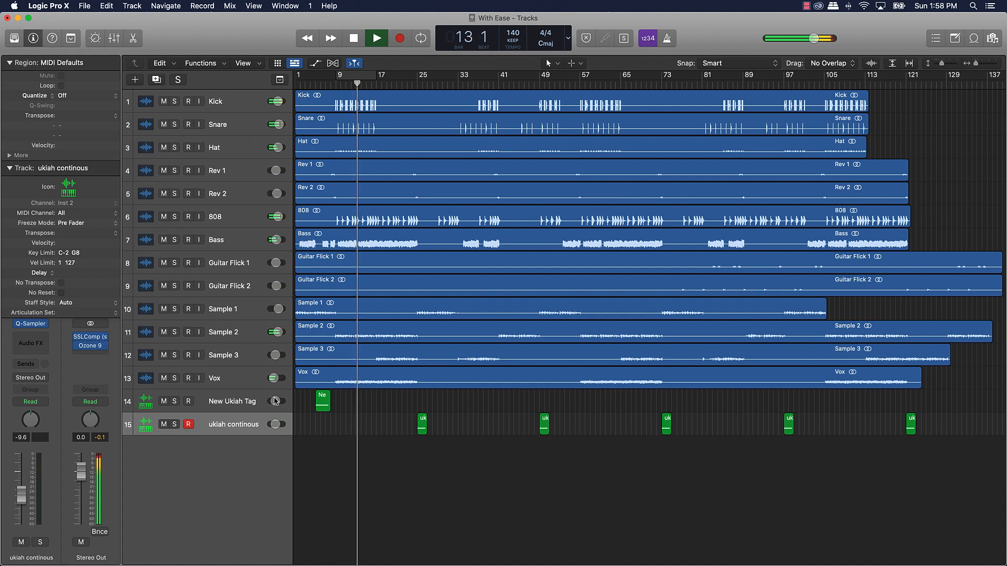
Step: Raise the Vox track to -8.4 dB with its pan at -6, and select the Bass region
left_click_drag(274, 378, 275, 378)
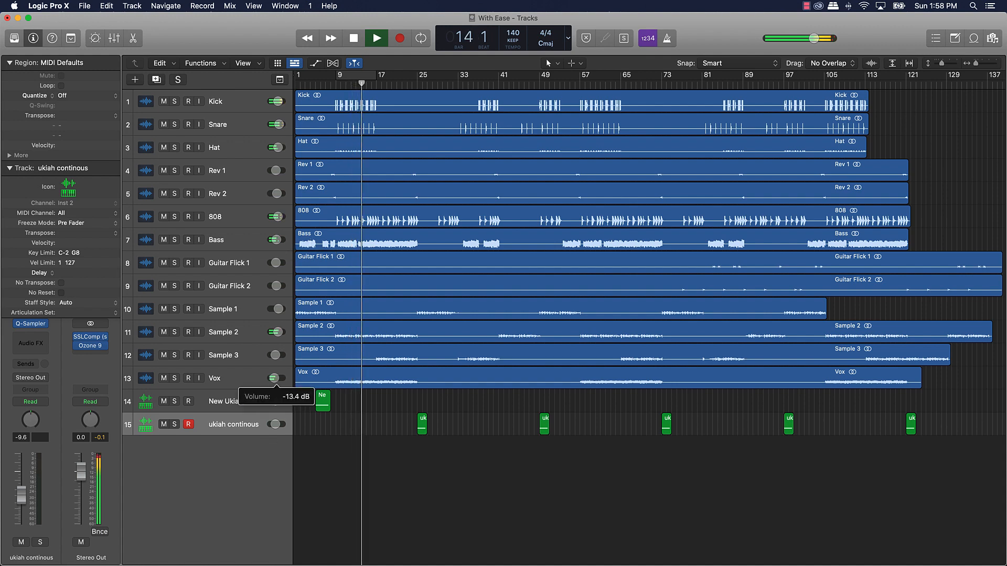
left_click(229, 379)
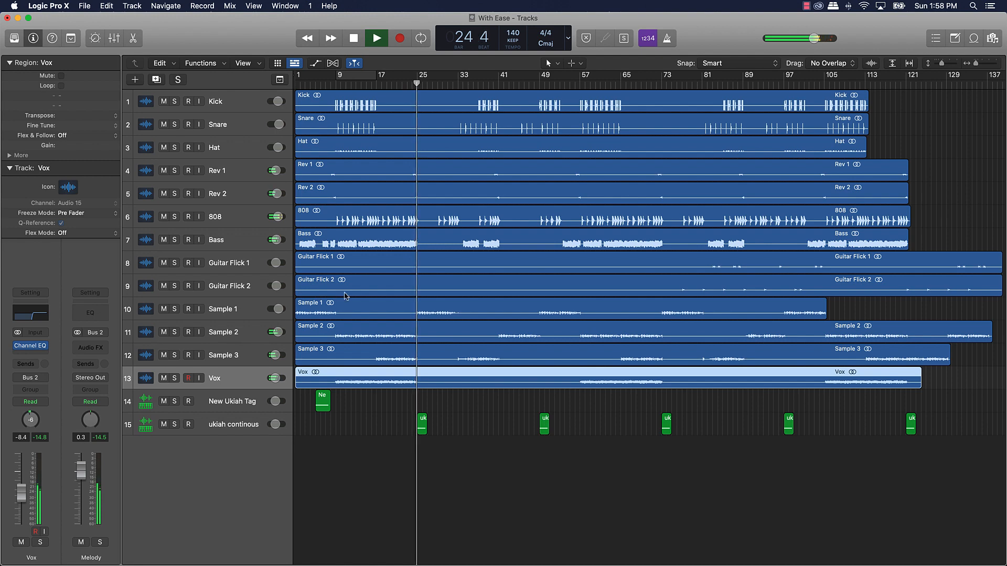
left_click(429, 240)
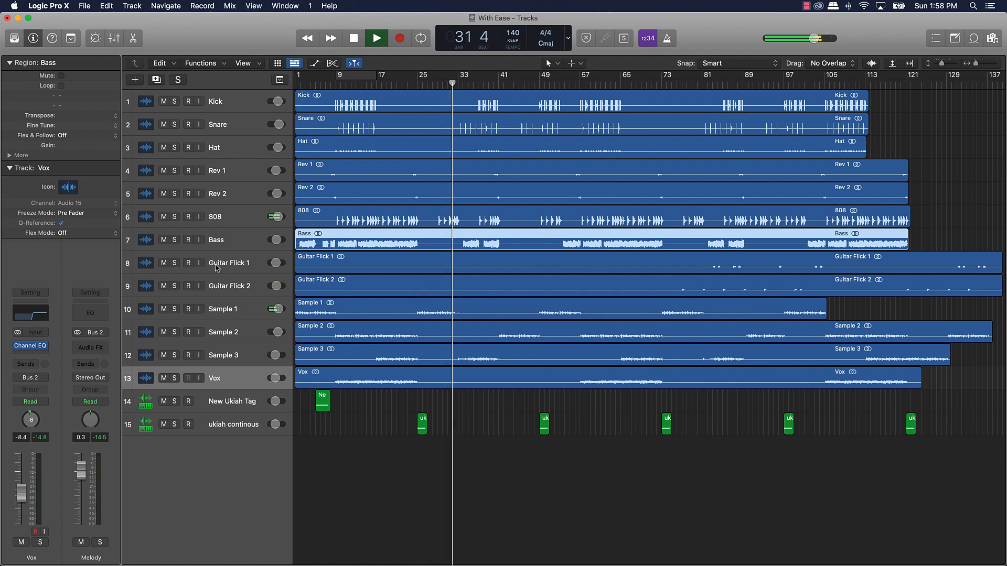
Step: Compare the mix with the Bass track muted and unmuted, and set Bass to -7.2 dB with its pan at +1
left_click(163, 239)
left_click(163, 239)
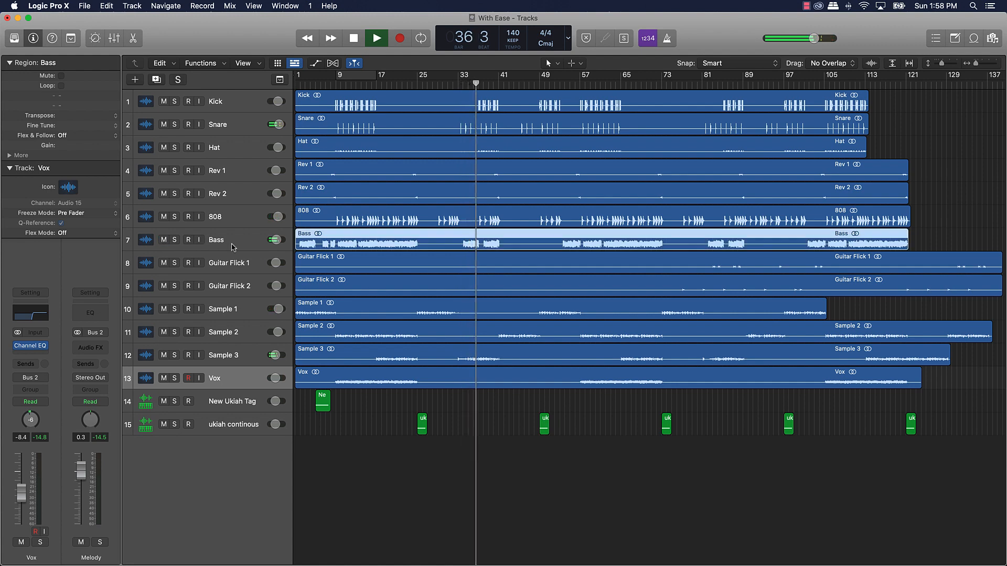
left_click(160, 240)
left_click_drag(37, 420, 37, 418)
left_click(329, 509)
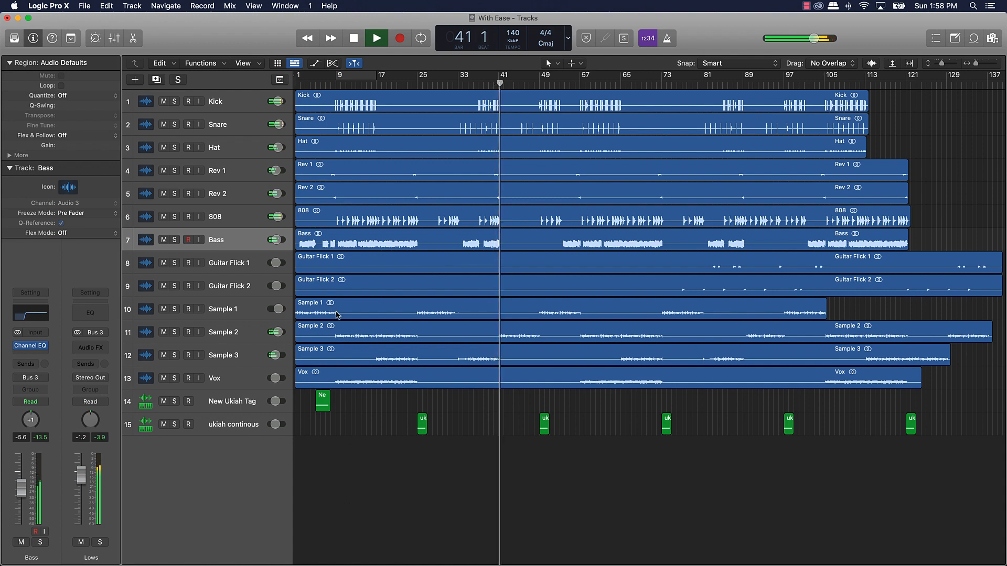
left_click_drag(279, 239, 274, 240)
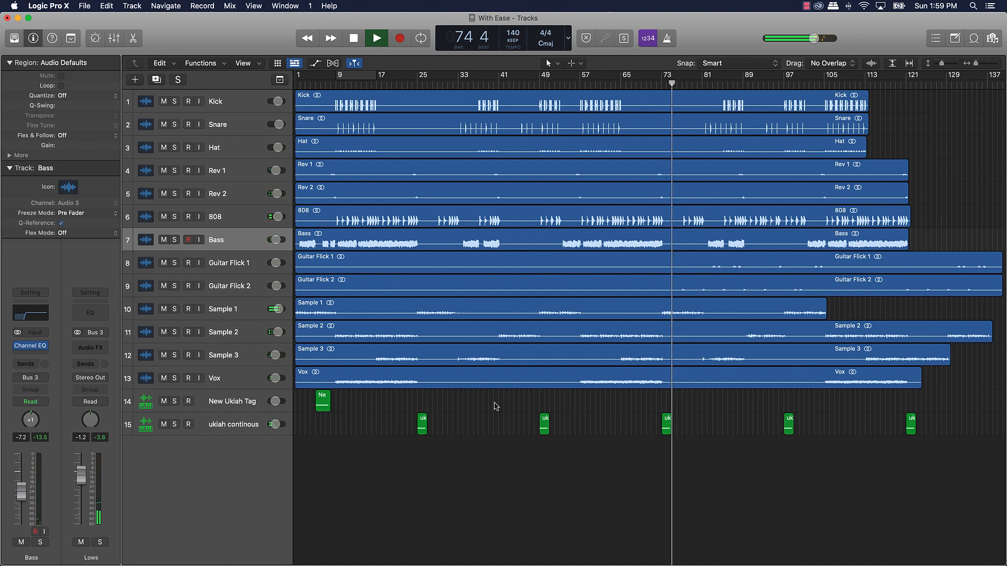
Step: Replay the song from bar 1 and set the Kick channel to -1.9 dB in the mixer
key("space")
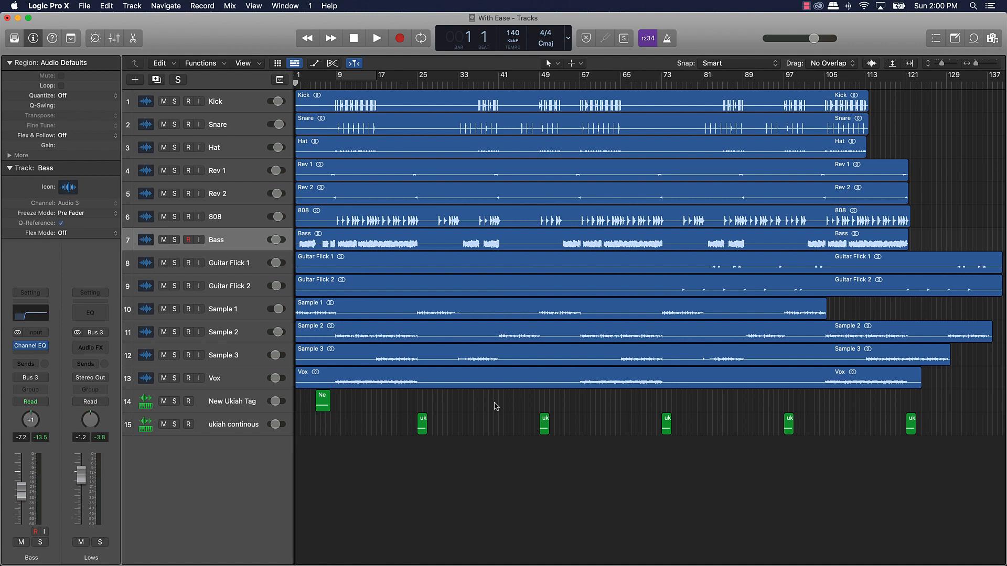
key("space")
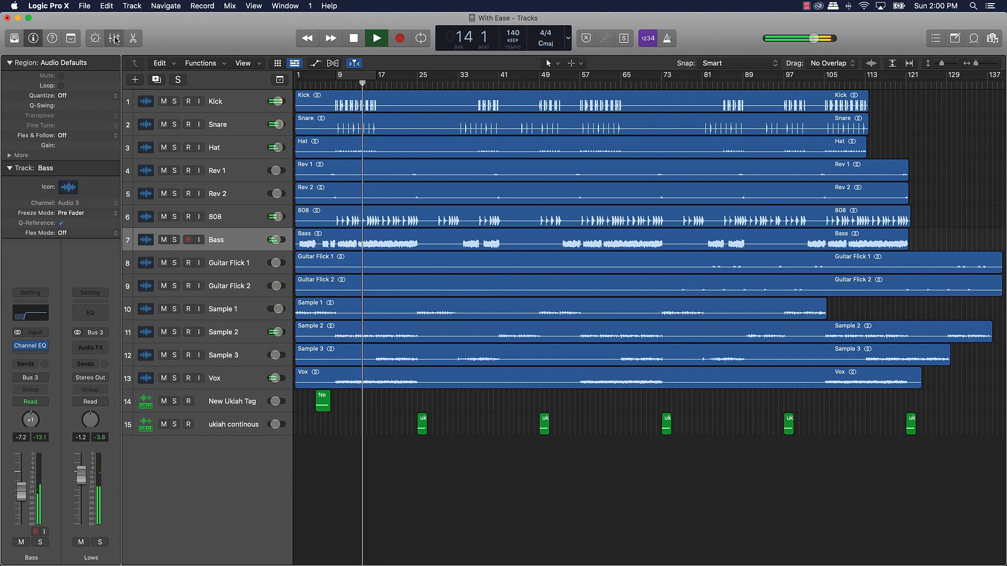
key("x")
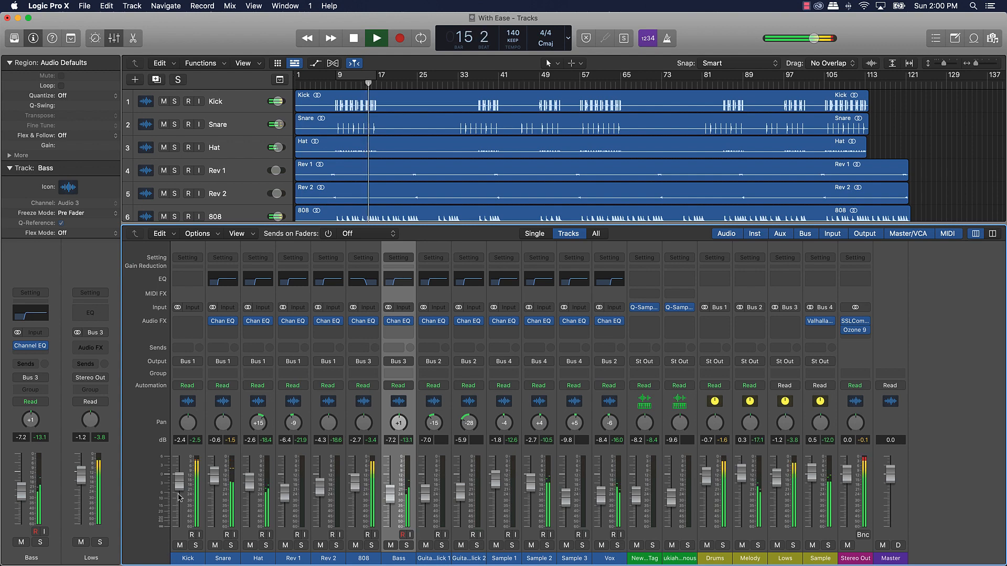
left_click_drag(179, 481, 179, 480)
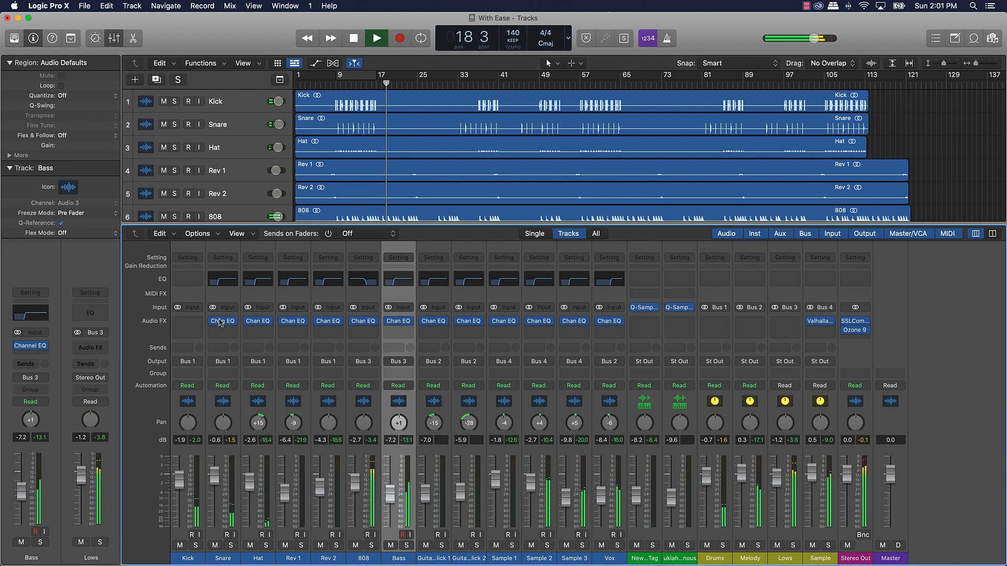
Step: Add a Channel EQ low cut at 30 Hz with a 48 dB/Oct slope to the Kick channel, and save the project
left_click(259, 282)
left_click(351, 197)
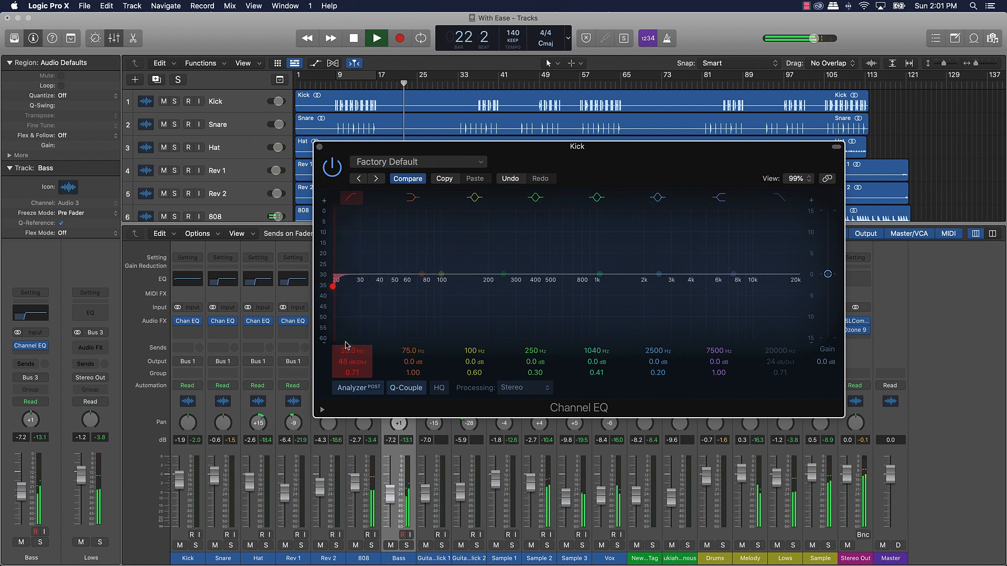
left_click_drag(346, 348, 346, 338)
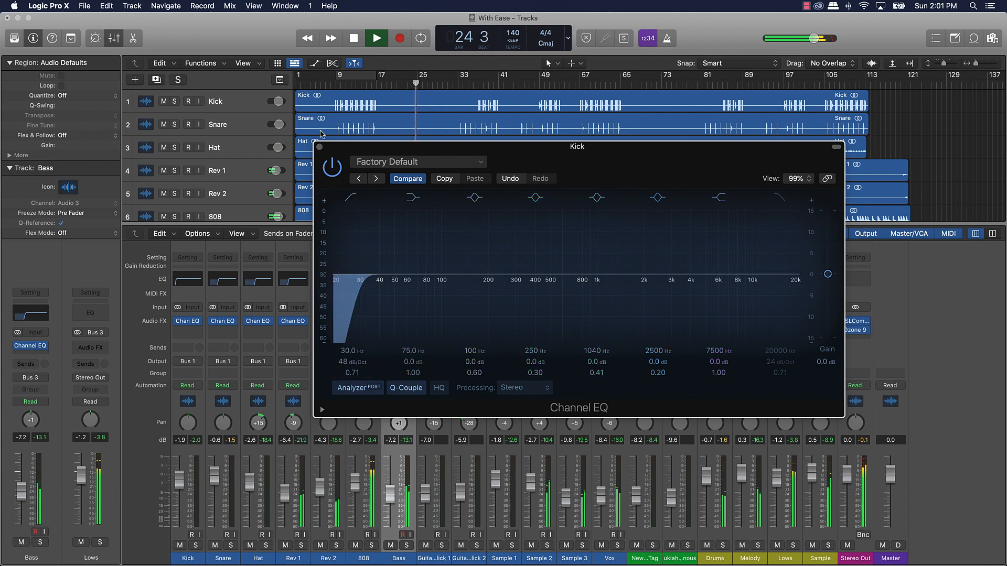
left_click(320, 148)
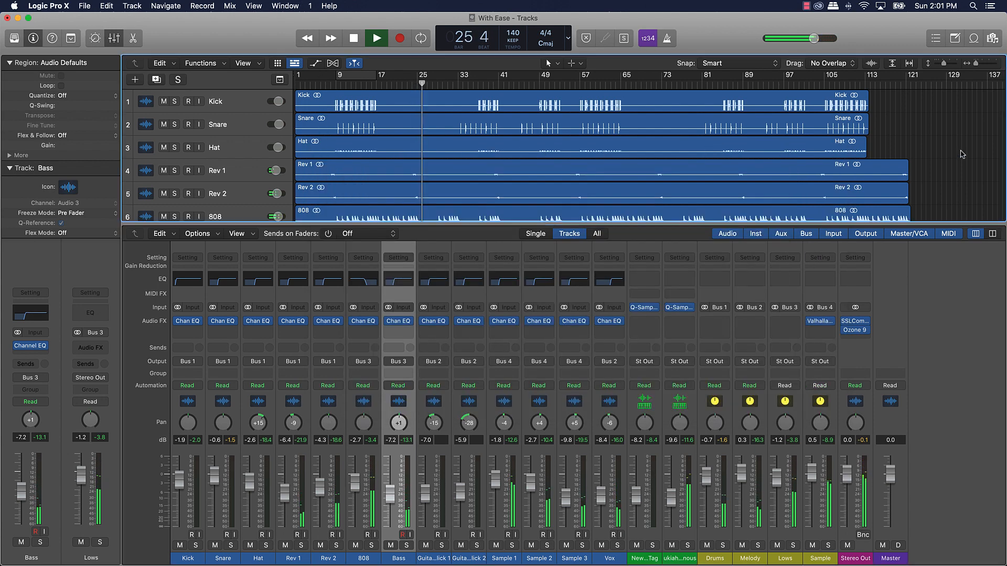
scroll(961, 154, "down", 10)
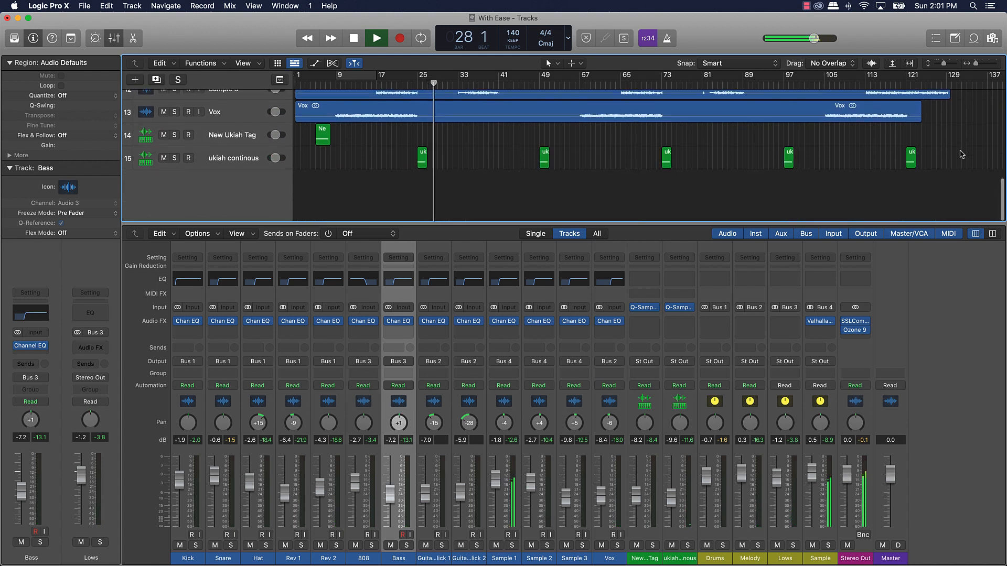
key("super+s")
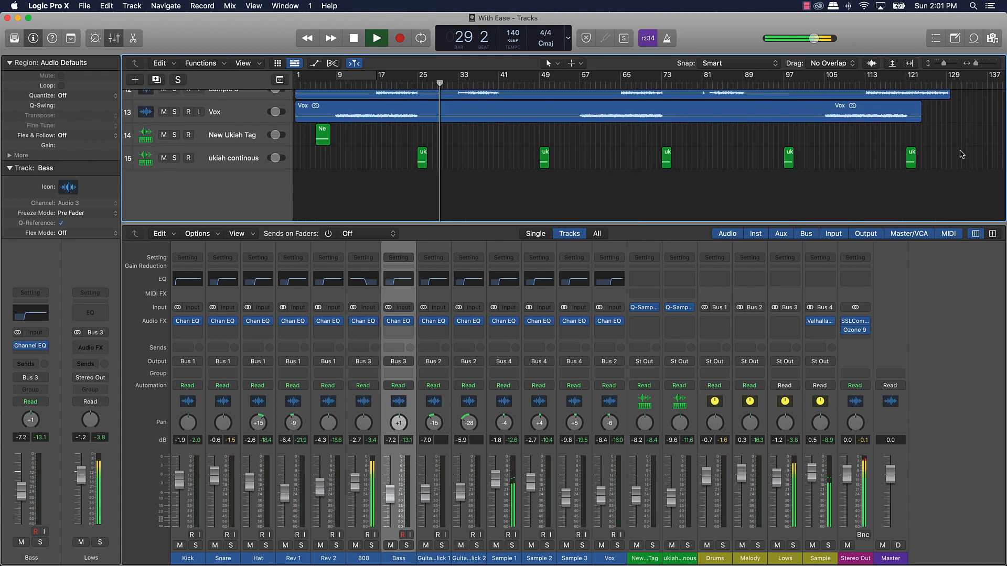
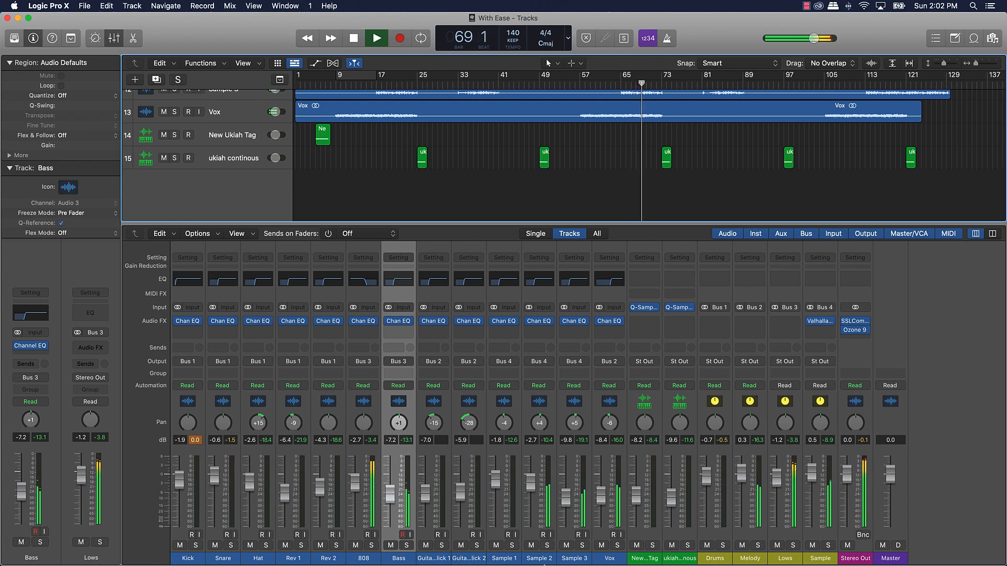
Step: Set Samples 1, 2 and 3 to 0.0, -1.0 and -3.2 dB, Guitar Flicks 1 and 2 to -3.0 and -3.3 dB, and pan Sample 3 to +4
left_click_drag(531, 486, 566, 492)
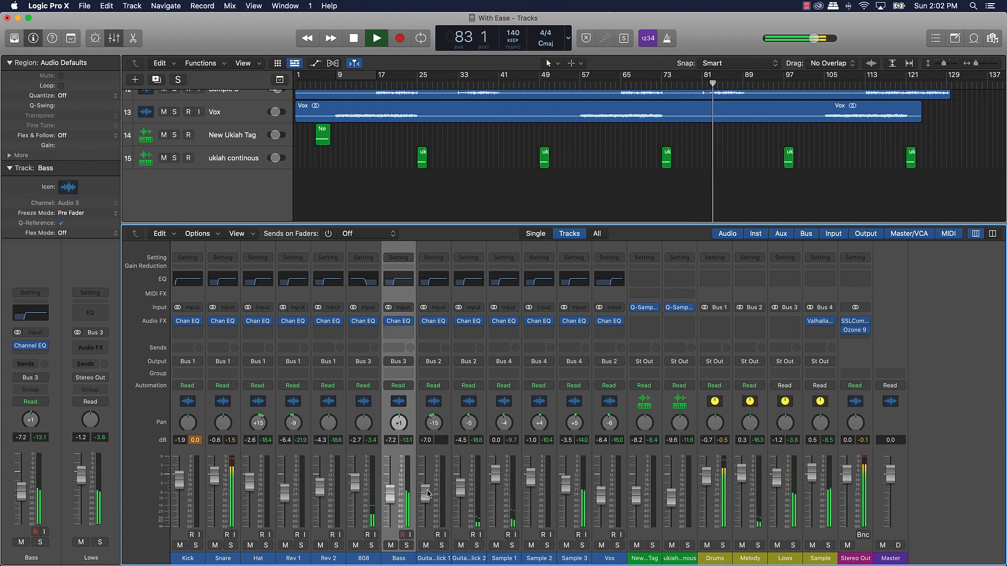
left_click_drag(564, 487, 565, 485)
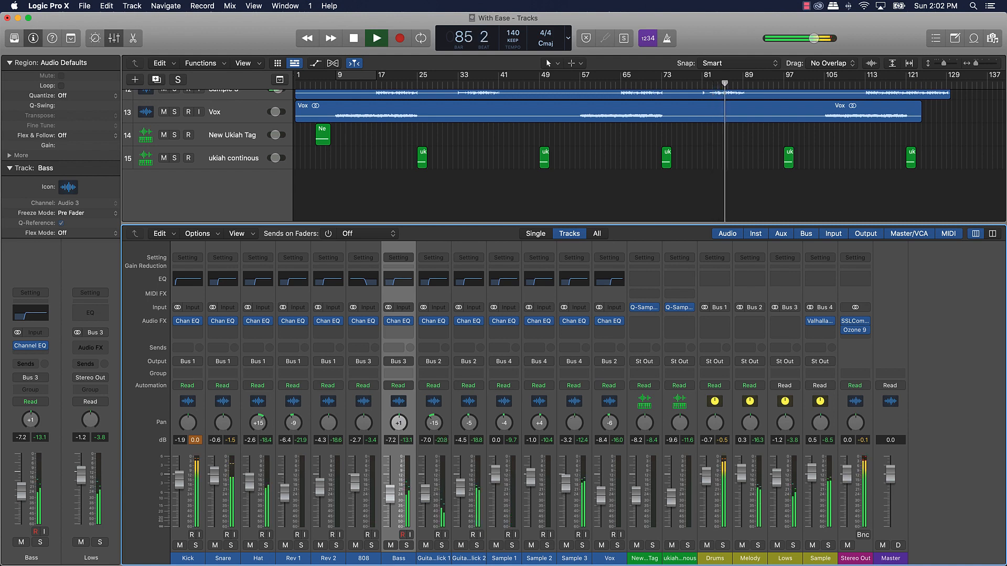
left_click_drag(575, 422, 575, 422)
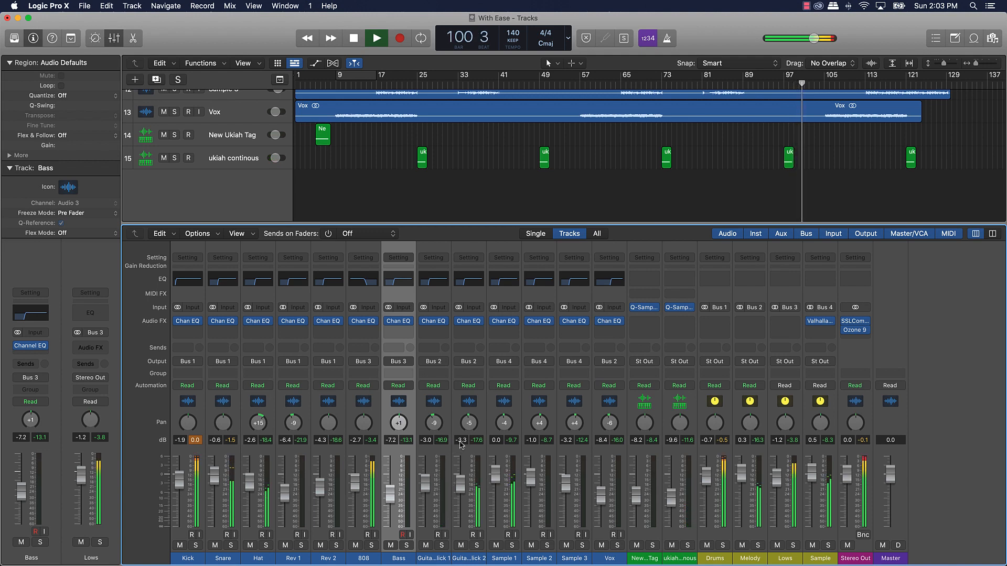
Step: Pan Guitar Flick 2 to +16, stop playback and clear the mixer's peak level readings
left_click_drag(468, 424, 468, 413)
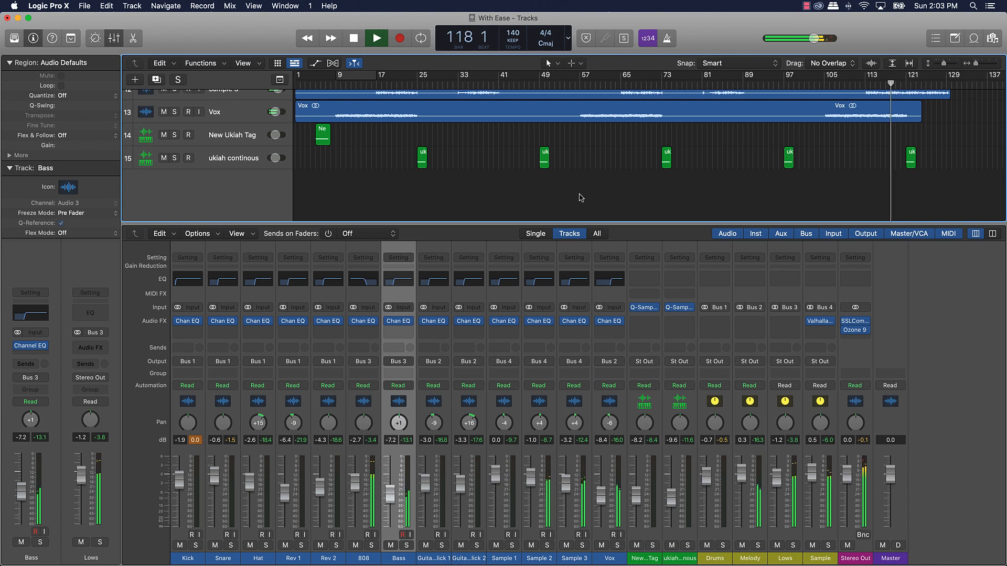
key("space")
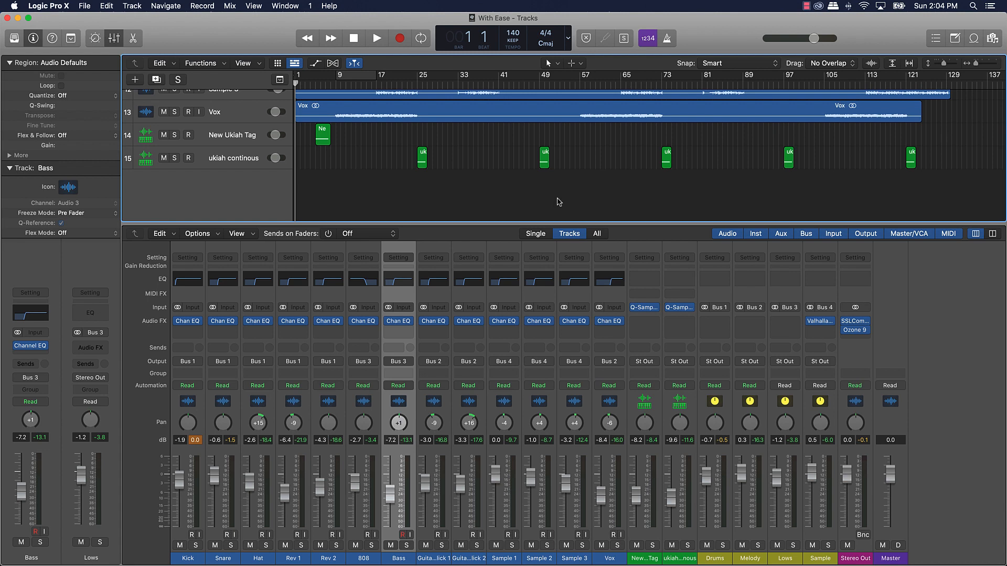
left_click(195, 440)
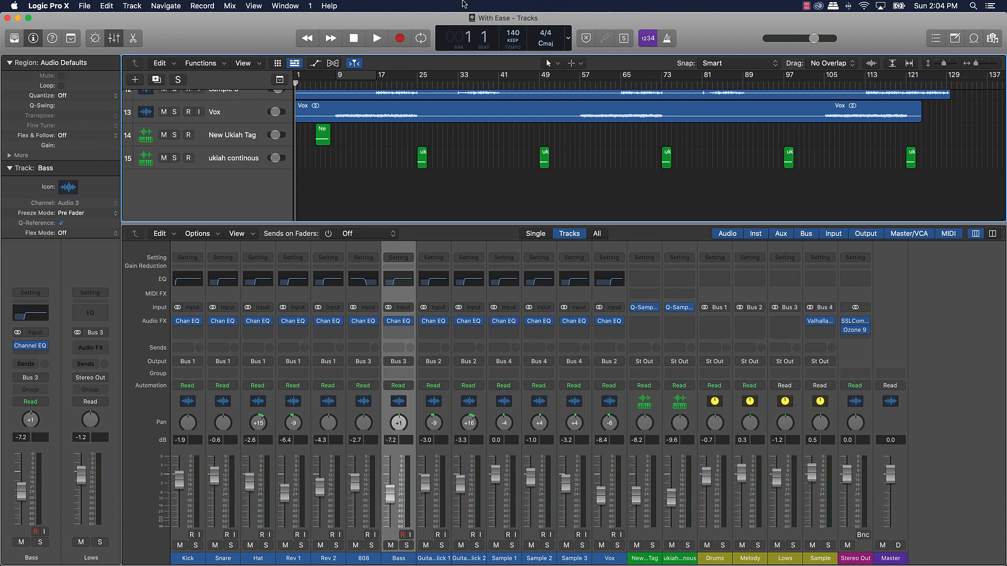
Step: Hide the mixer and bounce the whole song to the Desktop as a 320 kbps stereo MP3 named "With Ease - Tagged", with PCM disabled
left_click(114, 38)
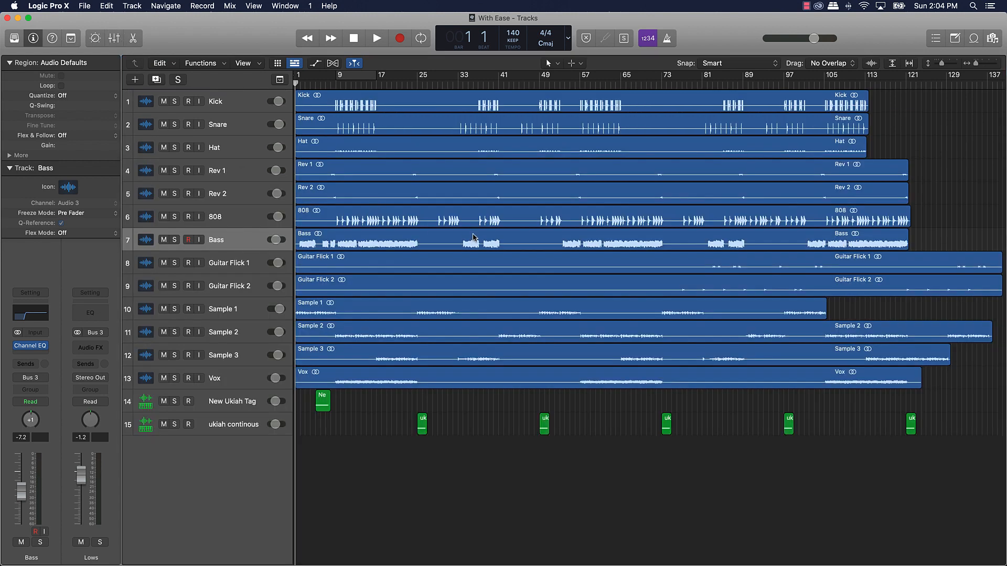
key("super+b")
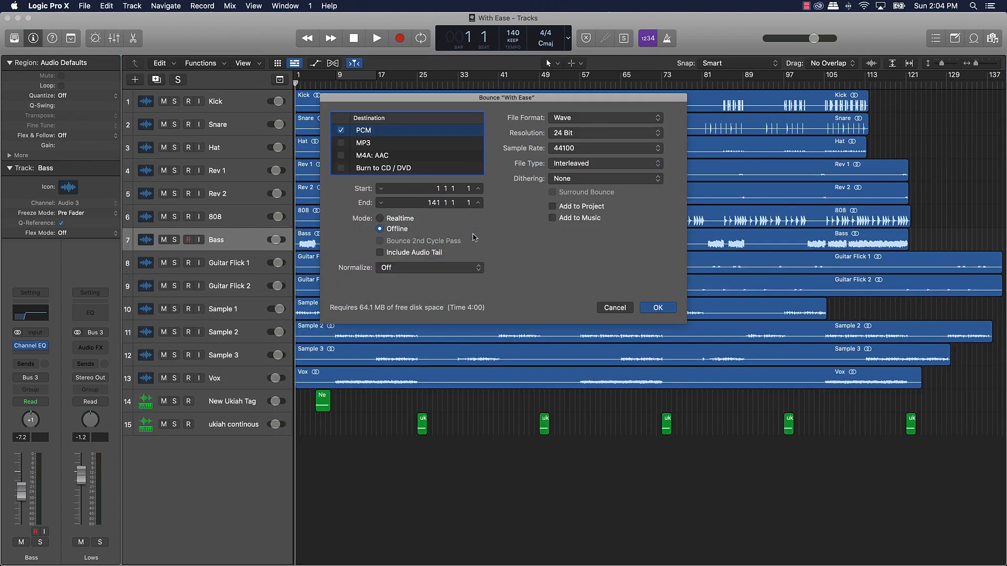
left_click(340, 130)
left_click(341, 143)
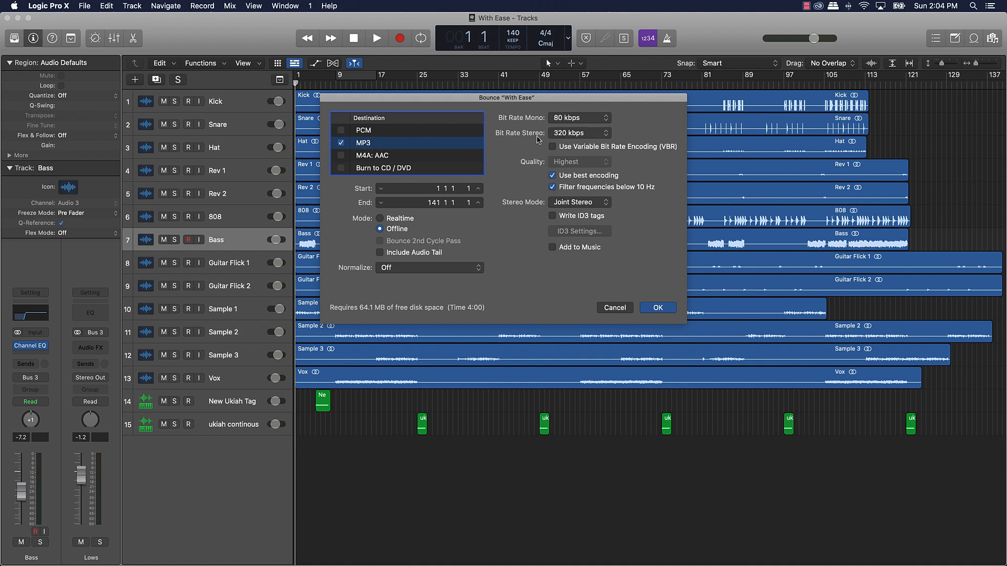
left_click(568, 135)
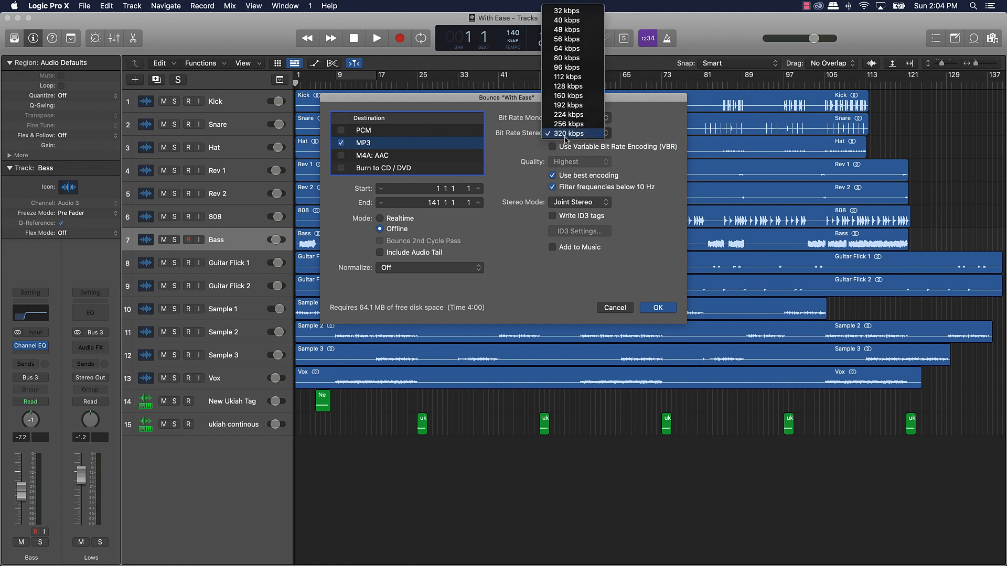
left_click(531, 154)
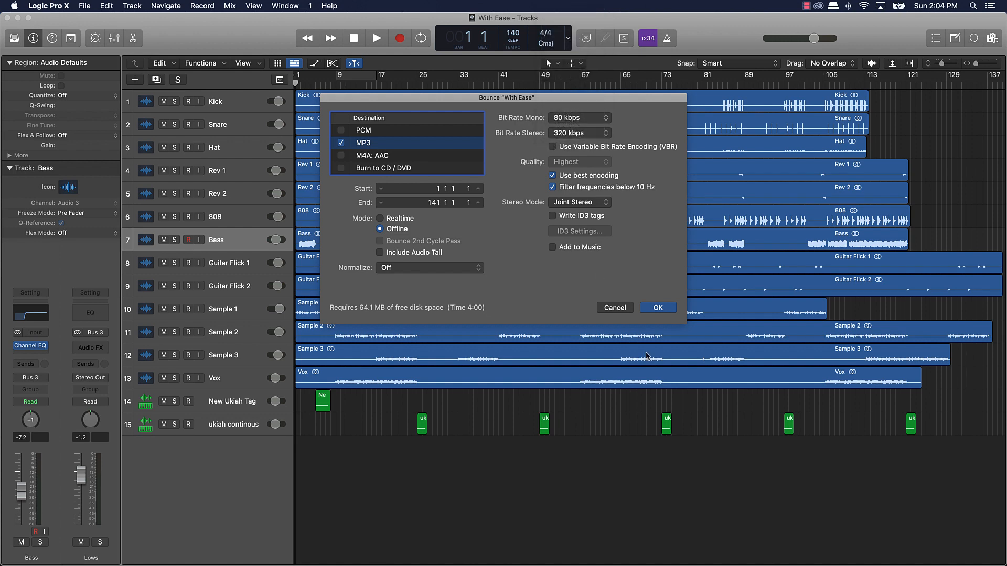
left_click(658, 308)
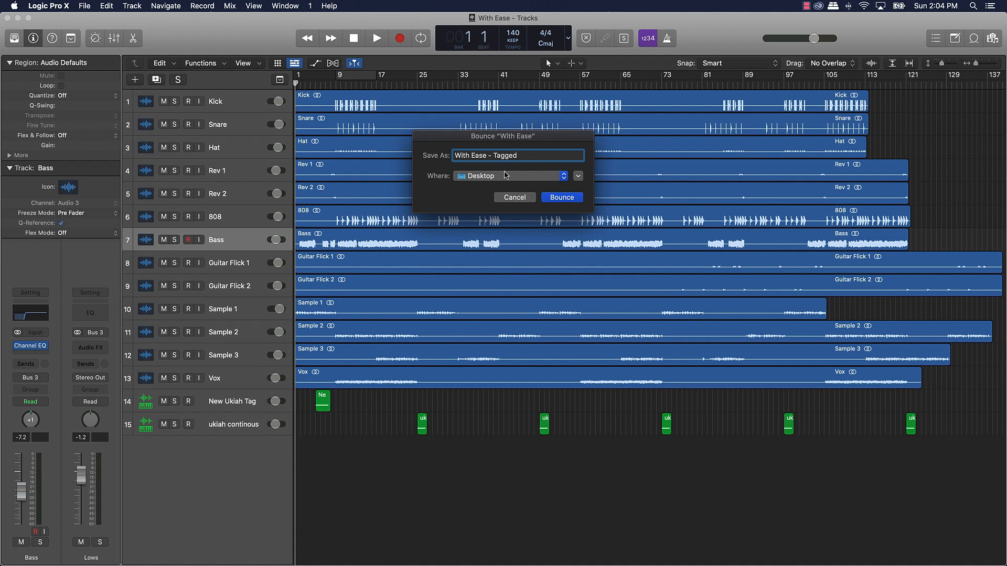
left_click(565, 198)
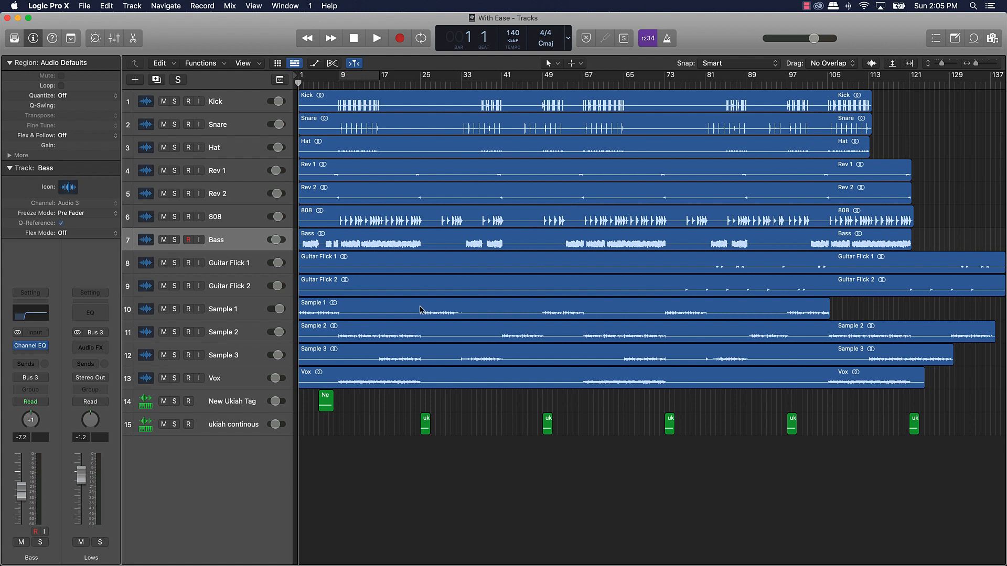
Step: Mute the ukiah continous track and bounce the song to the Desktop as an MP3 named "With Ease - 140 BPM - Ukiah Beats"
left_click(164, 425)
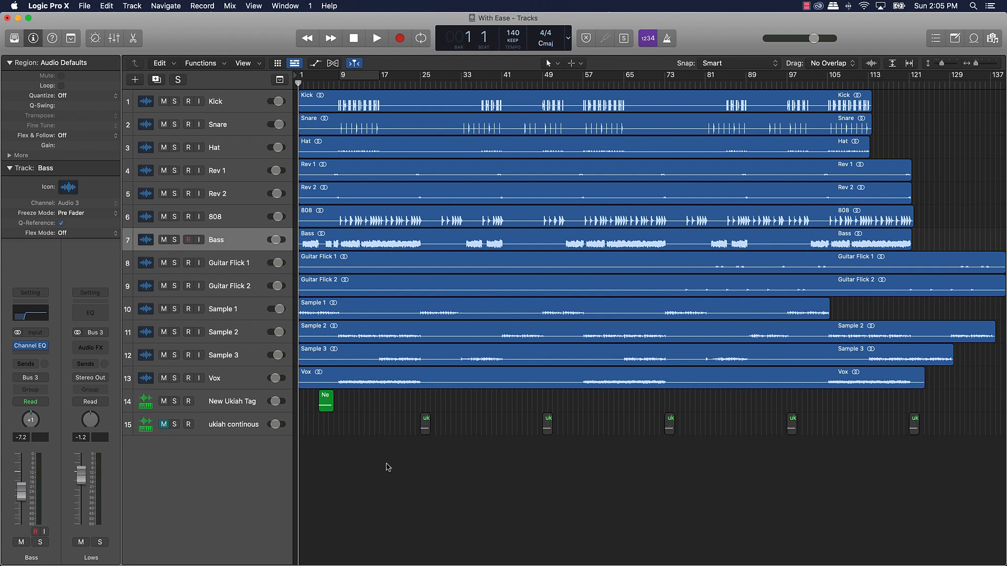
left_click(252, 431)
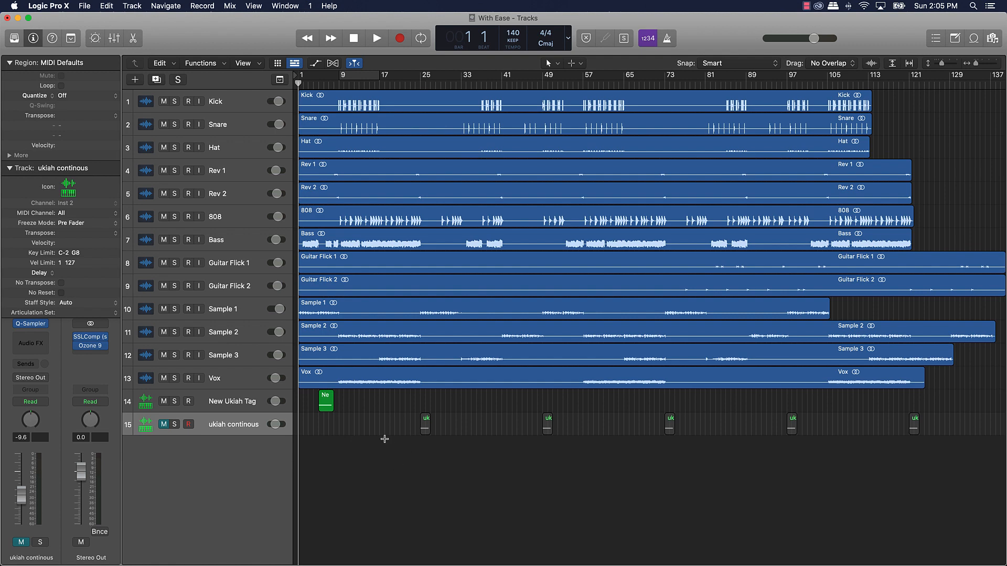
key("super+b")
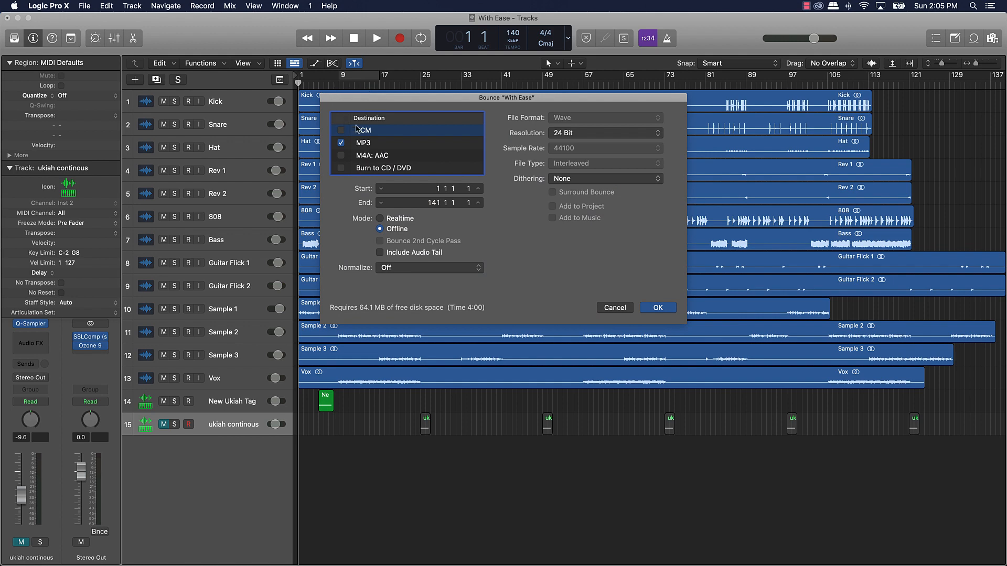
left_click(377, 142)
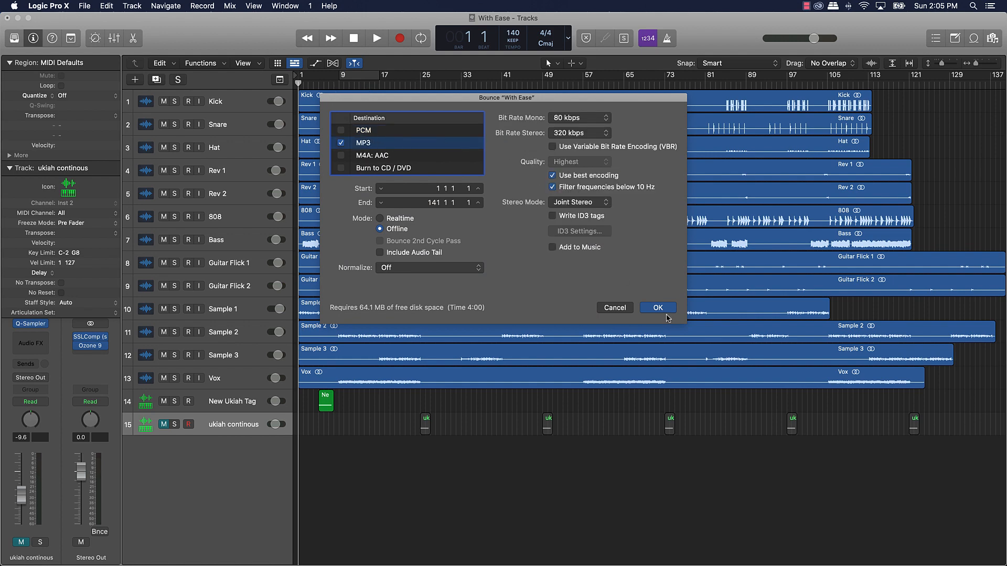
key("Return")
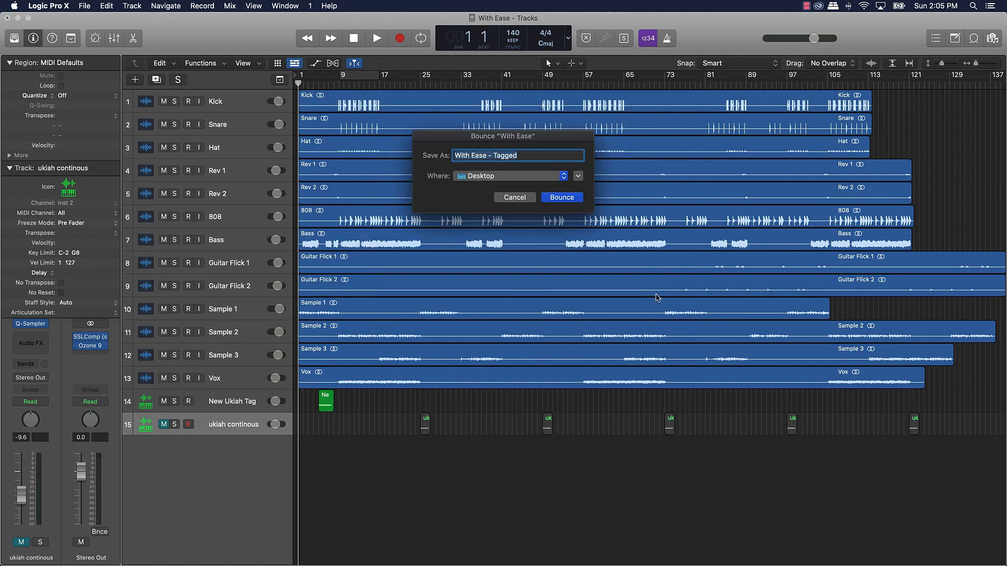
left_click(522, 156)
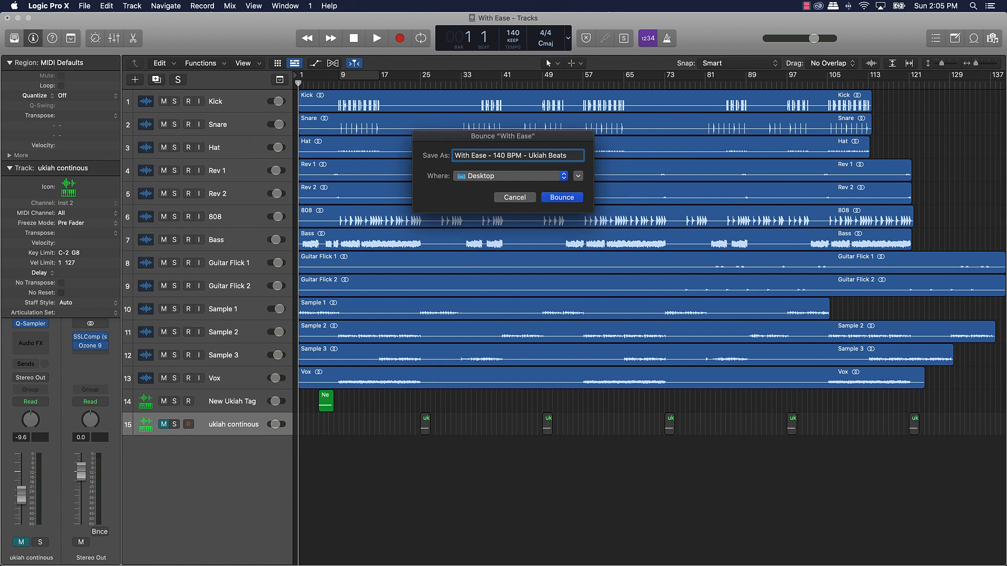
key("Return")
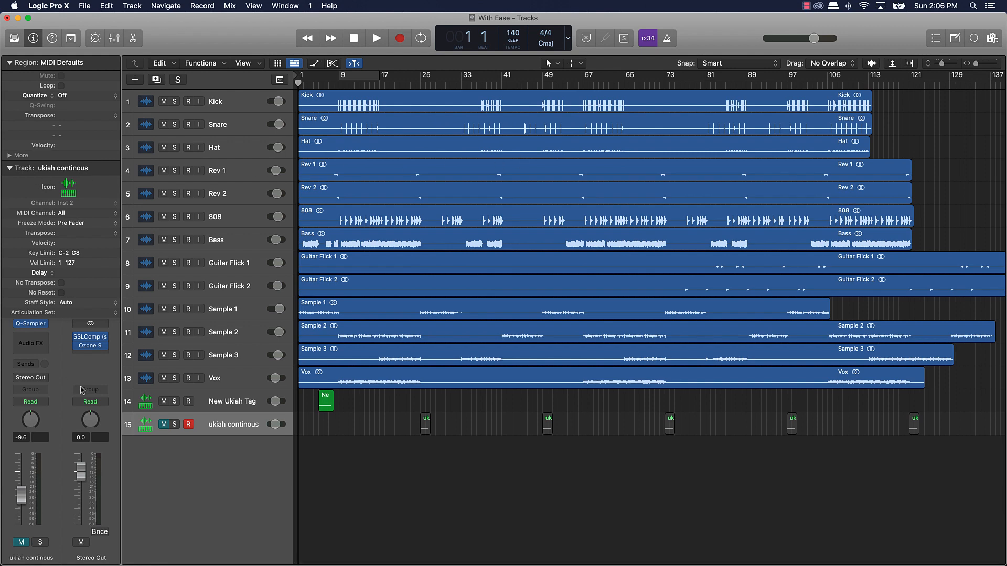
Step: Turn on cycling for bars 9 to 17 and briefly play the section to check the output level
left_click(360, 78)
key("space")
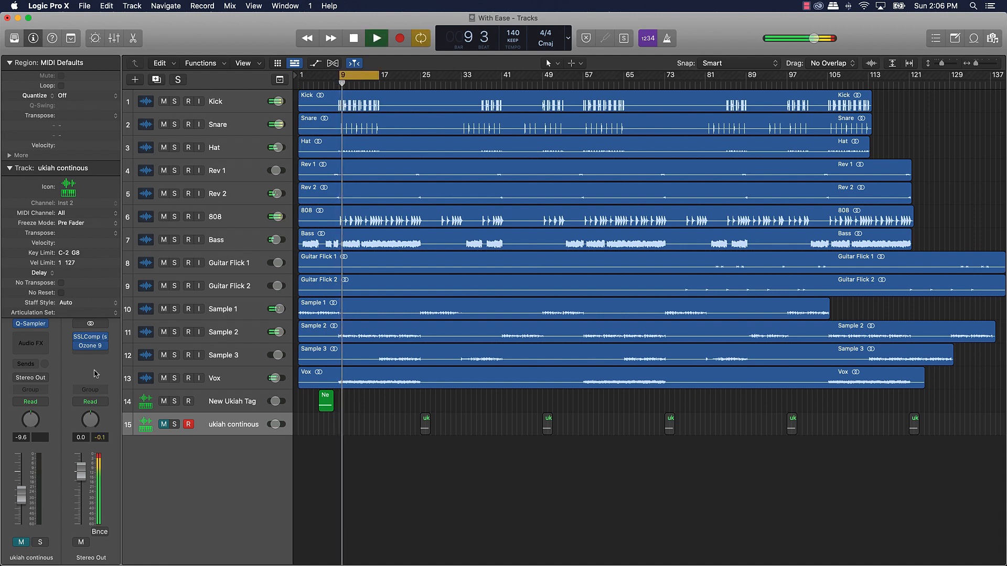
key("space")
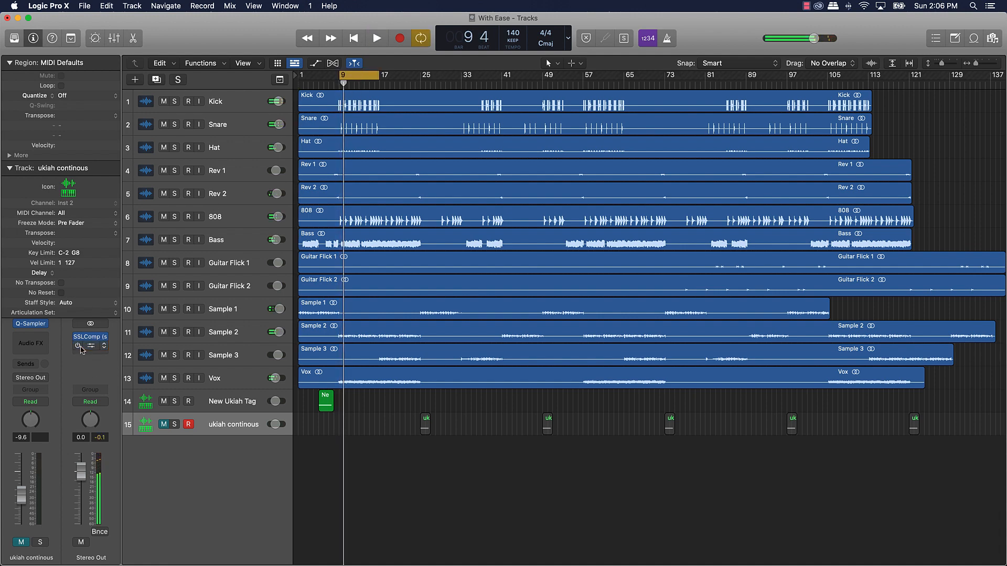
Step: Play part of the cycled section to check the Stereo Out level, then stop playback
key("space")
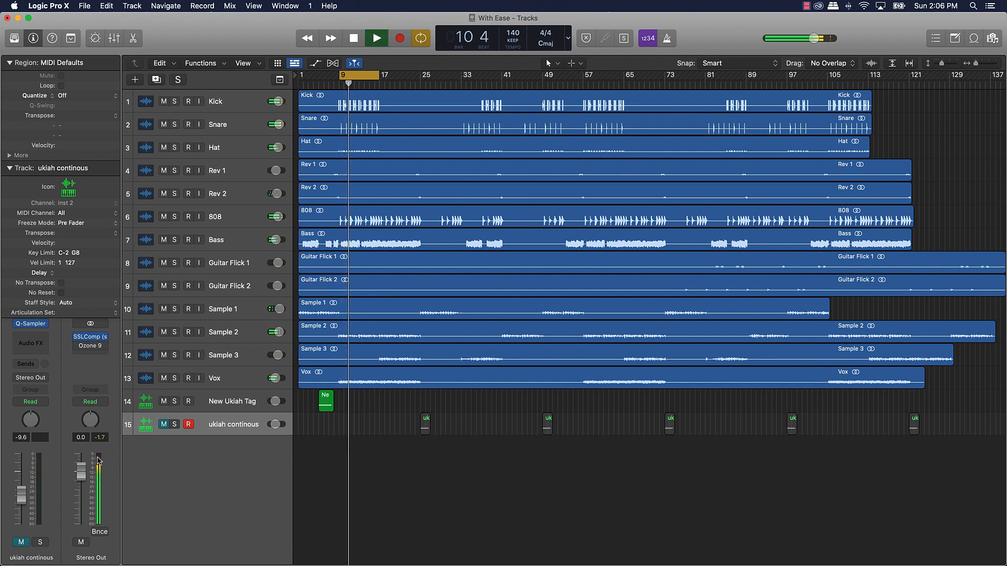
key("space")
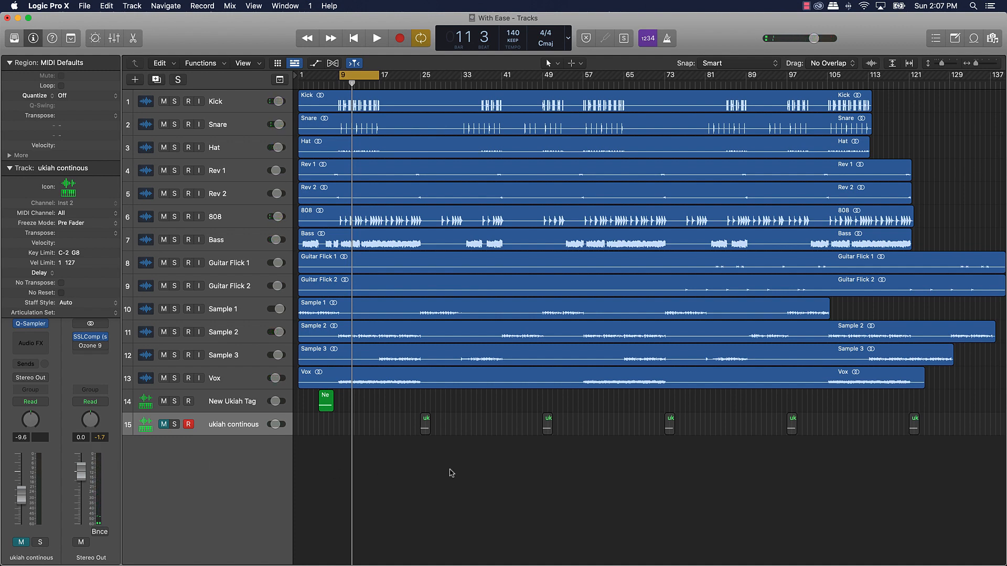
Step: Bounce bars 9 to 17 to the Desktop as a 48000 Hz PCM WAV named "With Ease - 140 BPM - Ukiah Beats", with MP3 disabled
key("Return")
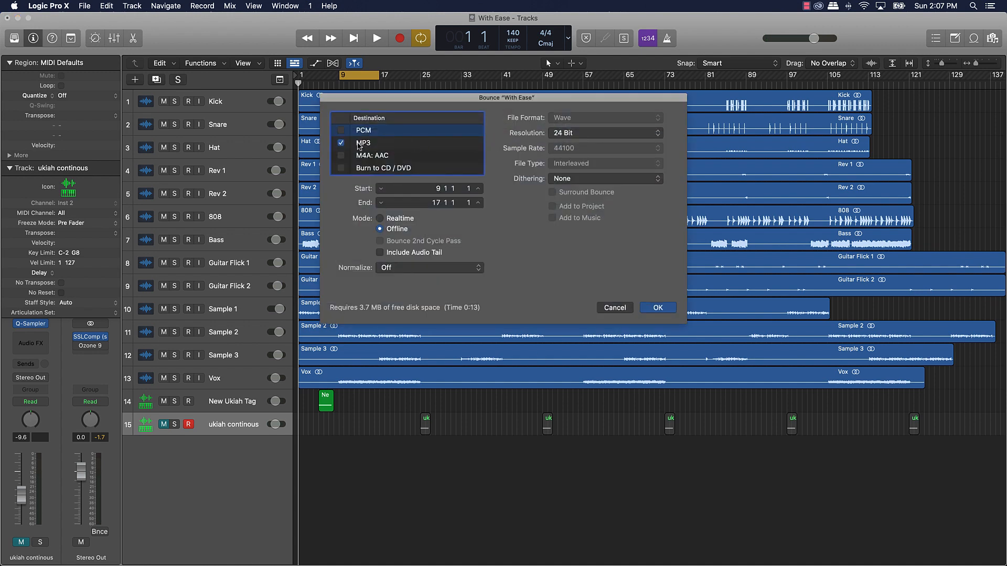
left_click(341, 143)
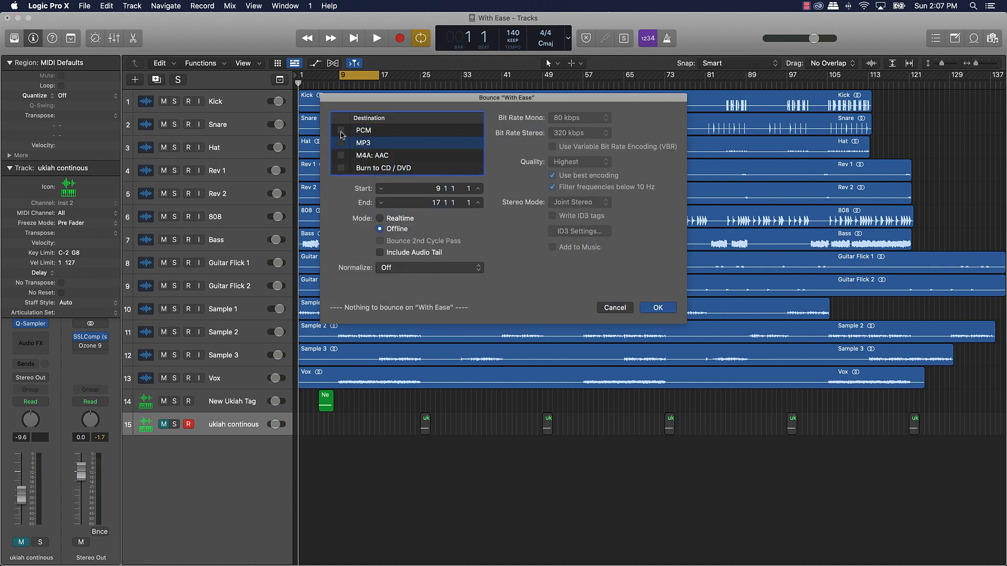
left_click(340, 130)
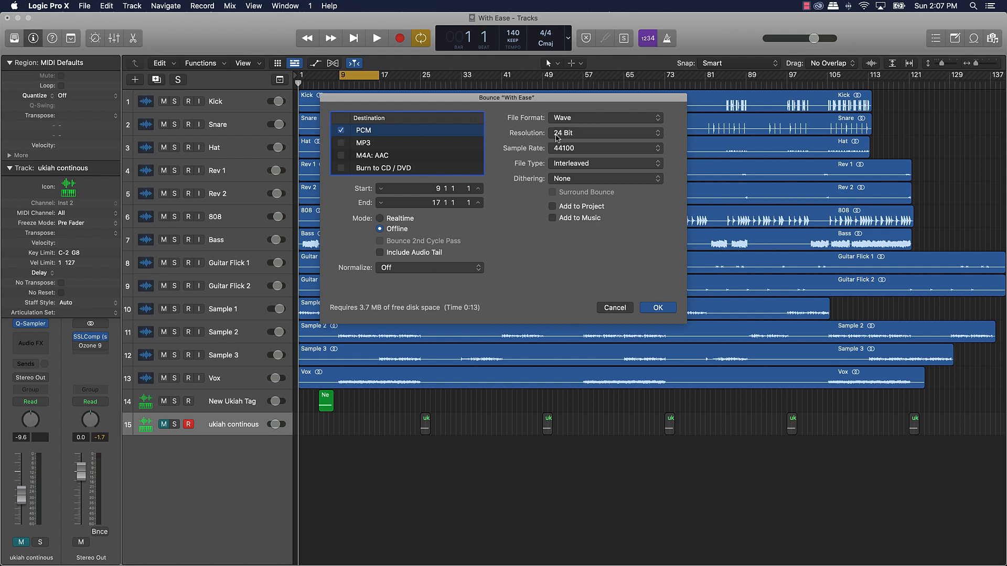
left_click(558, 152)
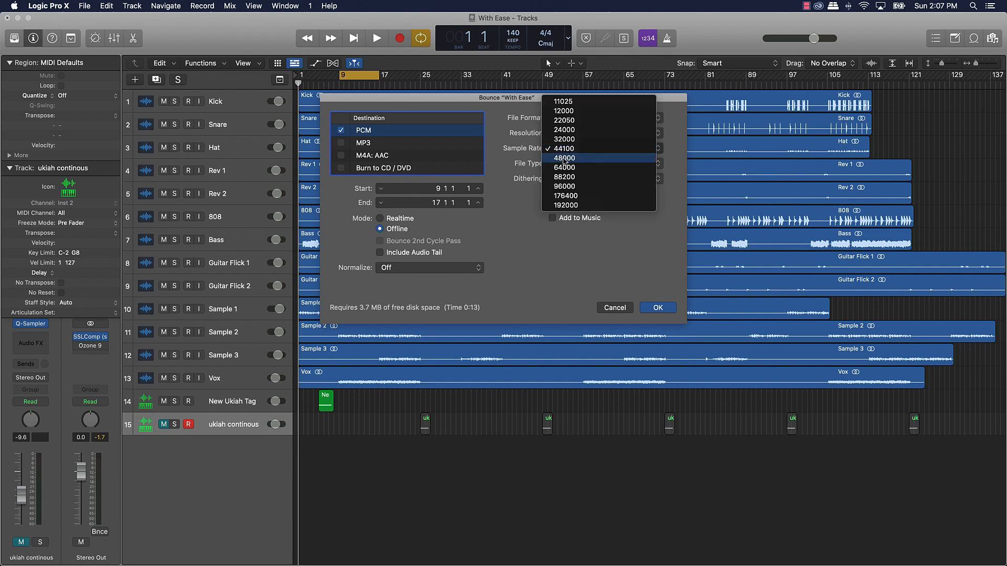
left_click(564, 158)
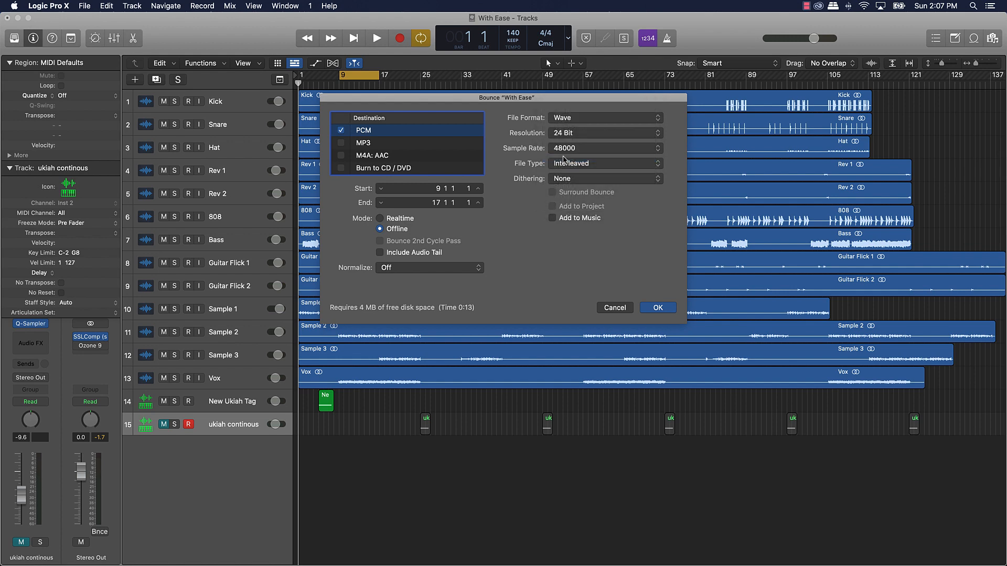
left_click(658, 307)
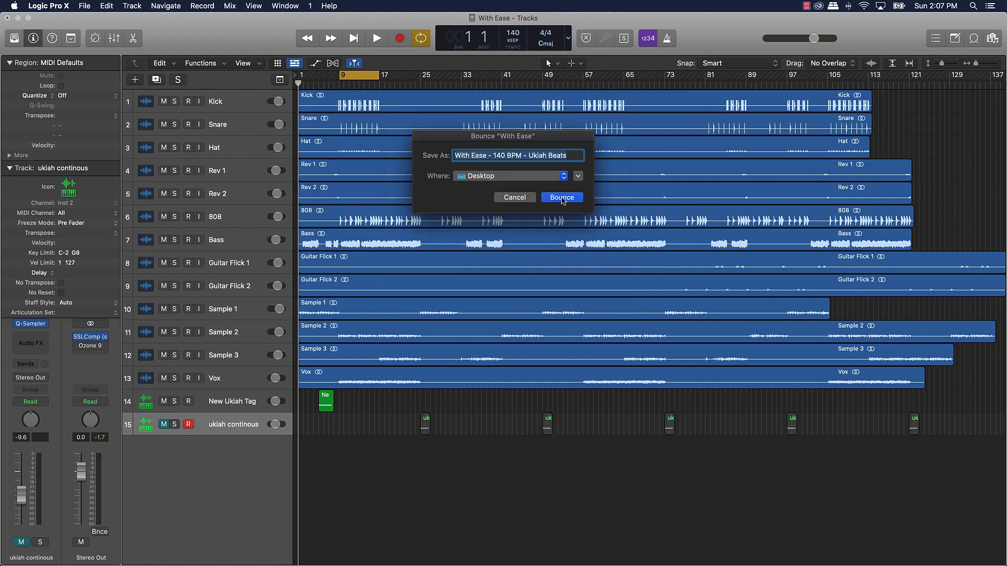
left_click(562, 197)
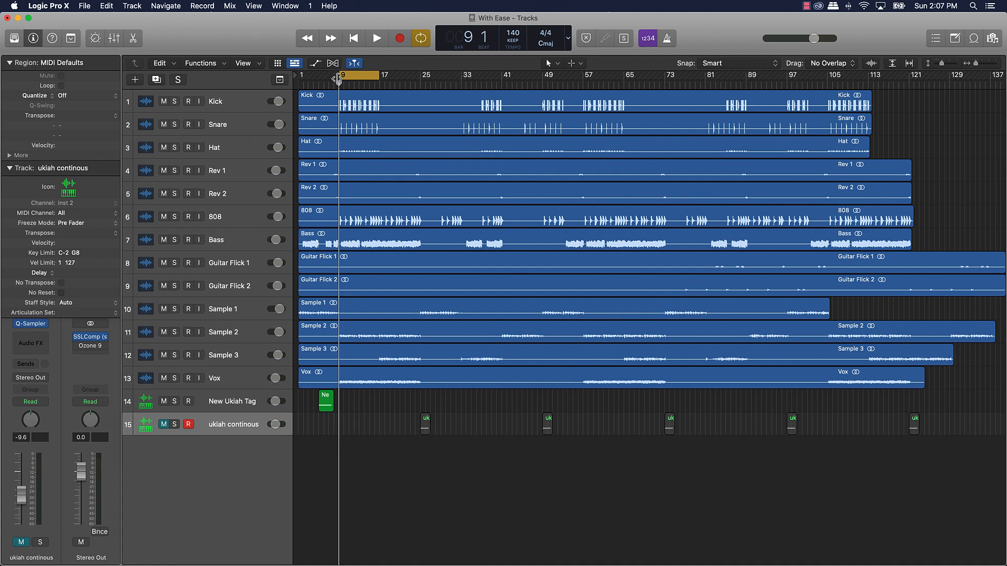
Step: Add a marker at bar 9 and turn off cycling, returning the playhead to the song start
key("alt+apostrophe")
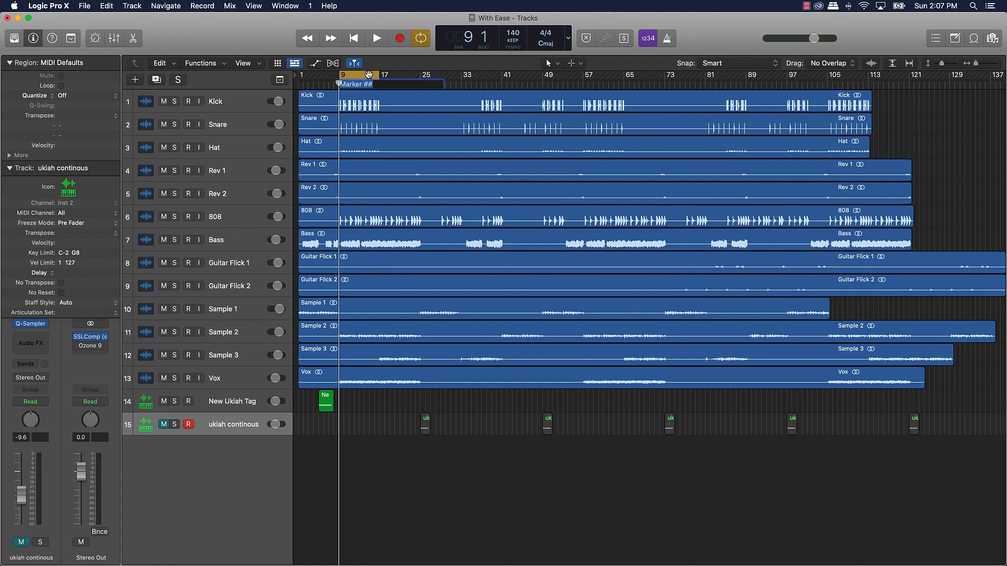
left_click(370, 77)
key("Return")
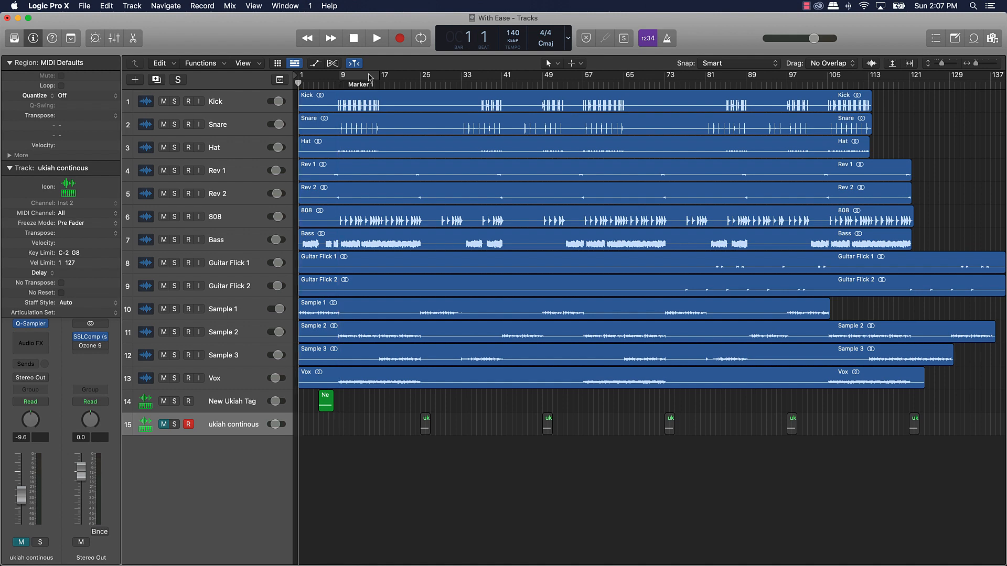
Step: Bounce the whole song to the Desktop as a 24-bit, 48000 Hz WAV, replacing the existing "With Ease - 140 BPM - Ukiah Beats" file
key("super+b")
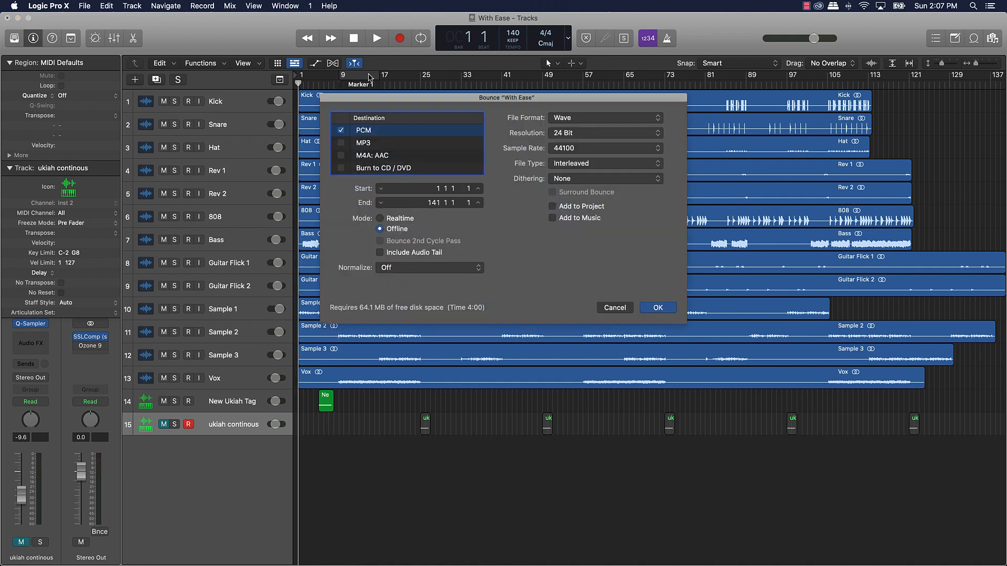
left_click(591, 149)
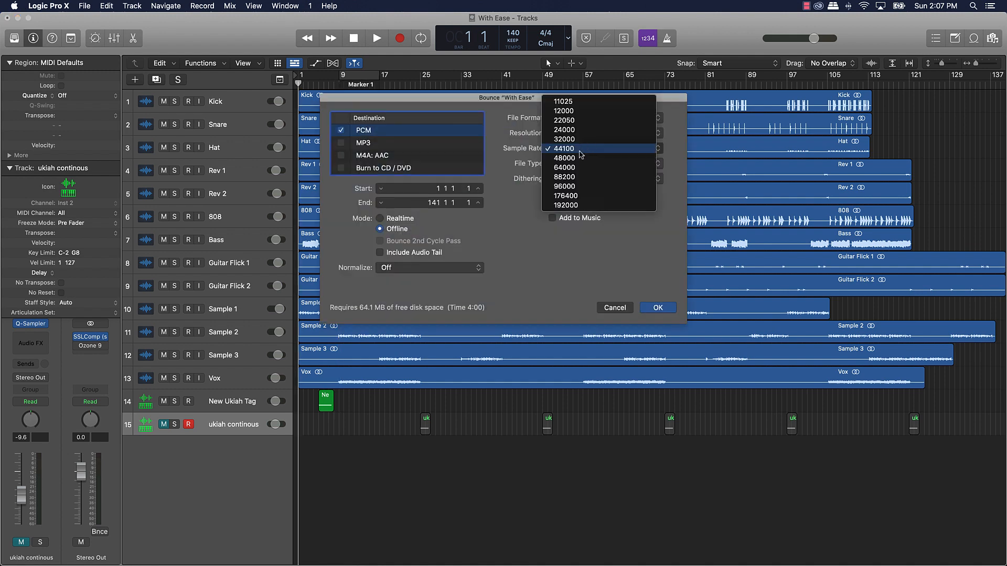
left_click(565, 158)
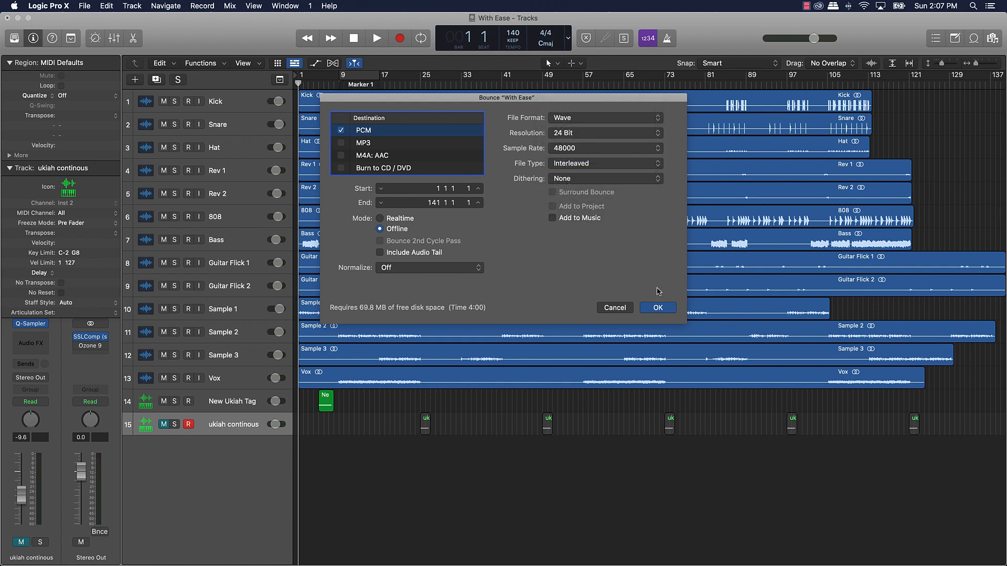
left_click(657, 308)
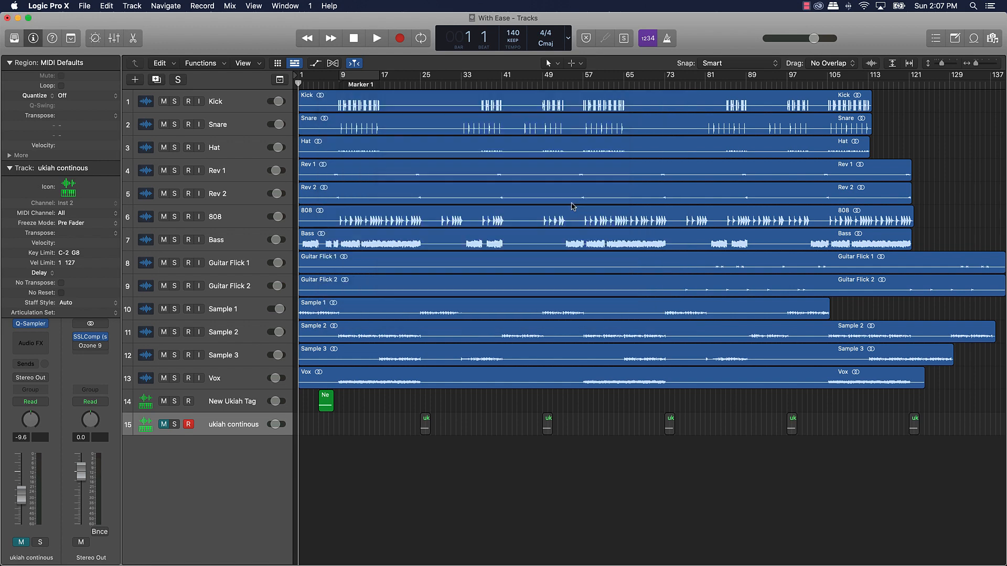
left_click(554, 198)
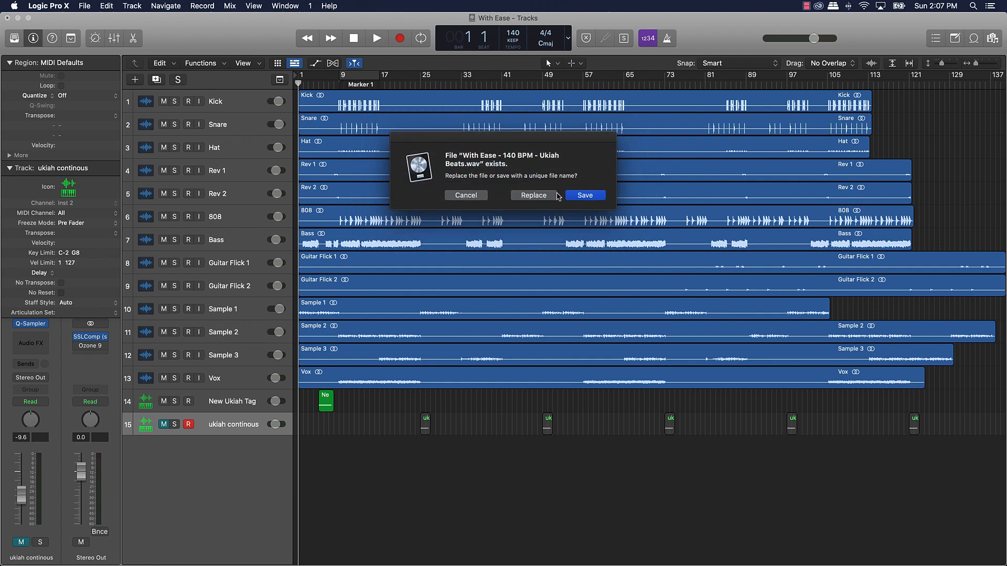
left_click(549, 196)
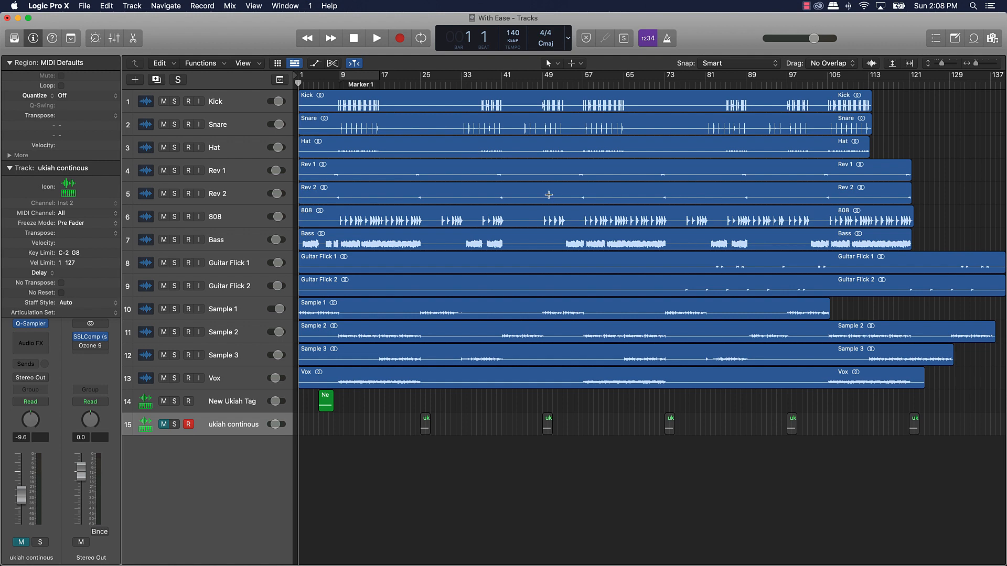
Step: Save the project, start exporting all tracks and create a Desktop folder named "With Ease - Stems - 140 BPM - Ukiah Beats"
key("super+s")
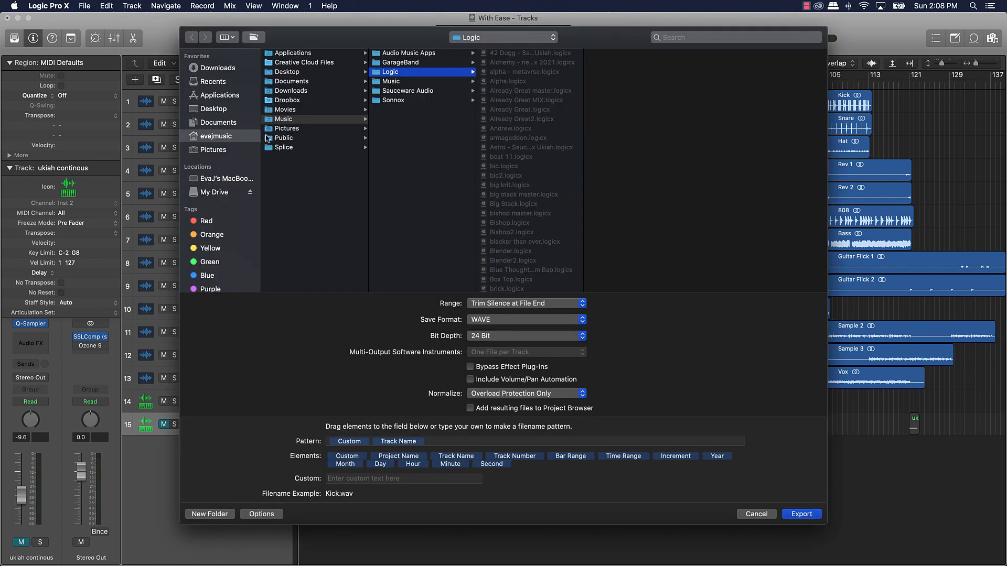
left_click(216, 110)
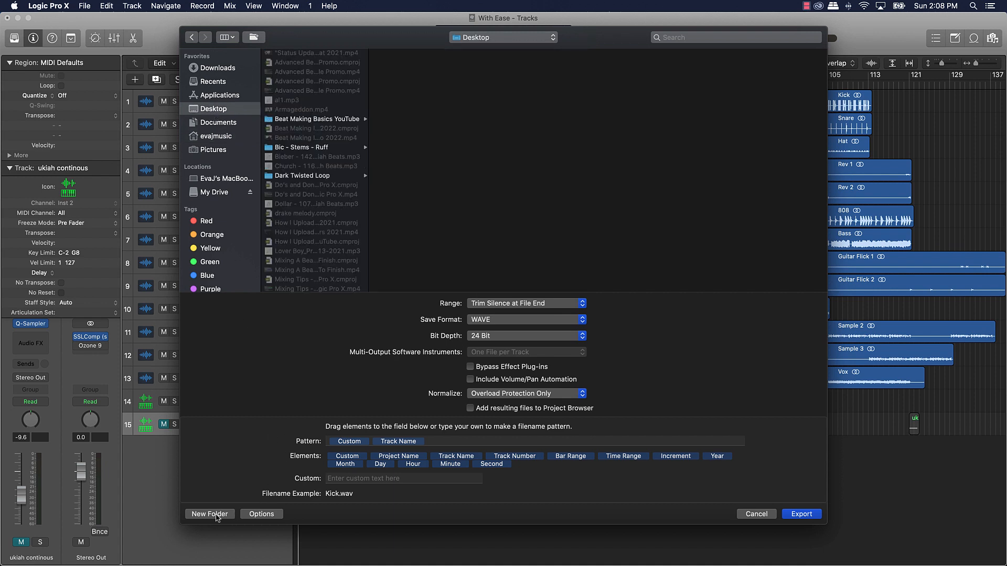
left_click(210, 514)
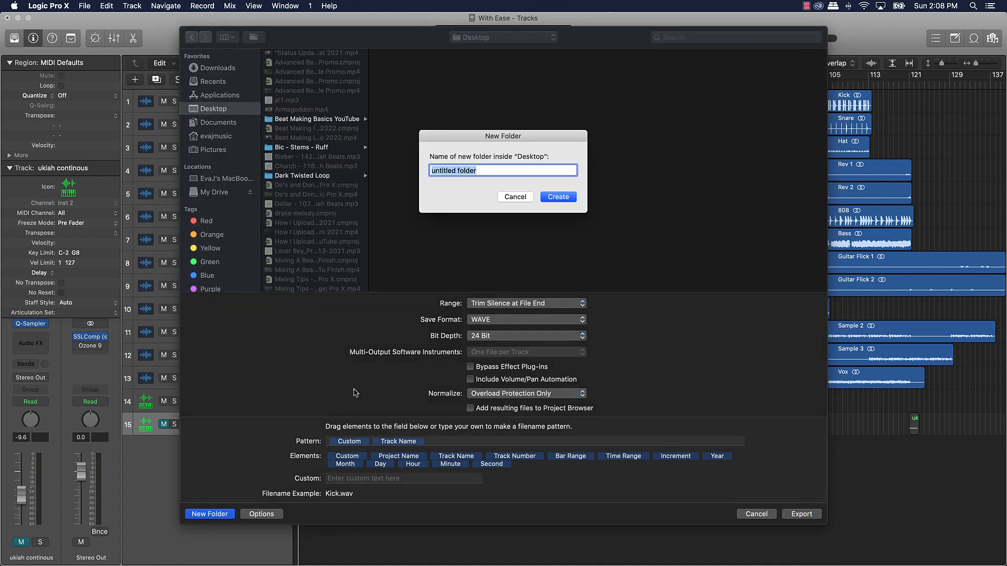
type("With Ease - Stems")
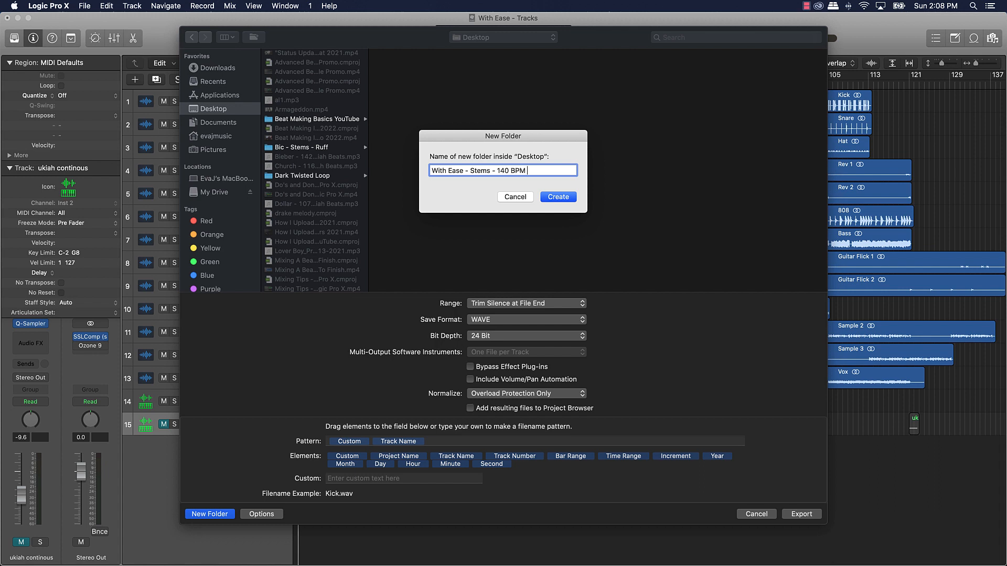
type("- 140 BPM - Ukiah Beats")
key("Return")
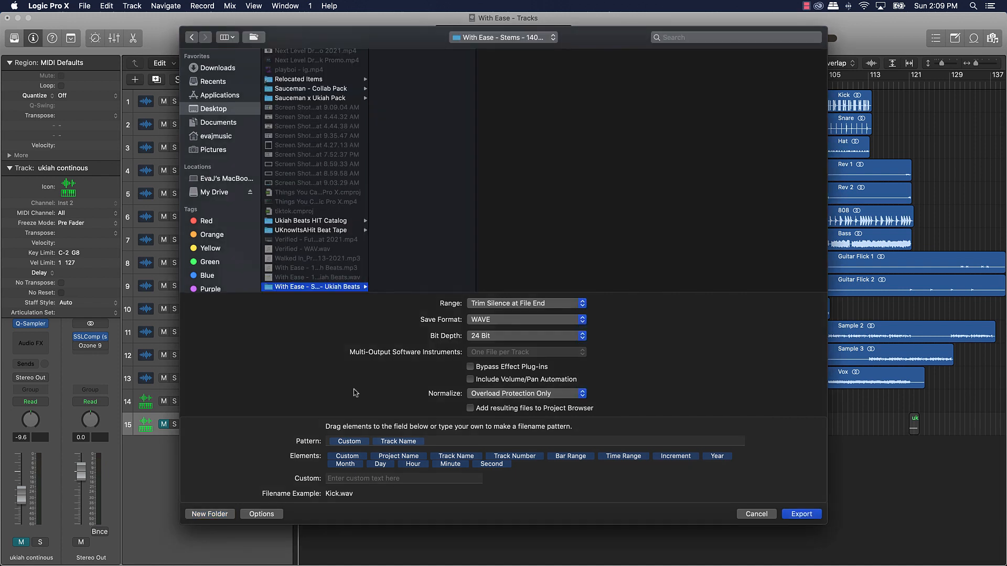
Step: Set the stem export's normalization to Off and include volume/pan automation
left_click(480, 394)
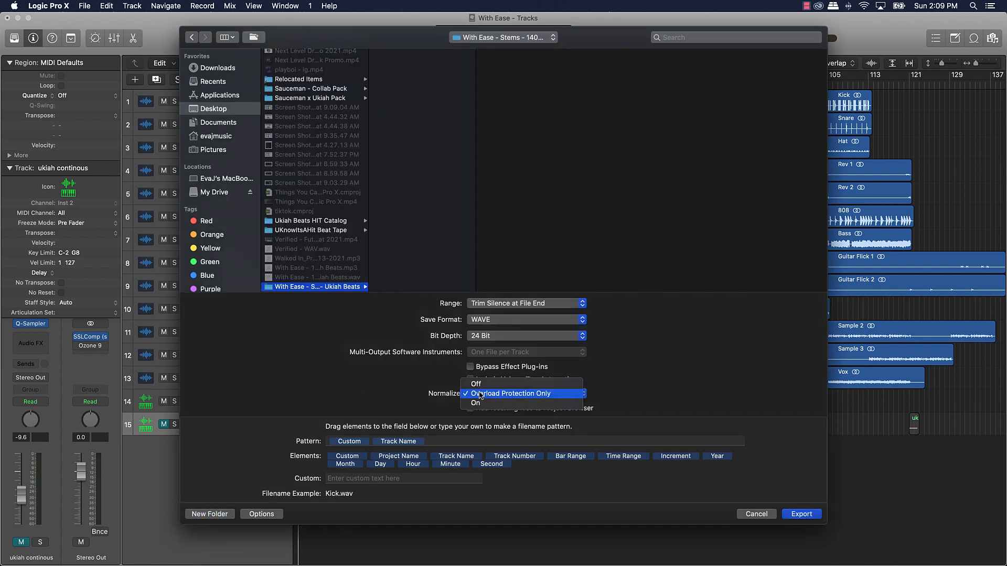
left_click(486, 387)
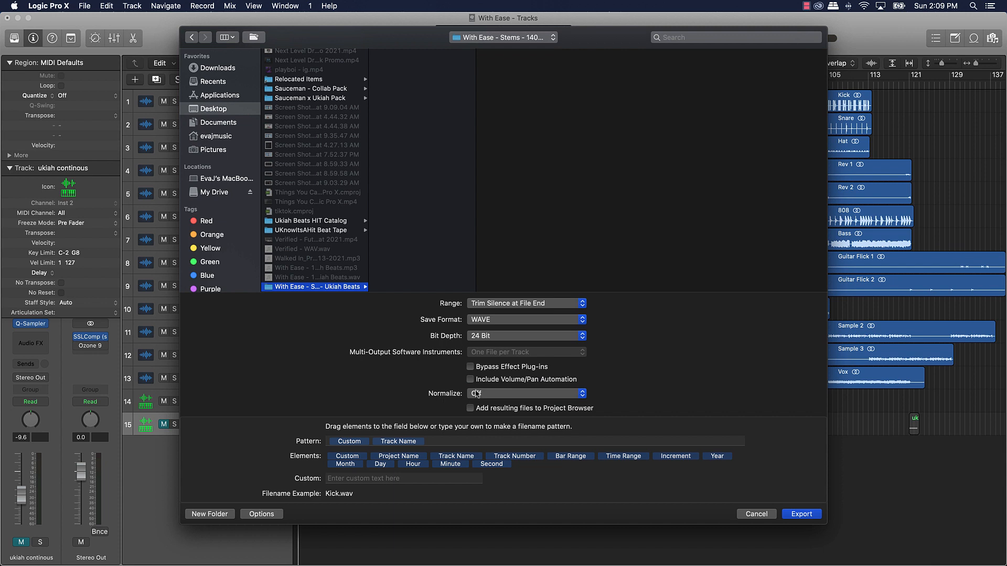
left_click(477, 381)
left_click(334, 478)
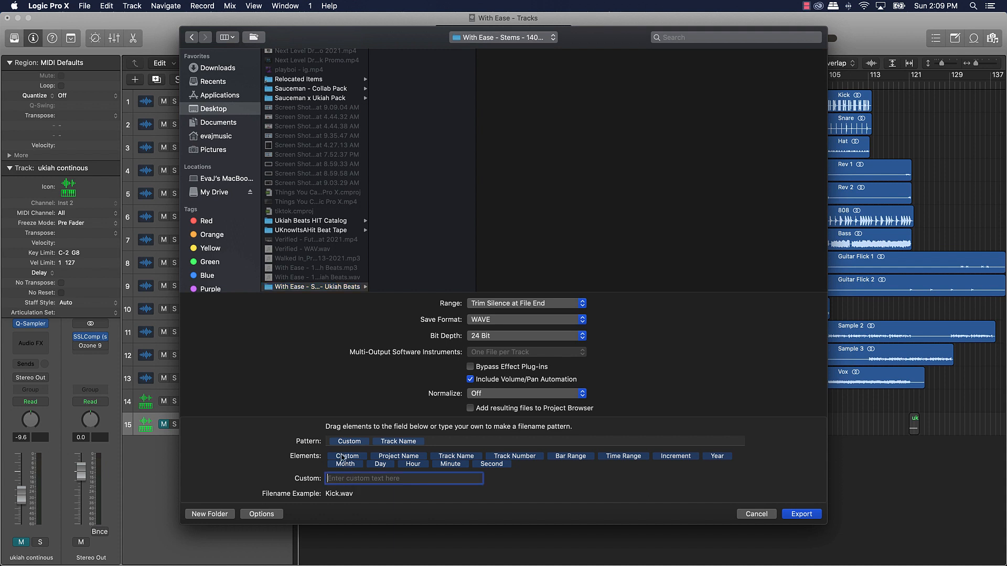
mouse_move(350, 444)
left_mouse_down()
mouse_move(404, 444)
mouse_move(341, 444)
left_mouse_up()
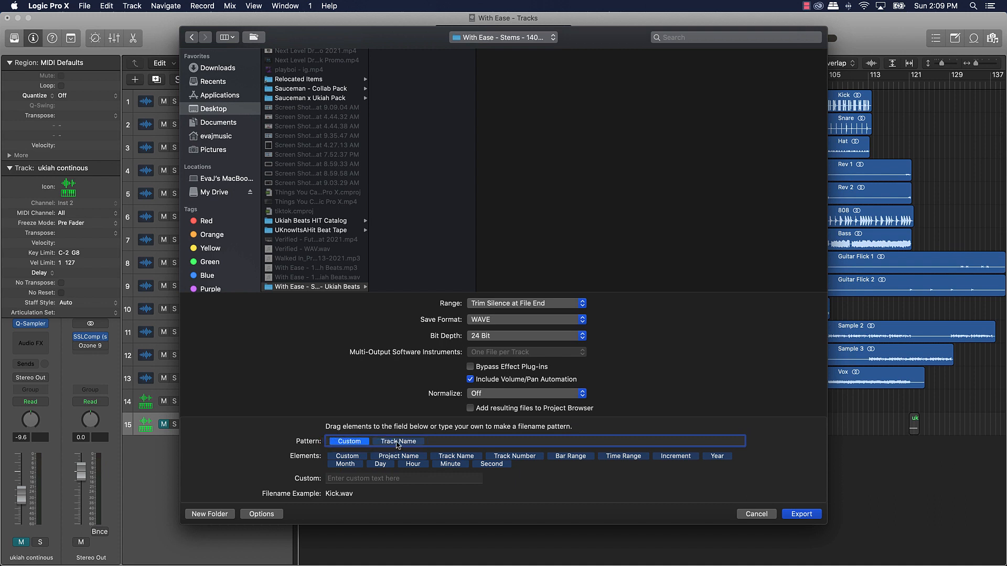
left_click(346, 458)
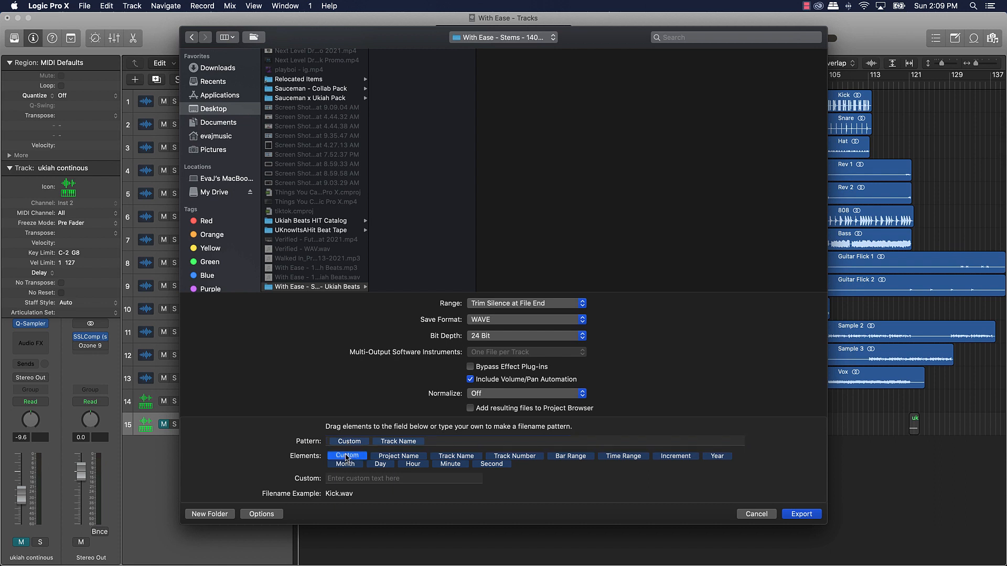
left_click_drag(346, 457, 378, 444)
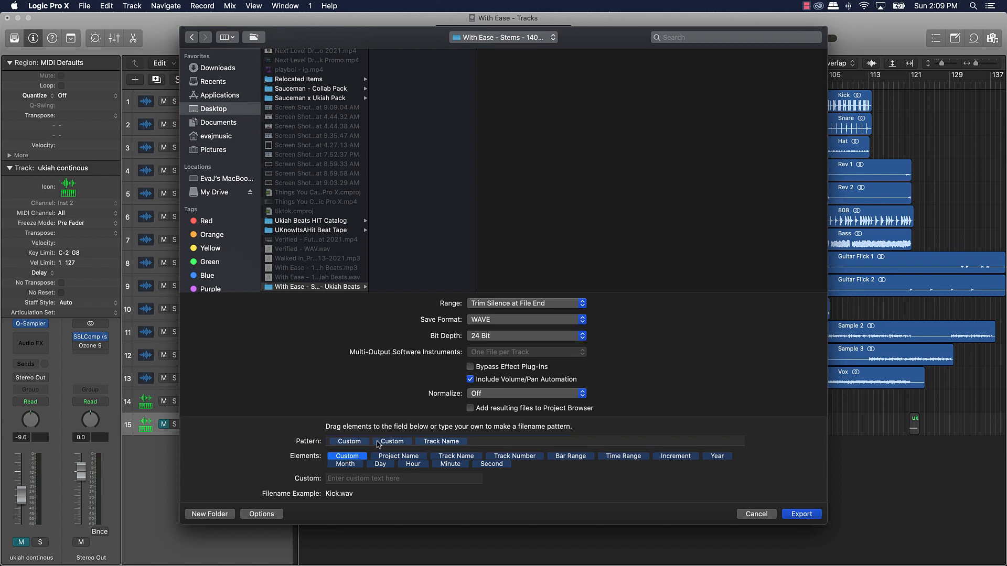
left_click(378, 444)
key("BackSpace")
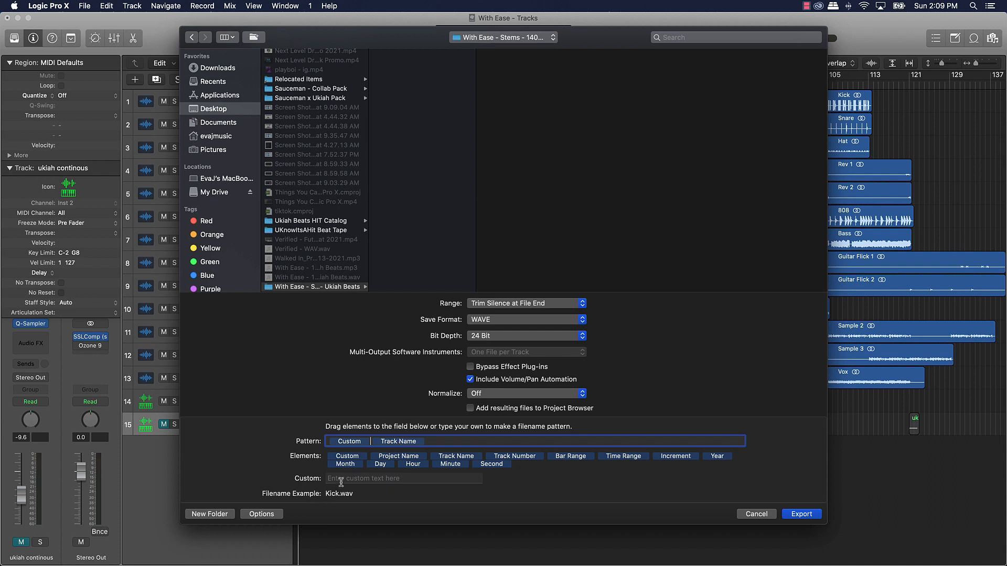
Step: Set the custom filename text for the exported stems to "With Ease -"
left_click(341, 480)
type("Wi")
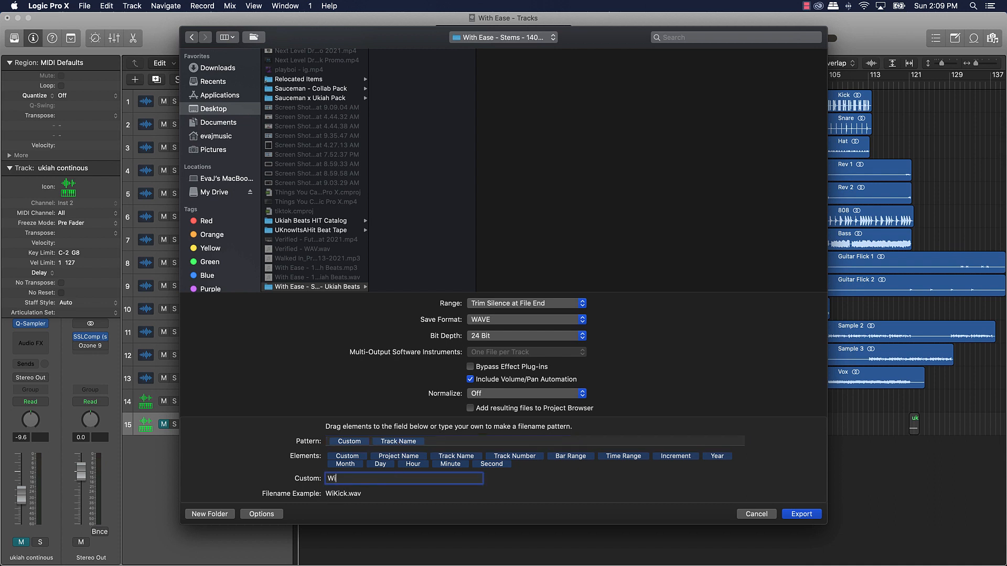
type("th Ease -")
Step: Create a subfolder named "With Ease - Stems - With Effects" in the stems folder and export the tracks into it
left_click(213, 515)
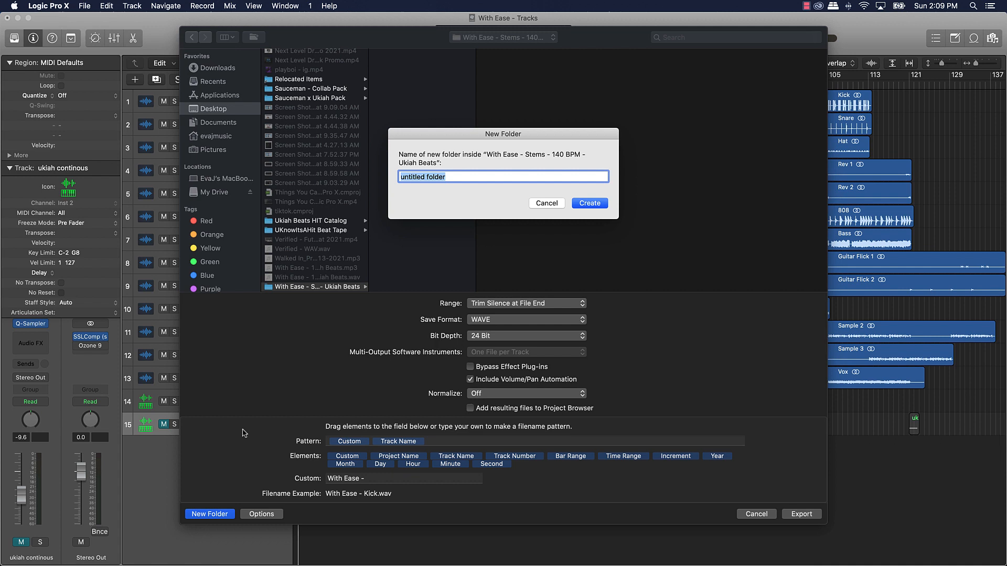
type("Wit")
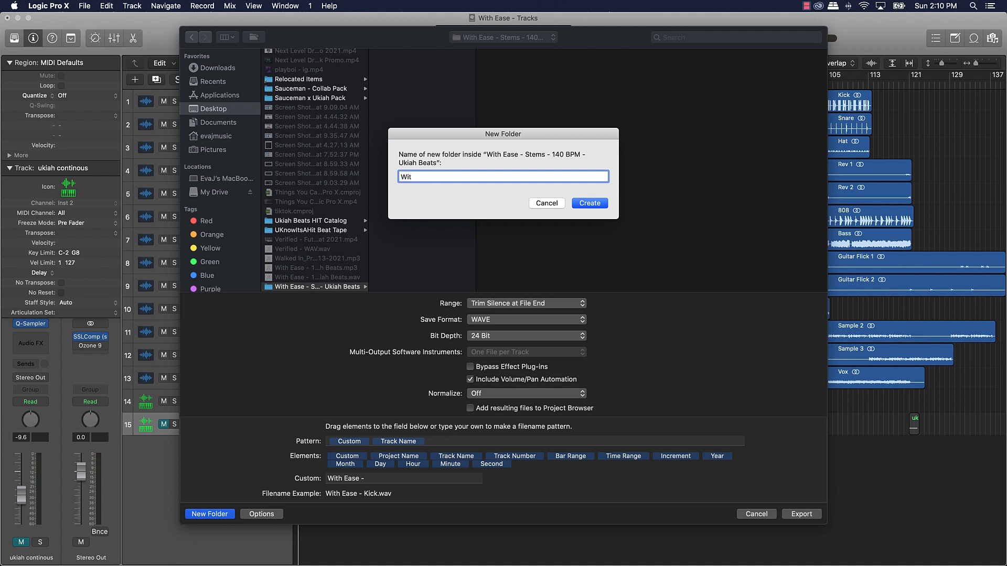
type("h Ease - Stems - With Effects")
key("Return")
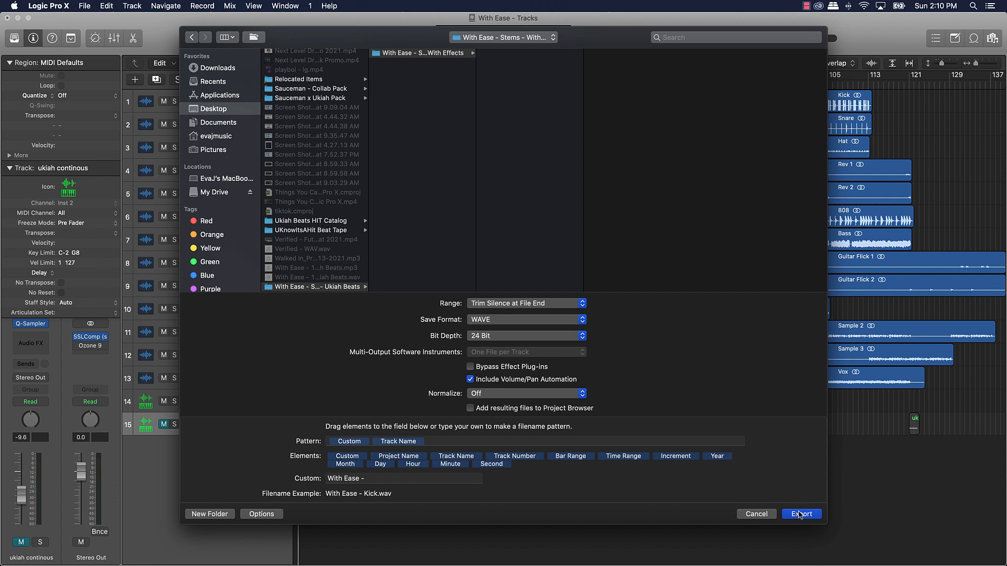
left_click(801, 515)
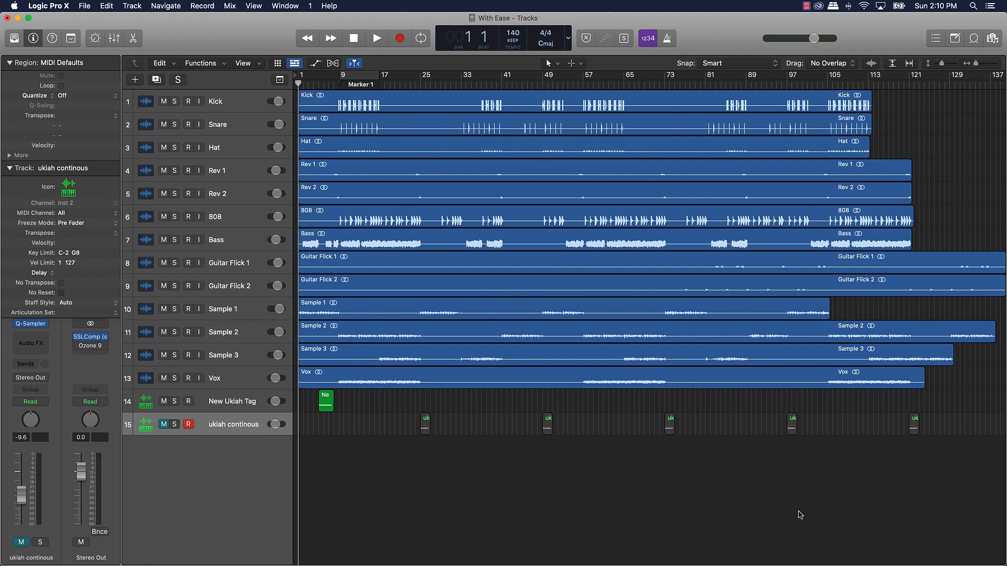
Step: Export all tracks again with effect plug-ins bypassed into a new "With Ease - Stems - No Effects" subfolder of the main stems folder
key("super+shift+e")
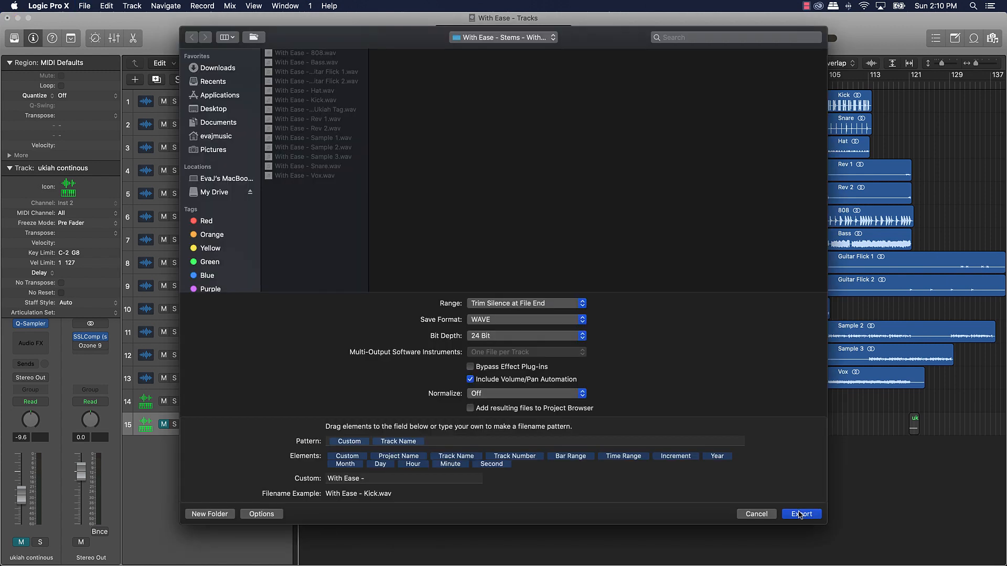
left_click(468, 39)
left_click(338, 167)
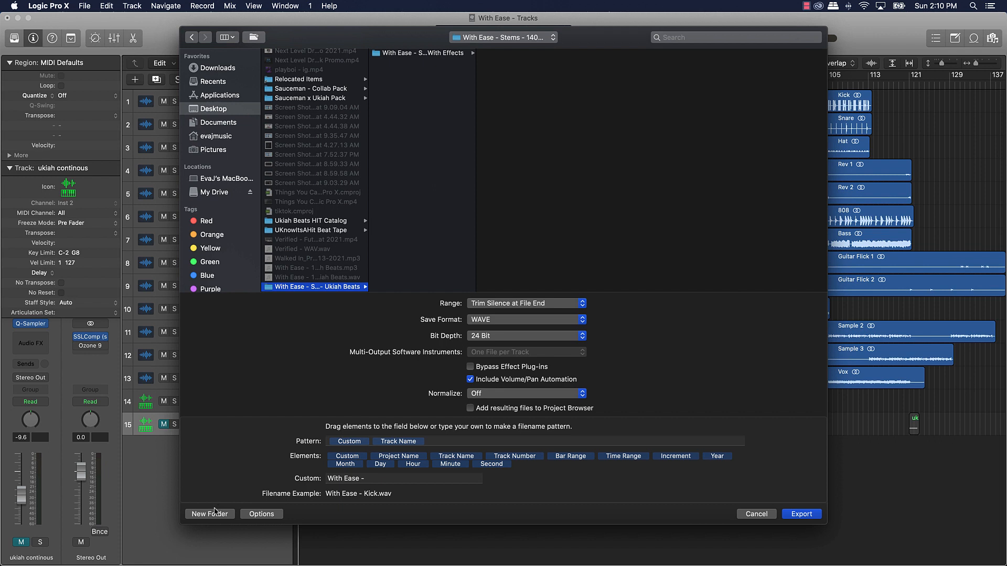
left_click(212, 513)
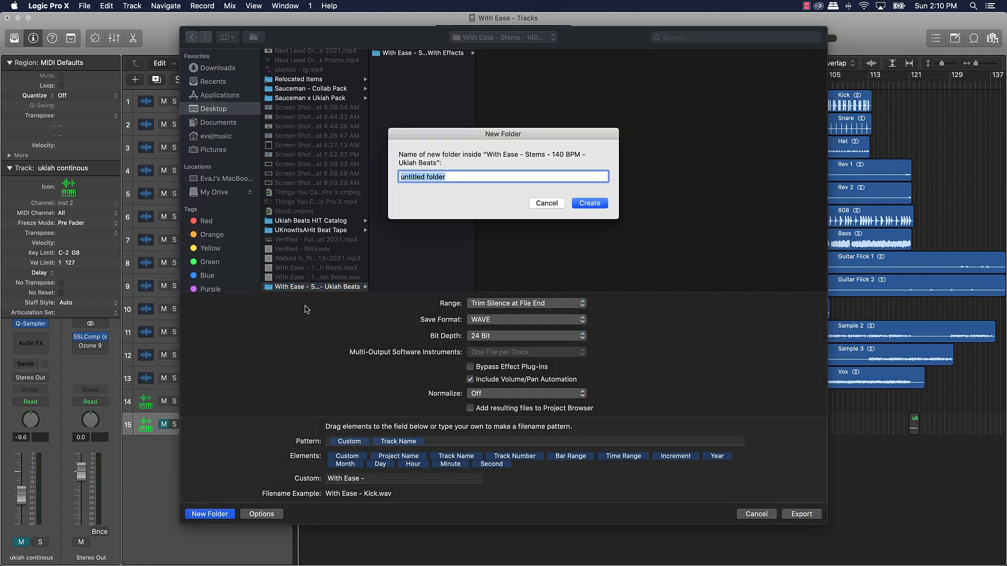
type("With Ease - Stems - No Effects")
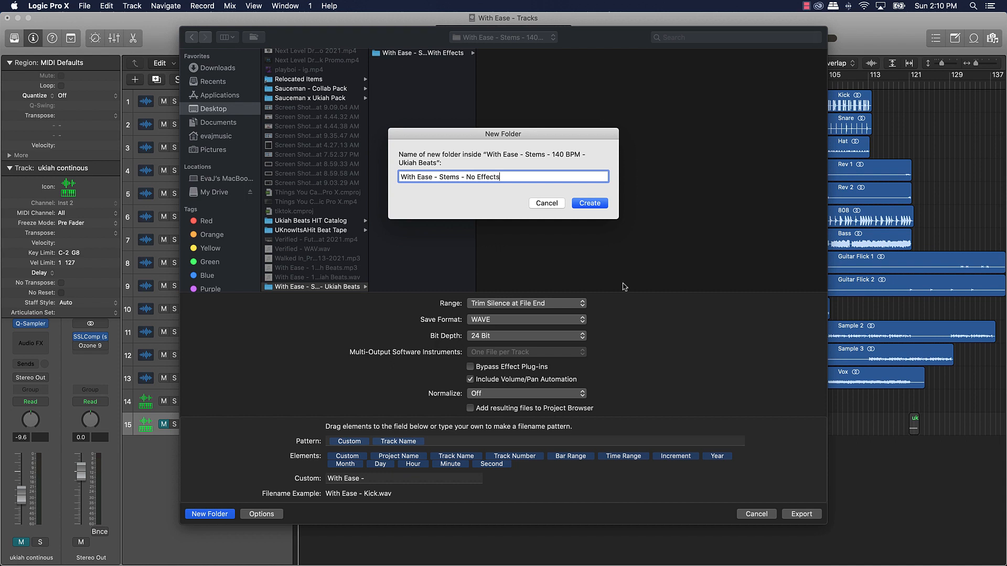
left_click(589, 203)
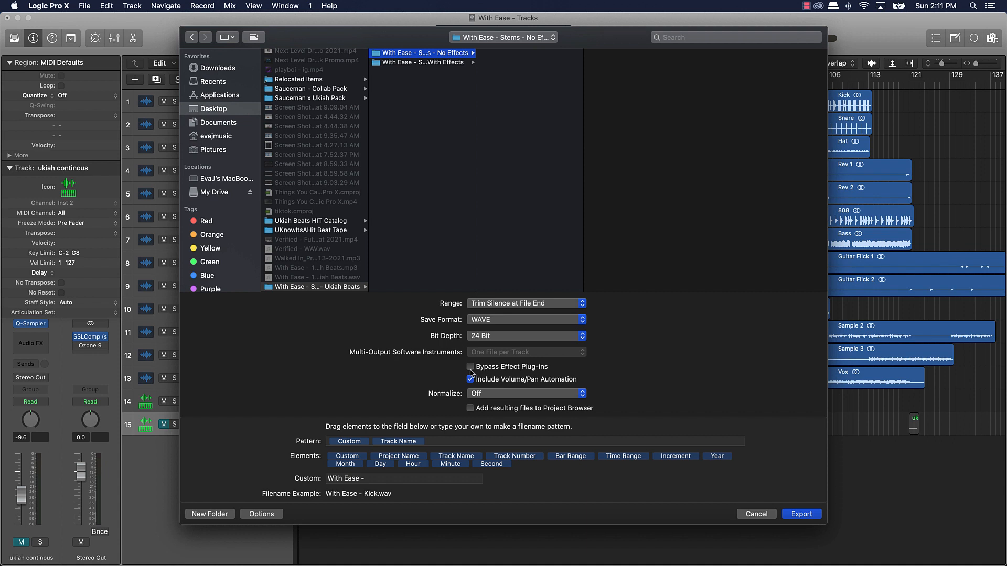
left_click(470, 367)
left_click(800, 514)
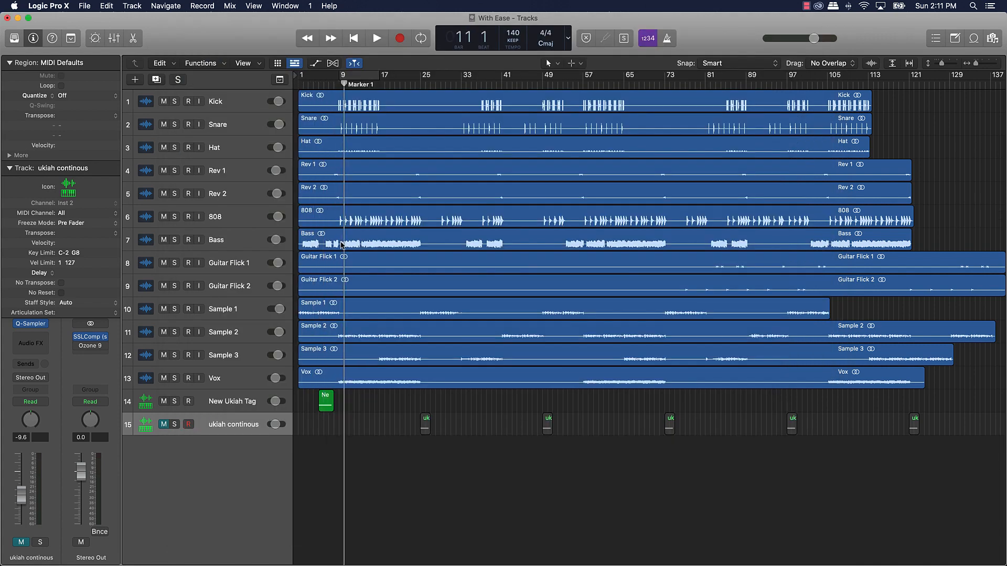